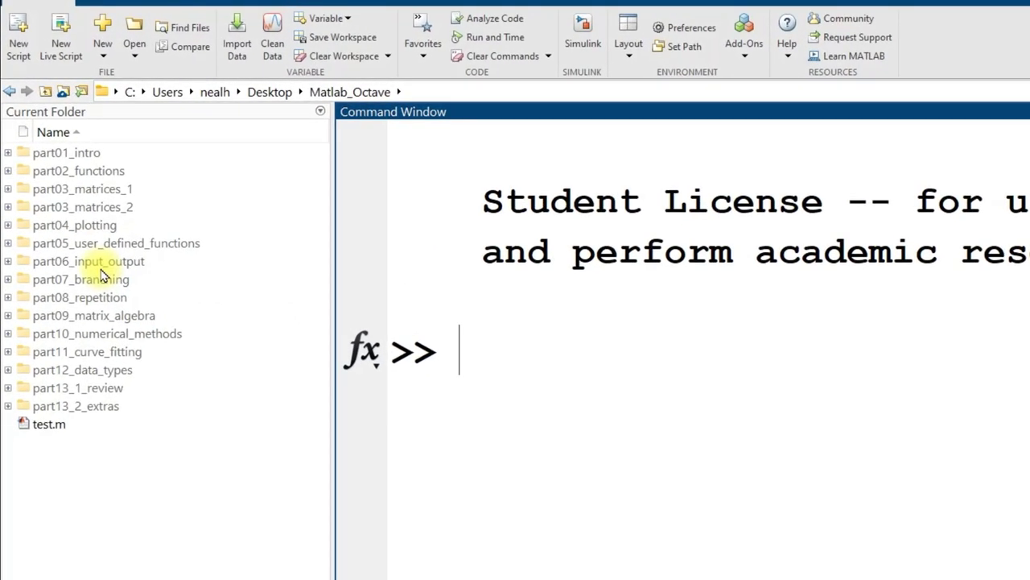
Open the part06_input_output folder and load Part040_input_output.m into the editor
{"action": "left_click", "coordinate": [83, 219]}
{"action": "double_click", "coordinate": [144, 294]}
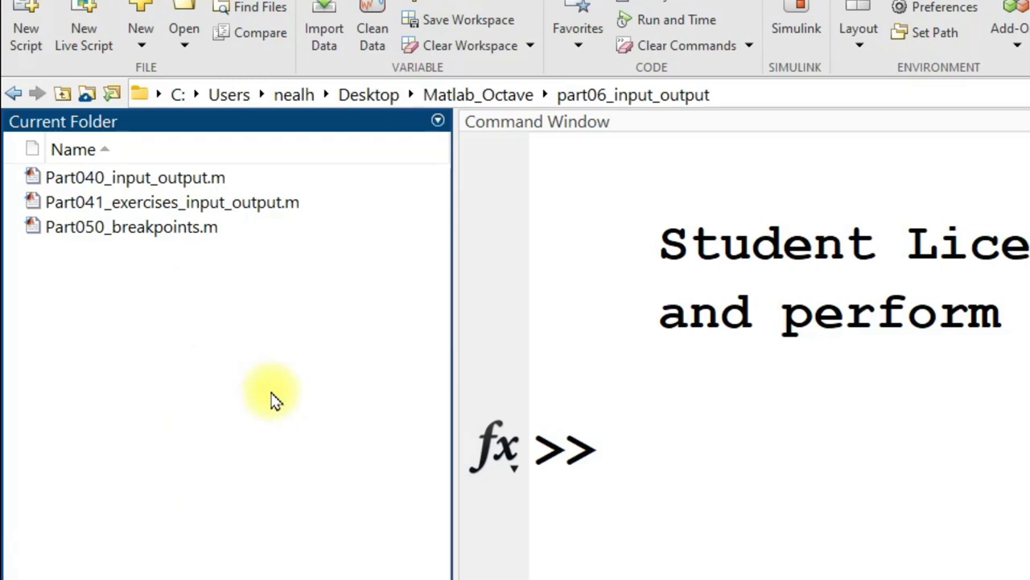
{"action": "left_click", "coordinate": [95, 177]}
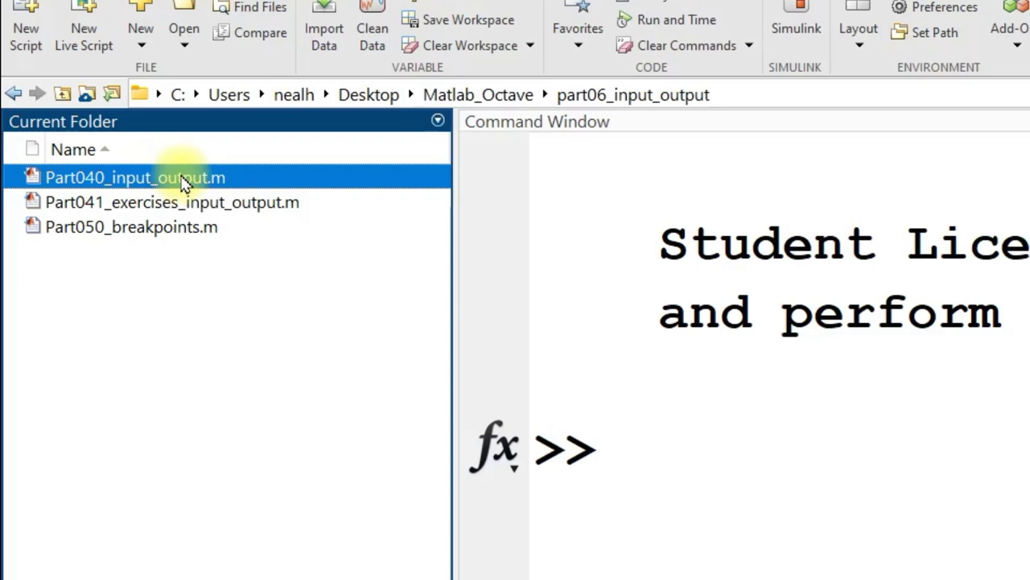
{"action": "double_click", "coordinate": [184, 179]}
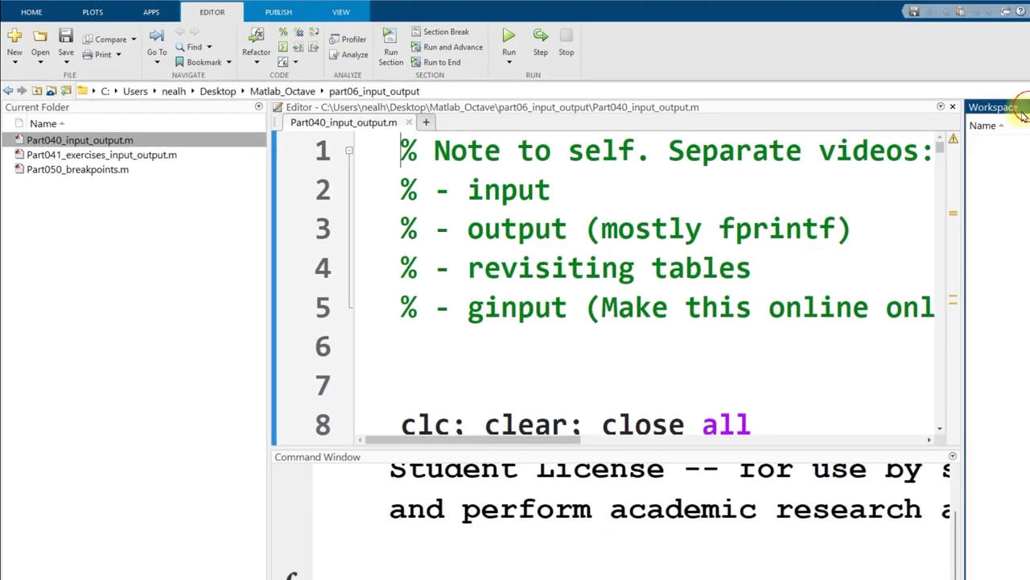
Stack Workspace under Current Folder, dock the Command Window beside the editor, and narrow the left column
{"action": "left_click_drag", "start_coordinate": [1023, 115], "coordinate": [89, 515]}
{"action": "left_click_drag", "start_coordinate": [268, 402], "coordinate": [853, 260]}
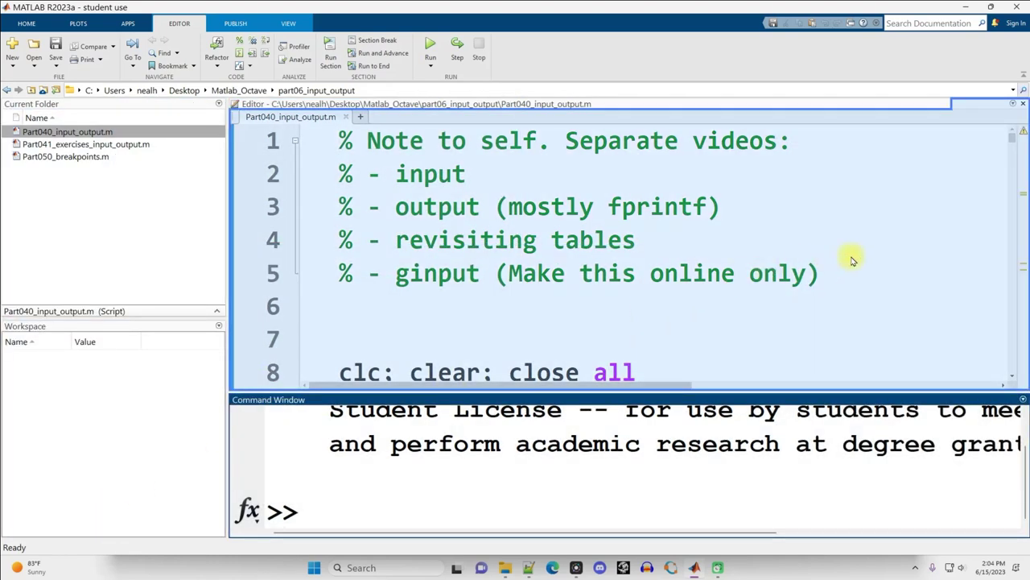
{"action": "left_click_drag", "start_coordinate": [964, 249], "coordinate": [993, 246]}
{"action": "left_click_drag", "start_coordinate": [226, 248], "coordinate": [69, 254]}
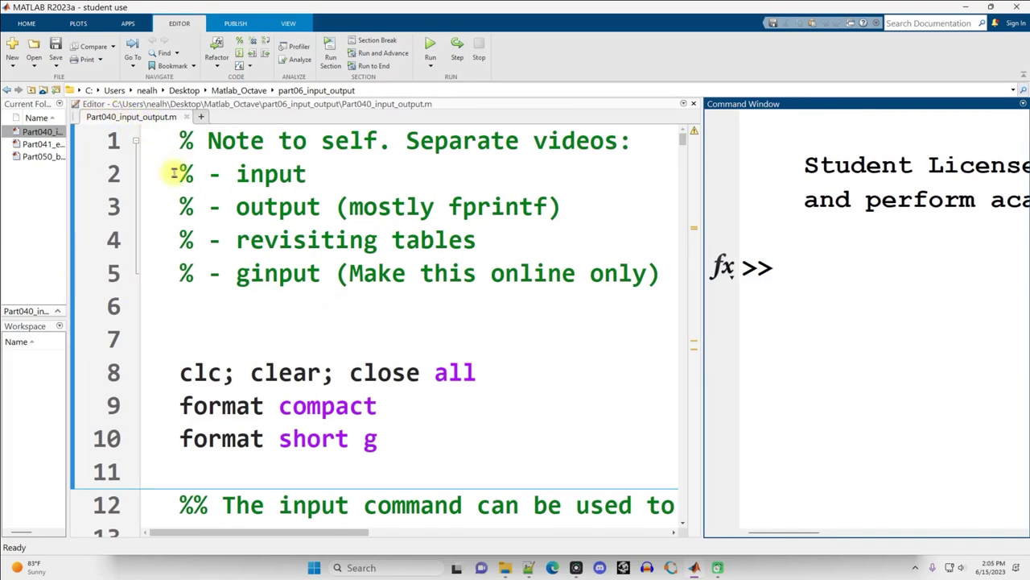
Highlight the planned topics in the notes: input, output with fprintf, revisiting tables, and ginput
{"action": "left_click_drag", "start_coordinate": [174, 174], "coordinate": [655, 288]}
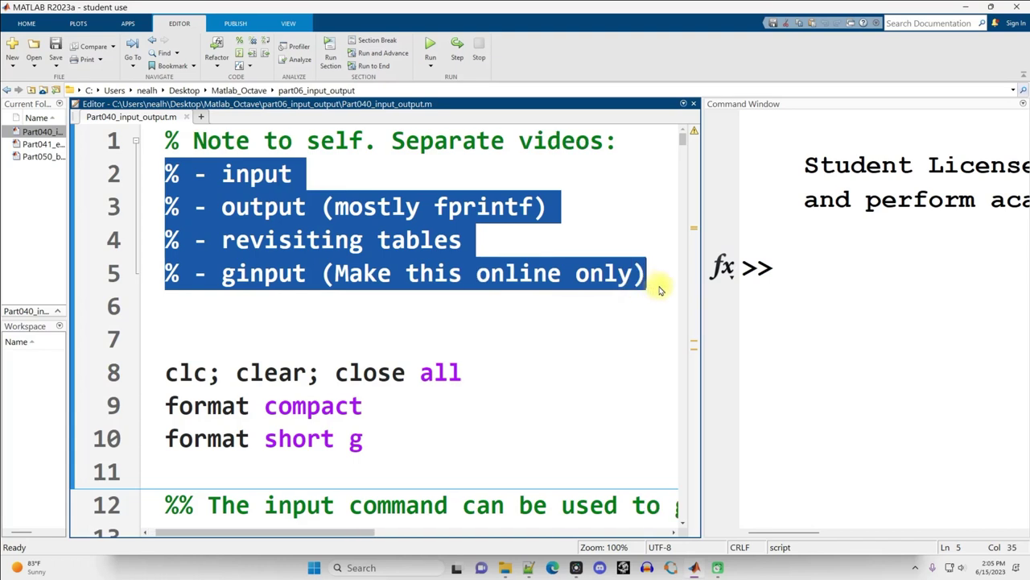
{"action": "left_click", "coordinate": [299, 197]}
{"action": "left_click_drag", "start_coordinate": [301, 174], "coordinate": [161, 172]}
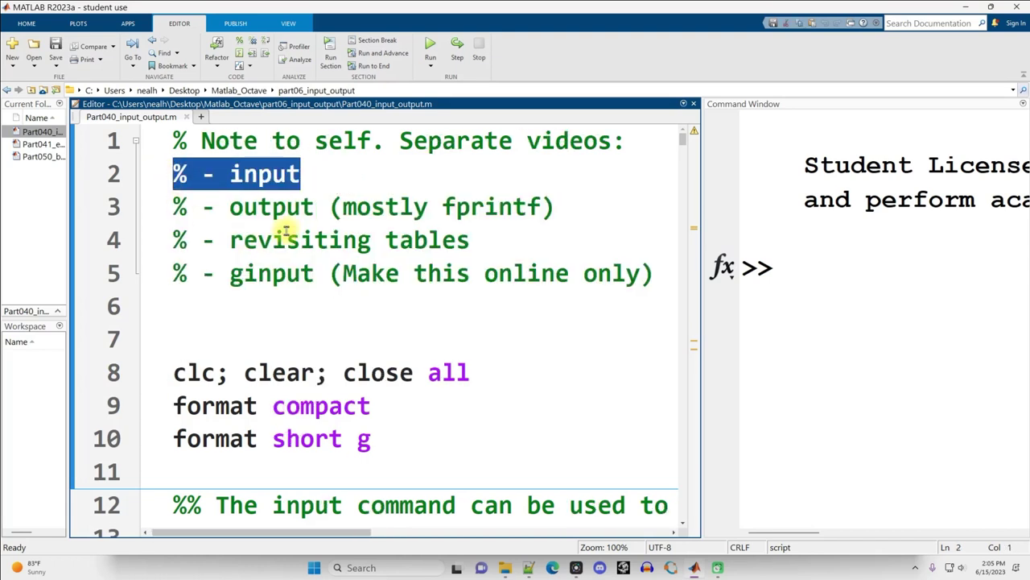
{"action": "left_click_drag", "start_coordinate": [201, 207], "coordinate": [315, 207]}
{"action": "left_click_drag", "start_coordinate": [392, 219], "coordinate": [551, 207]}
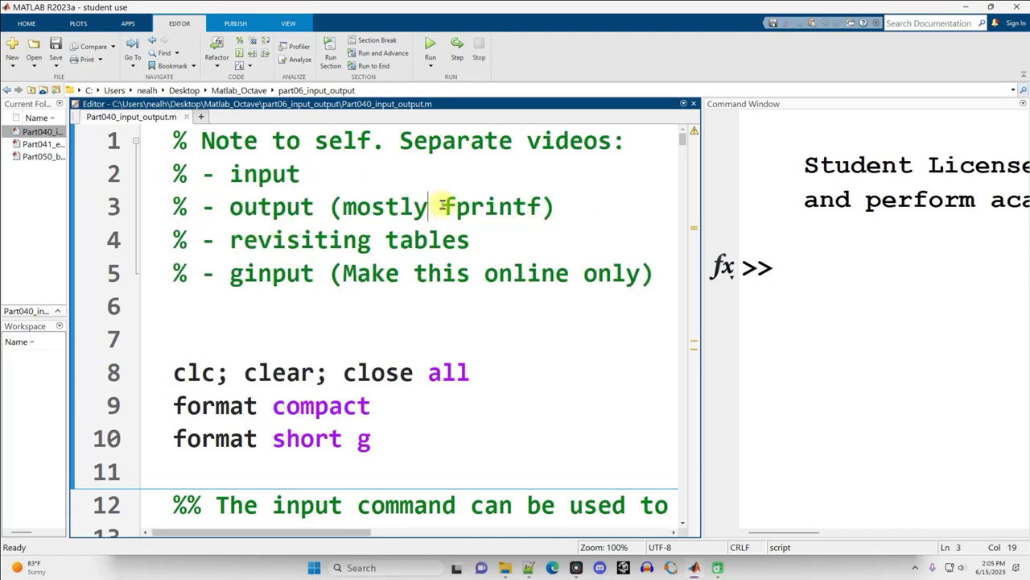
{"action": "left_click_drag", "start_coordinate": [444, 207], "coordinate": [538, 209]}
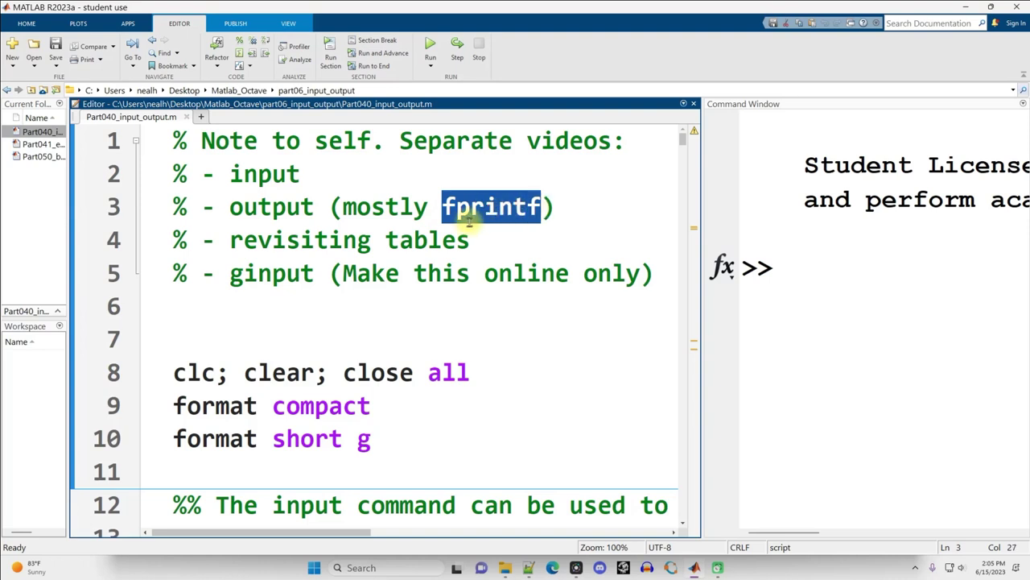
{"action": "left_click_drag", "start_coordinate": [188, 239], "coordinate": [488, 239]}
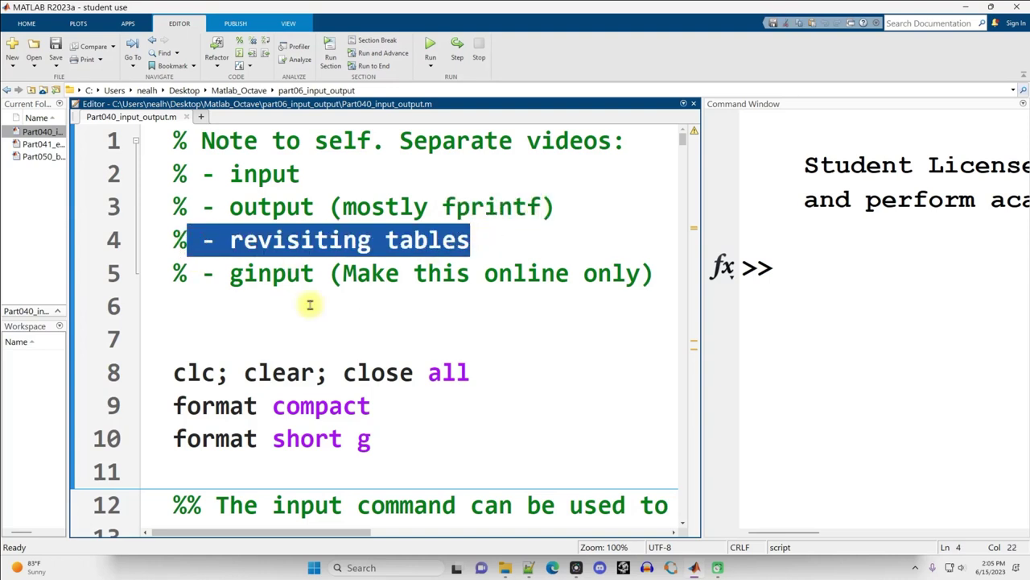
{"action": "left_click_drag", "start_coordinate": [201, 273], "coordinate": [598, 273]}
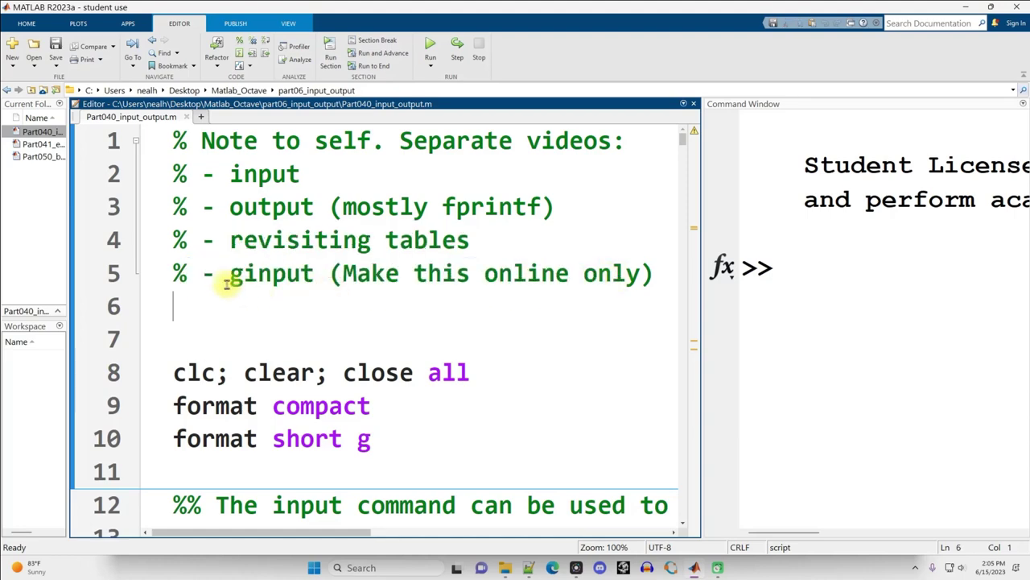
{"action": "left_click_drag", "start_coordinate": [231, 273], "coordinate": [328, 273]}
{"action": "left_click", "coordinate": [269, 335]}
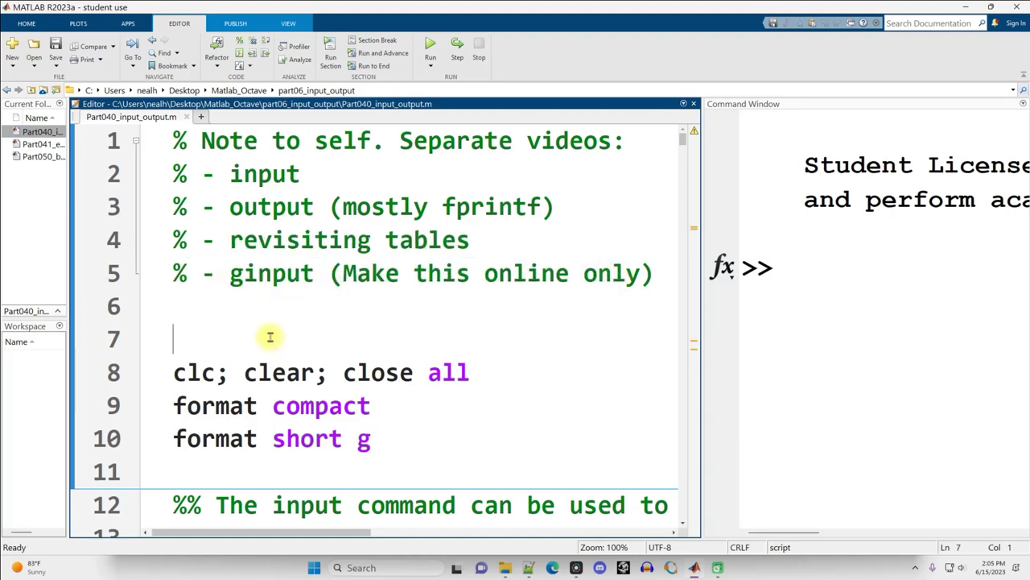
{"action": "scroll", "coordinate": [336, 234], "scroll_direction": "down", "scroll_amount": 3}
Walk through the name-input code: the z = input prompt, the hello concatenation, and disp(text)
{"action": "scroll", "coordinate": [458, 256], "scroll_direction": "down", "scroll_amount": 1}
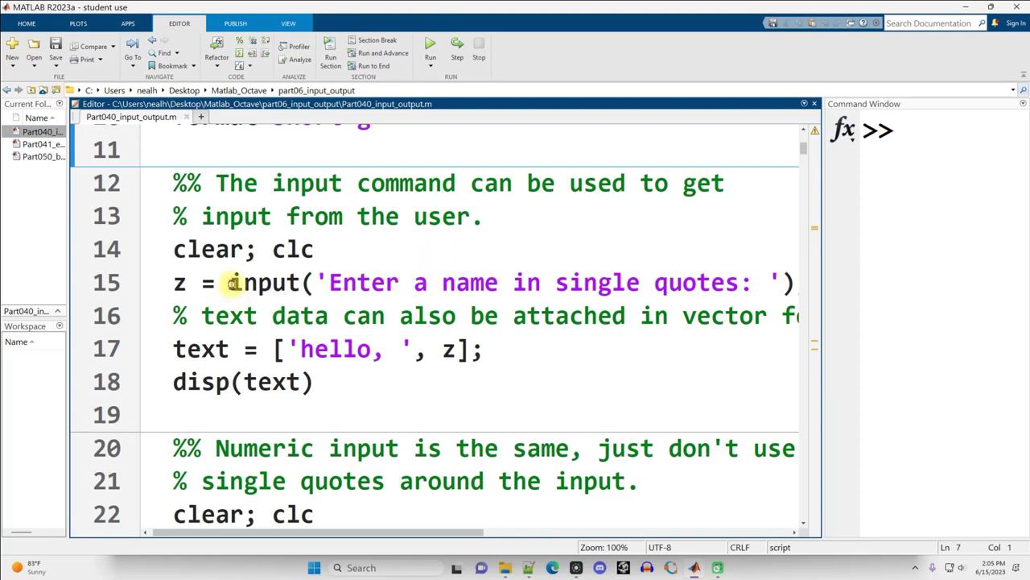
{"action": "left_click_drag", "start_coordinate": [230, 281], "coordinate": [155, 290]}
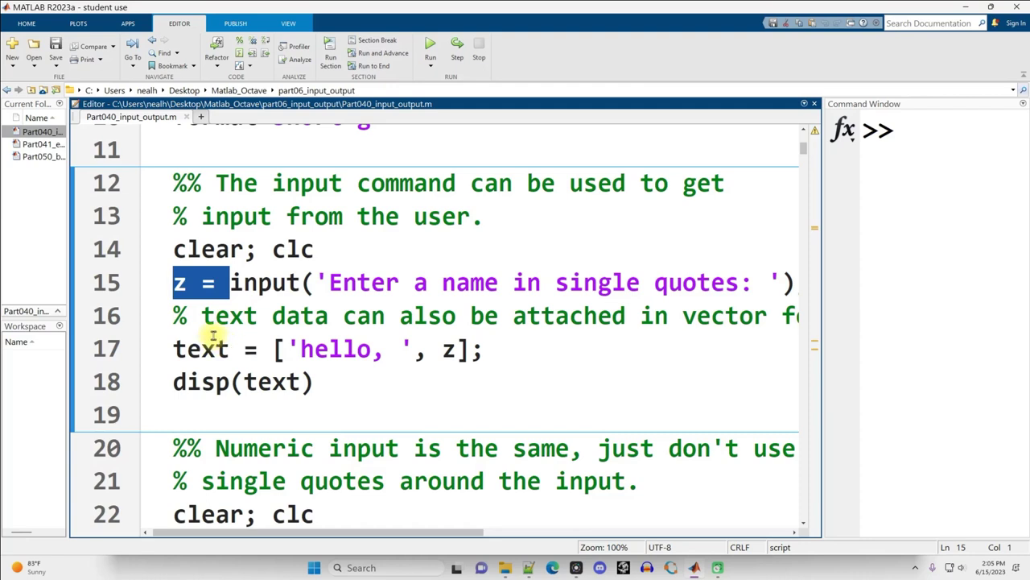
{"action": "double_click", "coordinate": [274, 288]}
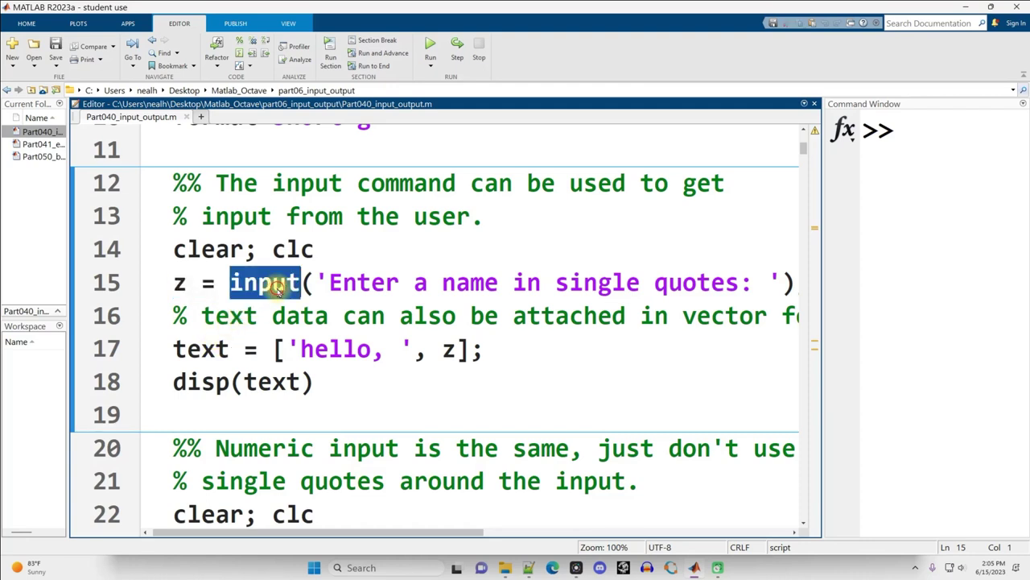
{"action": "left_click", "coordinate": [303, 287]}
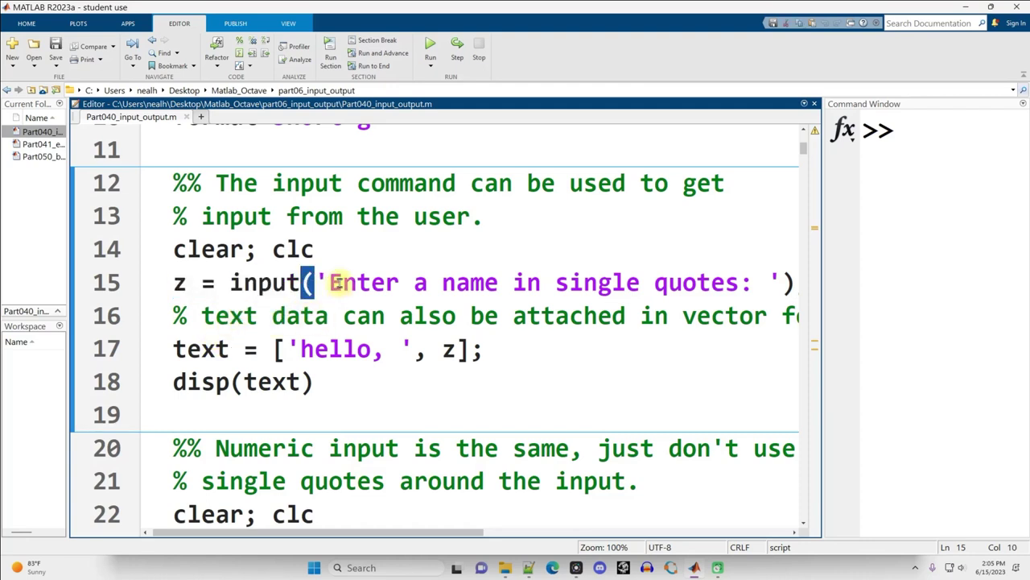
{"action": "key", "text": "Right"}
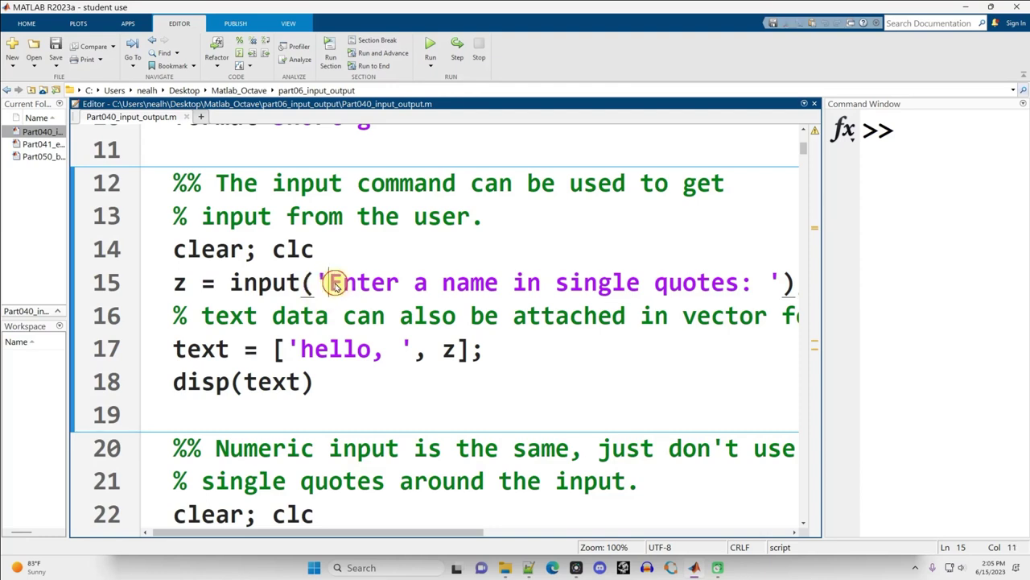
{"action": "left_click_drag", "start_coordinate": [330, 283], "coordinate": [767, 285]}
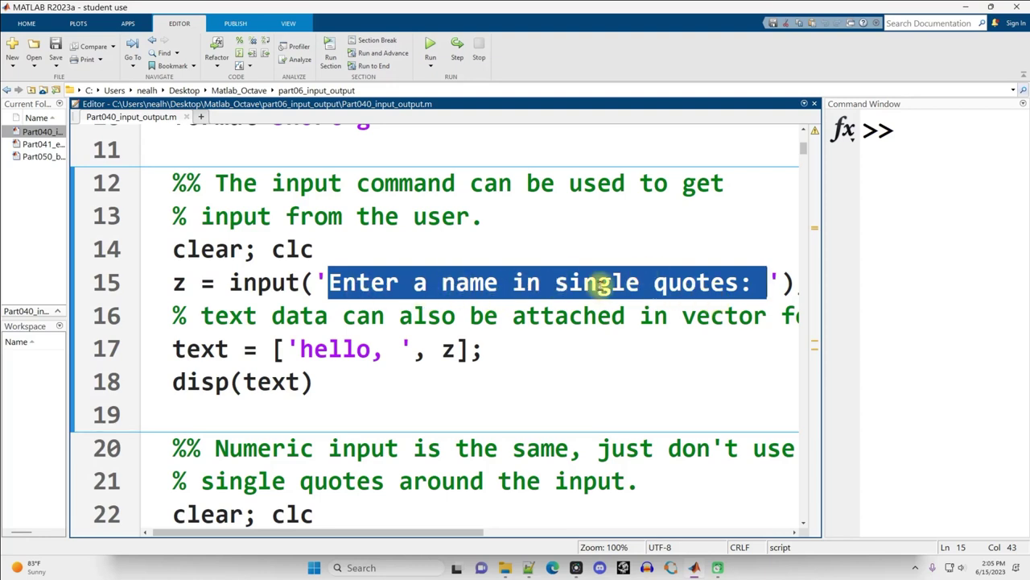
{"action": "left_click", "coordinate": [898, 132]}
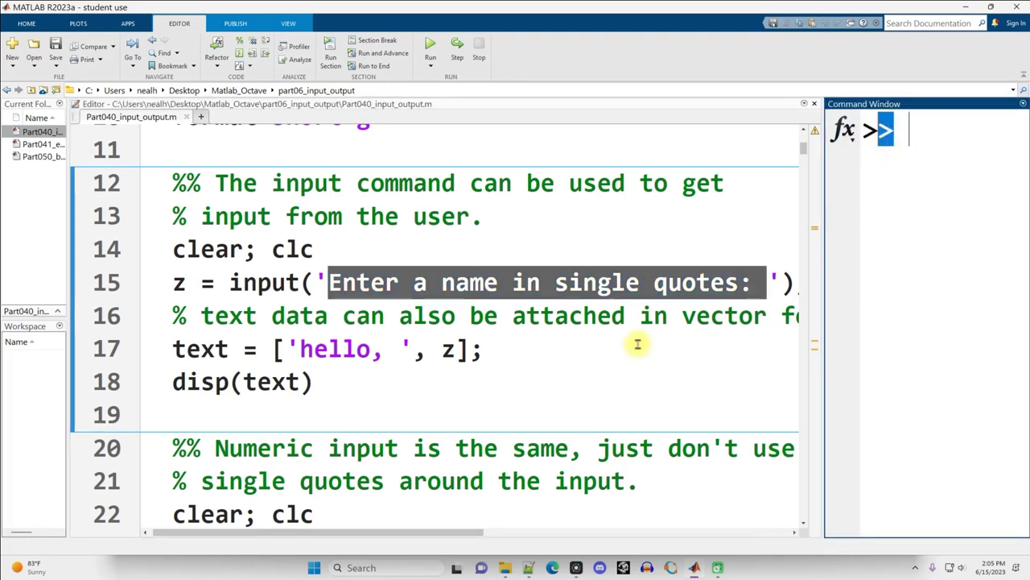
{"action": "left_click_drag", "start_coordinate": [230, 282], "coordinate": [173, 282]}
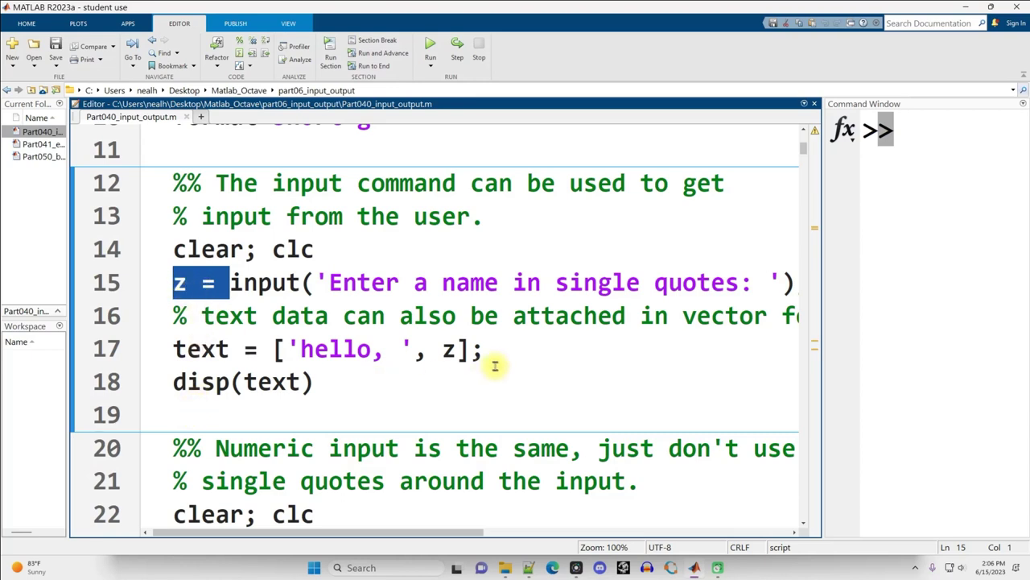
{"action": "left_click_drag", "start_coordinate": [484, 348], "coordinate": [272, 349]}
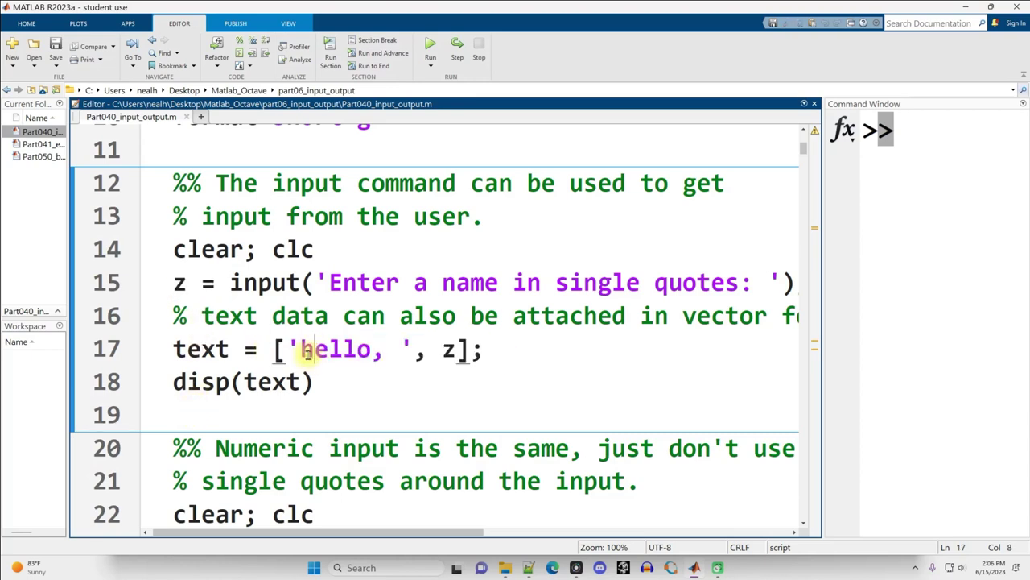
{"action": "double_click", "coordinate": [300, 350]}
{"action": "left_click_drag", "start_coordinate": [316, 382], "coordinate": [173, 382]}
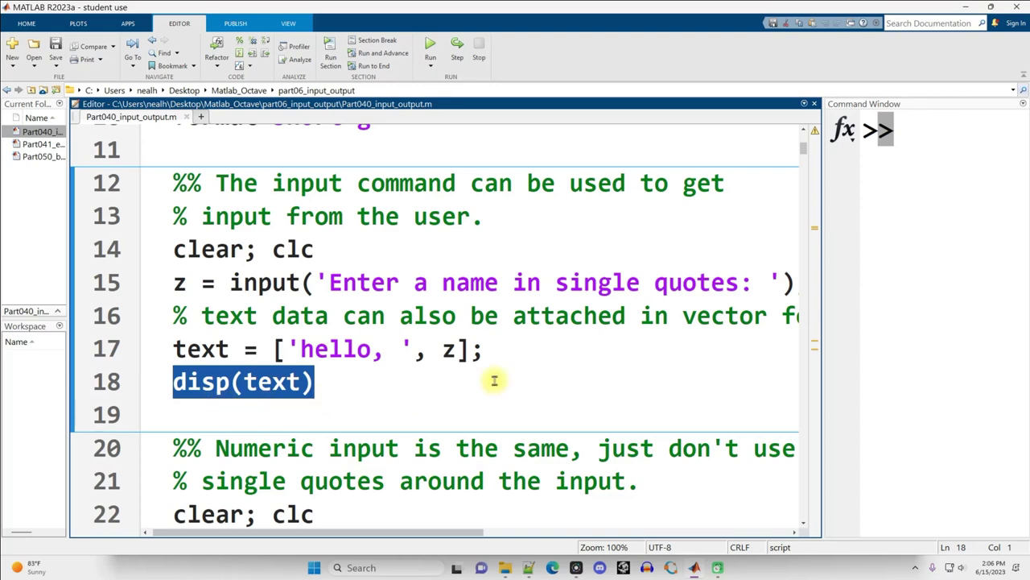
{"action": "left_click_drag", "start_coordinate": [823, 314], "coordinate": [378, 322]}
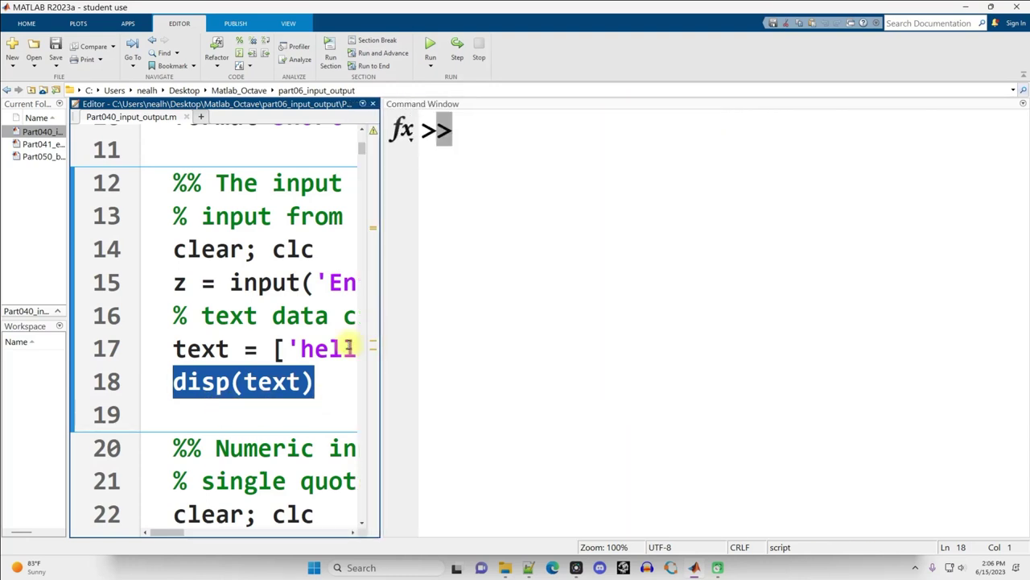
Run the name-input section and answer the prompt with a quoted name, printing the hello greeting
{"action": "left_click", "coordinate": [295, 362]}
{"action": "key", "text": "ctrl+Return"}
{"action": "type", "text": "'N"}
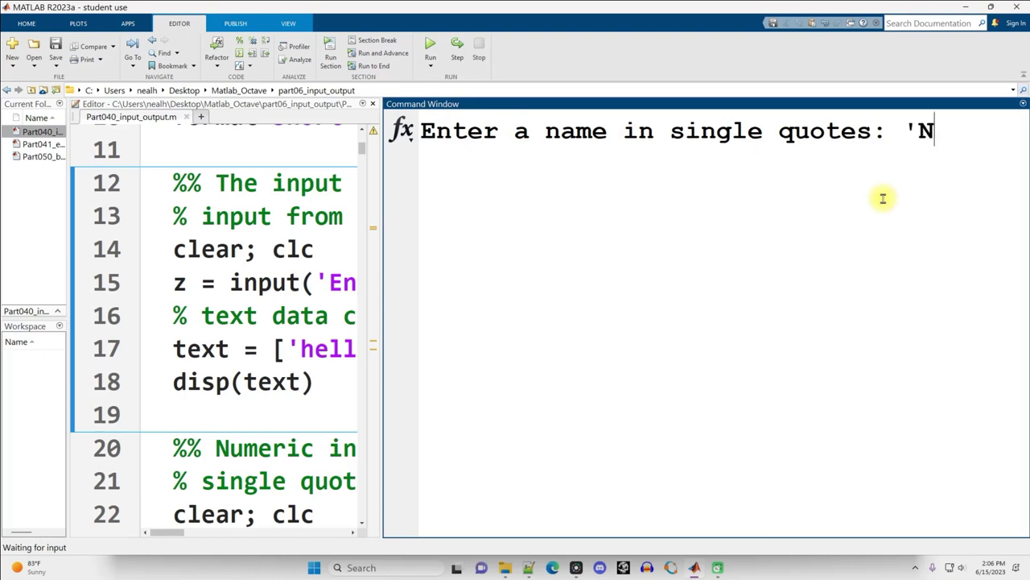
{"action": "type", "text": "eal"}
{"action": "key", "text": "Return"}
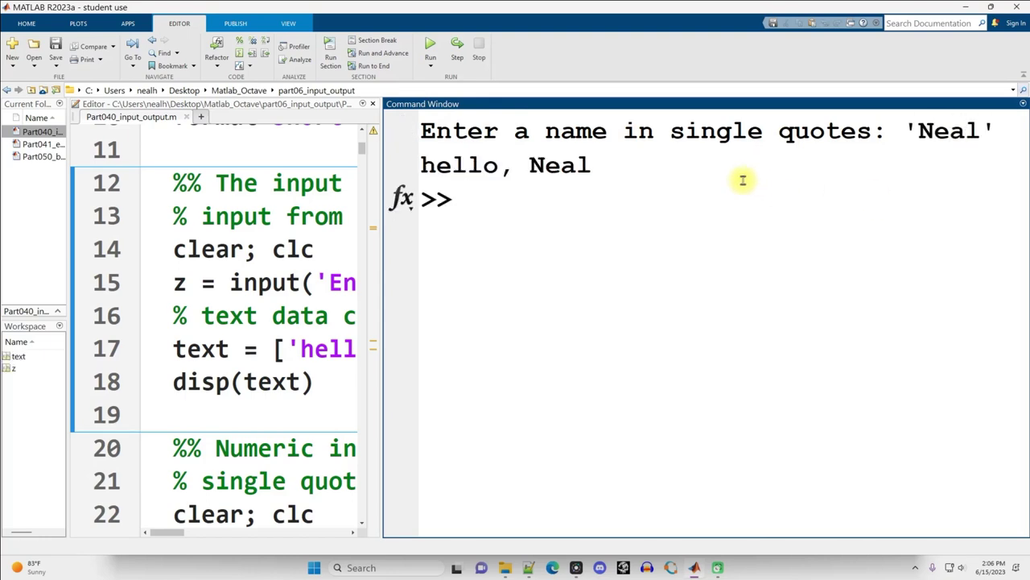
{"action": "left_click_drag", "start_coordinate": [469, 165], "coordinate": [615, 171]}
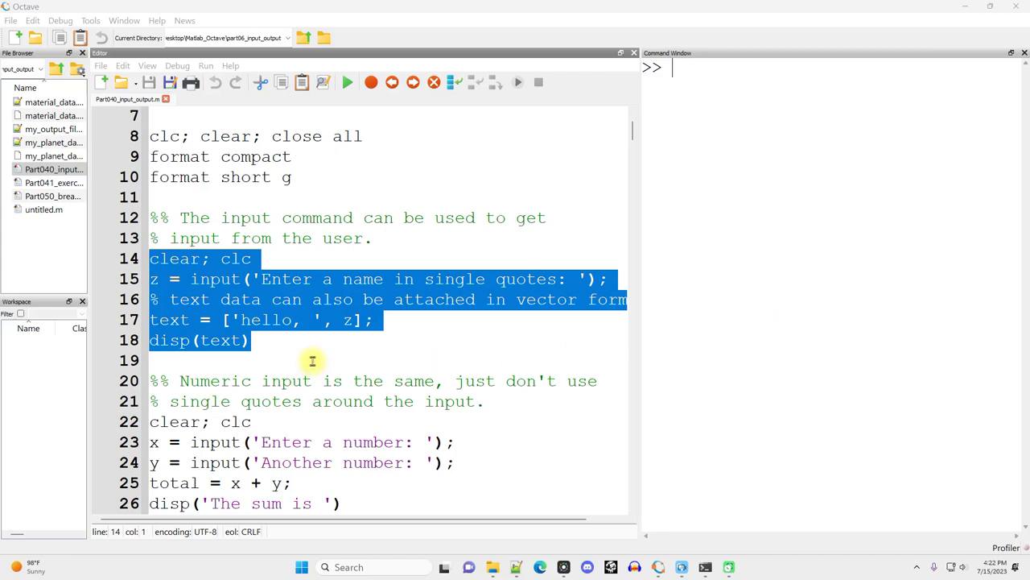
In Octave, run lines 14–18 as a selection, undoing an accidental code overwrite, and submit a quoted name
{"action": "mouse_move", "coordinate": [269, 341]}
{"action": "left_mouse_down"}
{"action": "mouse_move", "coordinate": [325, 338]}
{"action": "mouse_move", "coordinate": [116, 259]}
{"action": "left_mouse_up"}
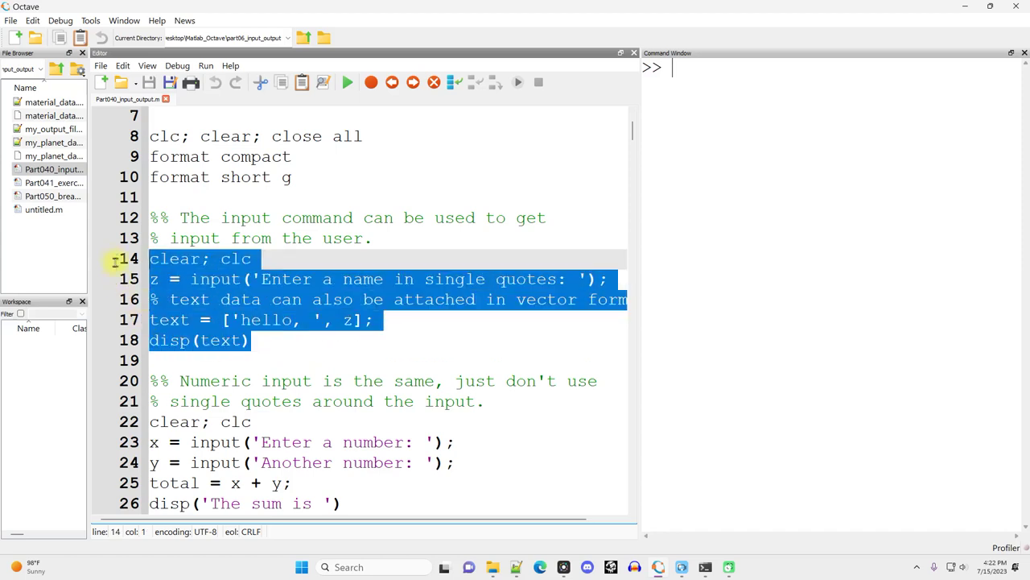
{"action": "left_click", "coordinate": [206, 66]}
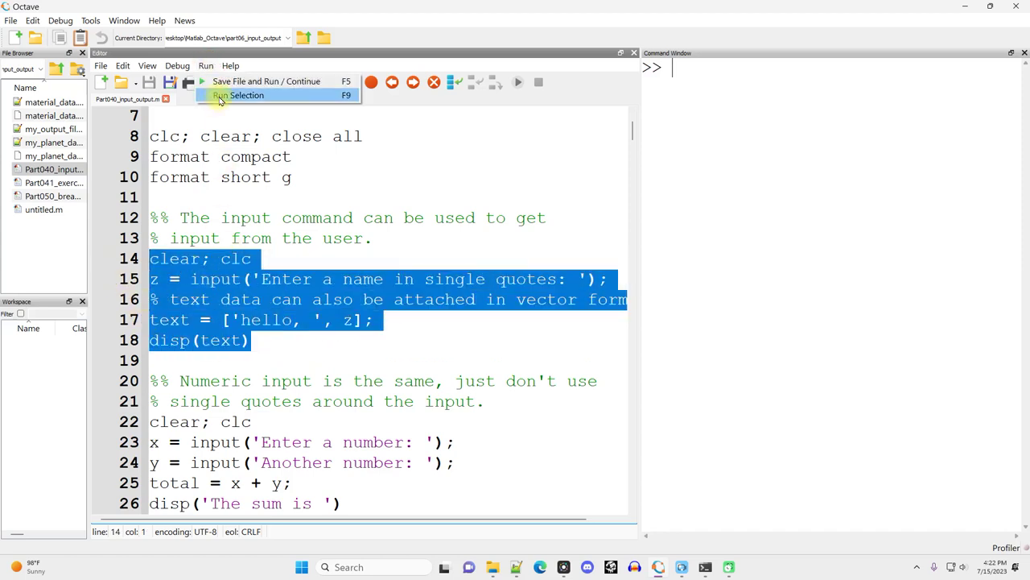
{"action": "left_click", "coordinate": [220, 96]}
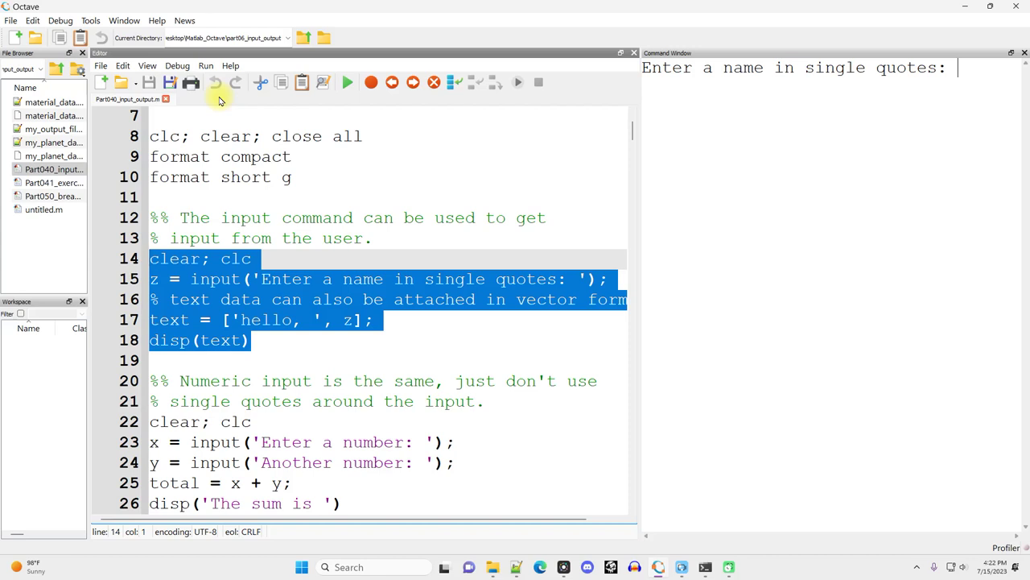
{"action": "type", "text": "Neal"}
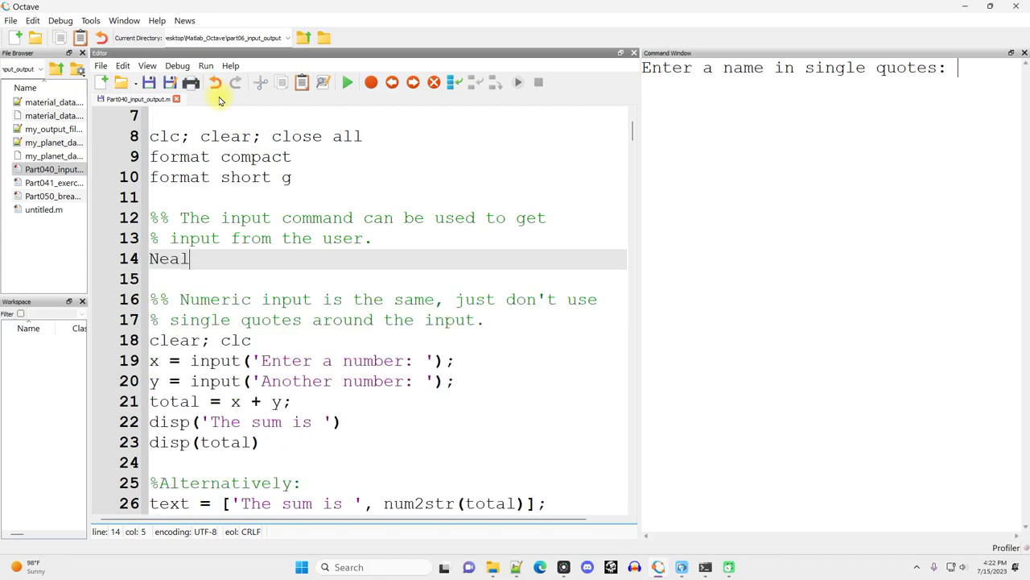
{"action": "key", "text": "ctrl+z"}
{"action": "left_click", "coordinate": [946, 96]}
{"action": "type", "text": "'Neal'"}
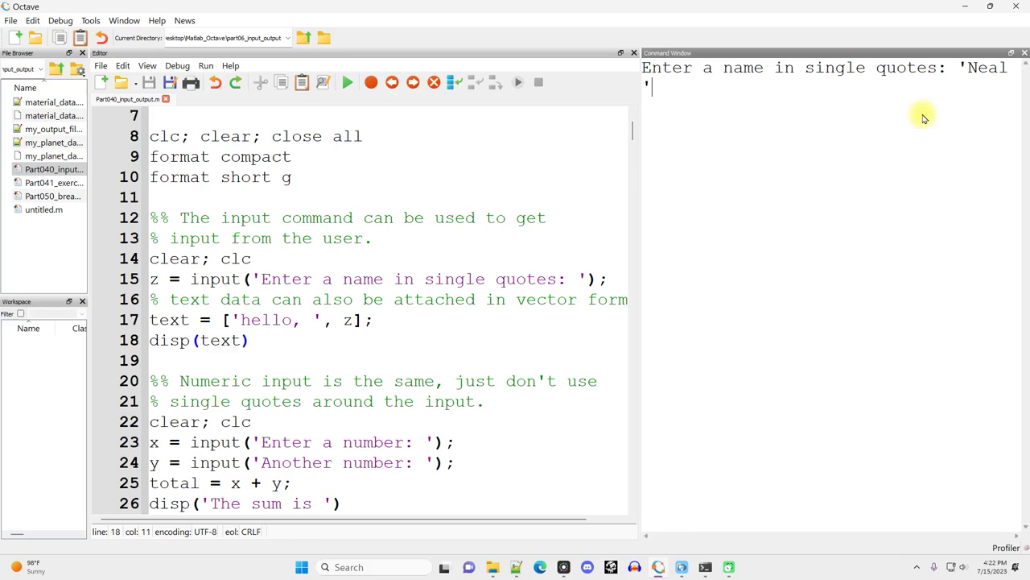
{"action": "key", "text": "Return"}
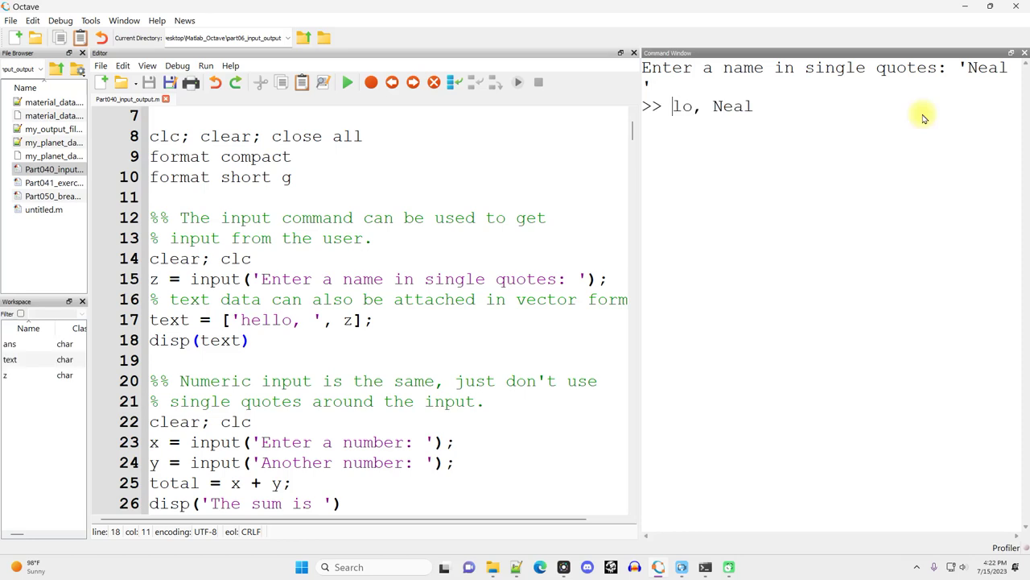
{"action": "left_click", "coordinate": [749, 155]}
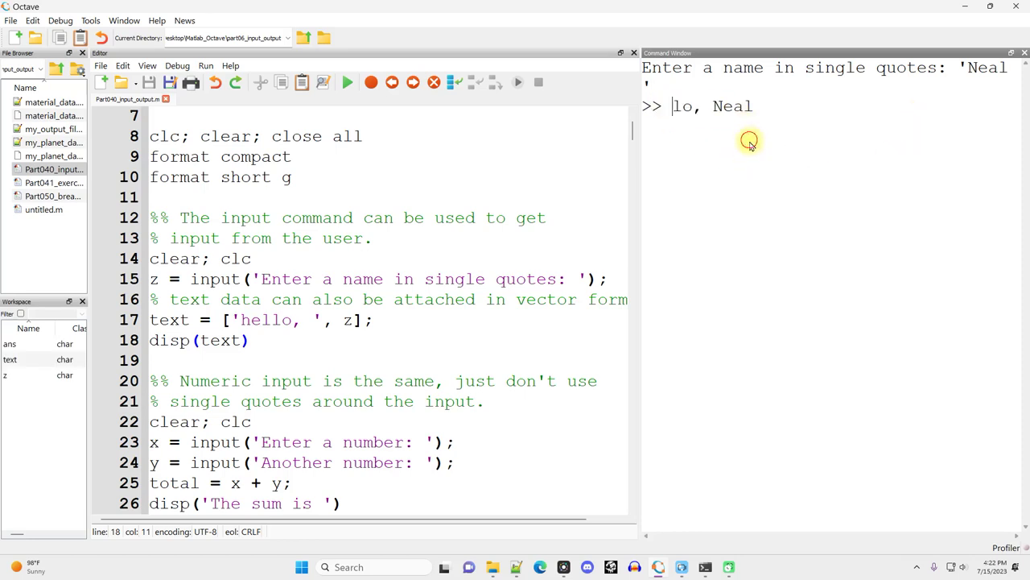
Rerun the selected lines 14–18 with Run Selection until the hello greeting prints
{"action": "left_click_drag", "start_coordinate": [262, 340], "coordinate": [150, 258]}
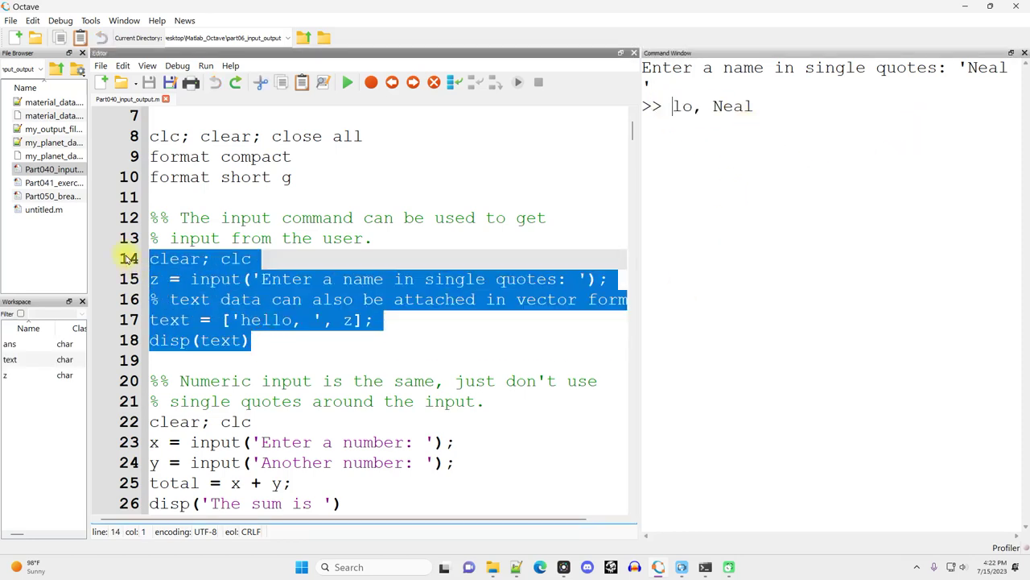
{"action": "left_click", "coordinate": [207, 65]}
{"action": "left_click", "coordinate": [250, 95]}
{"action": "left_click_drag", "start_coordinate": [639, 209], "coordinate": [443, 207]}
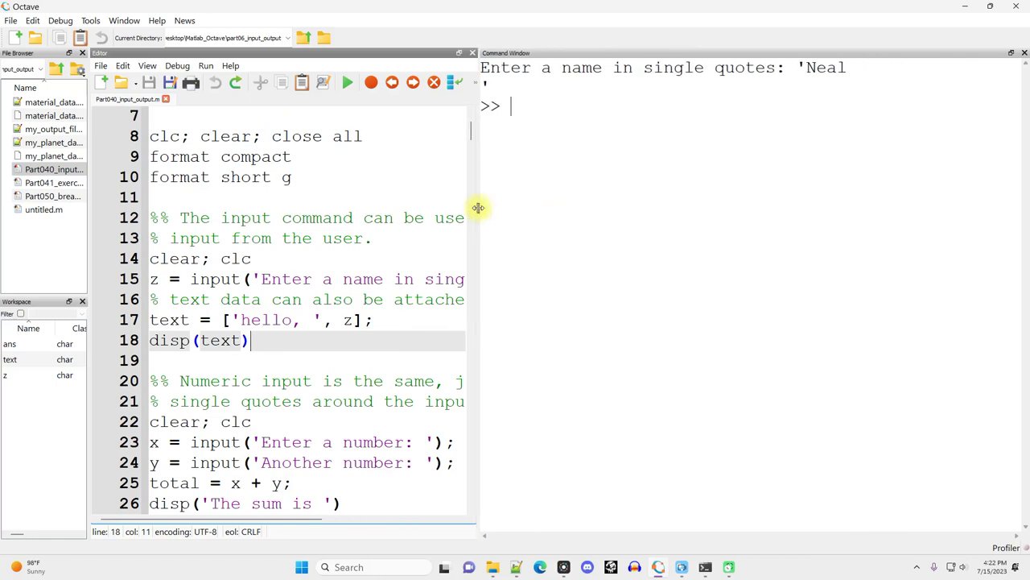
{"action": "left_click", "coordinate": [283, 354]}
{"action": "left_click_drag", "start_coordinate": [283, 354], "coordinate": [149, 258]}
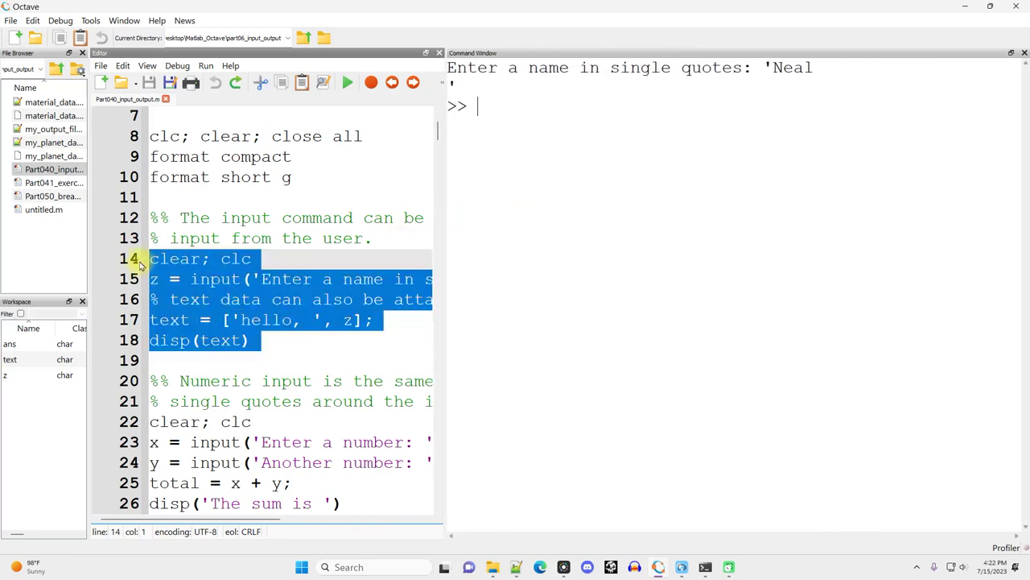
{"action": "left_click", "coordinate": [206, 66]}
{"action": "left_click", "coordinate": [250, 96]}
{"action": "left_click_drag", "start_coordinate": [600, 87], "coordinate": [450, 95]}
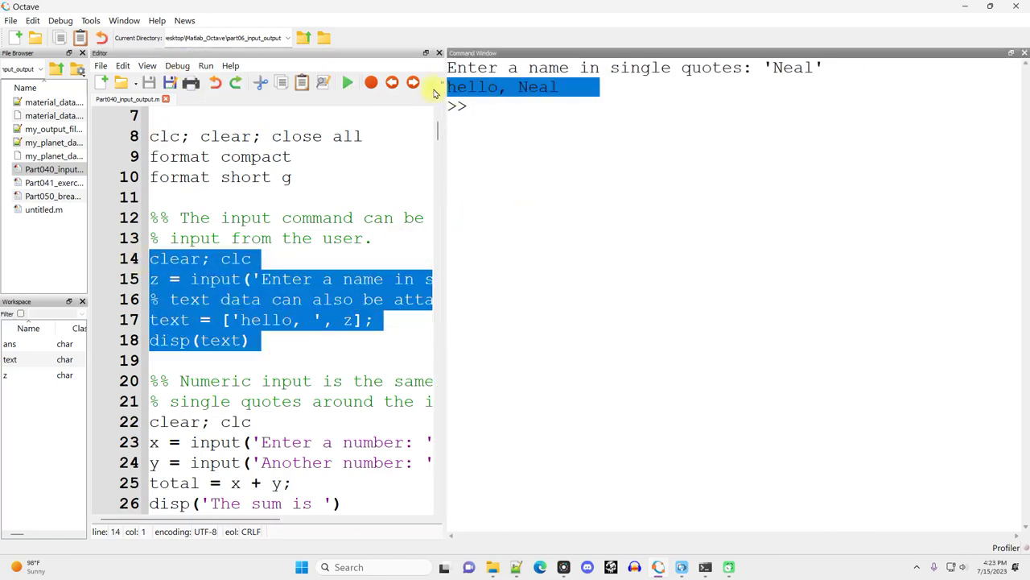
{"action": "left_click", "coordinate": [544, 159]}
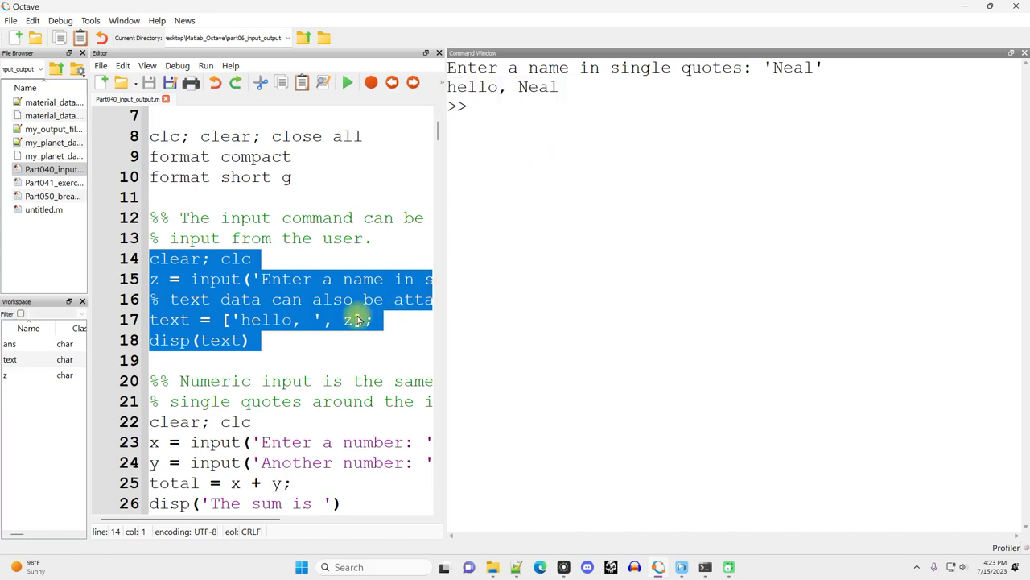
Review the greeting-building lines and the input call on line 15
{"action": "mouse_move", "coordinate": [339, 338]}
{"action": "left_mouse_down"}
{"action": "mouse_move", "coordinate": [152, 295]}
{"action": "mouse_move", "coordinate": [129, 258]}
{"action": "left_mouse_up"}
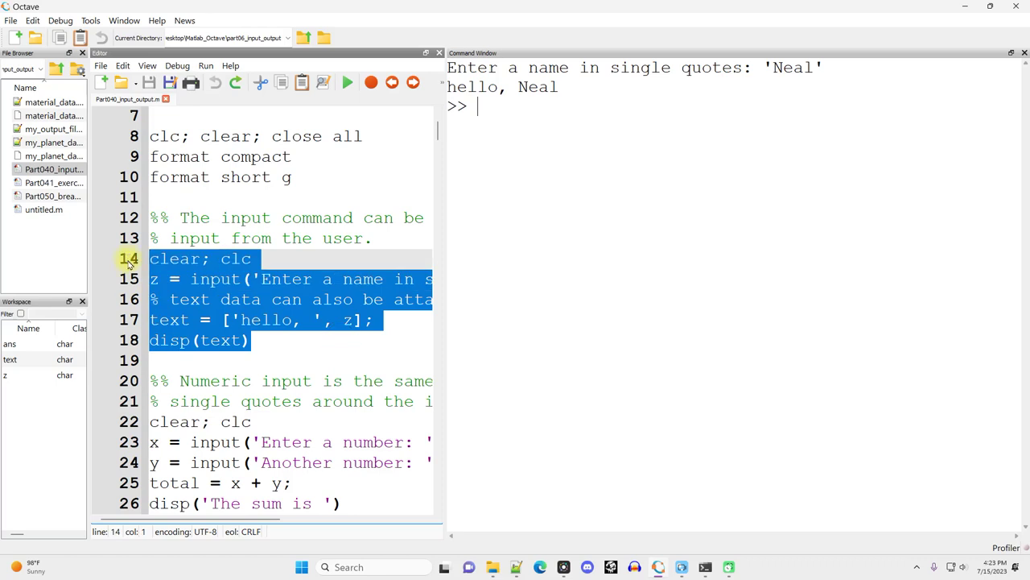
{"action": "left_click_drag", "start_coordinate": [182, 278], "coordinate": [290, 280]}
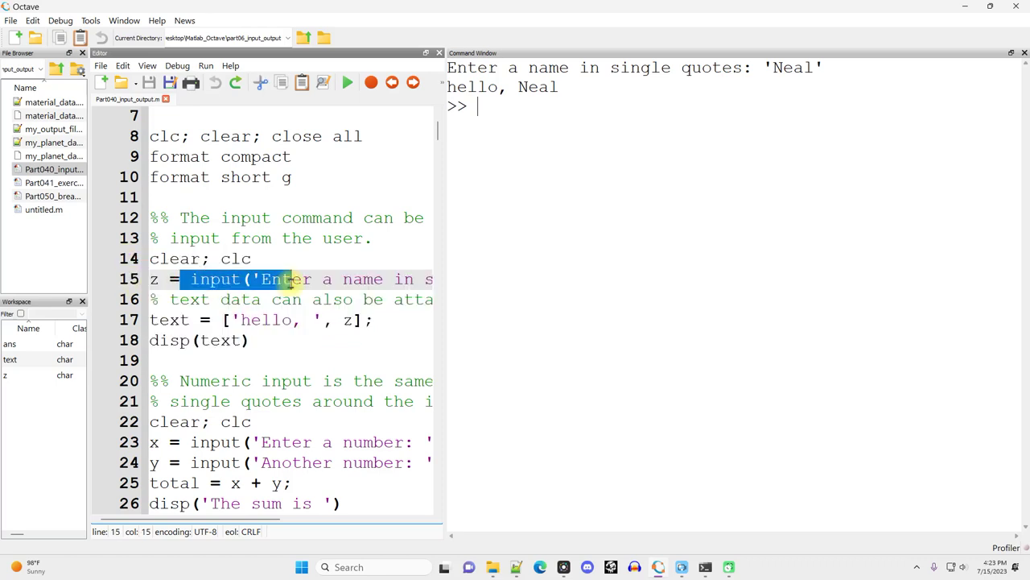
{"action": "left_click", "coordinate": [519, 56]}
{"action": "left_click", "coordinate": [483, 141]}
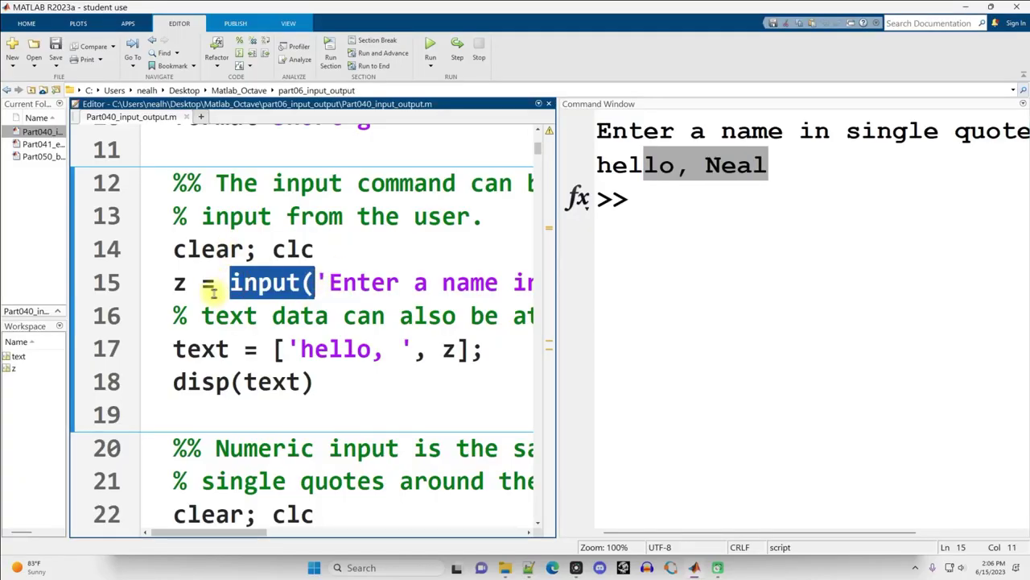
Run the name-input section with F5 and answer with an unquoted name, triggering an unrecognized-variable error
{"action": "left_click", "coordinate": [149, 282]}
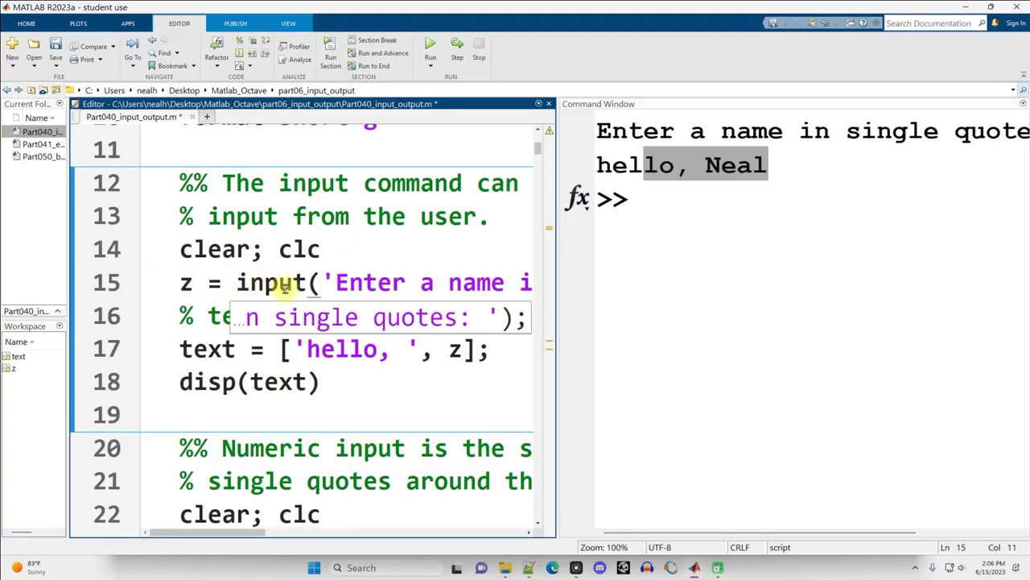
{"action": "left_click_drag", "start_coordinate": [270, 293], "coordinate": [336, 281]}
{"action": "left_click", "coordinate": [425, 383]}
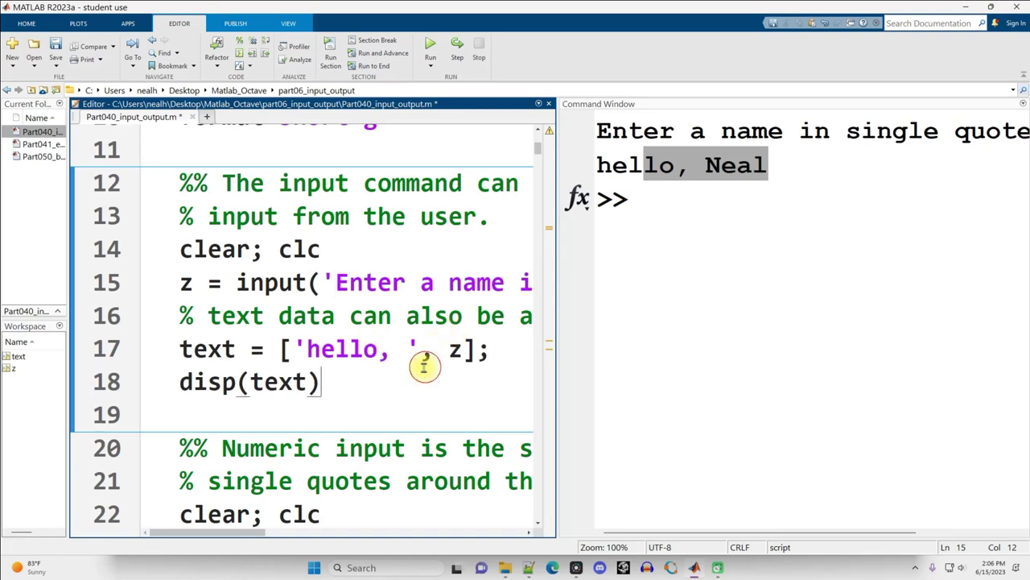
{"action": "key", "text": "F5"}
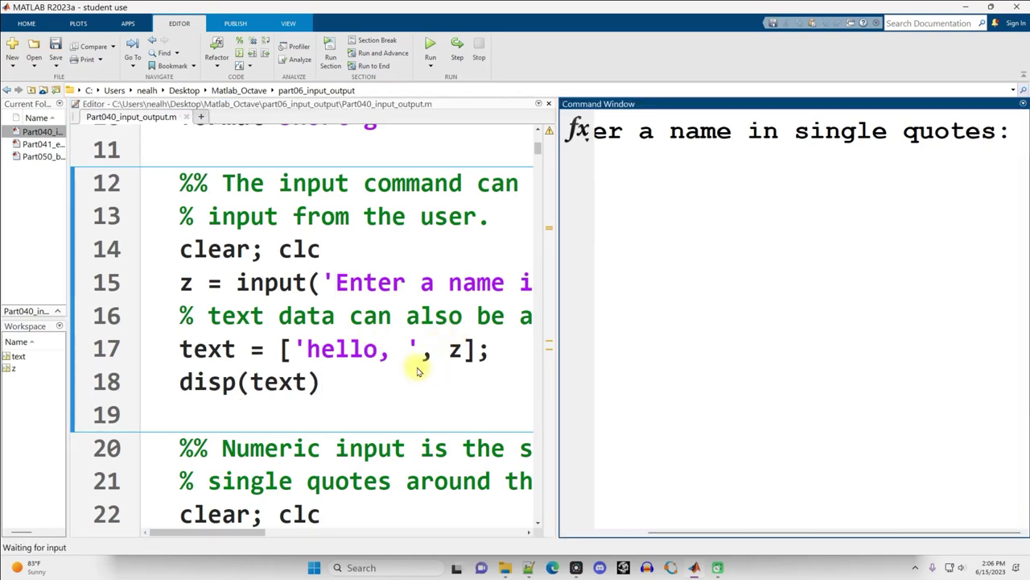
{"action": "left_click", "coordinate": [710, 293]}
{"action": "type", "text": "Neal"}
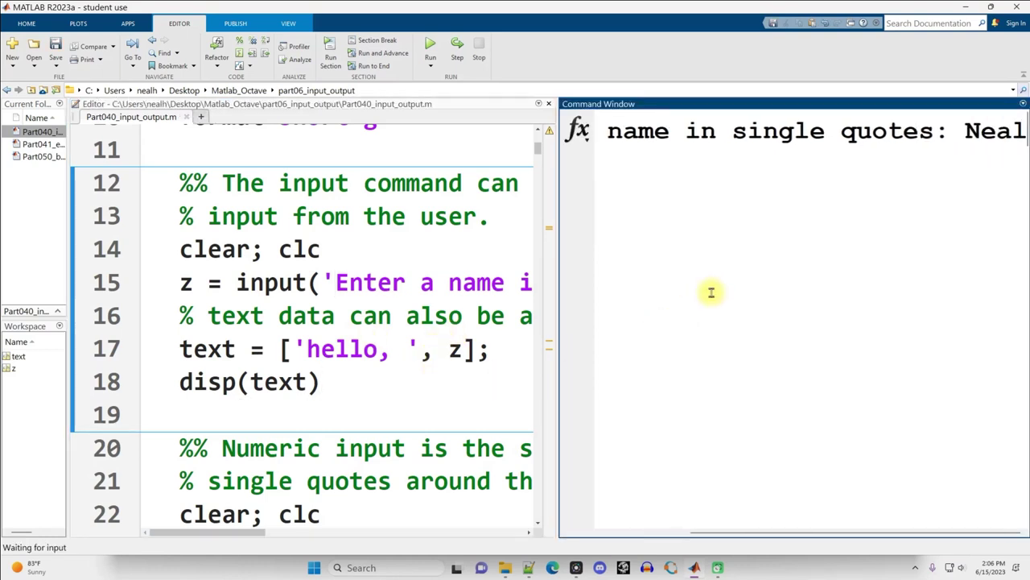
{"action": "key", "text": "Return"}
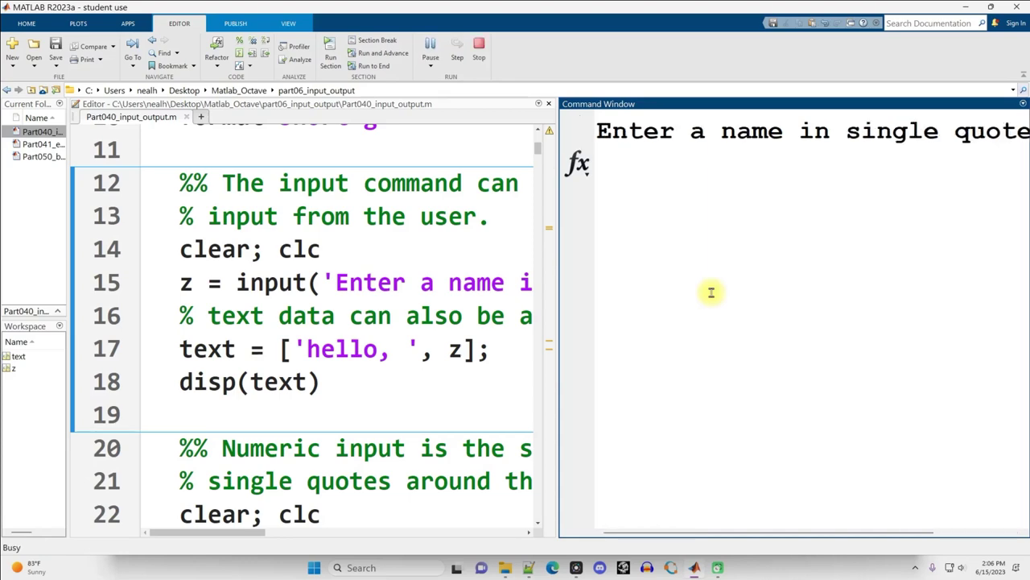
{"action": "left_click_drag", "start_coordinate": [558, 390], "coordinate": [387, 390]}
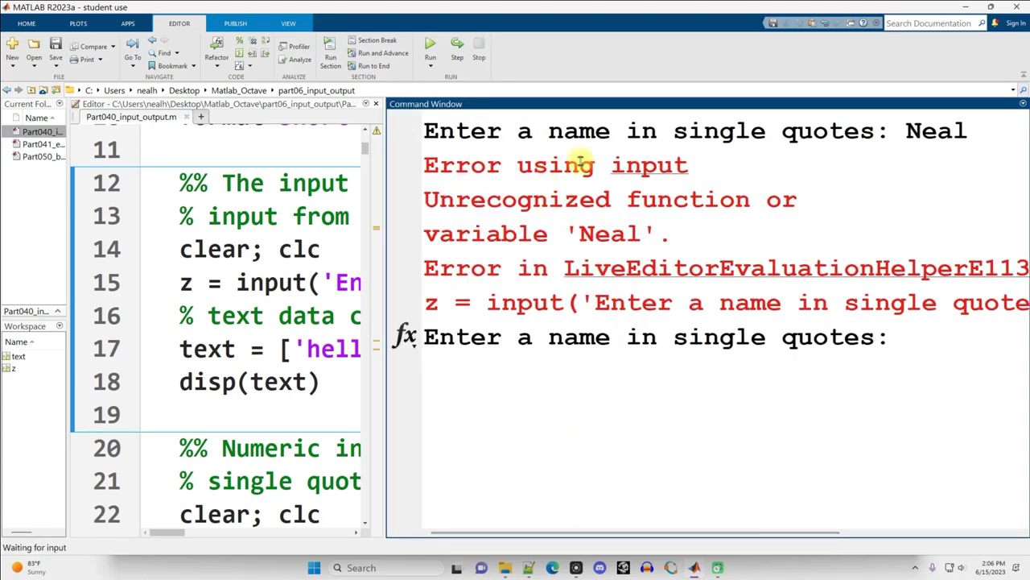
{"action": "mouse_move", "coordinate": [548, 199]}
{"action": "left_mouse_down"}
{"action": "mouse_move", "coordinate": [803, 199]}
{"action": "mouse_move", "coordinate": [791, 236]}
{"action": "left_mouse_up"}
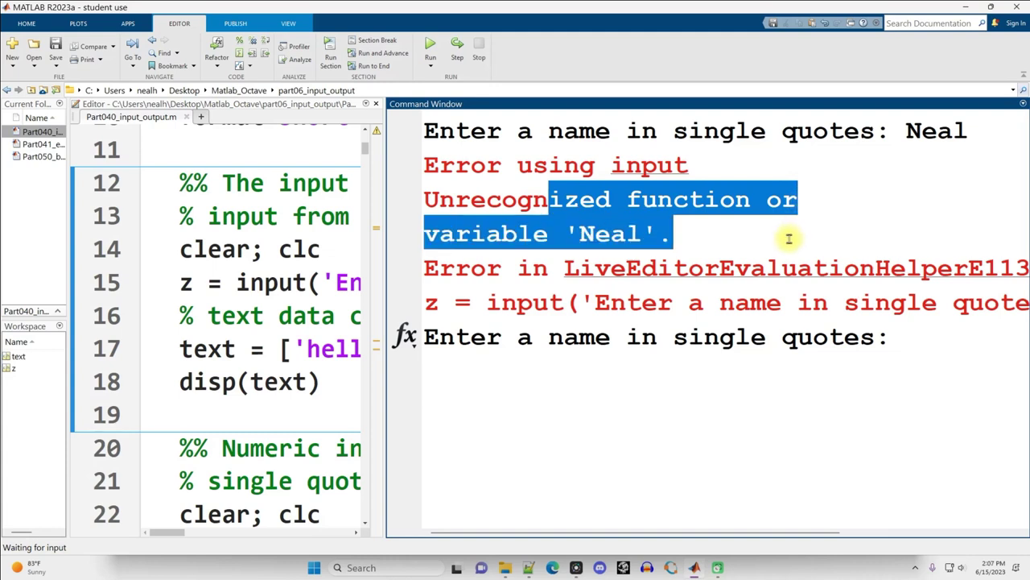
{"action": "left_click_drag", "start_coordinate": [906, 130], "coordinate": [969, 130]}
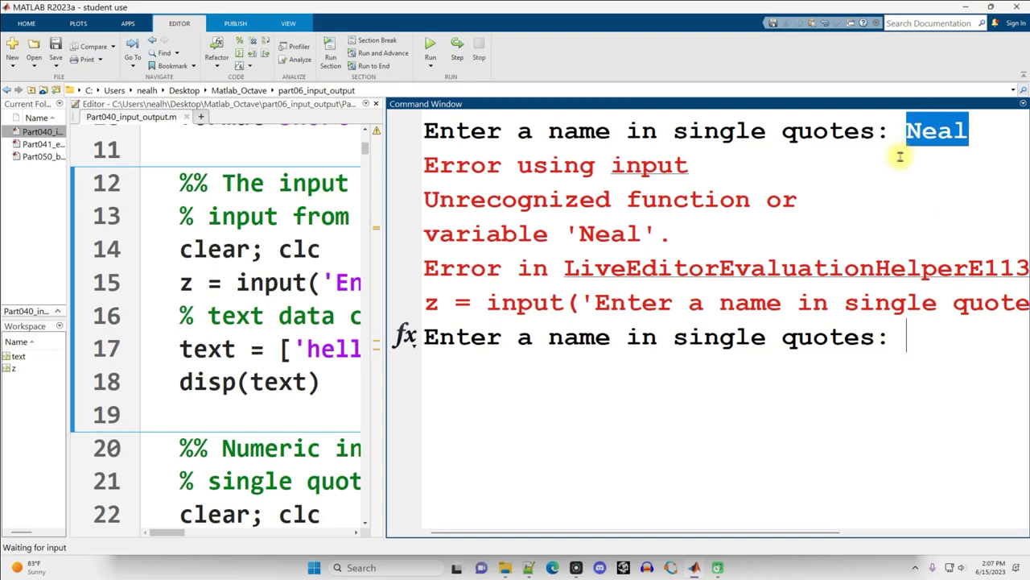
Write the bare name on empty line 19 and return focus to the waiting prompt
{"action": "left_click", "coordinate": [230, 410]}
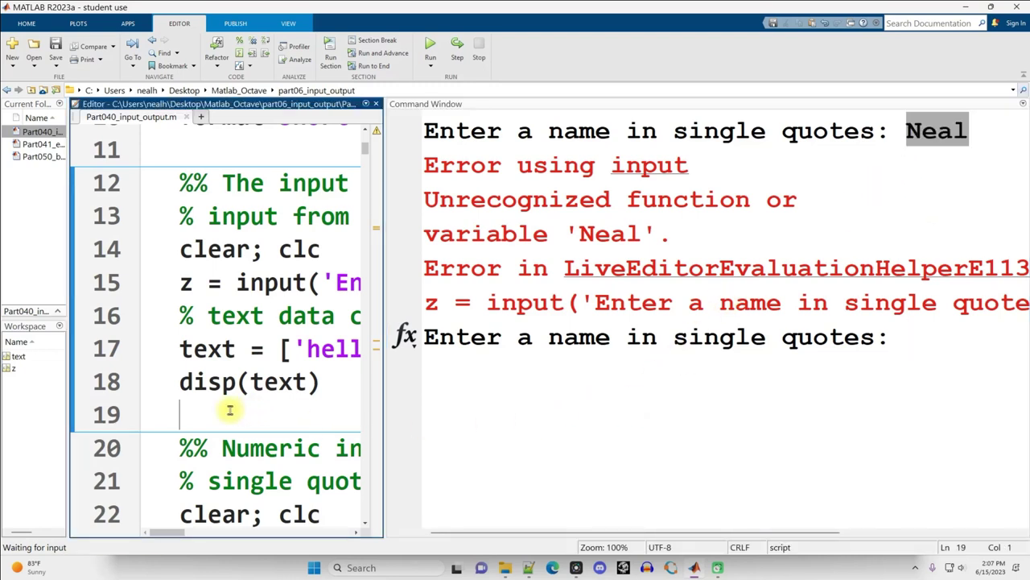
{"action": "type", "text": "Beal"}
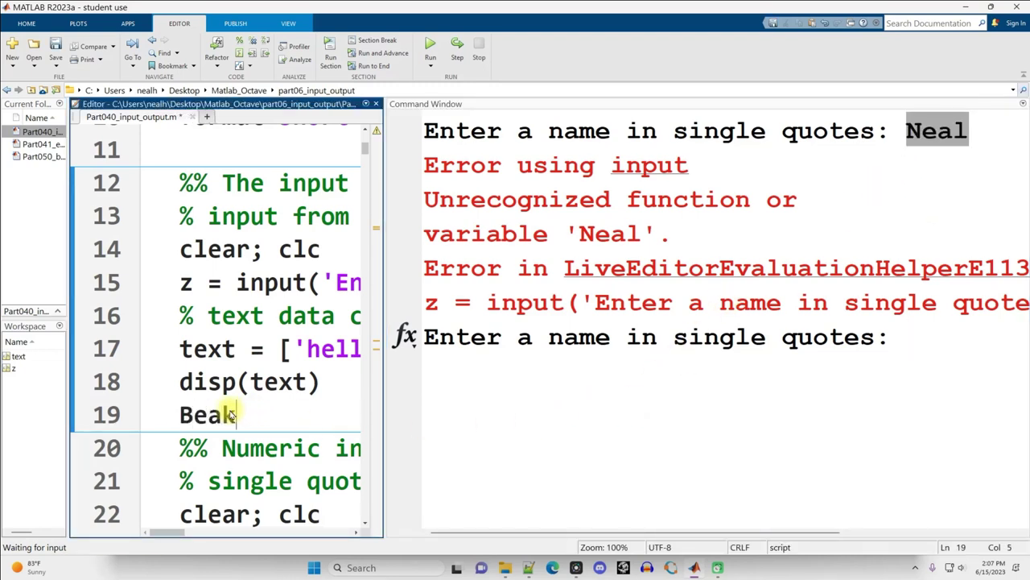
{"action": "double_click", "coordinate": [229, 414]}
{"action": "left_click", "coordinate": [690, 388]}
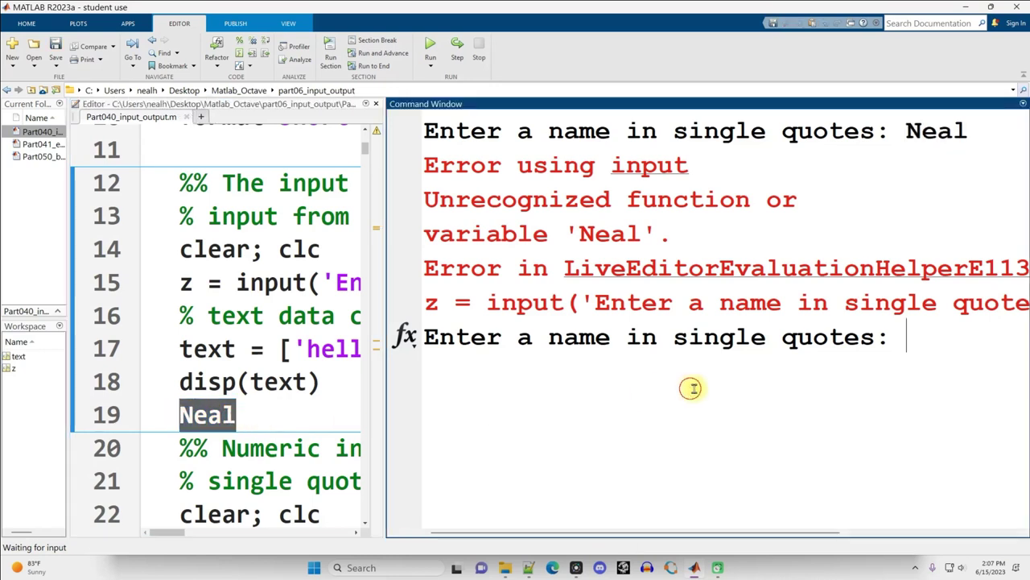
Answer the name prompt with abs(-88), producing the greeting 'hello, X'
{"action": "type", "text": "abs(-"}
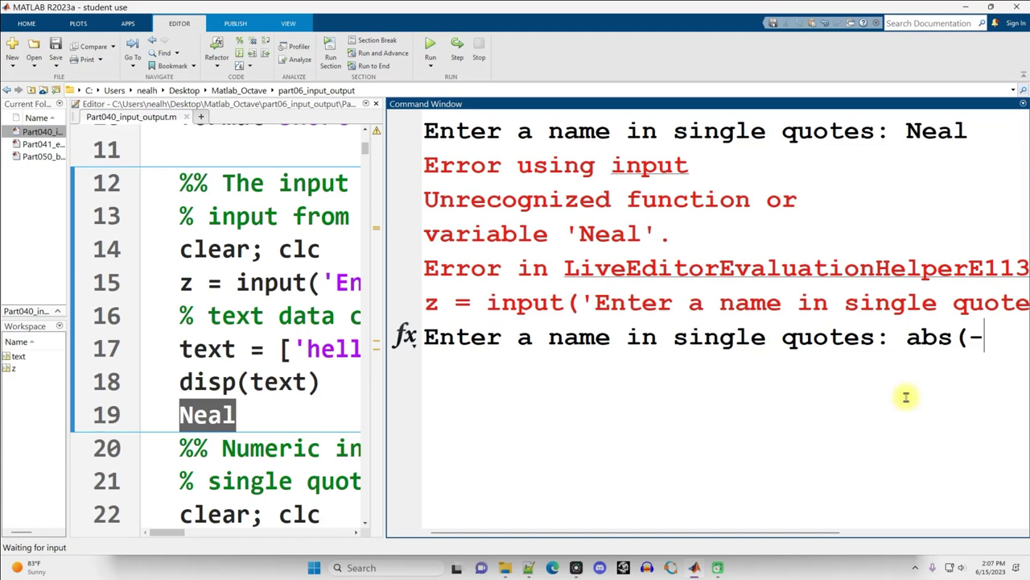
{"action": "type", "text": "88)"}
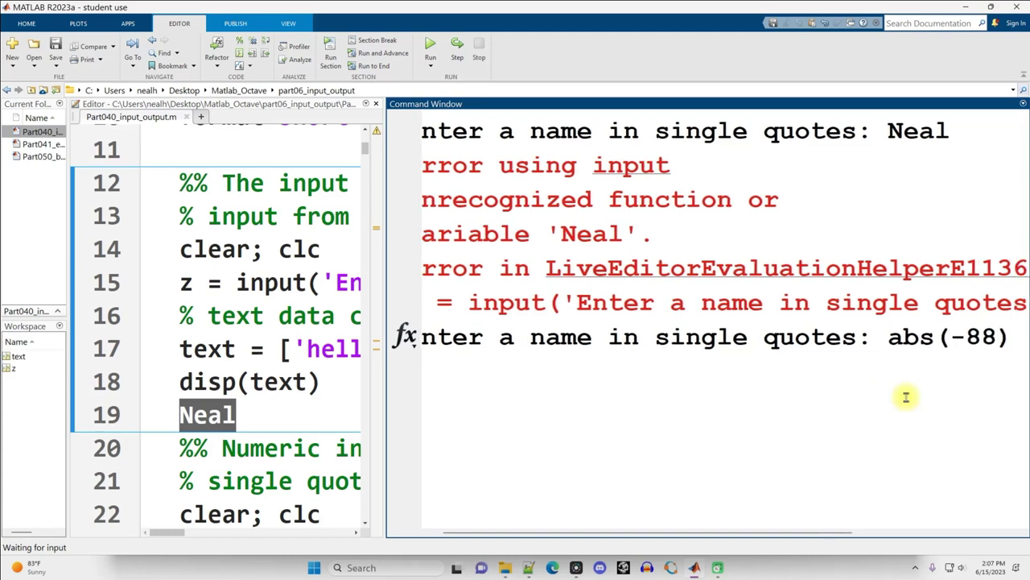
{"action": "key", "text": "Return"}
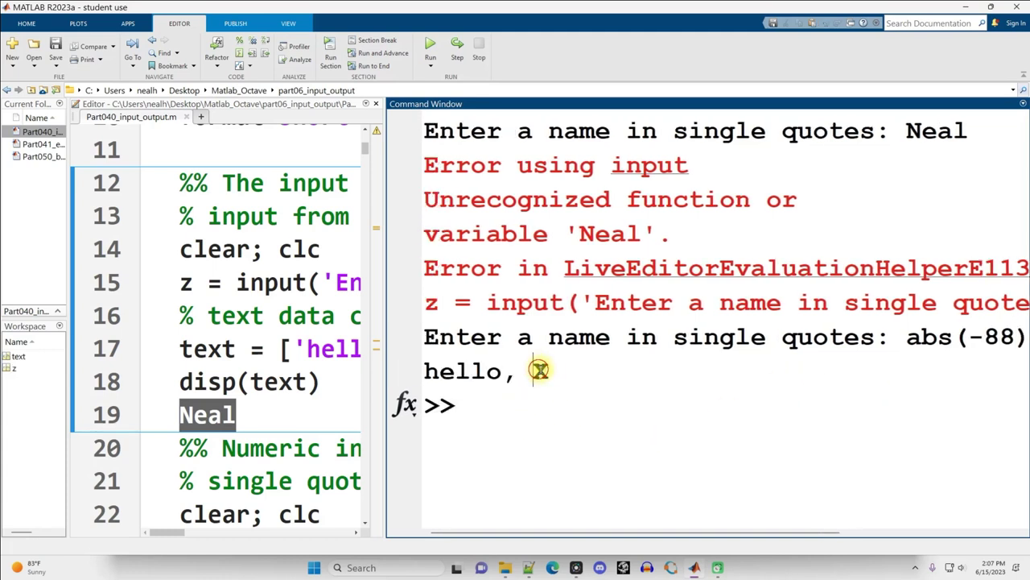
{"action": "double_click", "coordinate": [540, 371]}
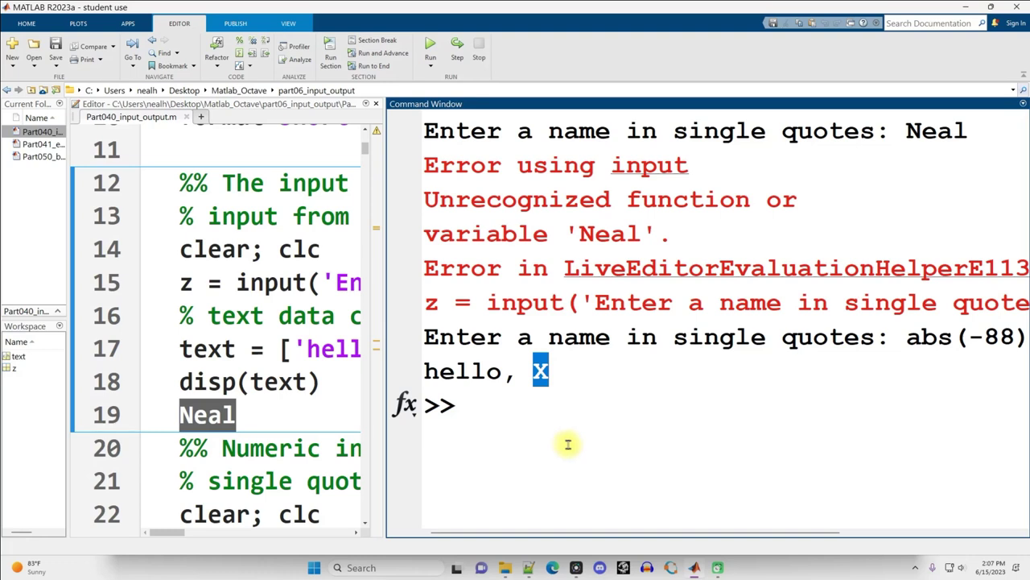
{"action": "left_click_drag", "start_coordinate": [422, 371], "coordinate": [561, 373]}
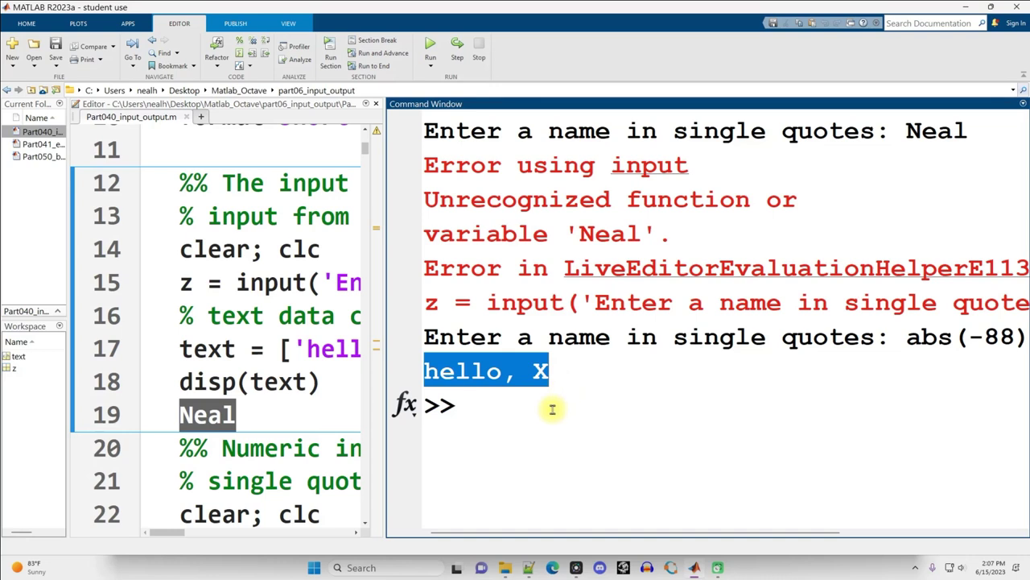
{"action": "double_click", "coordinate": [540, 371]}
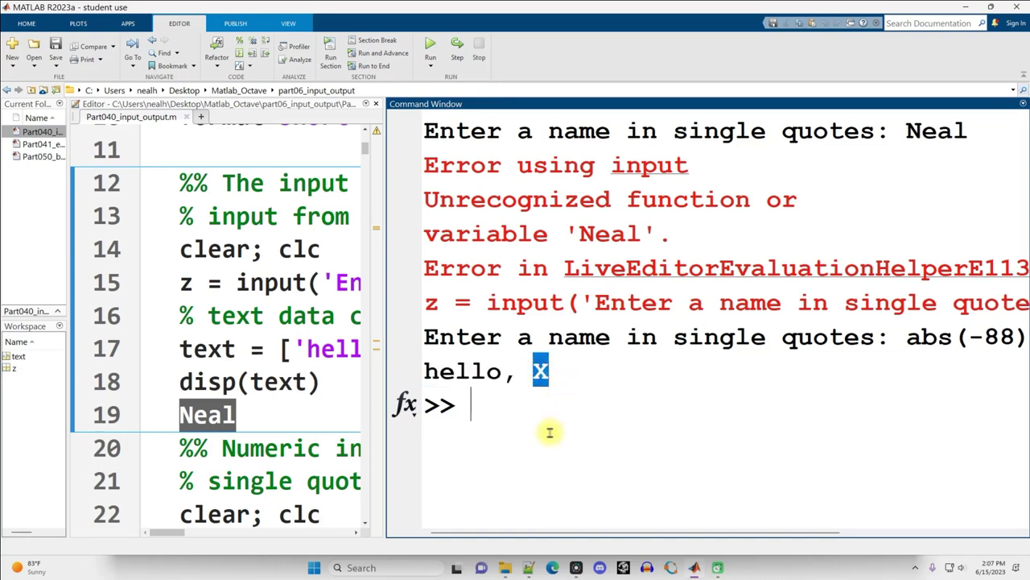
{"action": "left_click_drag", "start_coordinate": [902, 337], "coordinate": [1026, 341]}
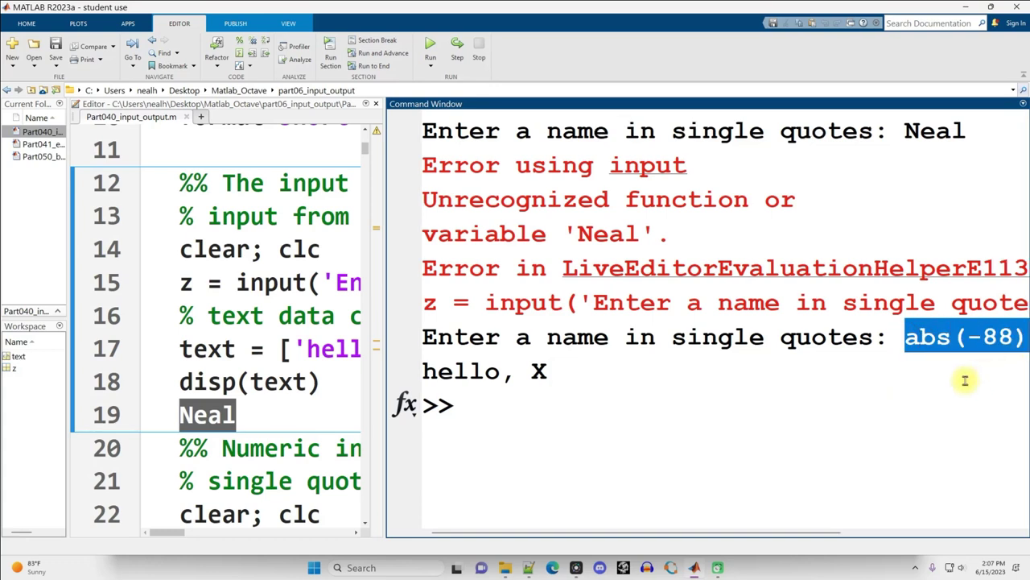
Trace the printed X back to variable z in line 17's concatenation and the disp(text) line
{"action": "left_click", "coordinate": [301, 365]}
{"action": "scroll", "coordinate": [297, 358], "scroll_direction": "right", "scroll_amount": 5}
{"action": "left_click", "coordinate": [288, 352]}
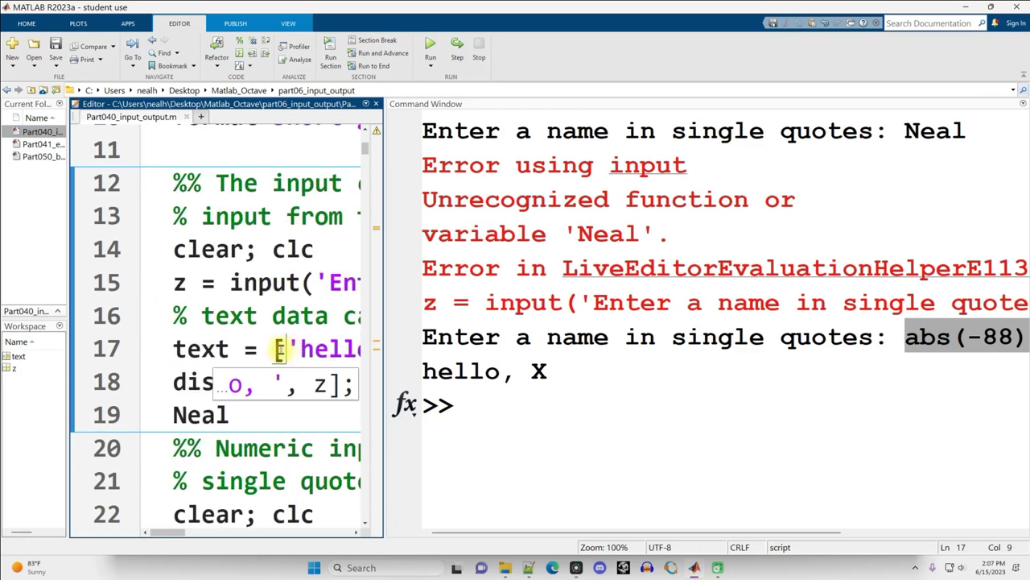
{"action": "left_click_drag", "start_coordinate": [142, 352], "coordinate": [256, 352]}
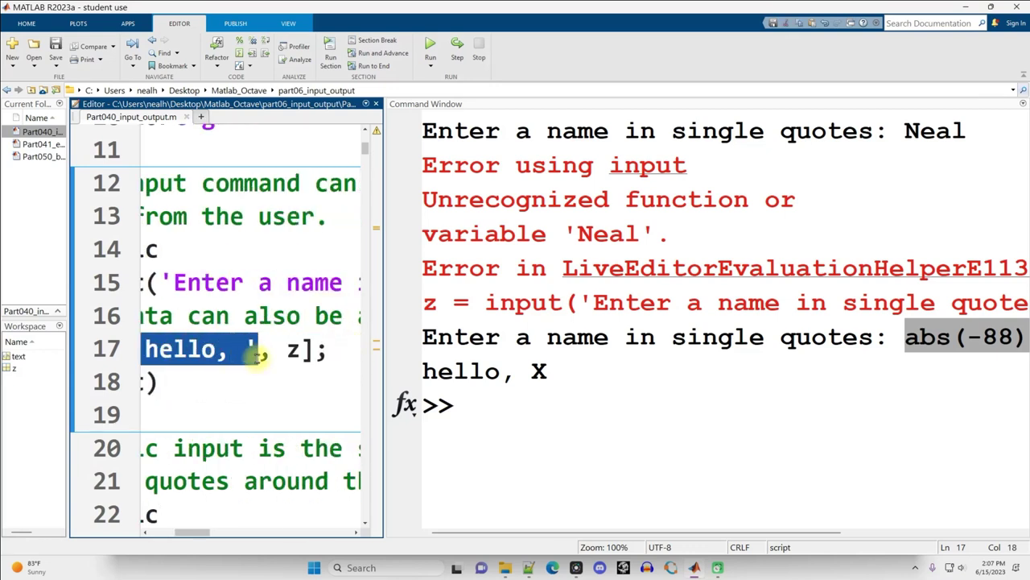
{"action": "double_click", "coordinate": [293, 350]}
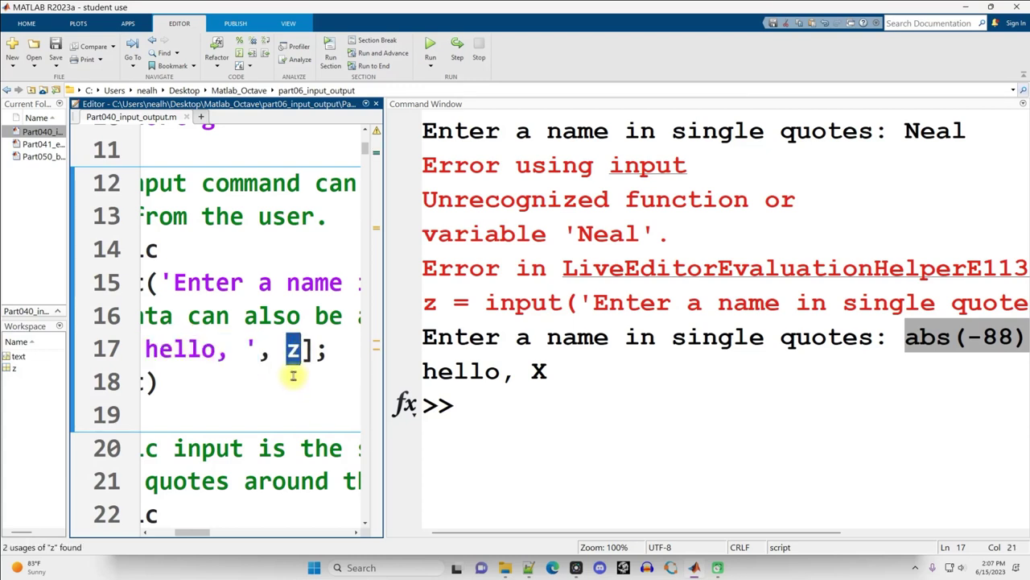
{"action": "double_click", "coordinate": [537, 371]}
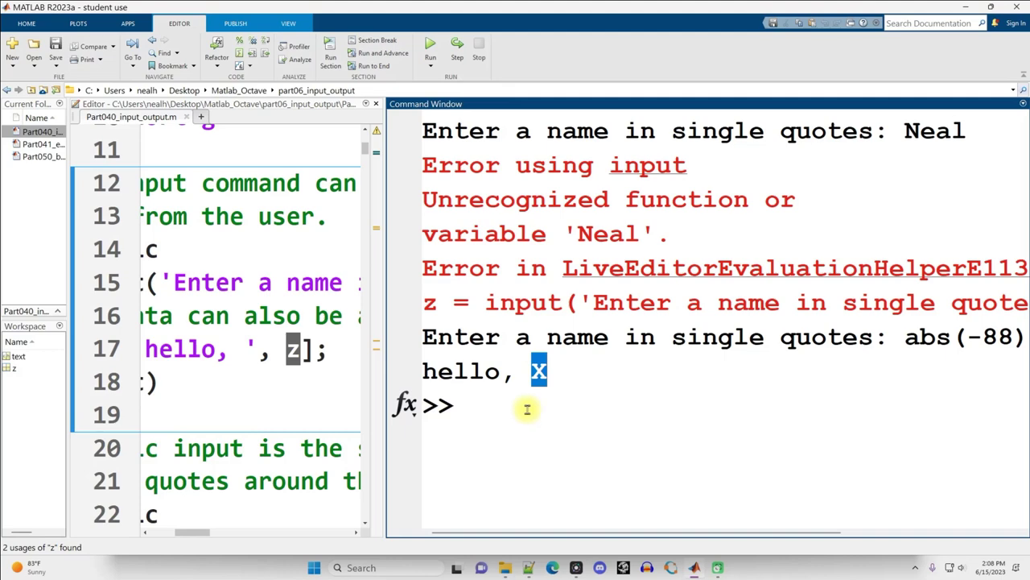
{"action": "left_click_drag", "start_coordinate": [326, 348], "coordinate": [173, 348]}
{"action": "left_click", "coordinate": [245, 381]}
Widen the editor and bring the numeric input section starting at line 20 into view
{"action": "left_click_drag", "start_coordinate": [384, 375], "coordinate": [729, 374]}
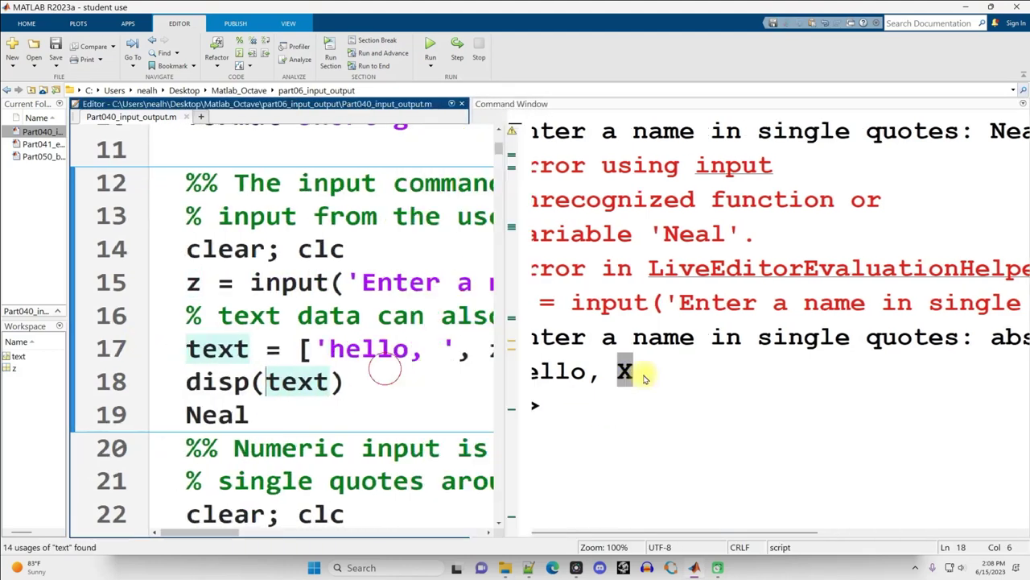
{"action": "scroll", "coordinate": [482, 322], "scroll_direction": "down", "scroll_amount": 3}
{"action": "left_click_drag", "start_coordinate": [329, 180], "coordinate": [559, 201]}
{"action": "left_click", "coordinate": [463, 248]}
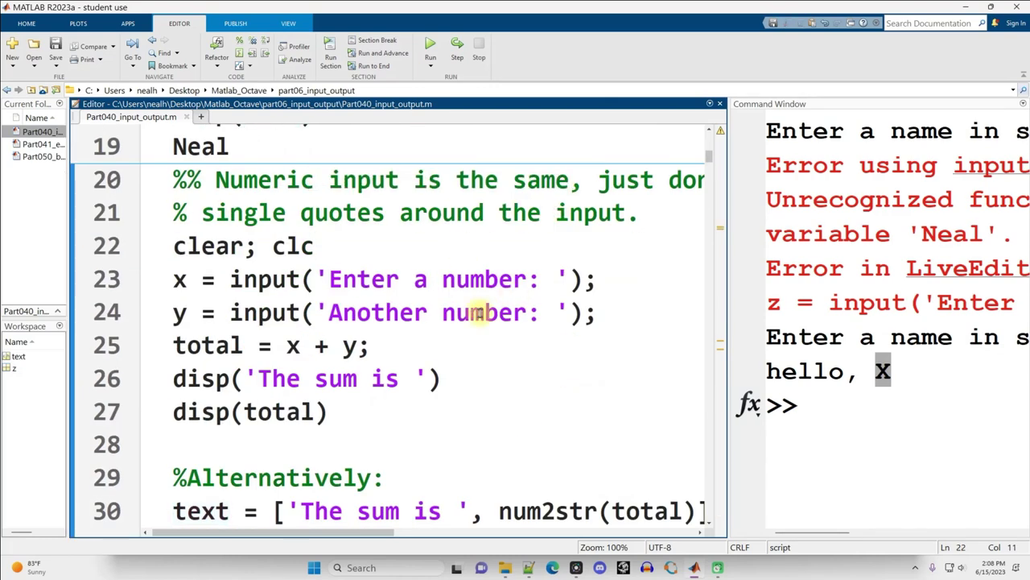
Run the numeric input section with 4 and 8, printing 'The sum is 12'
{"action": "left_click_drag", "start_coordinate": [728, 326], "coordinate": [404, 327]}
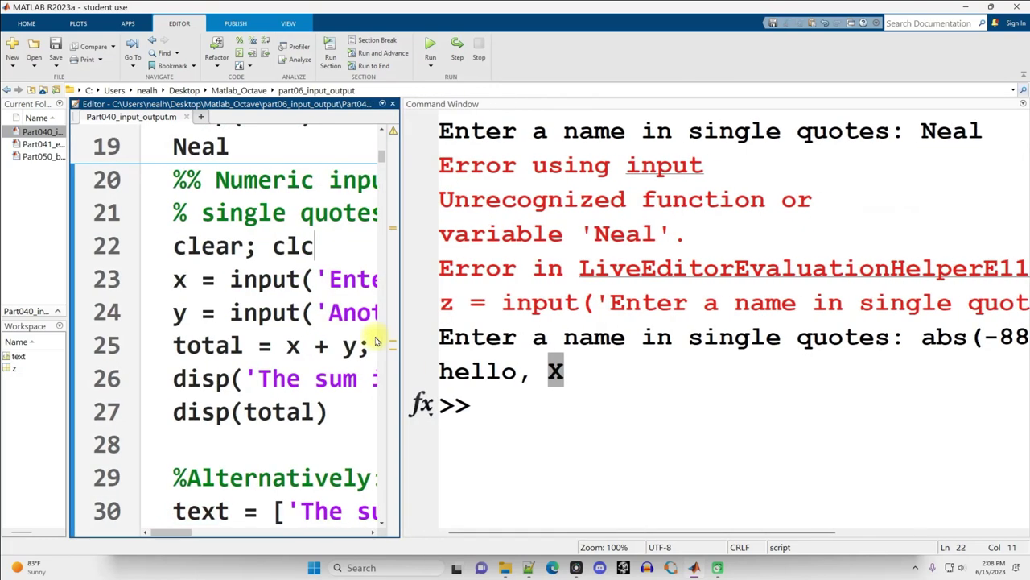
{"action": "left_click", "coordinate": [294, 347]}
{"action": "key", "text": "F5"}
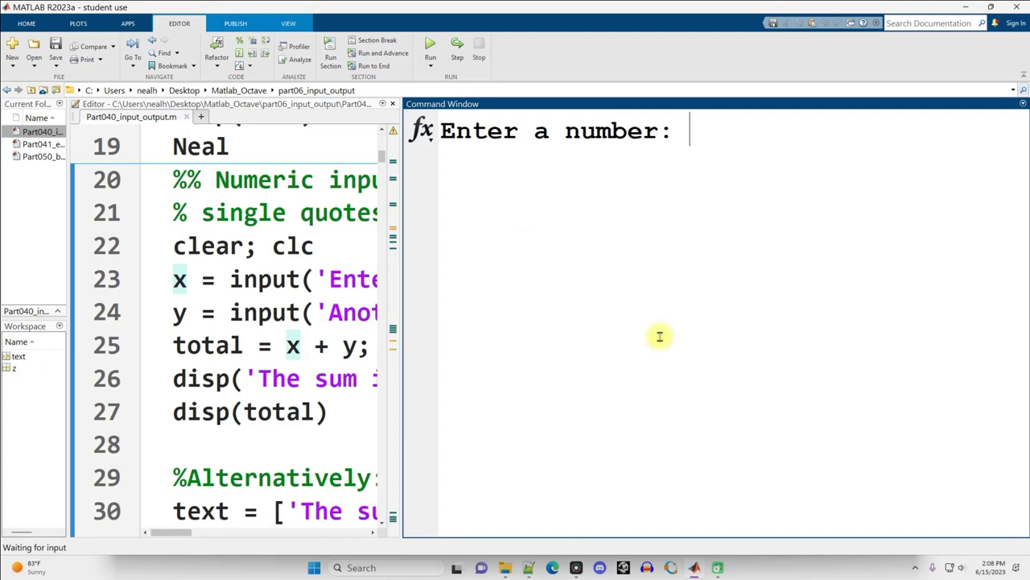
{"action": "type", "text": "4"}
{"action": "key", "text": "Return"}
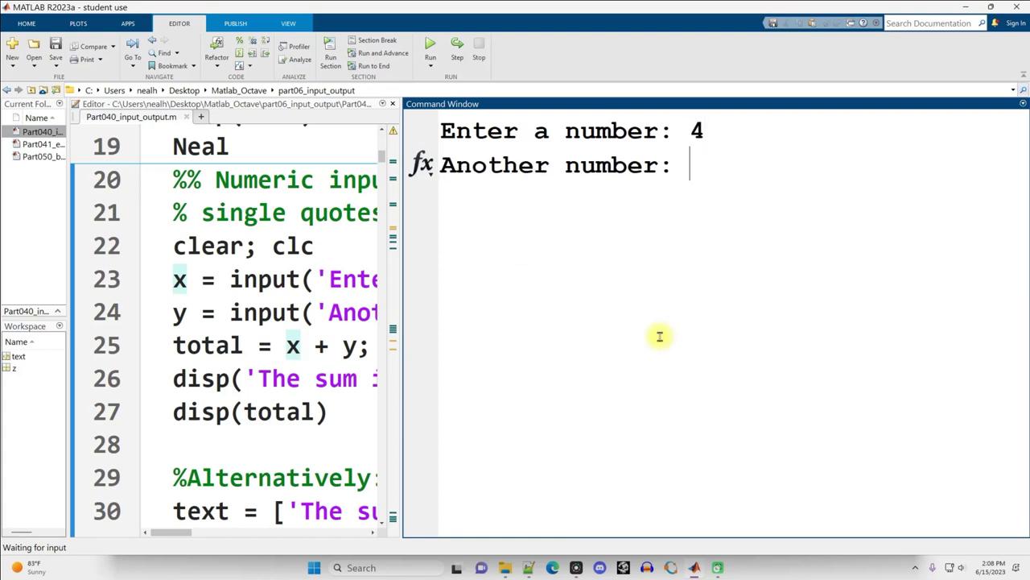
{"action": "type", "text": "8"}
{"action": "key", "text": "Return"}
{"action": "mouse_move", "coordinate": [487, 200]}
{"action": "left_mouse_down"}
{"action": "mouse_move", "coordinate": [685, 341]}
{"action": "mouse_move", "coordinate": [403, 211]}
{"action": "left_mouse_up"}
{"action": "left_click", "coordinate": [683, 341]}
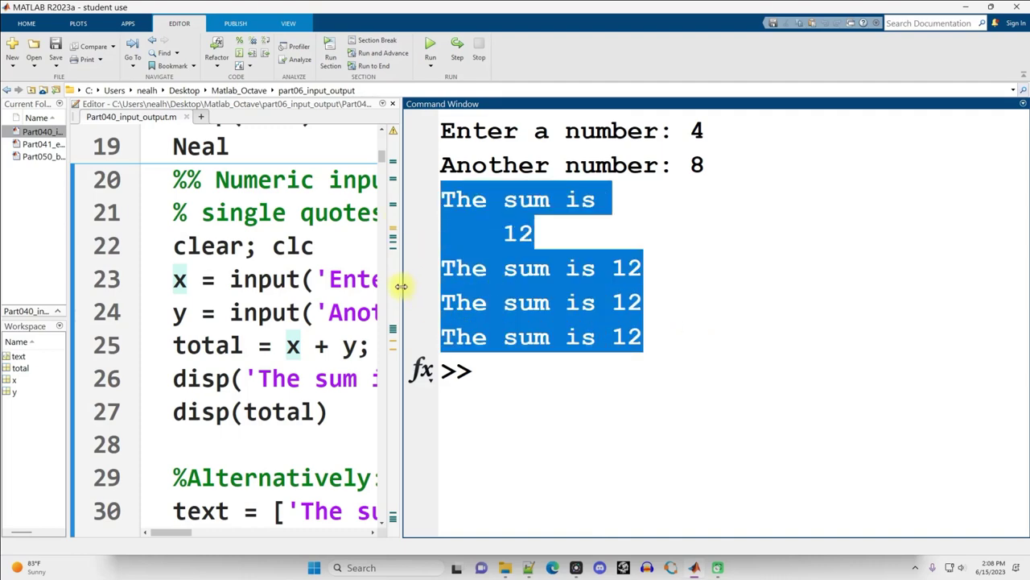
Highlight the x input call on line 23, the second input line, and the total line
{"action": "mouse_move", "coordinate": [401, 286]}
{"action": "left_mouse_down"}
{"action": "mouse_move", "coordinate": [654, 290]}
{"action": "mouse_move", "coordinate": [157, 282]}
{"action": "left_mouse_up"}
{"action": "left_click", "coordinate": [499, 279]}
{"action": "left_click", "coordinate": [190, 286]}
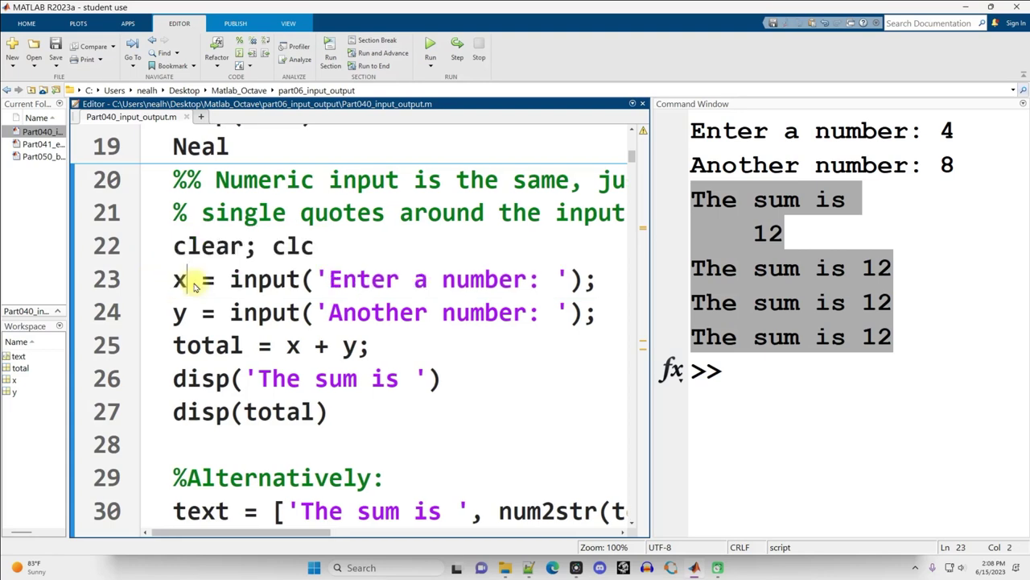
{"action": "left_click_drag", "start_coordinate": [231, 280], "coordinate": [563, 278]}
{"action": "left_click", "coordinate": [565, 278]}
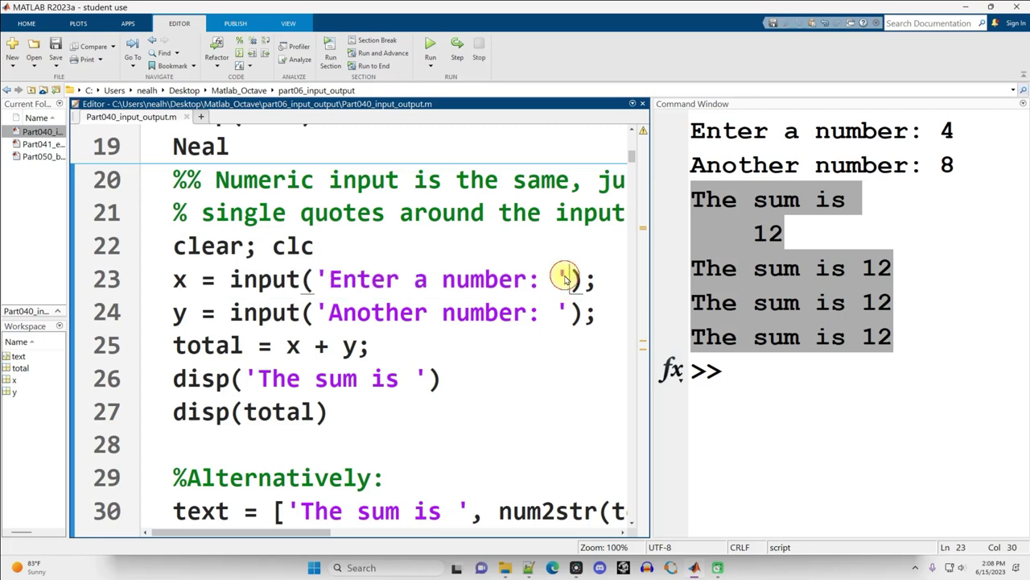
{"action": "left_click", "coordinate": [568, 278]}
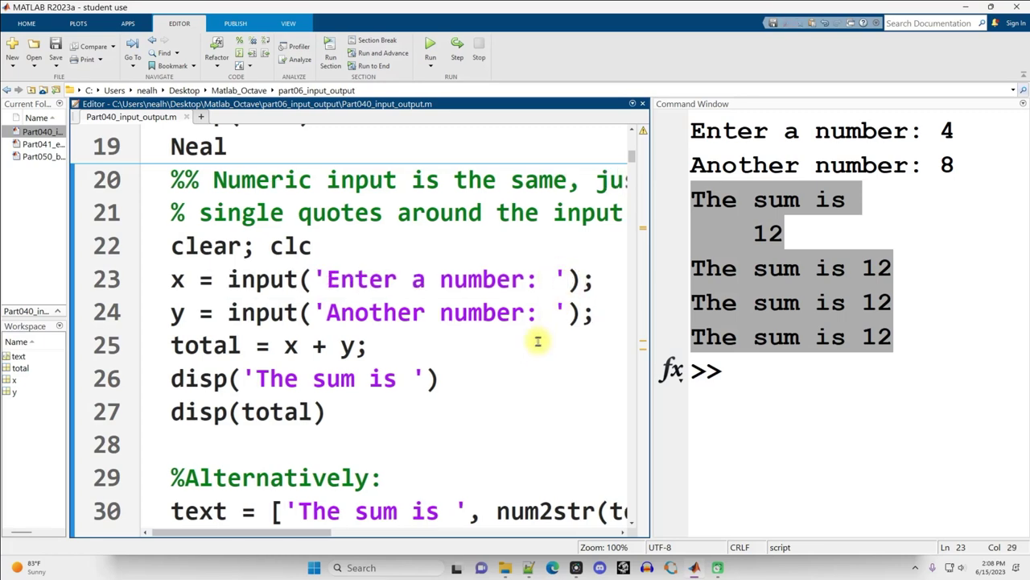
{"action": "left_click_drag", "start_coordinate": [594, 314], "coordinate": [158, 310]}
{"action": "left_click", "coordinate": [259, 333]}
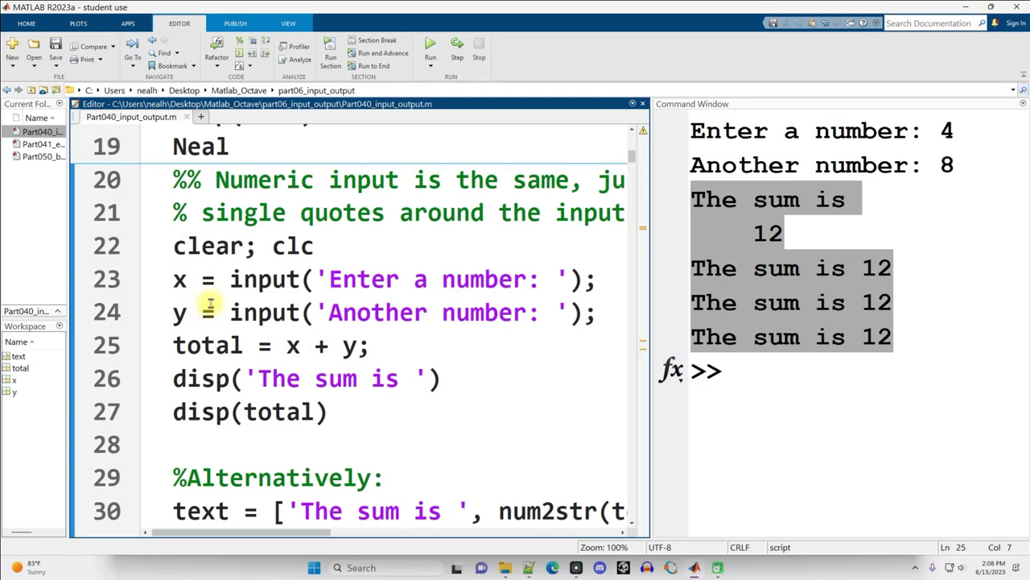
Temporarily replace both input calls with 4 and 8, then undo to restore them
{"action": "left_click_drag", "start_coordinate": [231, 280], "coordinate": [577, 288]}
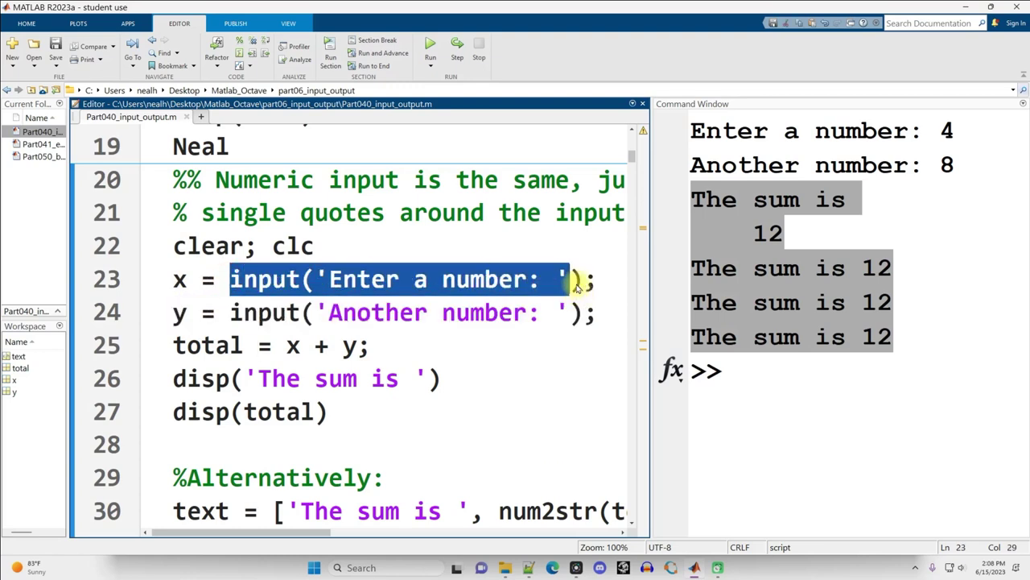
{"action": "type", "text": "4;"}
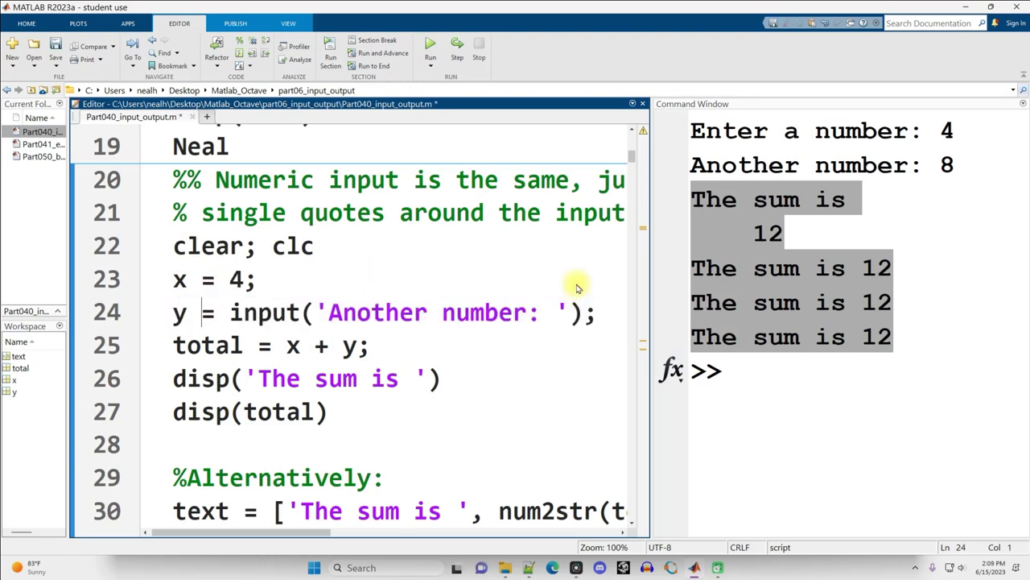
{"action": "key", "text": "Right"}
{"action": "key", "text": "Right"}
{"action": "key", "text": "shift+End"}
{"action": "type", "text": "8"}
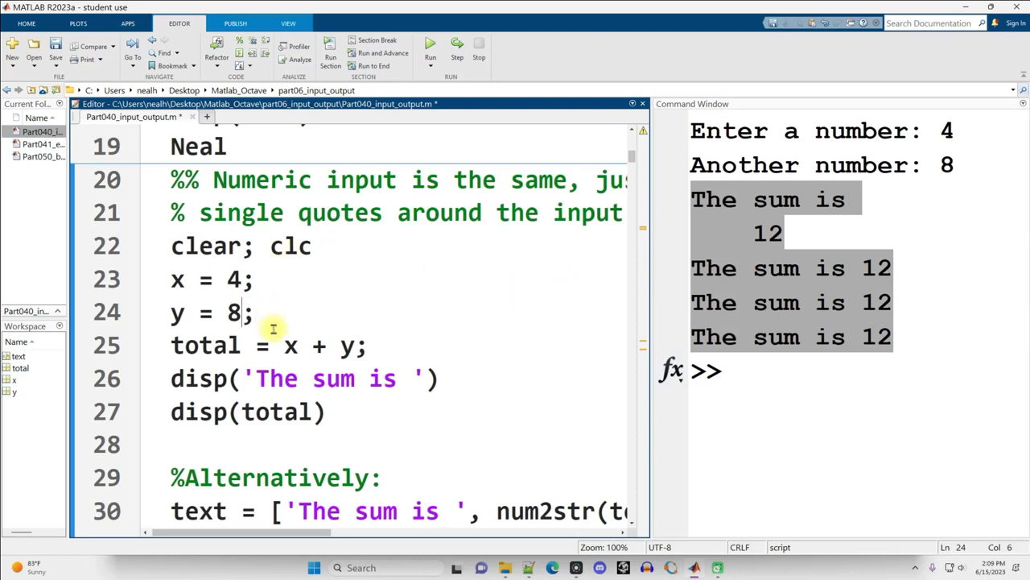
{"action": "key", "text": "ctrl+z"}
{"action": "key", "text": "ctrl+z"}
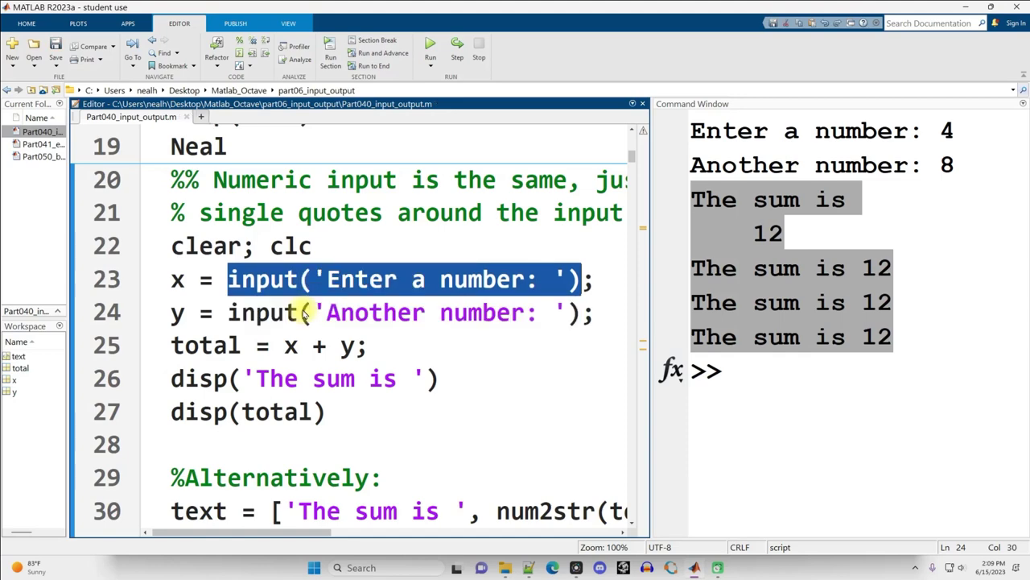
{"action": "left_click", "coordinate": [421, 202]}
{"action": "scroll", "coordinate": [421, 203], "scroll_direction": "down", "scroll_amount": 1}
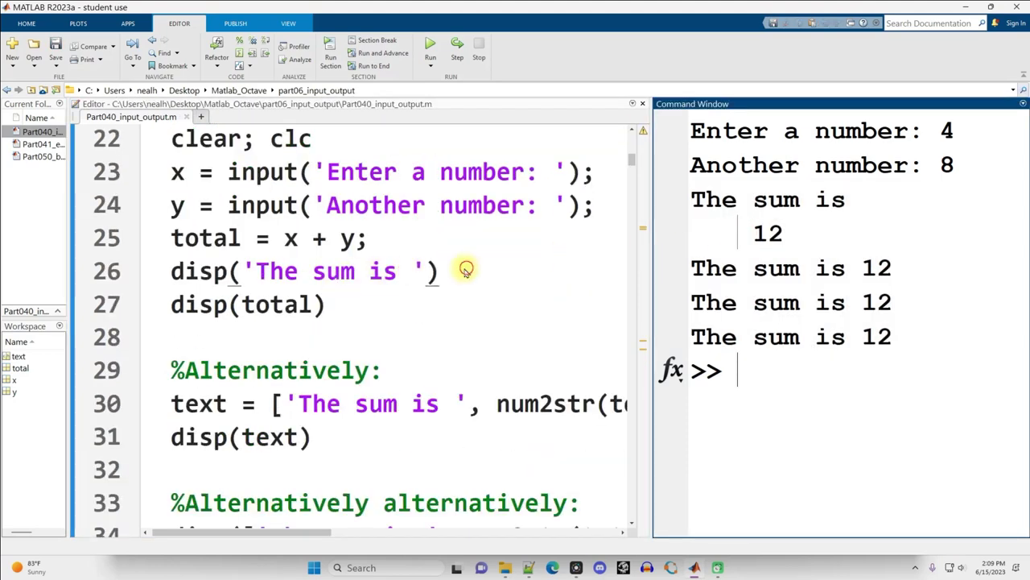
{"action": "left_click_drag", "start_coordinate": [464, 265], "coordinate": [135, 266]}
{"action": "left_click_drag", "start_coordinate": [362, 303], "coordinate": [147, 300]}
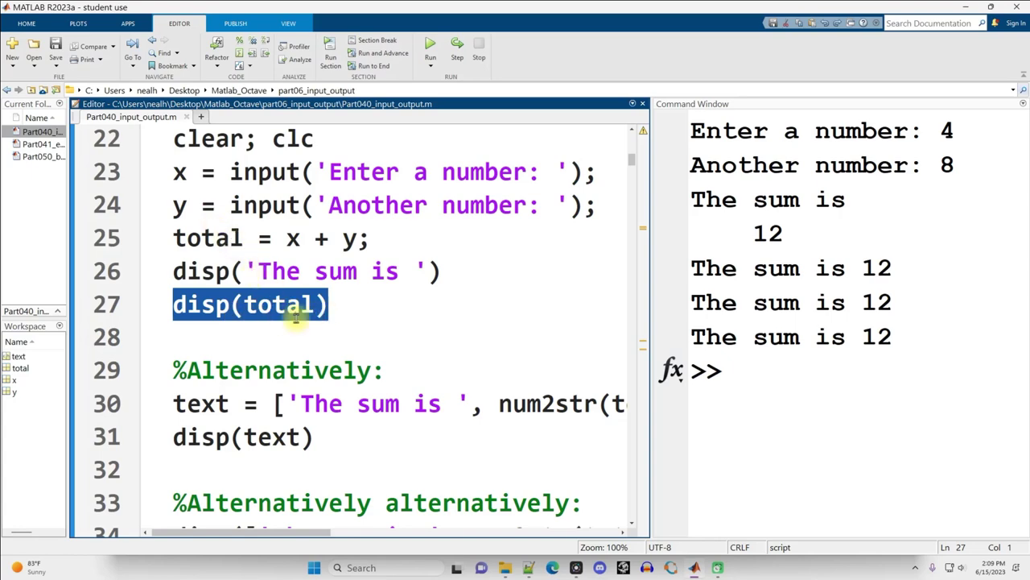
{"action": "left_click_drag", "start_coordinate": [692, 268], "coordinate": [892, 337]}
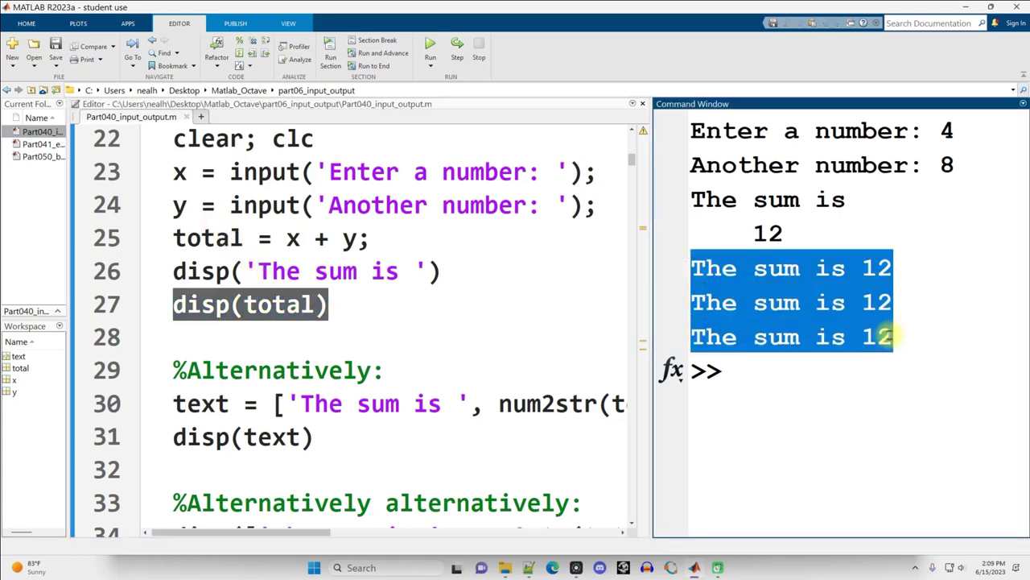
{"action": "scroll", "coordinate": [483, 304], "scroll_direction": "down", "scroll_amount": 2}
{"action": "scroll", "coordinate": [471, 301], "scroll_direction": "down", "scroll_amount": 3}
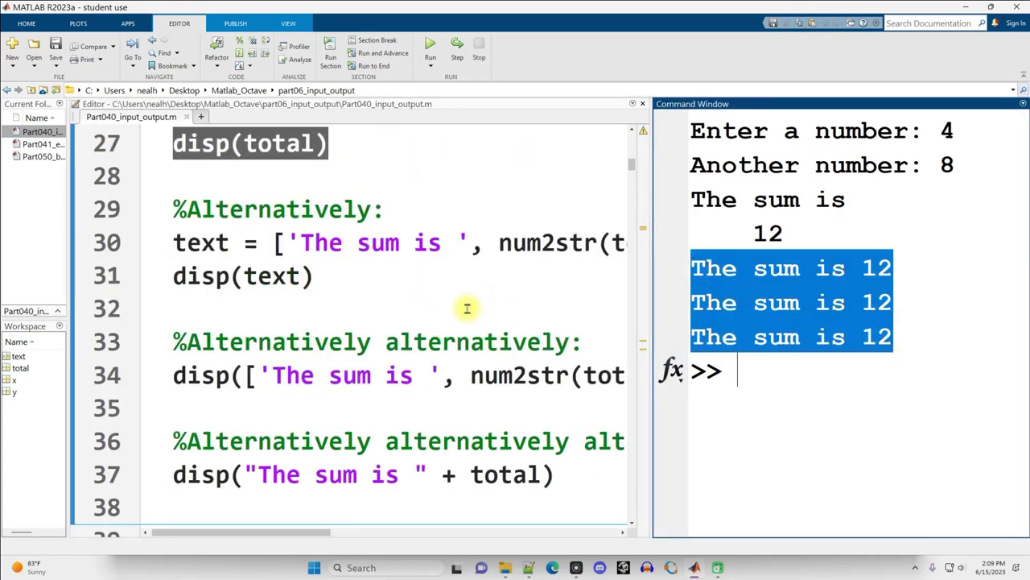
{"action": "left_click_drag", "start_coordinate": [653, 266], "coordinate": [778, 266]}
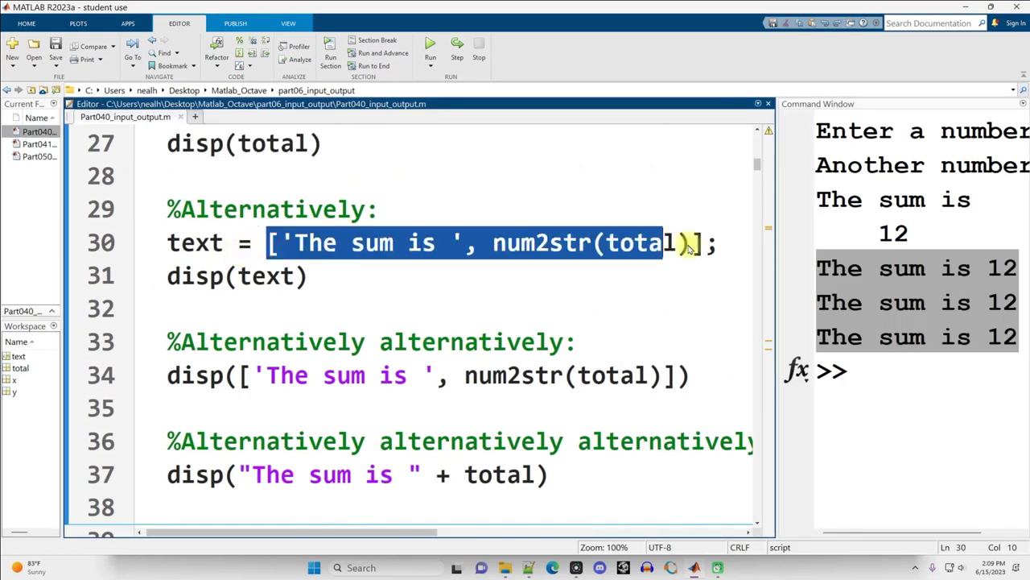
{"action": "left_click_drag", "start_coordinate": [268, 242], "coordinate": [712, 248]}
{"action": "left_click", "coordinate": [365, 250]}
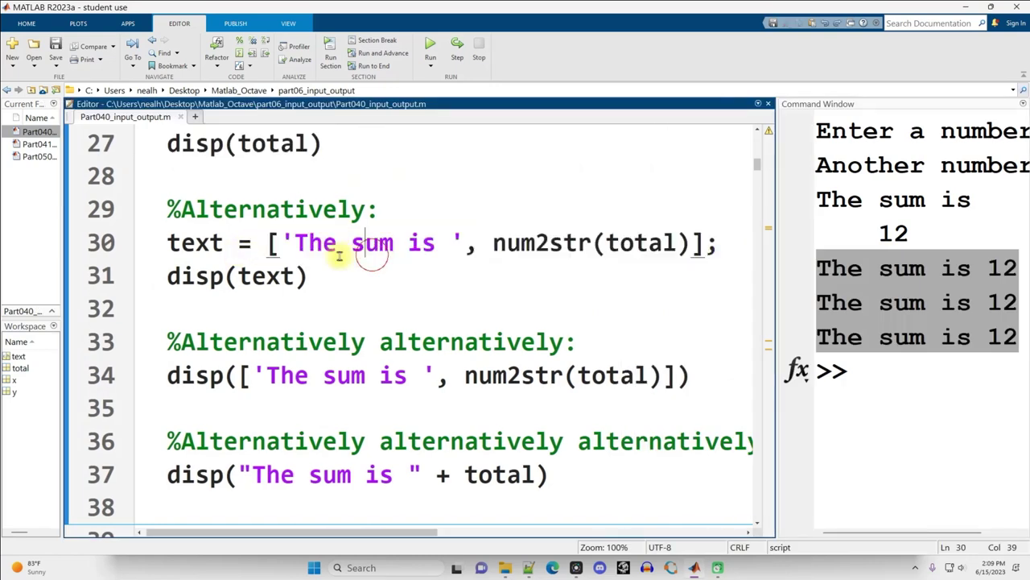
{"action": "left_click_drag", "start_coordinate": [268, 243], "coordinate": [709, 246]}
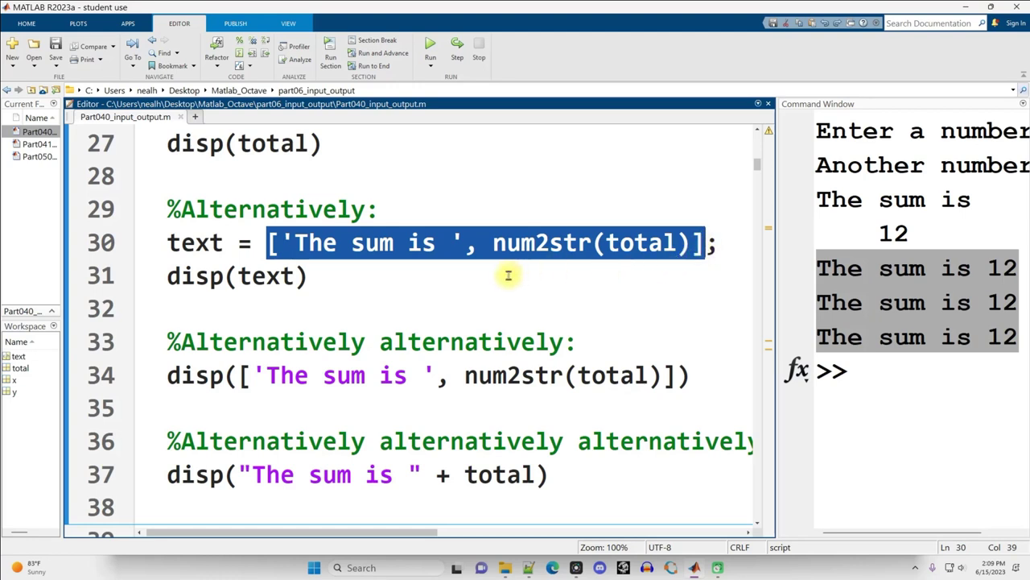
{"action": "left_click", "coordinate": [302, 262]}
{"action": "left_click_drag", "start_coordinate": [295, 244], "coordinate": [439, 252]}
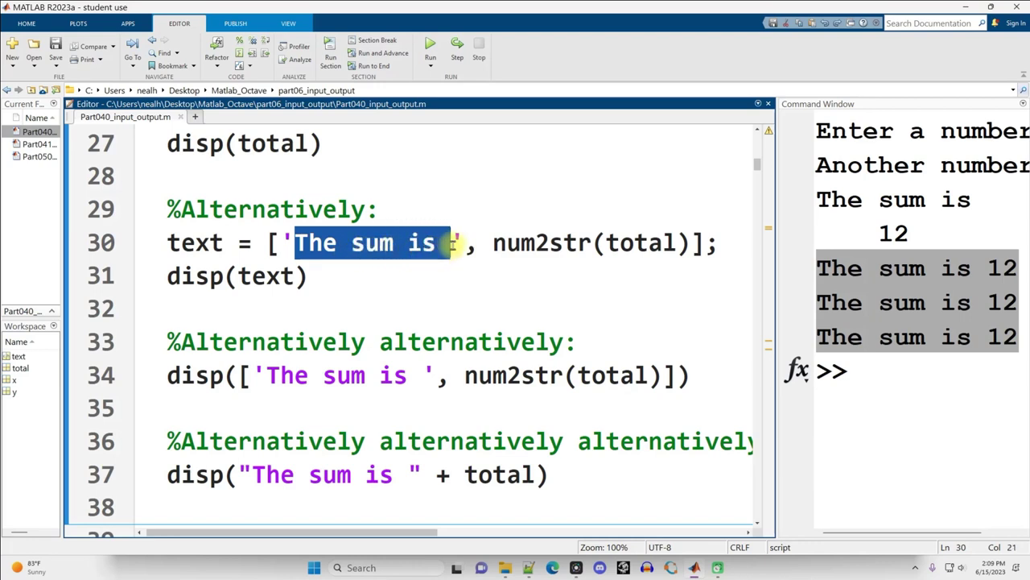
{"action": "left_click_drag", "start_coordinate": [280, 244], "coordinate": [691, 244]}
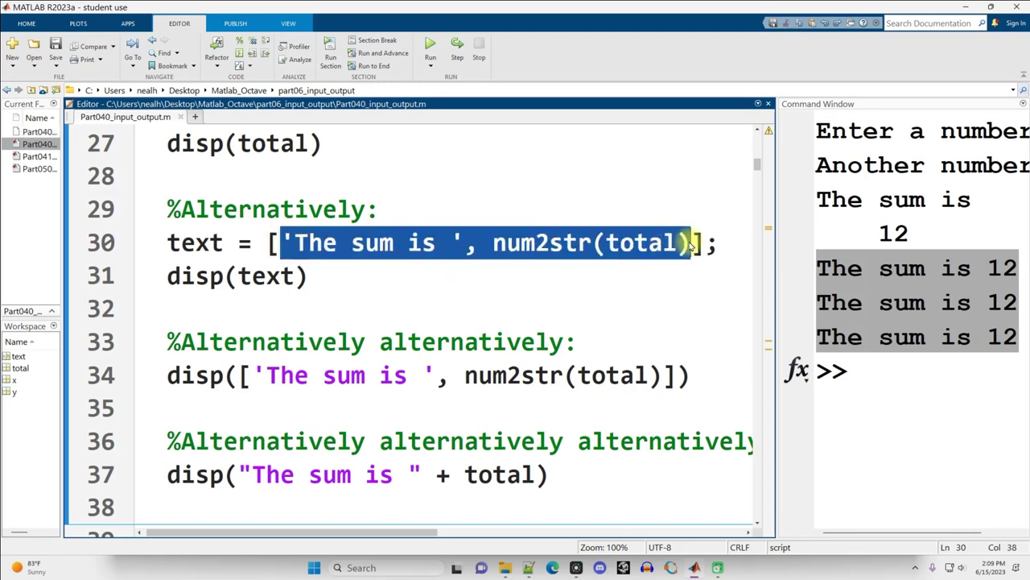
{"action": "left_click_drag", "start_coordinate": [196, 276], "coordinate": [347, 280]}
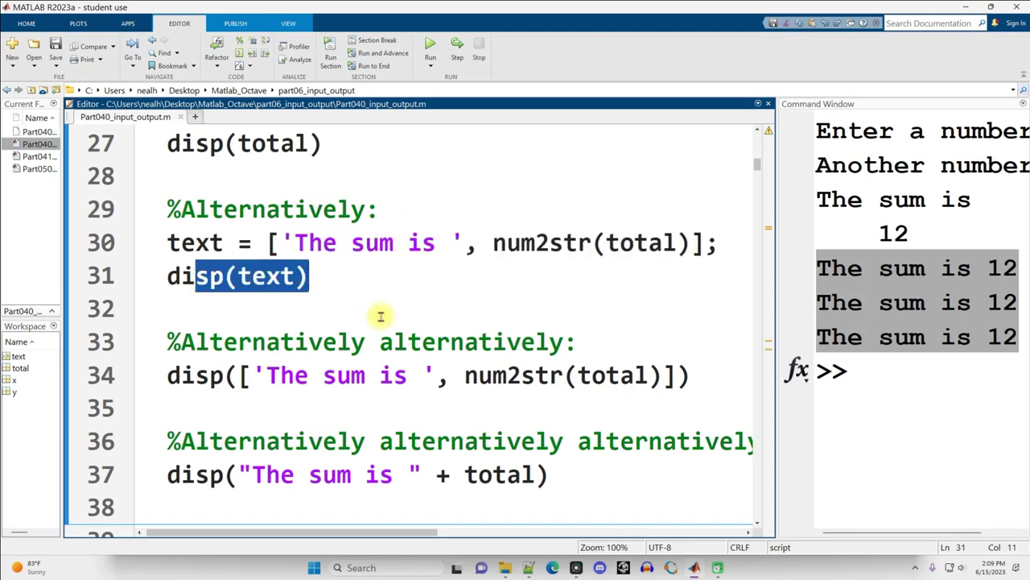
{"action": "left_click_drag", "start_coordinate": [492, 243], "coordinate": [690, 243]}
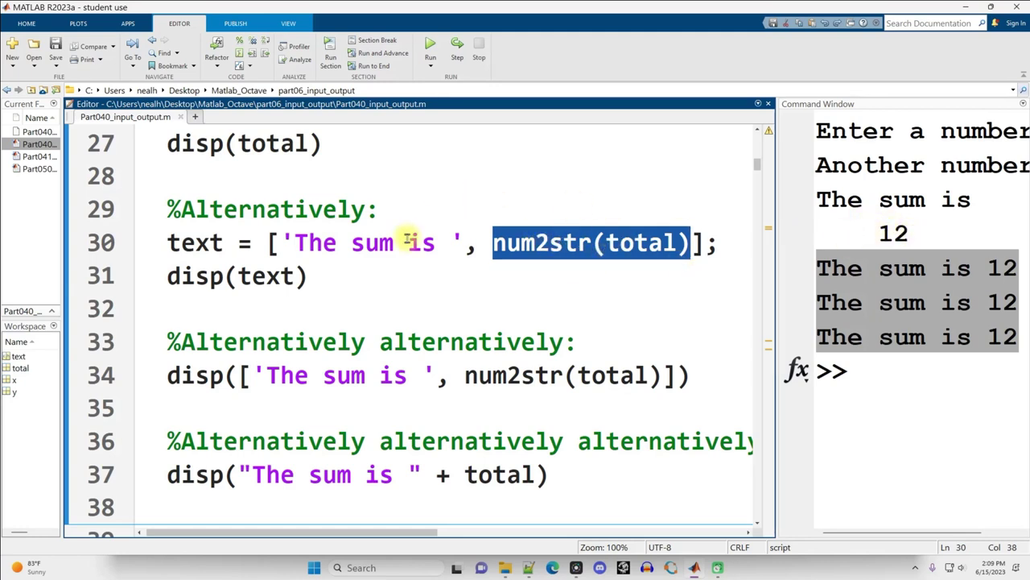
{"action": "left_click", "coordinate": [556, 242]}
{"action": "left_click", "coordinate": [493, 243]}
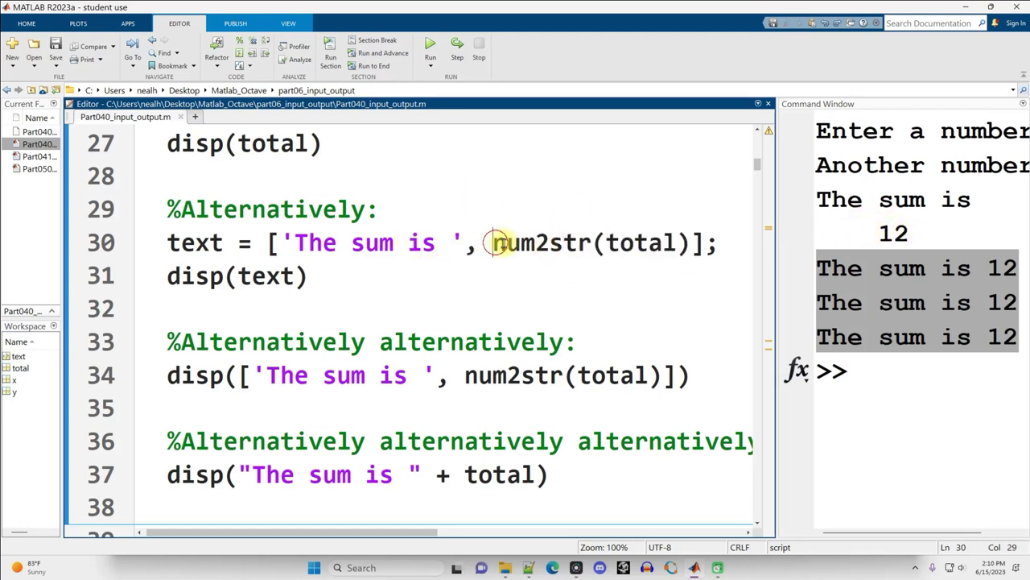
{"action": "left_click_drag", "start_coordinate": [494, 242], "coordinate": [690, 242]}
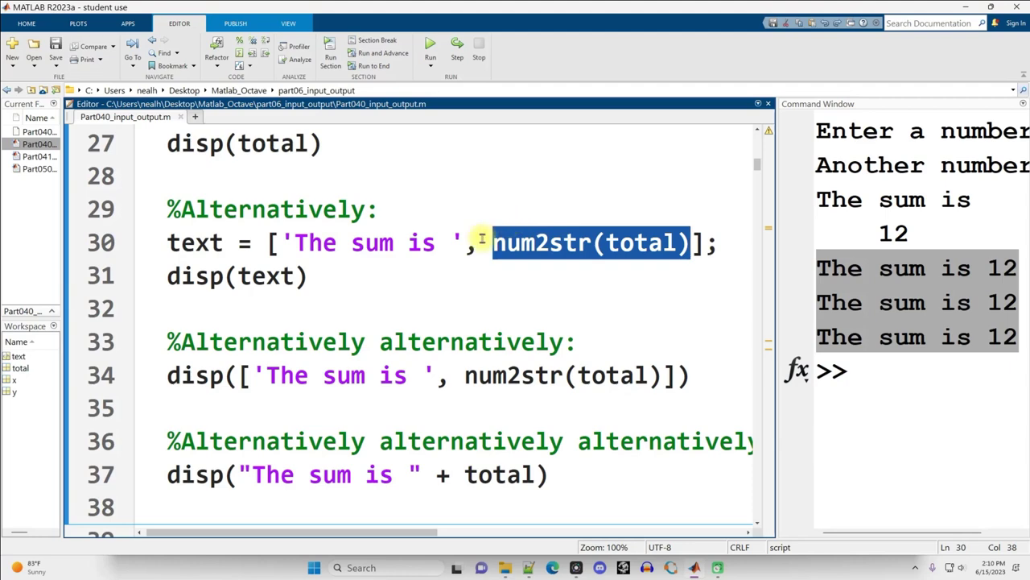
{"action": "left_click_drag", "start_coordinate": [167, 375], "coordinate": [700, 375]}
{"action": "left_click_drag", "start_coordinate": [308, 276], "coordinate": [166, 243]}
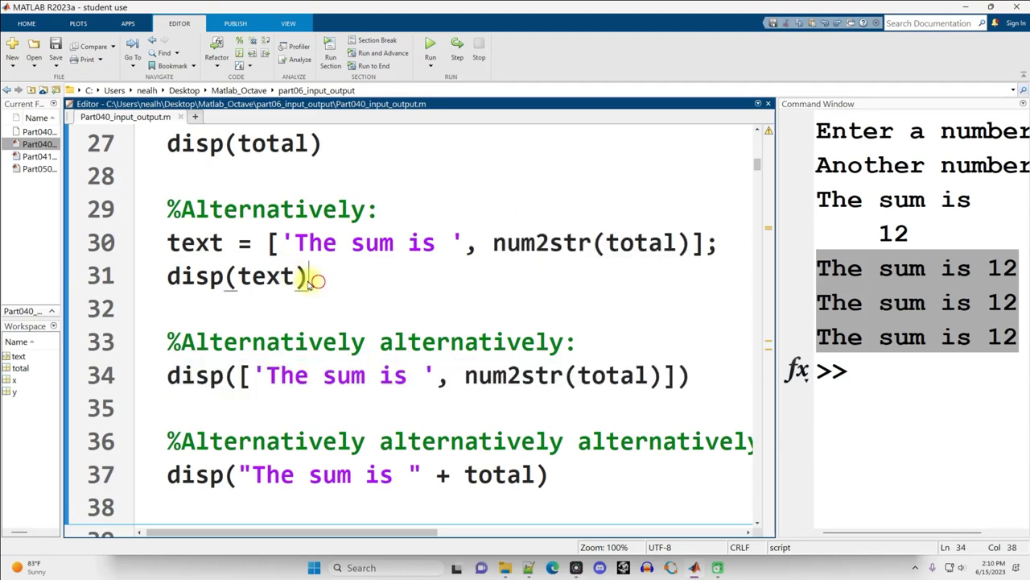
{"action": "left_click_drag", "start_coordinate": [166, 375], "coordinate": [700, 375]}
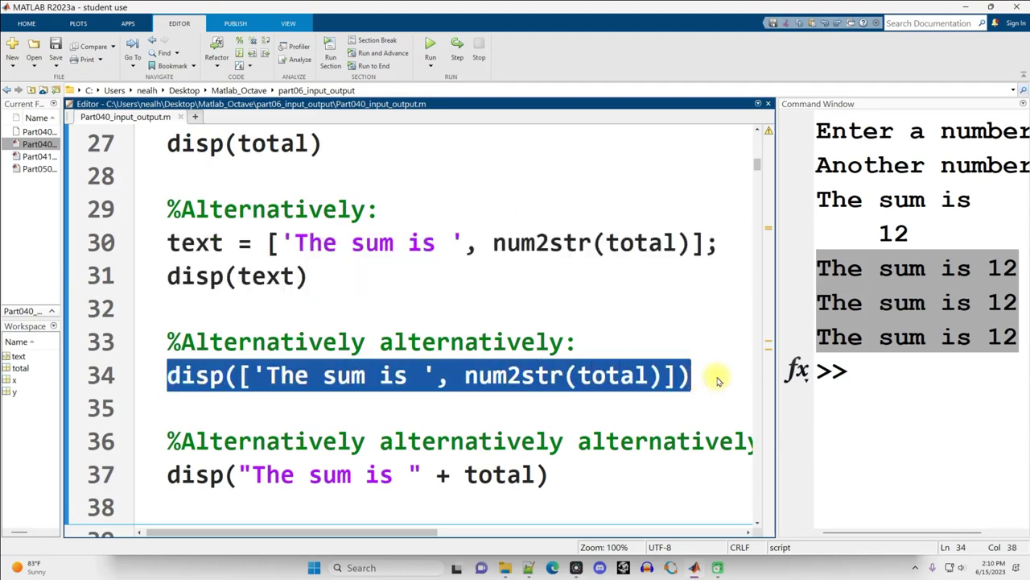
{"action": "scroll", "coordinate": [558, 299], "scroll_direction": "down", "scroll_amount": 1}
{"action": "left_click_drag", "start_coordinate": [195, 421], "coordinate": [607, 415]}
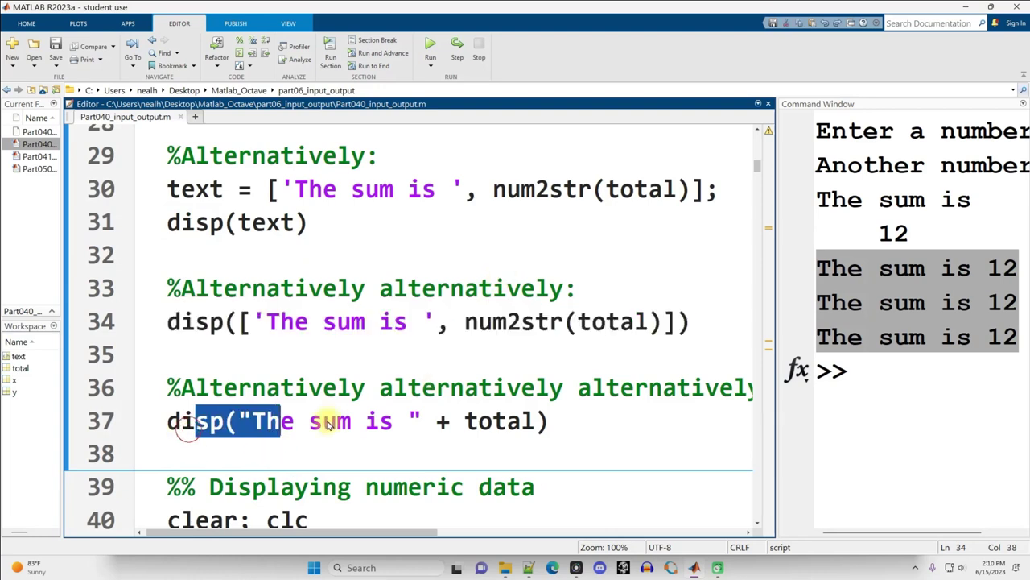
{"action": "left_click", "coordinate": [487, 430]}
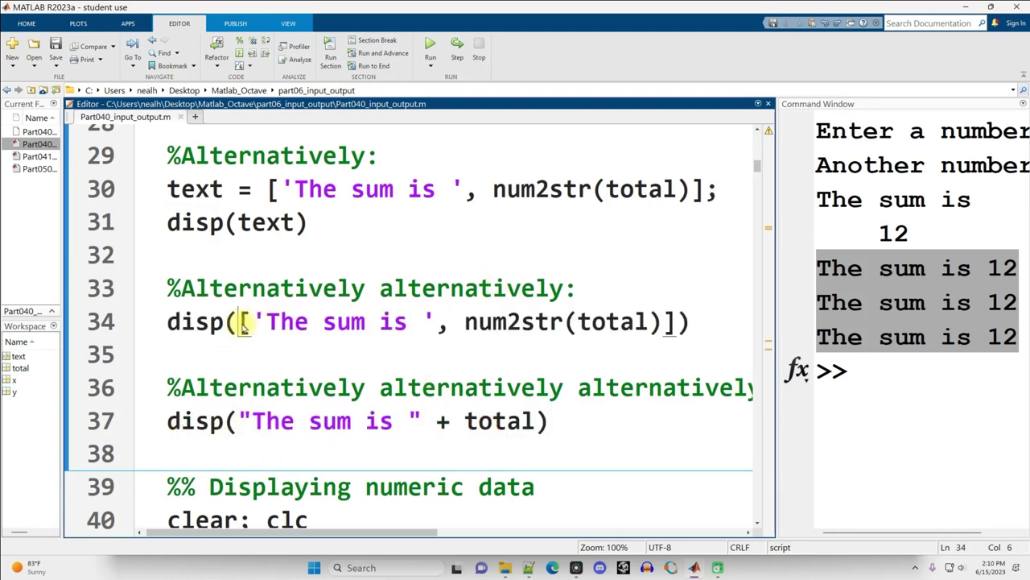
{"action": "left_click", "coordinate": [448, 324]}
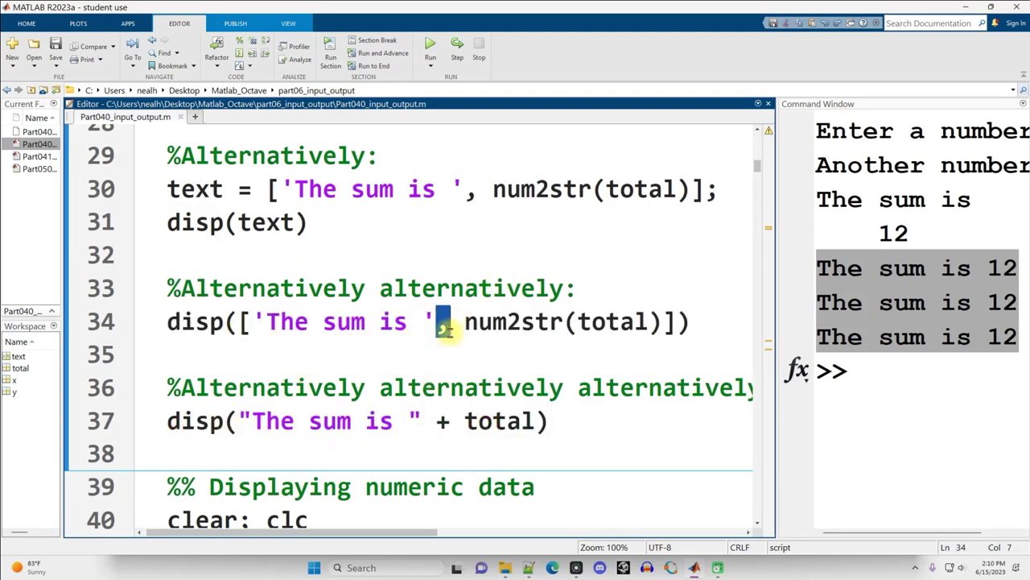
{"action": "left_click", "coordinate": [241, 423]}
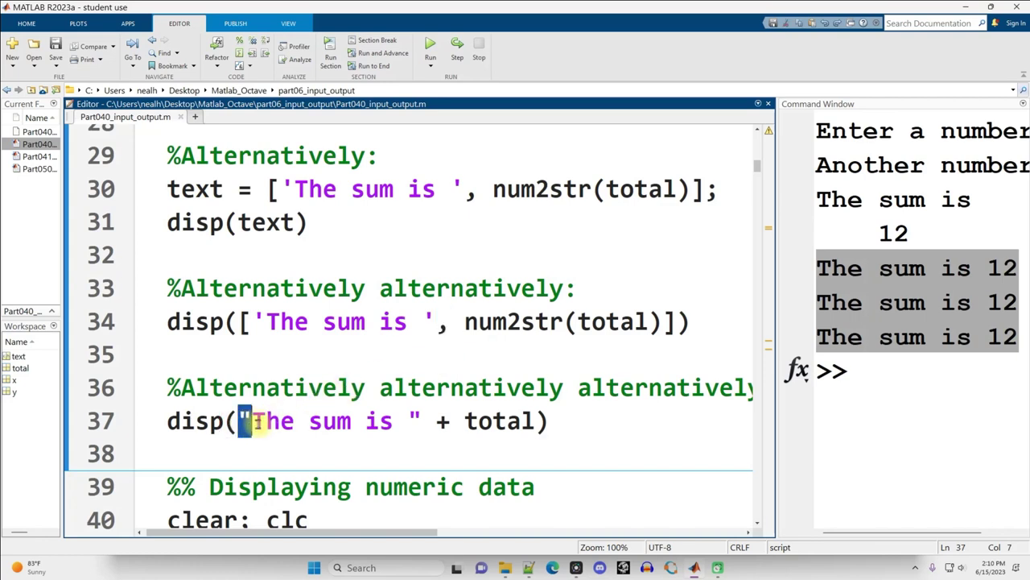
{"action": "left_click_drag", "start_coordinate": [464, 421], "coordinate": [536, 421]}
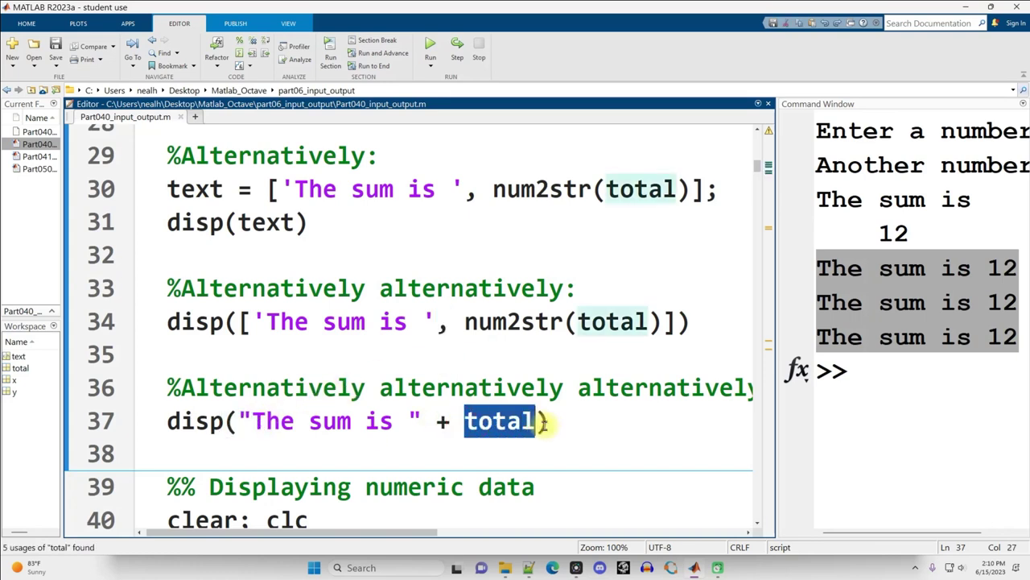
{"action": "double_click", "coordinate": [443, 421]}
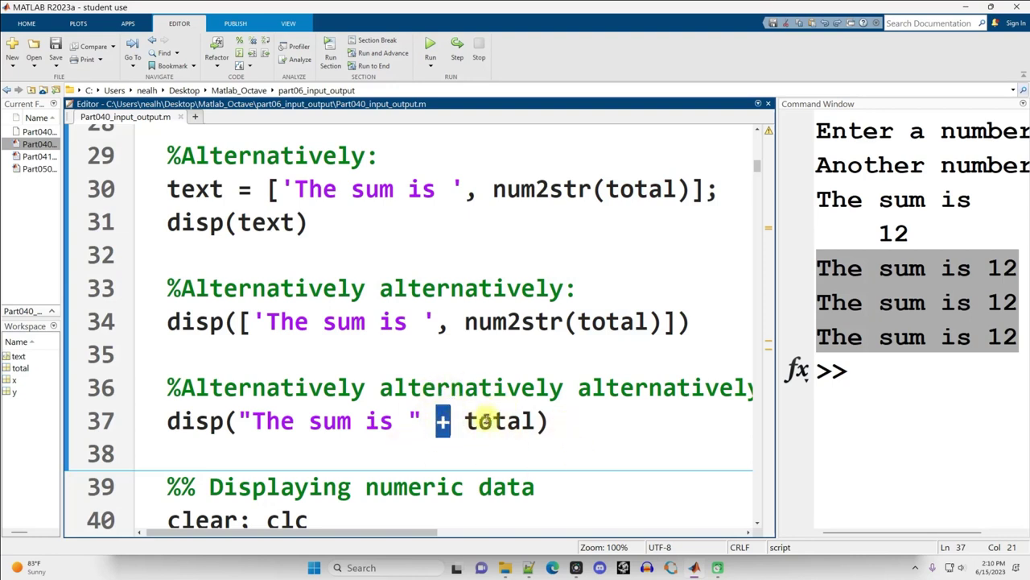
{"action": "left_click_drag", "start_coordinate": [465, 421], "coordinate": [537, 421]}
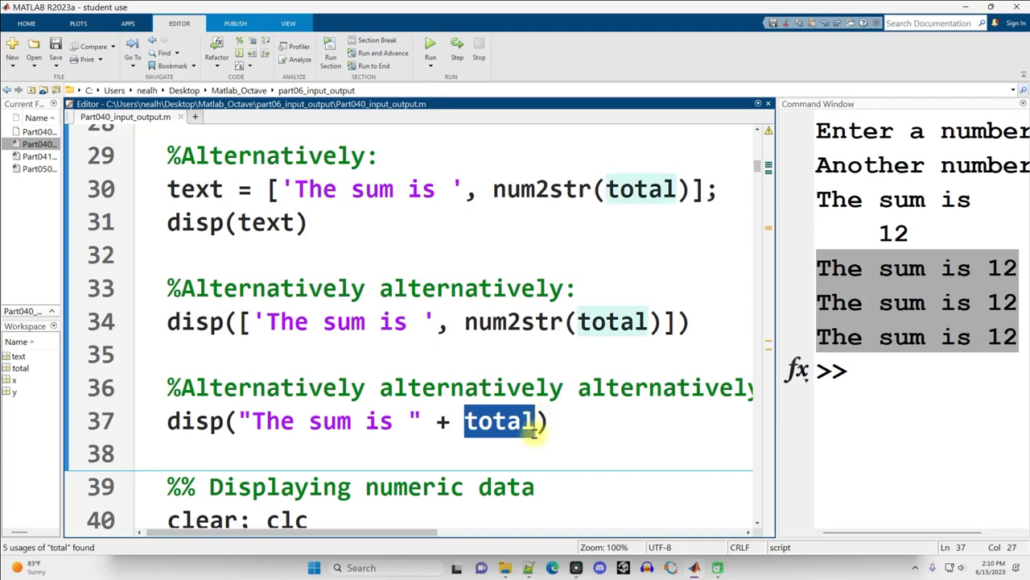
{"action": "left_click_drag", "start_coordinate": [408, 421], "coordinate": [547, 423]}
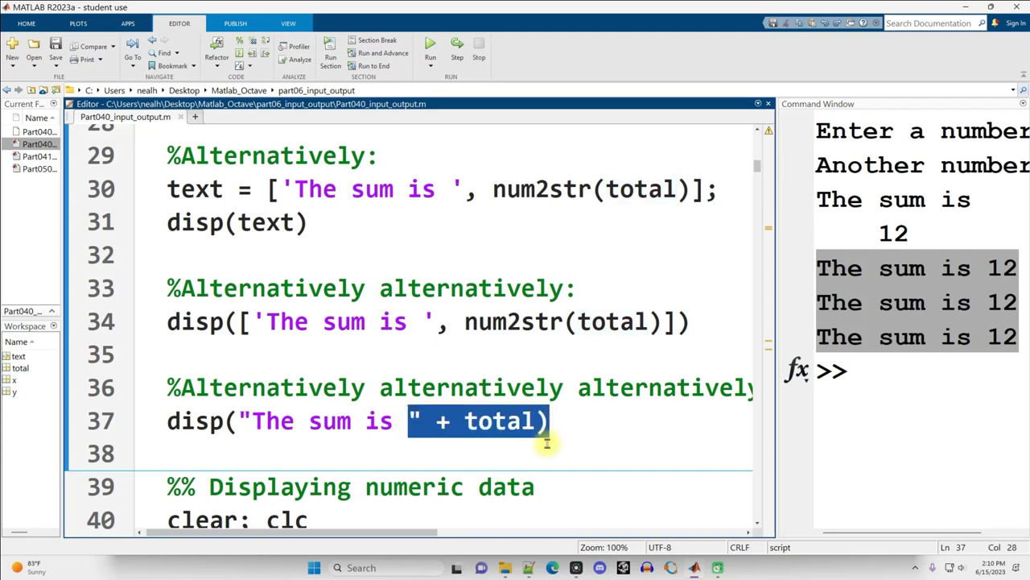
{"action": "left_click", "coordinate": [437, 444]}
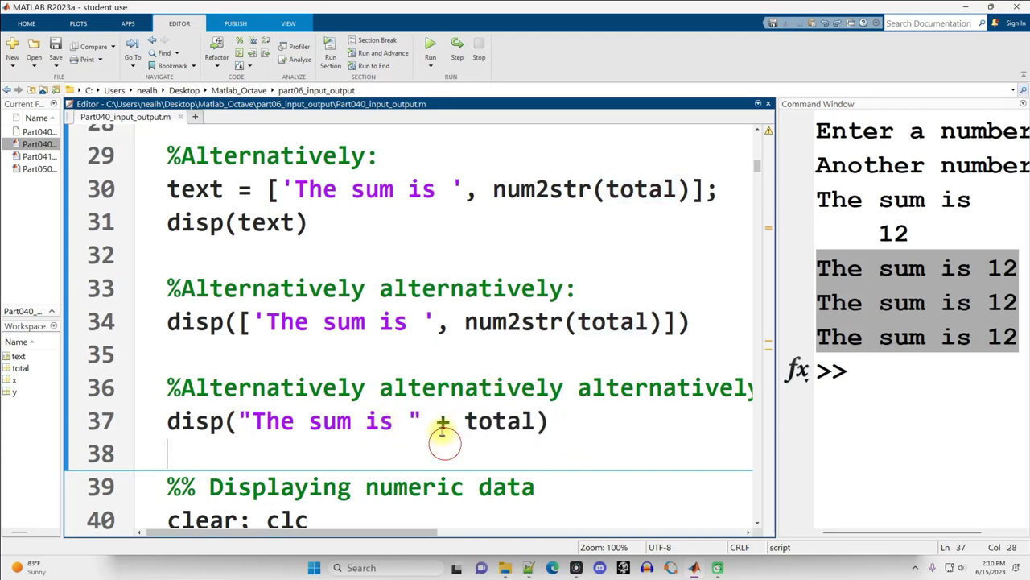
{"action": "left_click_drag", "start_coordinate": [465, 421], "coordinate": [529, 422]}
{"action": "left_click_drag", "start_coordinate": [420, 421], "coordinate": [245, 427]}
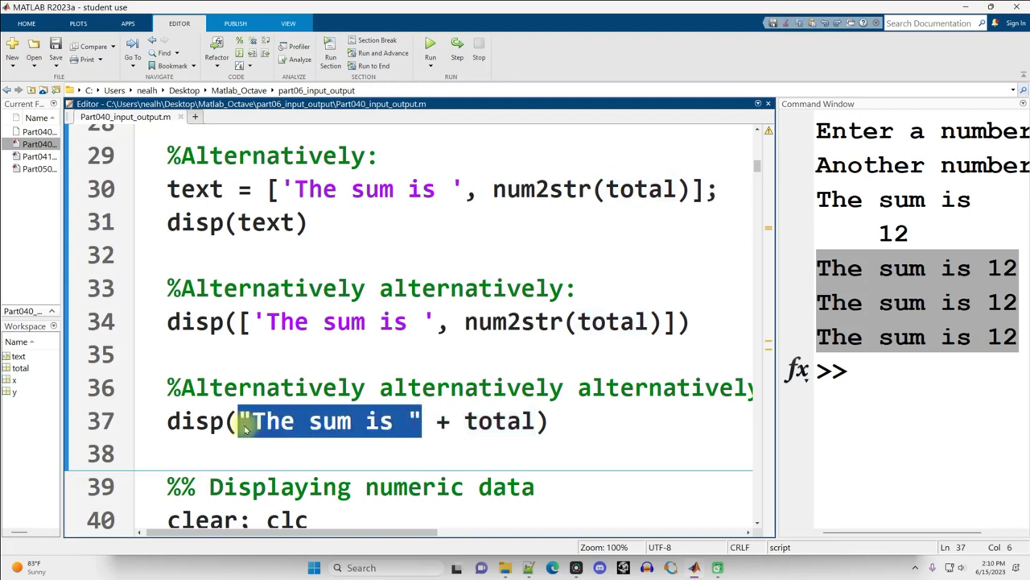
{"action": "left_click_drag", "start_coordinate": [465, 421], "coordinate": [538, 421]}
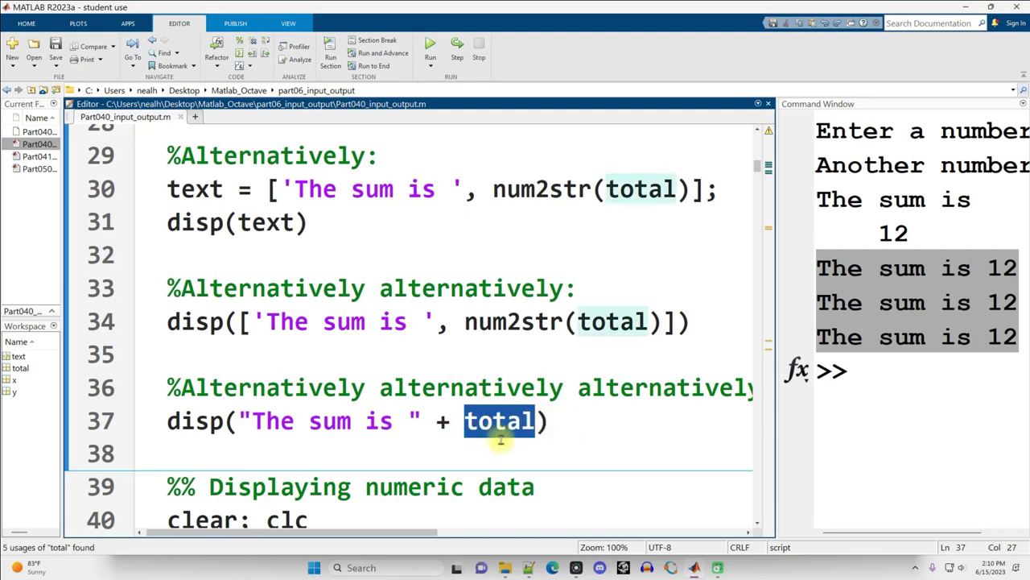
{"action": "double_click", "coordinate": [893, 232]}
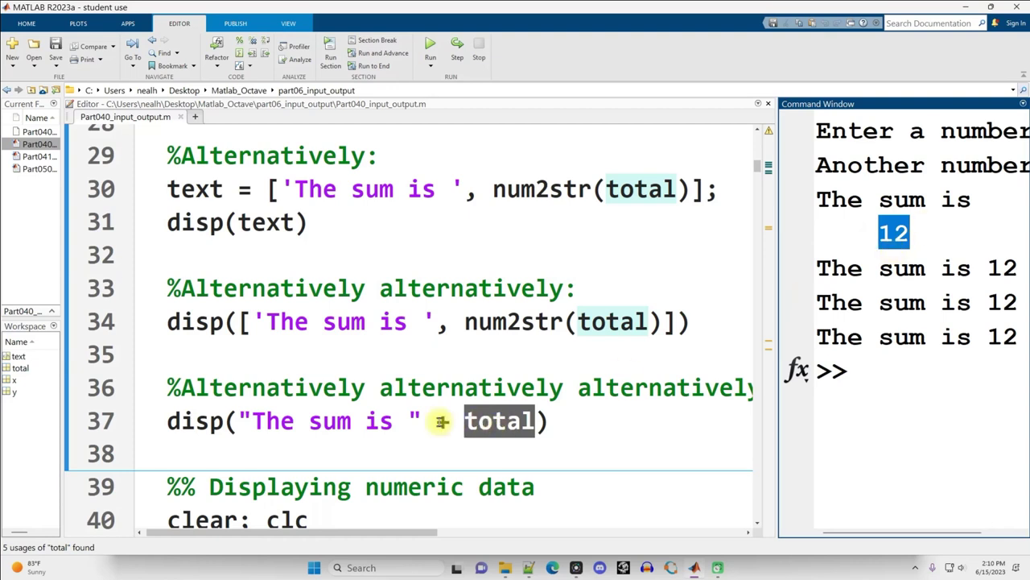
{"action": "left_click_drag", "start_coordinate": [408, 421], "coordinate": [252, 434]}
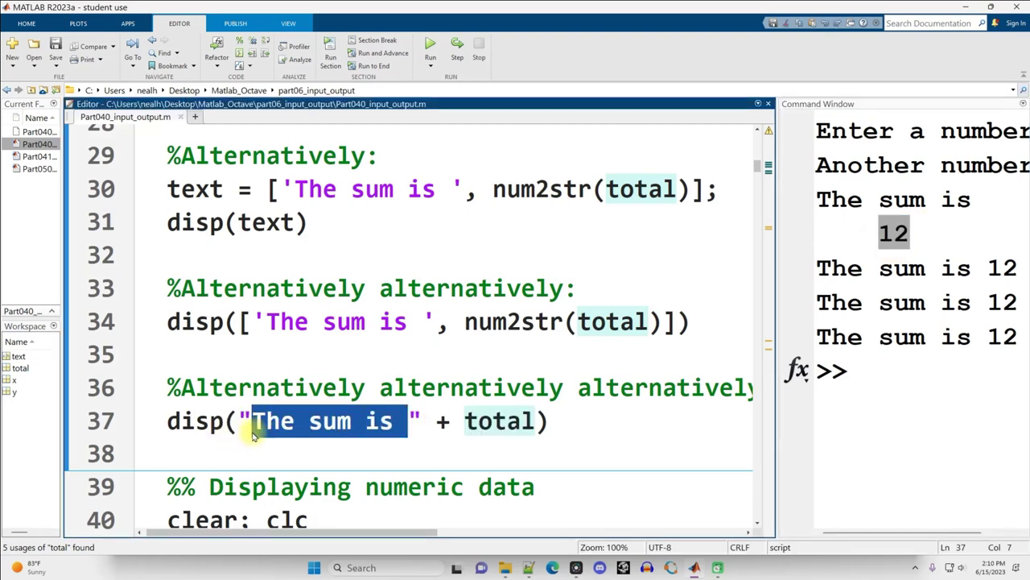
{"action": "double_click", "coordinate": [432, 424]}
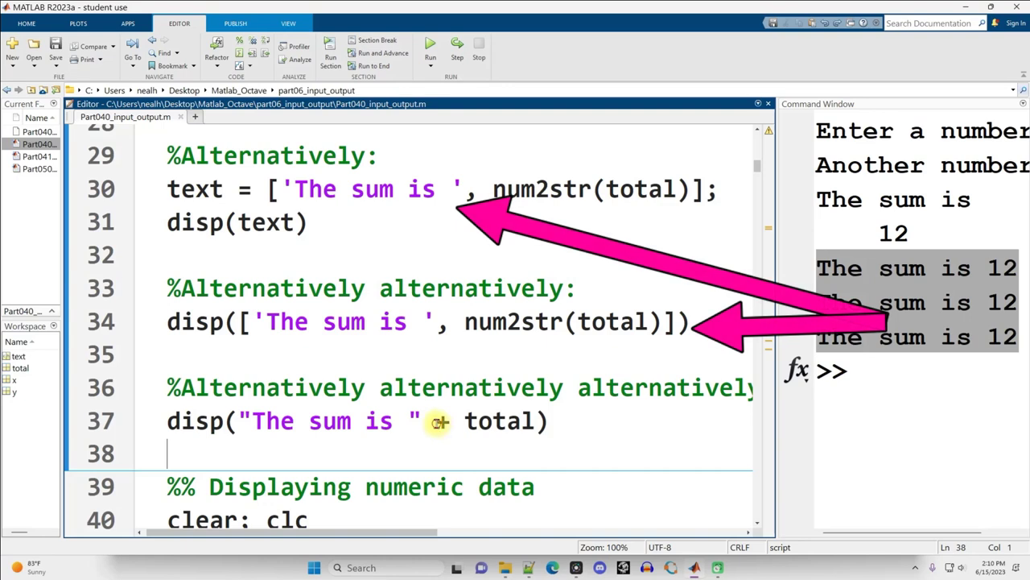
Scroll to the Displaying numeric data section and highlight x = 1:10 and its num2str disp line
{"action": "scroll", "coordinate": [459, 322], "scroll_direction": "down", "scroll_amount": 1}
{"action": "scroll", "coordinate": [483, 206], "scroll_direction": "down", "scroll_amount": 2}
{"action": "scroll", "coordinate": [488, 266], "scroll_direction": "down", "scroll_amount": 1}
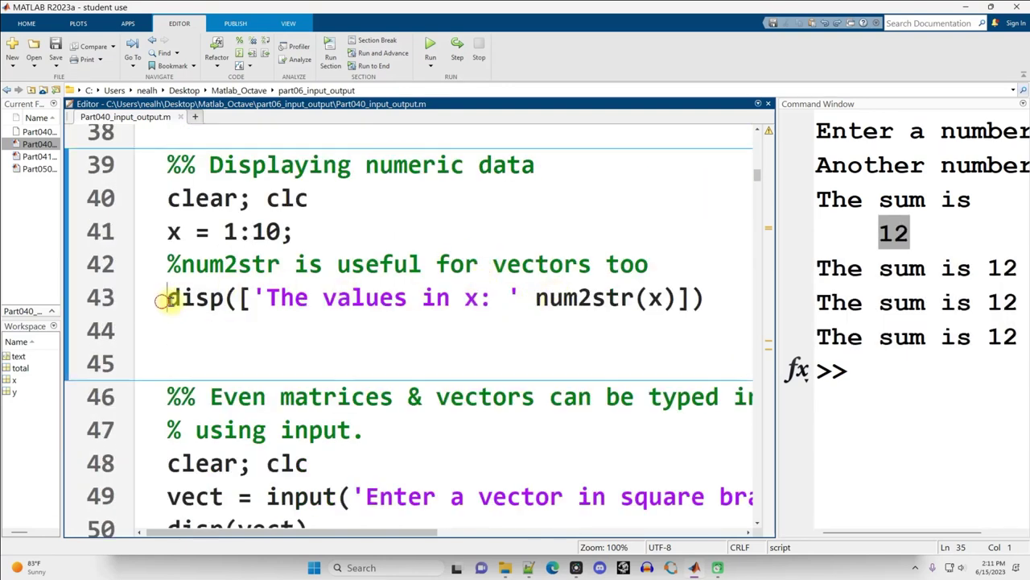
{"action": "left_click_drag", "start_coordinate": [166, 299], "coordinate": [727, 304]}
{"action": "left_click_drag", "start_coordinate": [295, 232], "coordinate": [196, 233]}
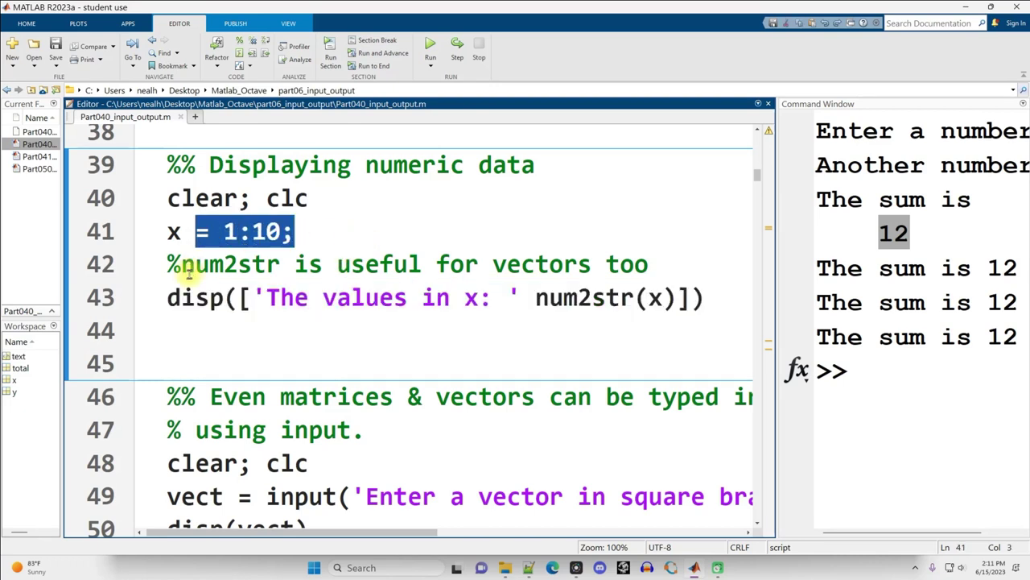
{"action": "left_click", "coordinate": [512, 315]}
{"action": "left_click_drag", "start_coordinate": [536, 298], "coordinate": [663, 298]}
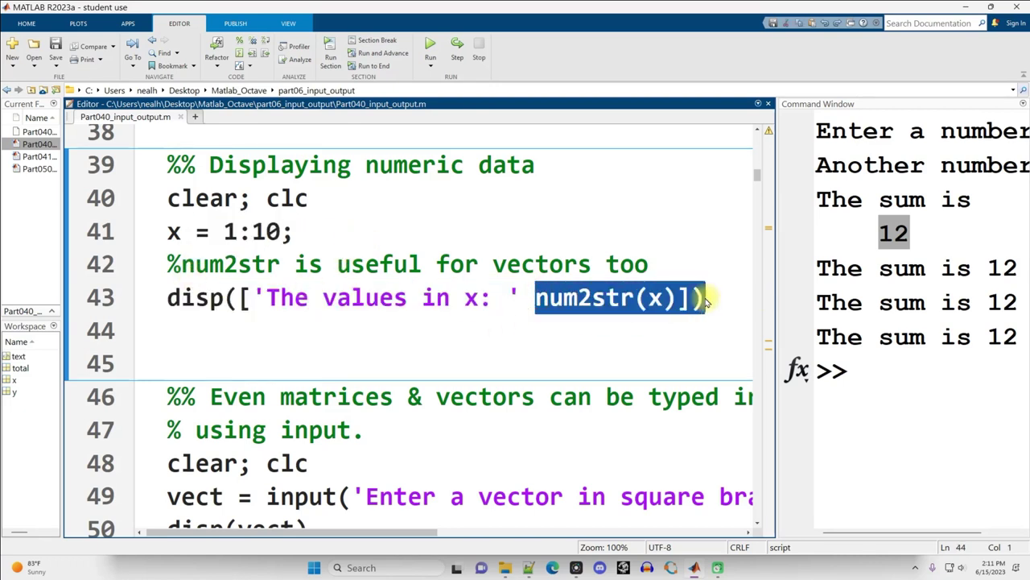
Run the section and resize the panes to read 'The values in x:' with 1 through 10
{"action": "left_click", "coordinate": [591, 330]}
{"action": "key", "text": "ctrl+Return"}
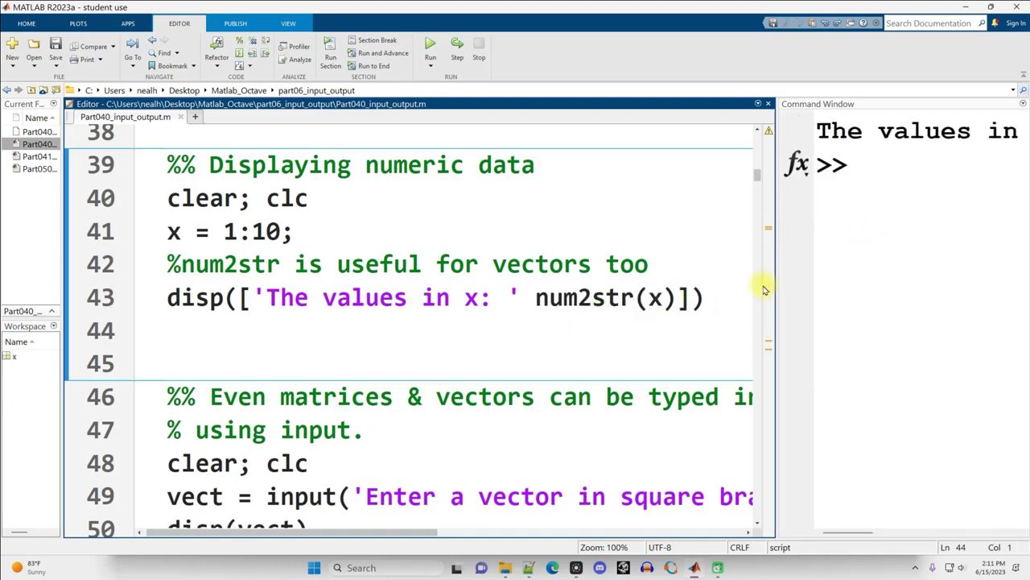
{"action": "left_click_drag", "start_coordinate": [777, 288], "coordinate": [200, 278]}
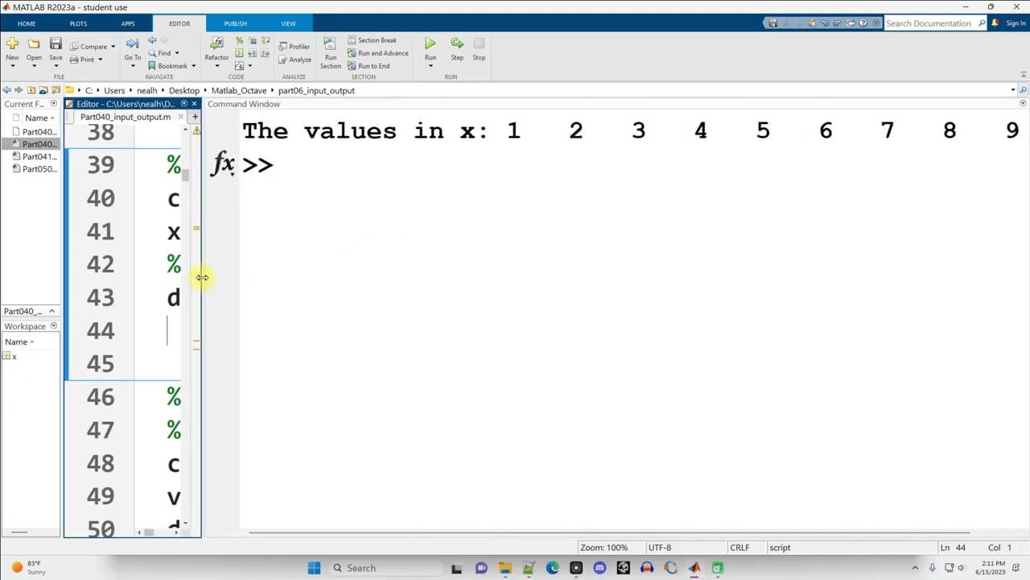
{"action": "mouse_move", "coordinate": [507, 130]}
{"action": "left_mouse_down"}
{"action": "mouse_move", "coordinate": [1027, 130]}
{"action": "mouse_move", "coordinate": [240, 130]}
{"action": "left_mouse_up"}
{"action": "left_click", "coordinate": [319, 130]}
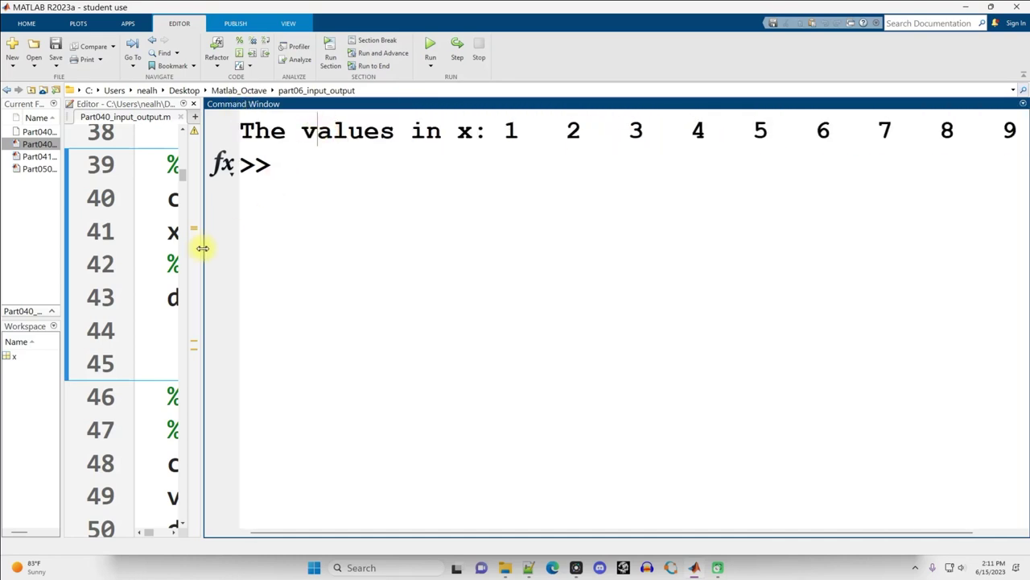
{"action": "left_click_drag", "start_coordinate": [202, 248], "coordinate": [675, 292]}
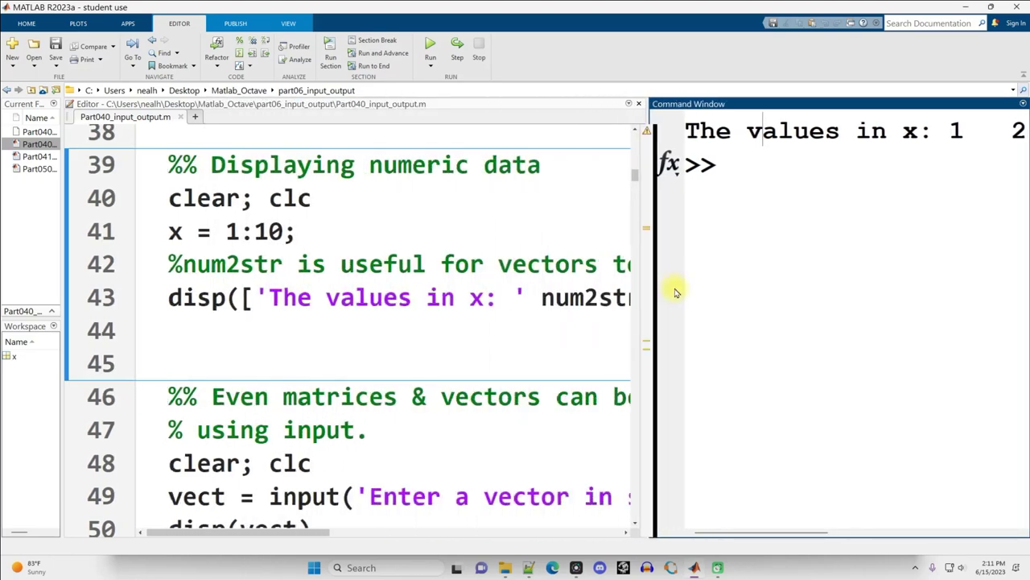
{"action": "left_click_drag", "start_coordinate": [675, 292], "coordinate": [724, 292]}
{"action": "left_click", "coordinate": [487, 328]}
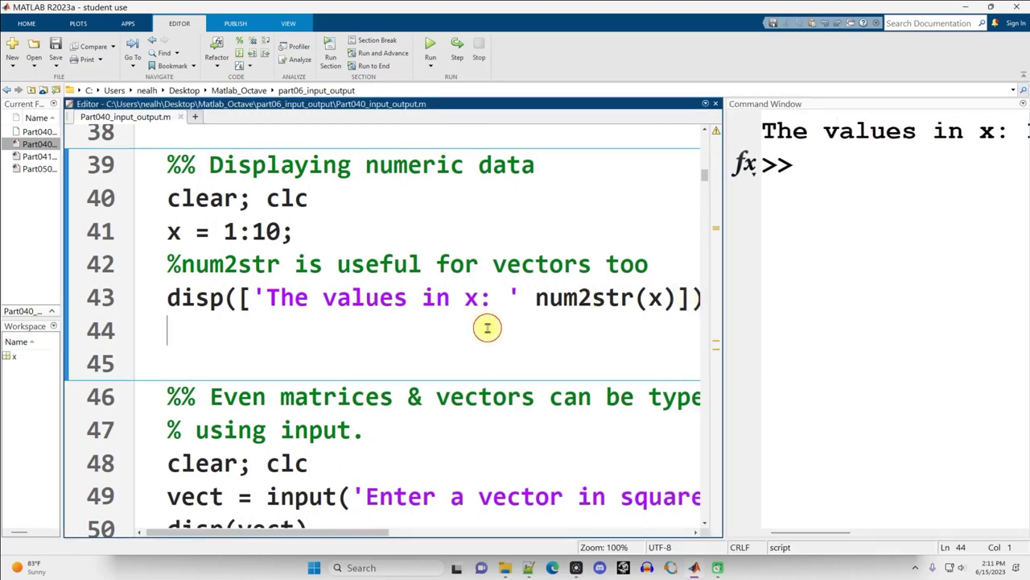
Widen the output area and run the vector-and-matrix input section
{"action": "scroll", "coordinate": [471, 184], "scroll_direction": "down", "scroll_amount": 2}
{"action": "scroll", "coordinate": [472, 253], "scroll_direction": "down", "scroll_amount": 1}
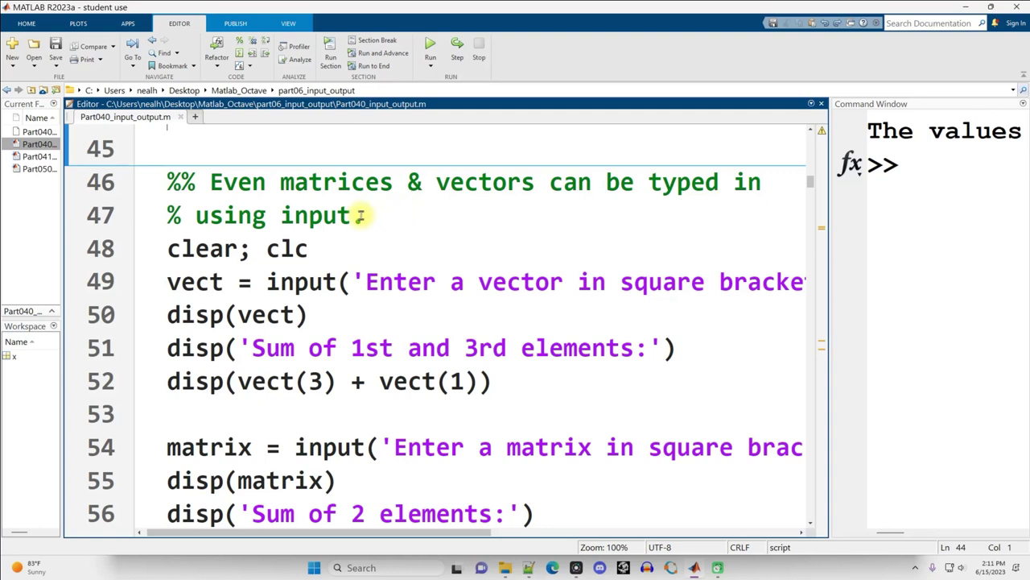
{"action": "left_click_drag", "start_coordinate": [252, 281], "coordinate": [386, 285]}
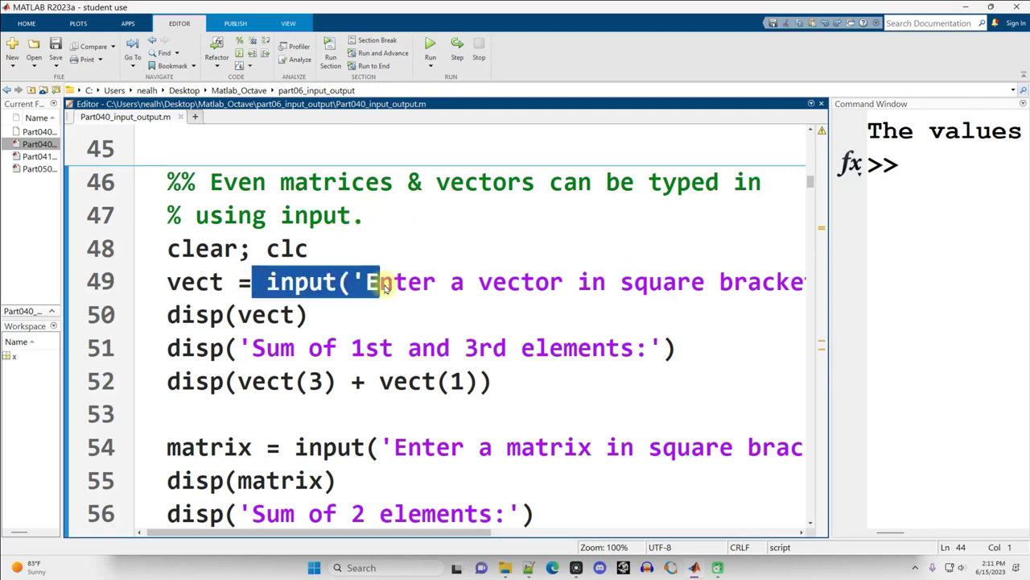
{"action": "left_click", "coordinate": [421, 282]}
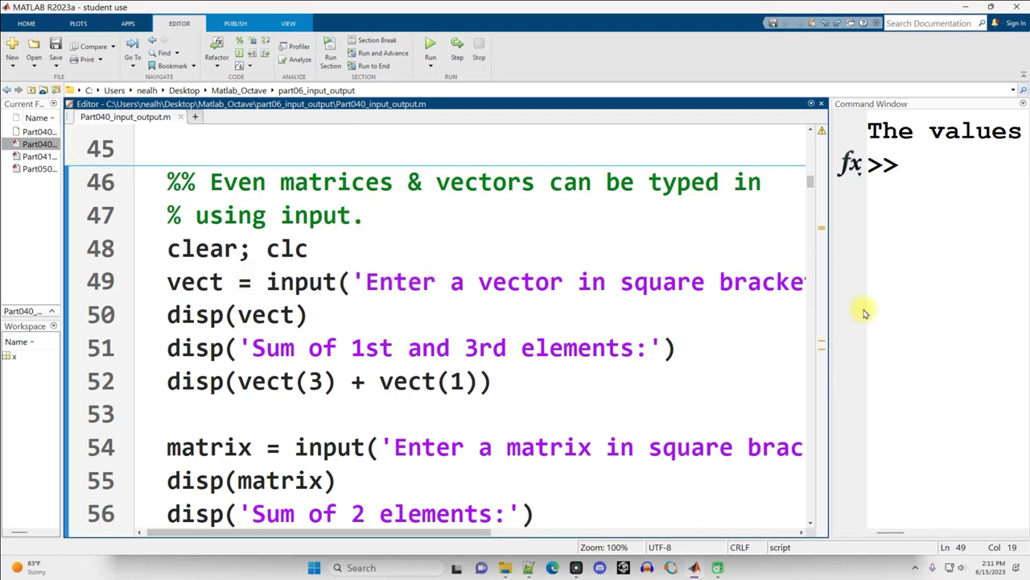
{"action": "left_click_drag", "start_coordinate": [830, 295], "coordinate": [268, 334]}
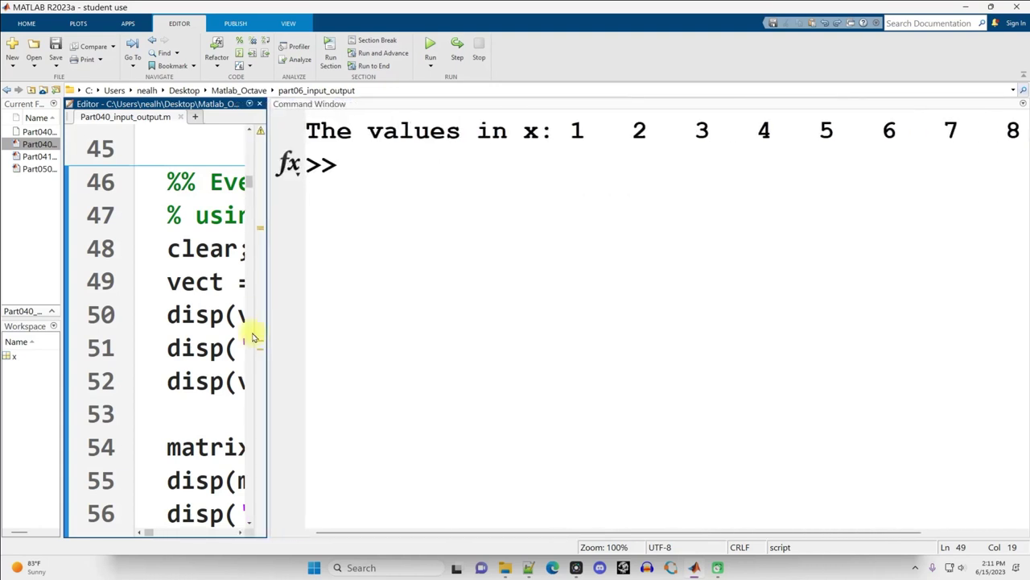
{"action": "left_click", "coordinate": [222, 346]}
{"action": "key", "text": "ctrl+Return"}
{"action": "type", "text": "[1 2 3"}
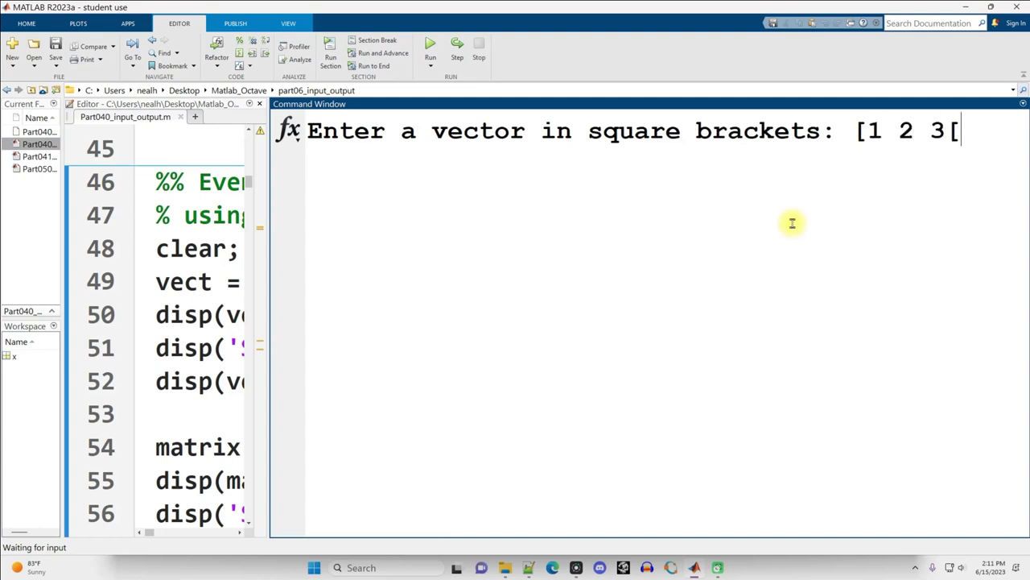
Enter the vector 1 2 3, then matrix rows 1 2 3, 4 5 6, 7 7 7, 8 8 8, 9 8 7
{"action": "type", "text": "]"}
{"action": "key", "text": "Return"}
{"action": "type", "text": "[1 2 3"}
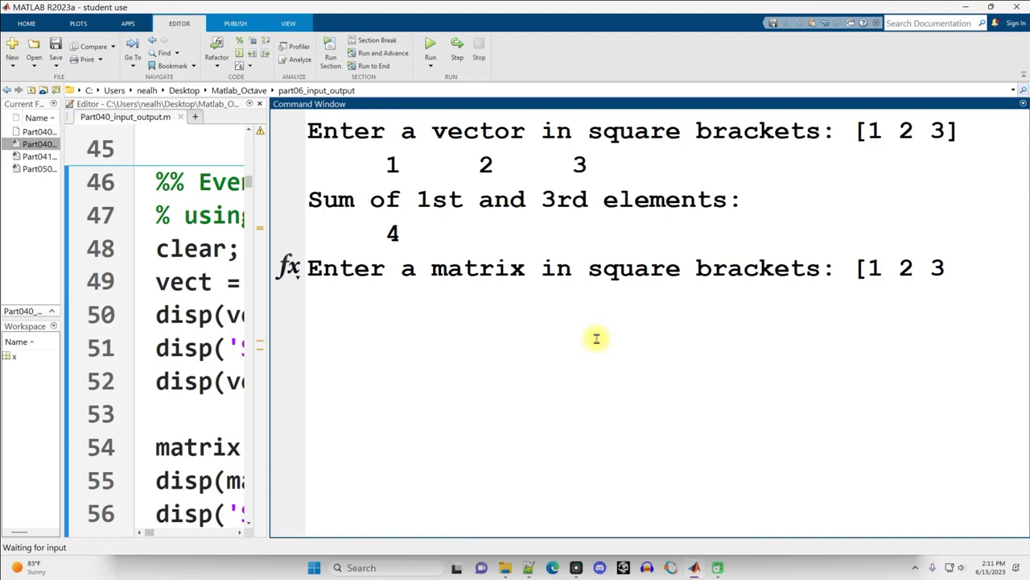
{"action": "key", "text": "Return"}
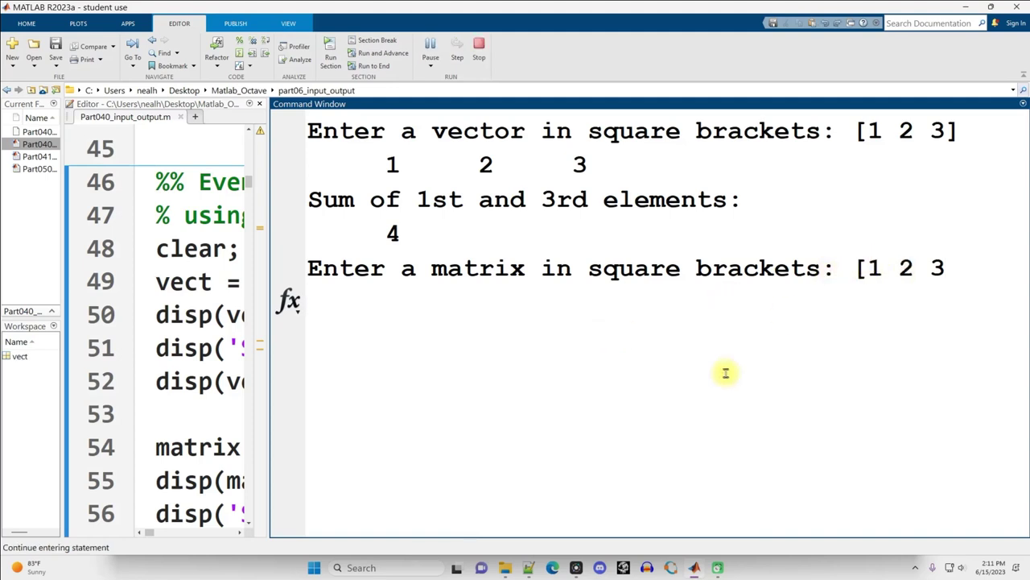
{"action": "type", "text": "4 5 6"}
{"action": "key", "text": "Return"}
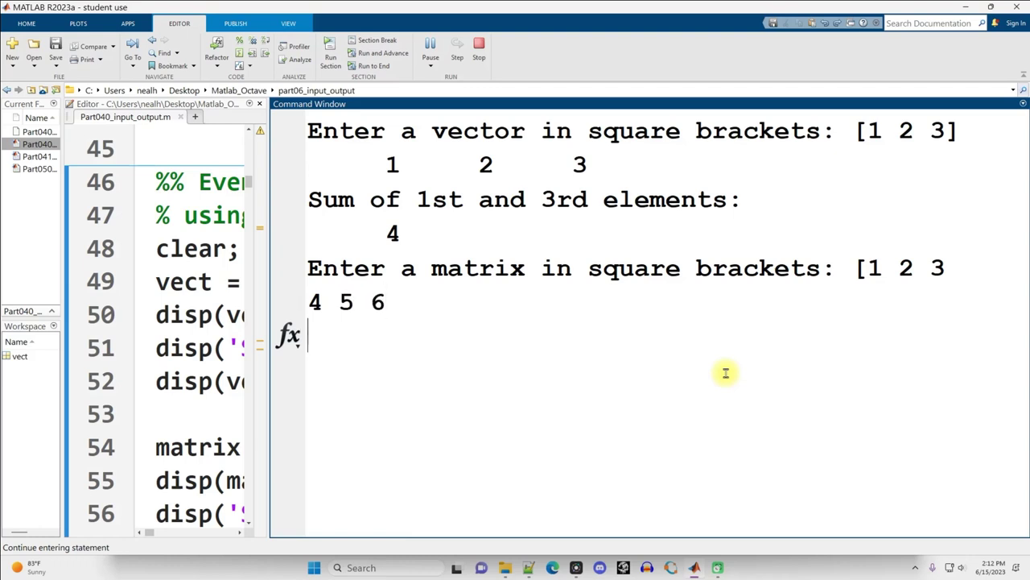
{"action": "type", "text": "7 7 7"}
{"action": "key", "text": "Return"}
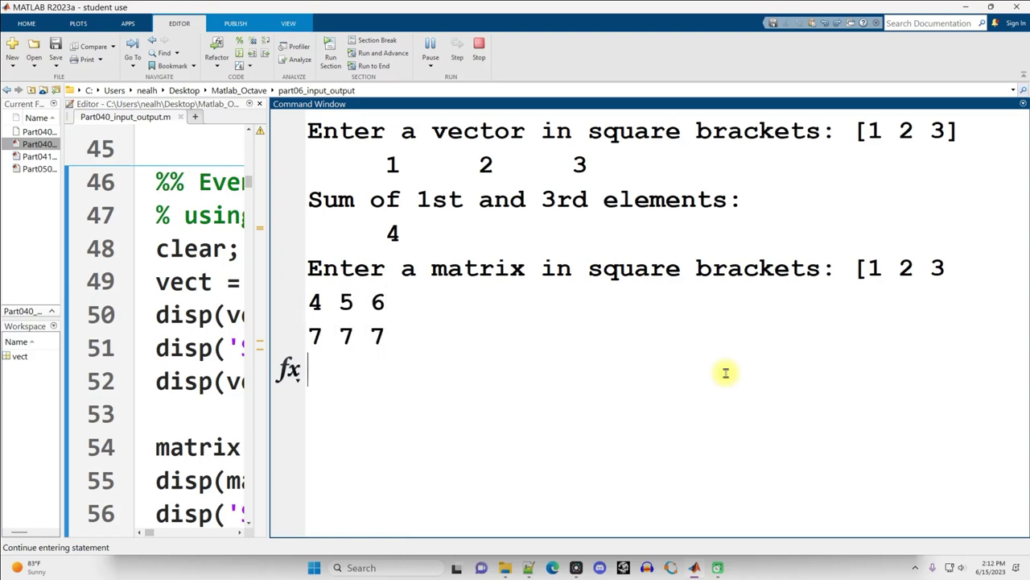
{"action": "key", "text": "Return"}
{"action": "type", "text": "9 8 7"}
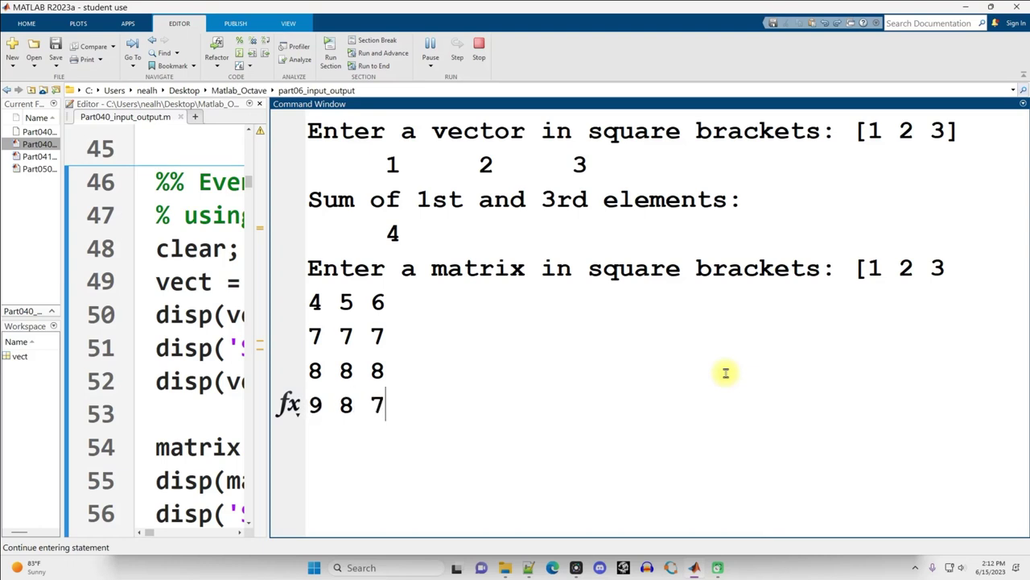
{"action": "type", "text": "]"}
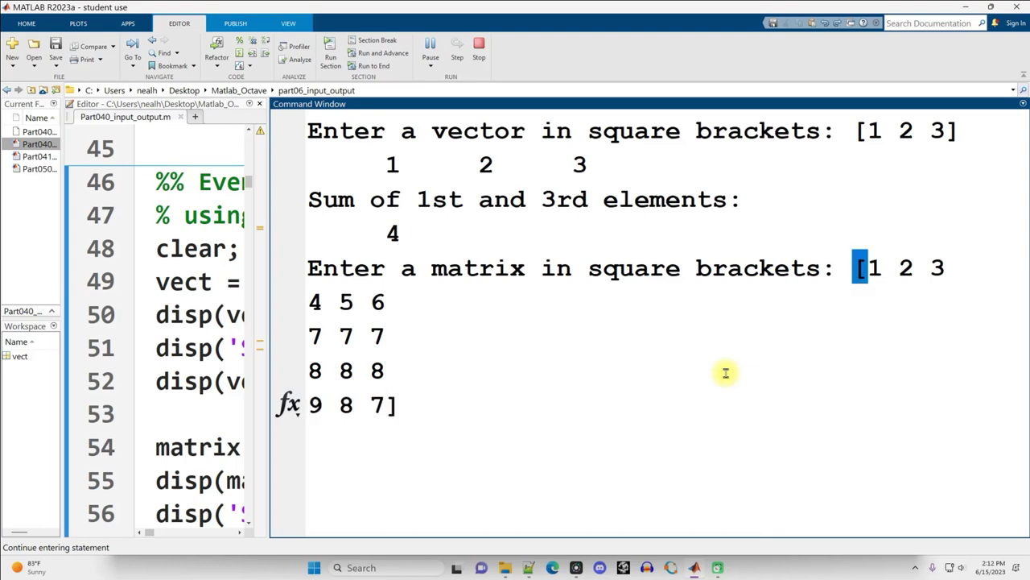
{"action": "key", "text": "Return"}
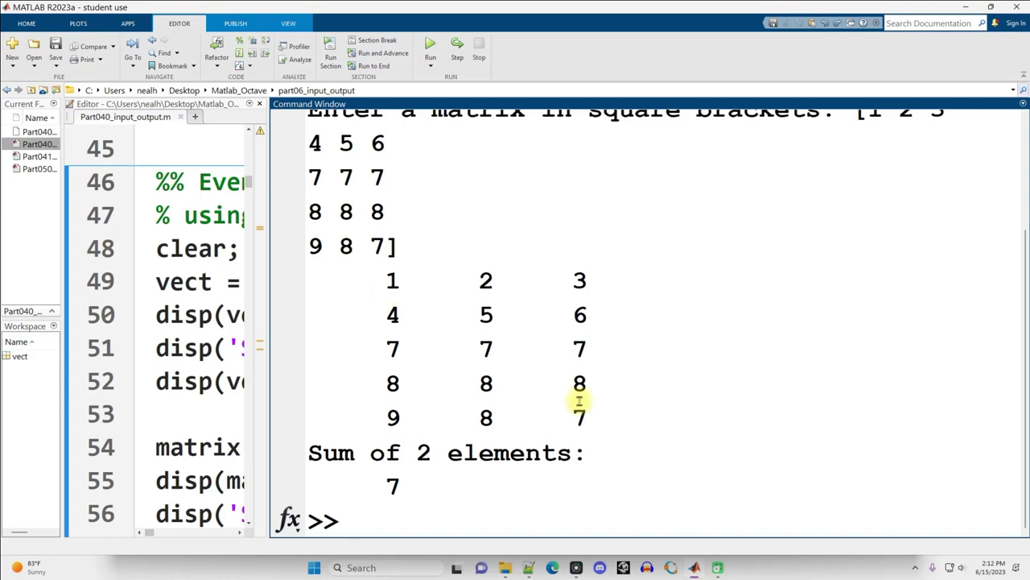
Widen the editor and review the vect input, disp(vect) and vect(3) + vect(1) lines
{"action": "scroll", "coordinate": [579, 263], "scroll_direction": "up", "scroll_amount": 2}
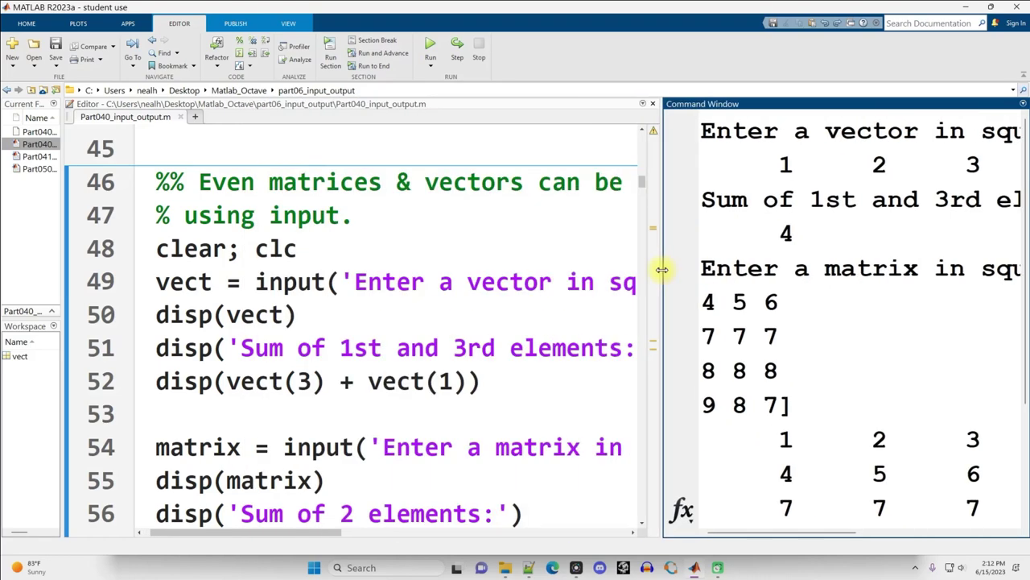
{"action": "left_click_drag", "start_coordinate": [268, 254], "coordinate": [789, 253]}
{"action": "left_click_drag", "start_coordinate": [170, 282], "coordinate": [455, 281]}
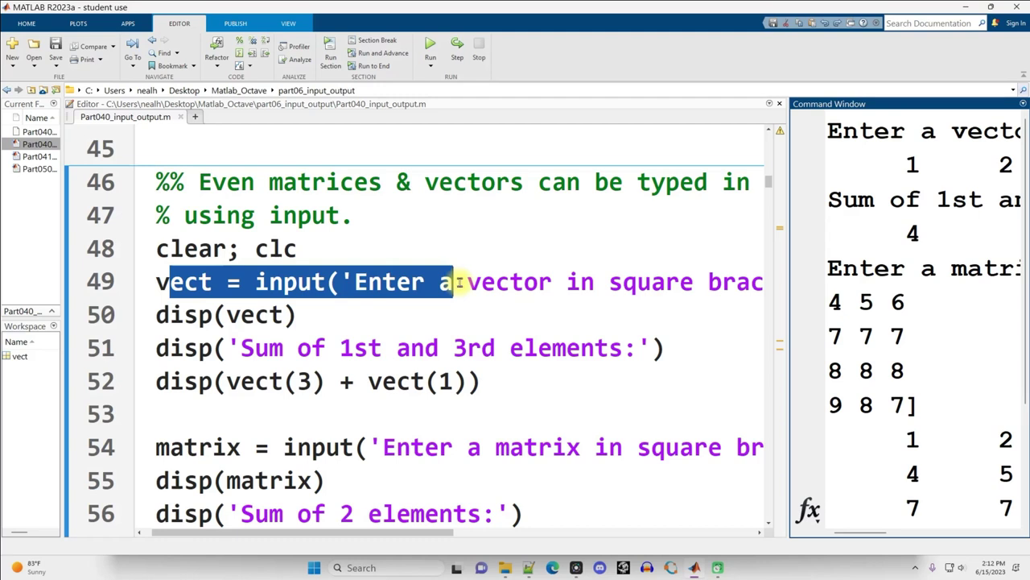
{"action": "left_click_drag", "start_coordinate": [256, 282], "coordinate": [141, 282]}
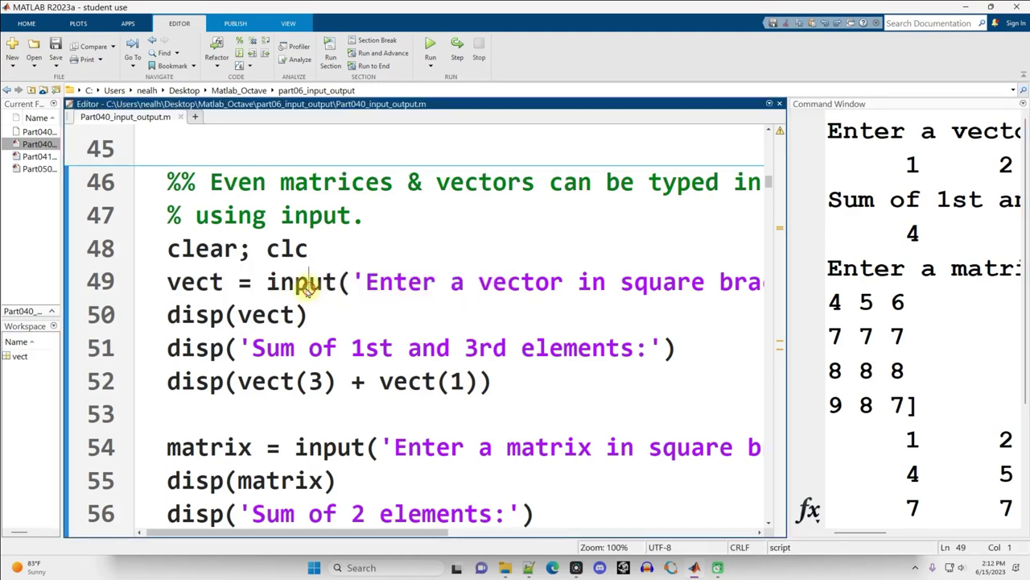
{"action": "left_click_drag", "start_coordinate": [352, 281], "coordinate": [754, 288]}
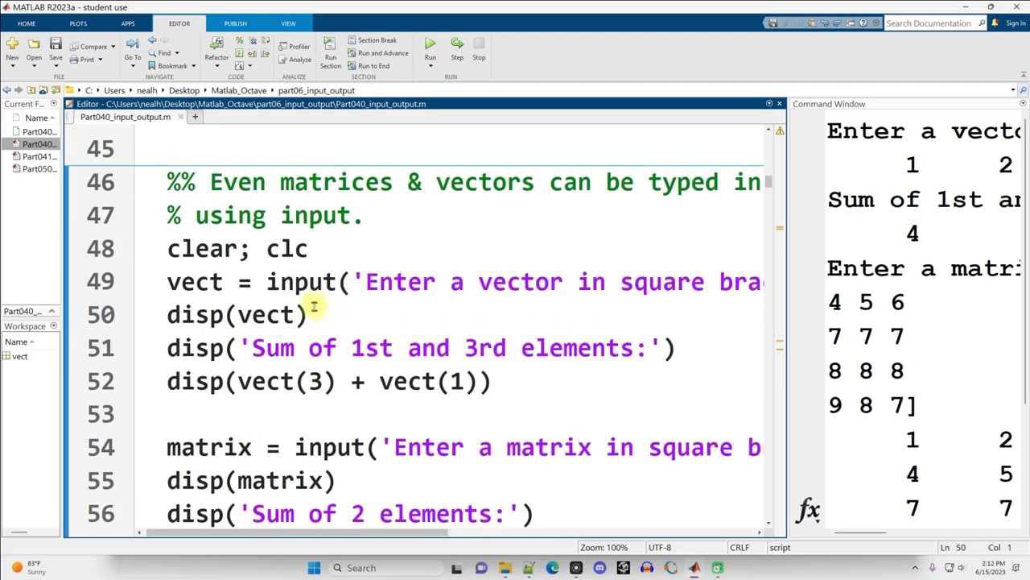
{"action": "left_click_drag", "start_coordinate": [310, 316], "coordinate": [138, 313]}
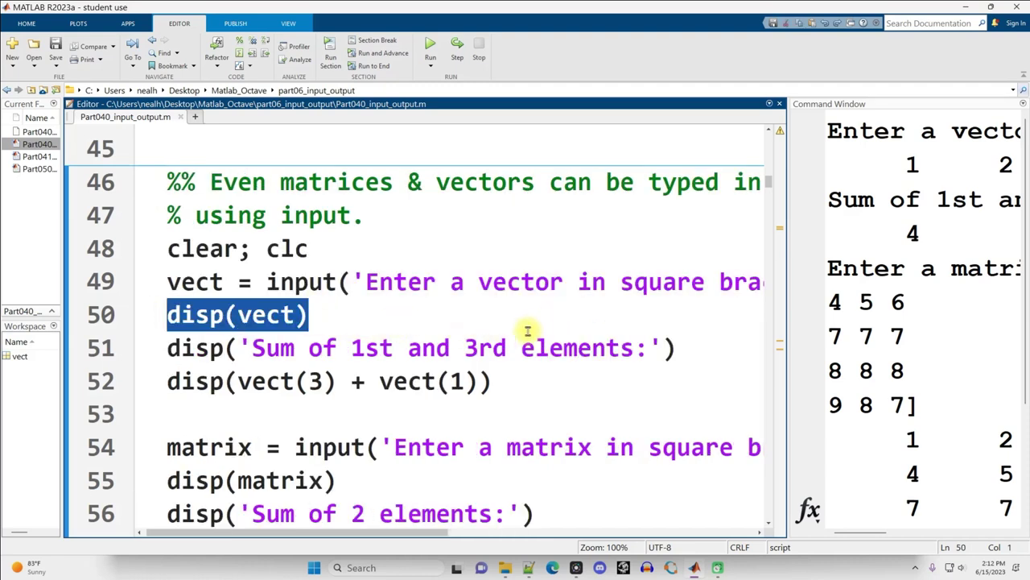
{"action": "left_click", "coordinate": [280, 314]}
{"action": "double_click", "coordinate": [279, 313]}
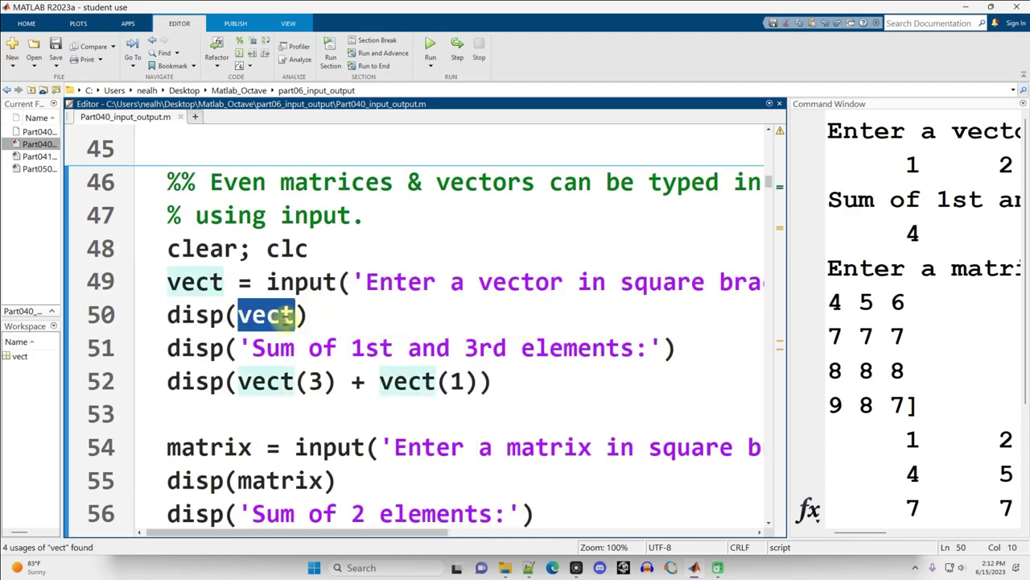
{"action": "left_click", "coordinate": [234, 382]}
{"action": "left_click_drag", "start_coordinate": [236, 383], "coordinate": [481, 386]}
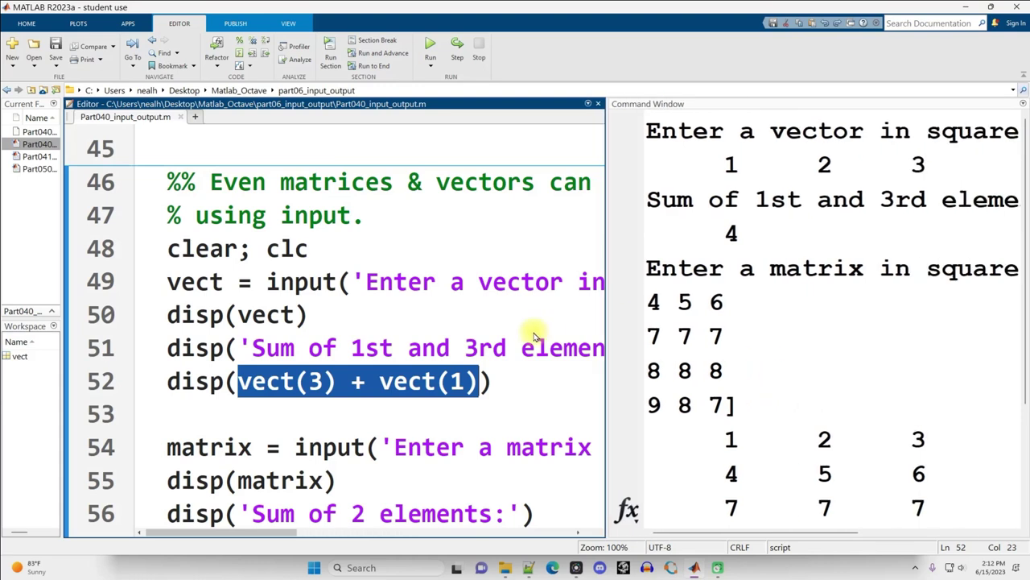
Compare the printed vector's 3 and 1 with the vector sum result 4
{"action": "left_click_drag", "start_coordinate": [789, 320], "coordinate": [382, 329]}
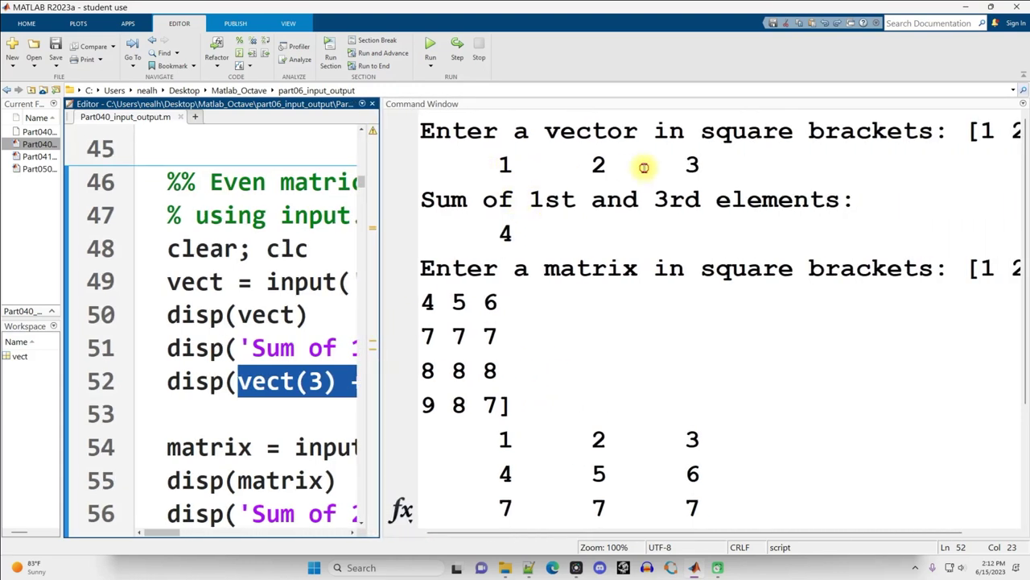
{"action": "left_click_drag", "start_coordinate": [640, 165], "coordinate": [705, 165]}
{"action": "left_click_drag", "start_coordinate": [472, 165], "coordinate": [545, 167]}
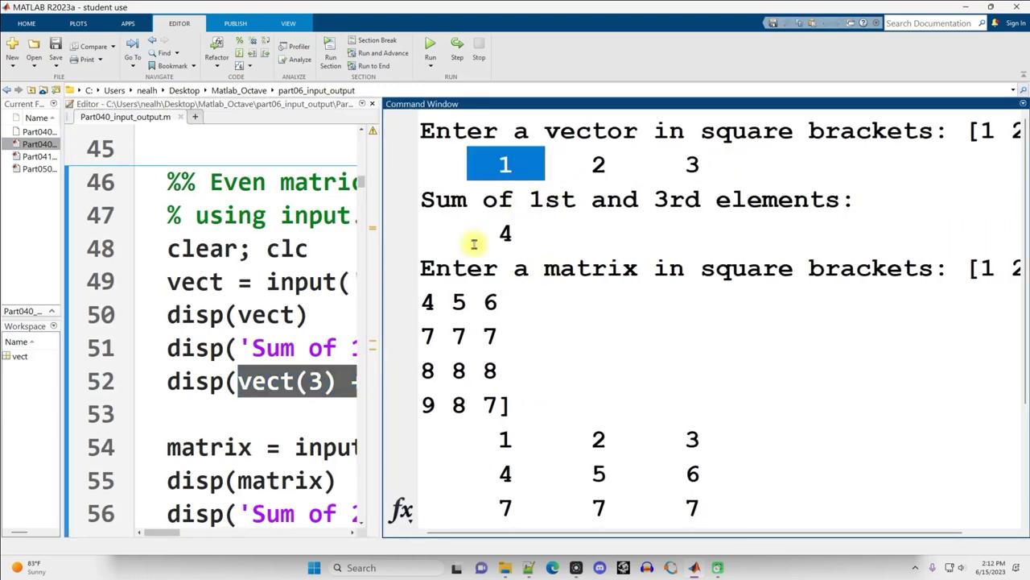
{"action": "left_click_drag", "start_coordinate": [472, 233], "coordinate": [545, 235]}
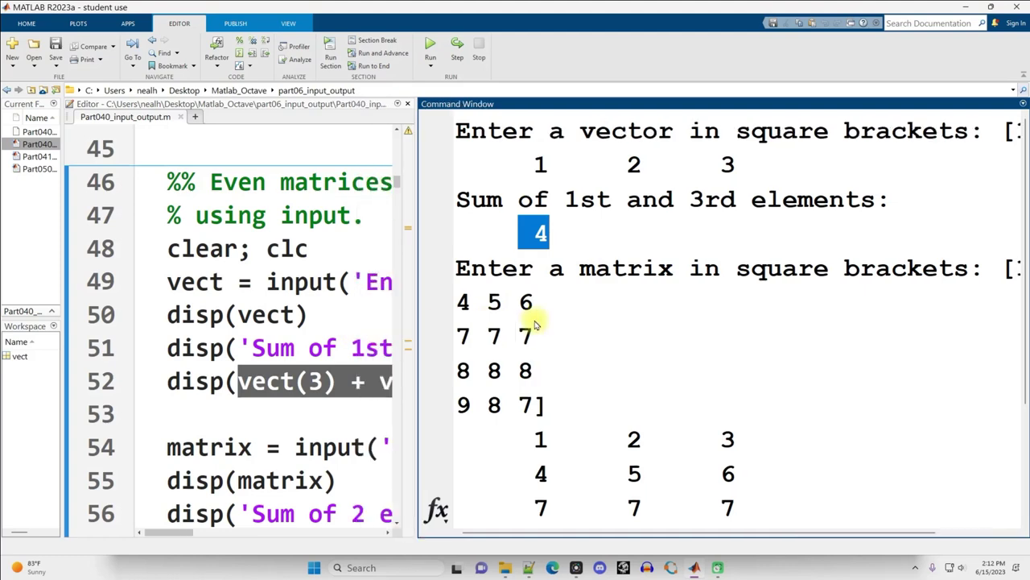
Review the matrix input on line 54 and the (2,3) index sum on line 57
{"action": "left_click_drag", "start_coordinate": [381, 330], "coordinate": [747, 322]}
{"action": "scroll", "coordinate": [482, 322], "scroll_direction": "down", "scroll_amount": 2}
{"action": "left_click_drag", "start_coordinate": [395, 286], "coordinate": [294, 287]}
{"action": "mouse_move", "coordinate": [465, 286]}
{"action": "left_mouse_down"}
{"action": "mouse_move", "coordinate": [552, 293]}
{"action": "mouse_move", "coordinate": [76, 275]}
{"action": "left_mouse_up"}
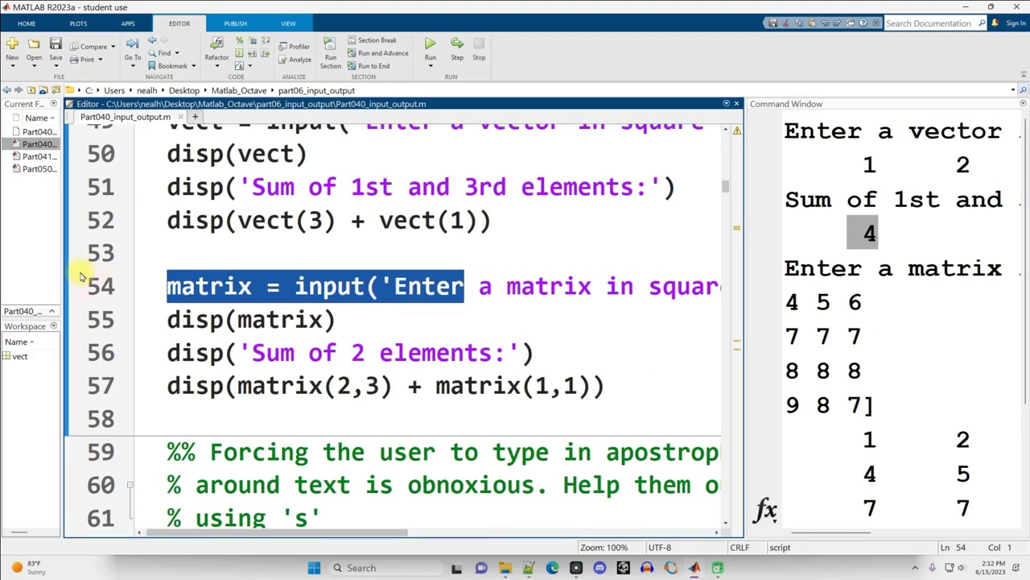
{"action": "left_click", "coordinate": [392, 287]}
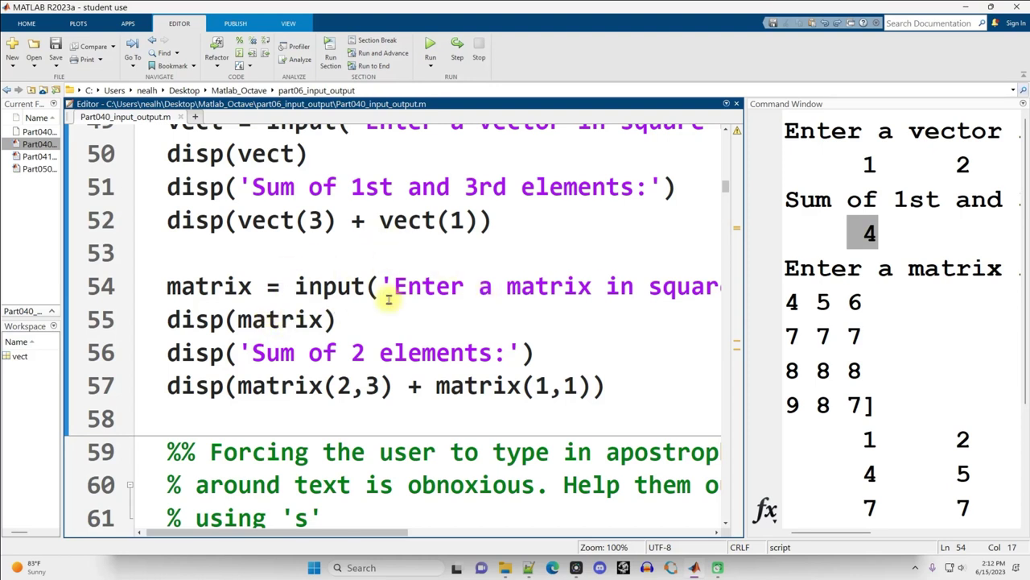
{"action": "left_click_drag", "start_coordinate": [210, 387], "coordinate": [624, 397]}
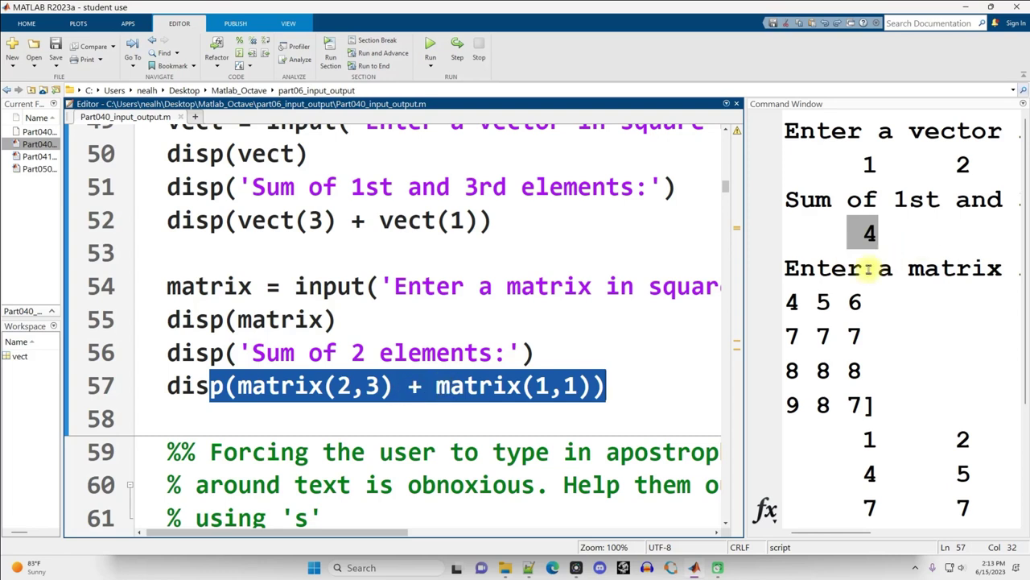
{"action": "left_click_drag", "start_coordinate": [324, 386], "coordinate": [394, 386]}
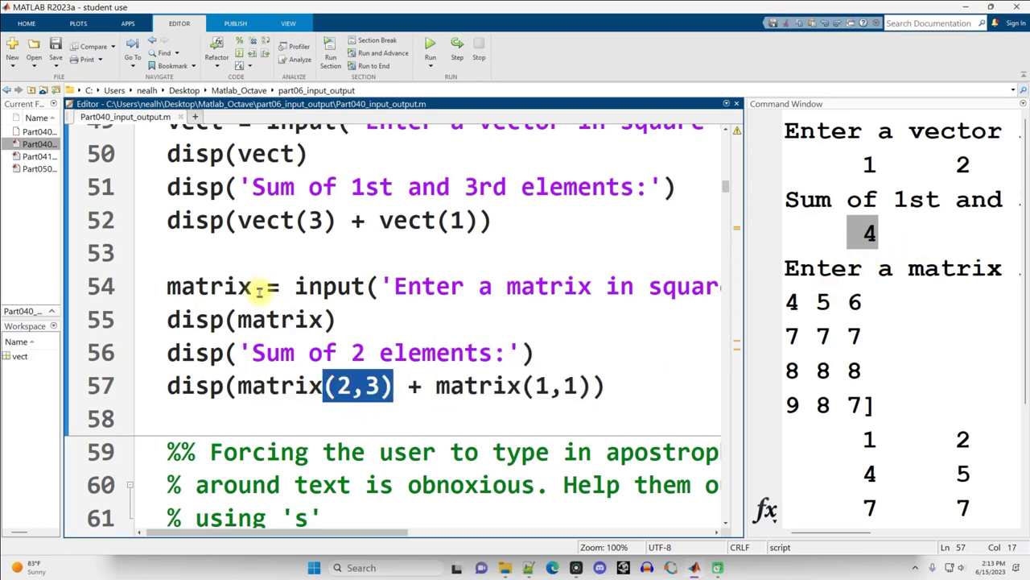
{"action": "left_click_drag", "start_coordinate": [259, 291], "coordinate": [165, 287]}
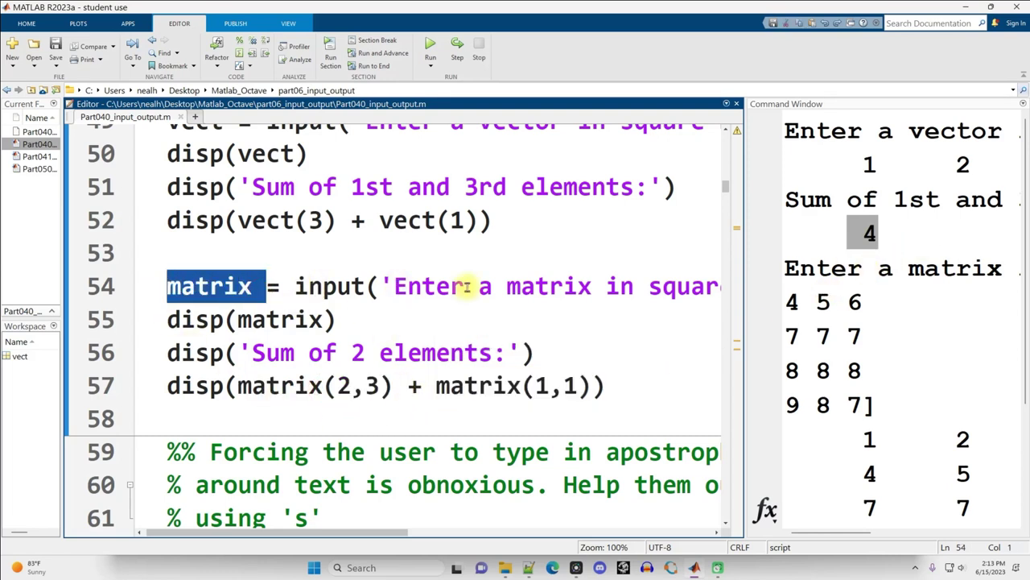
{"action": "left_click", "coordinate": [328, 387]}
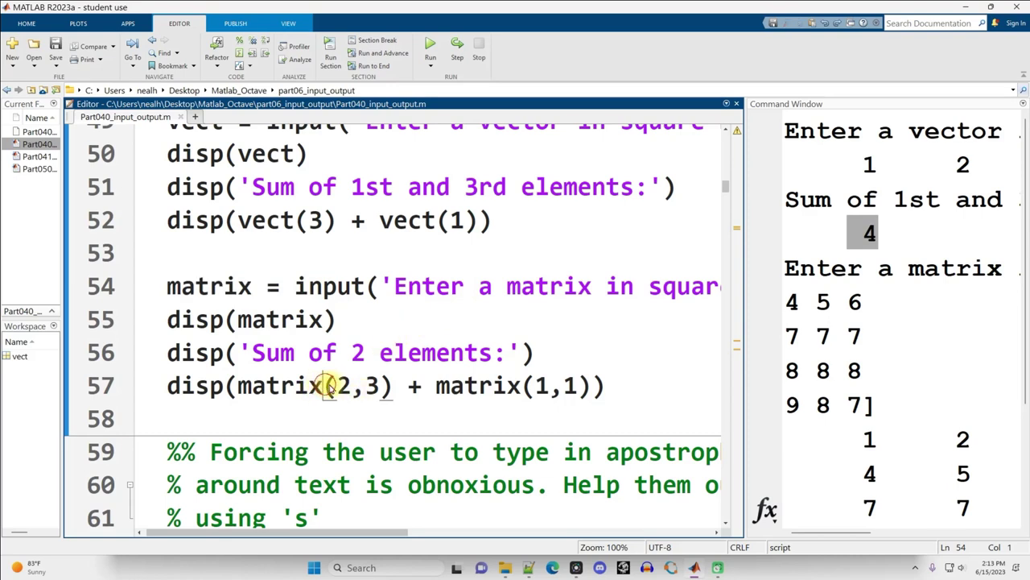
{"action": "left_click_drag", "start_coordinate": [328, 387], "coordinate": [396, 388]}
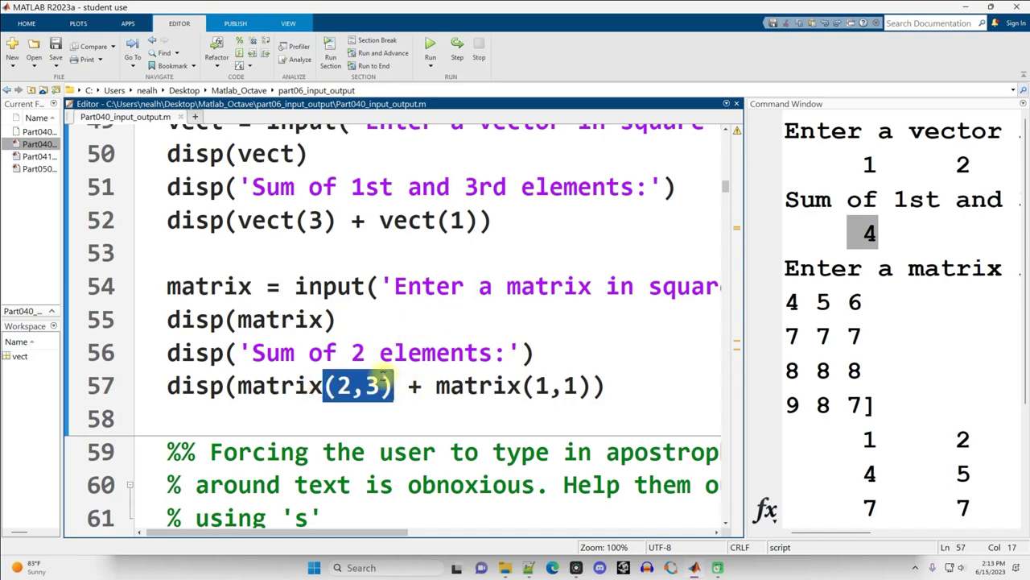
Locate the 6 at row 2, column 3 of the entered matrix and the sum 7
{"action": "left_click_drag", "start_coordinate": [875, 303], "coordinate": [265, 320]}
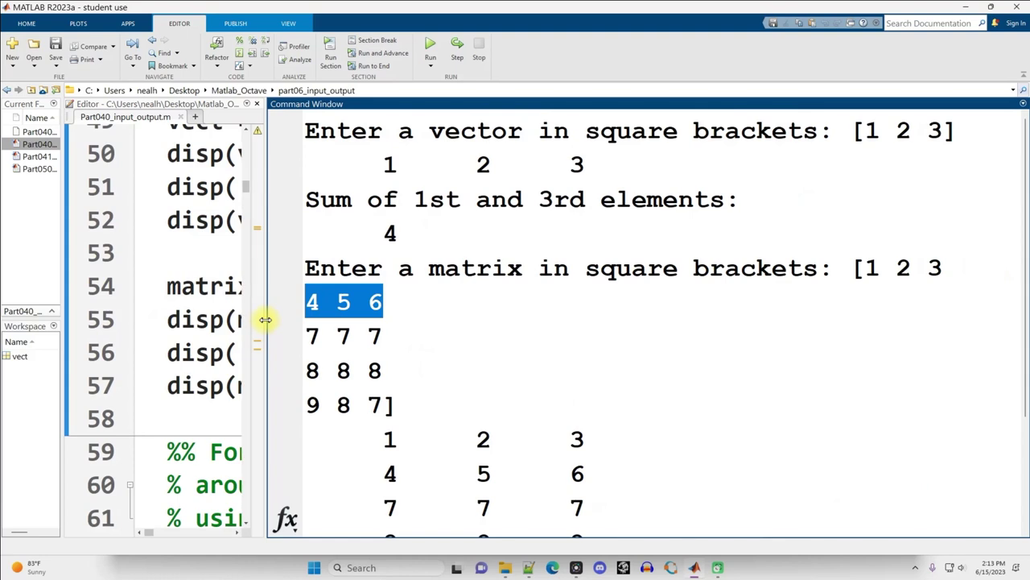
{"action": "left_click_drag", "start_coordinate": [852, 268], "coordinate": [943, 268]}
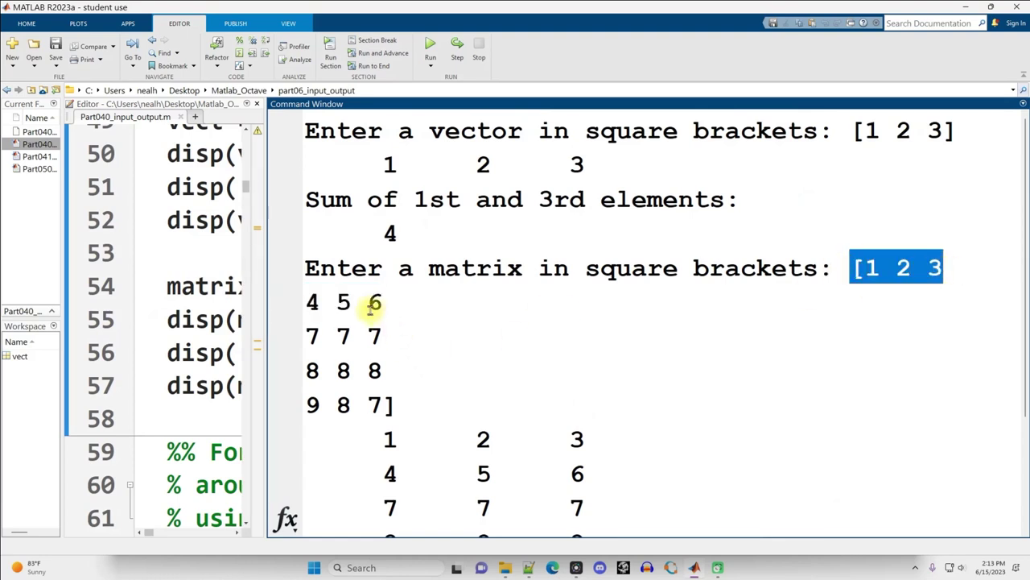
{"action": "left_click_drag", "start_coordinate": [369, 303], "coordinate": [421, 305]}
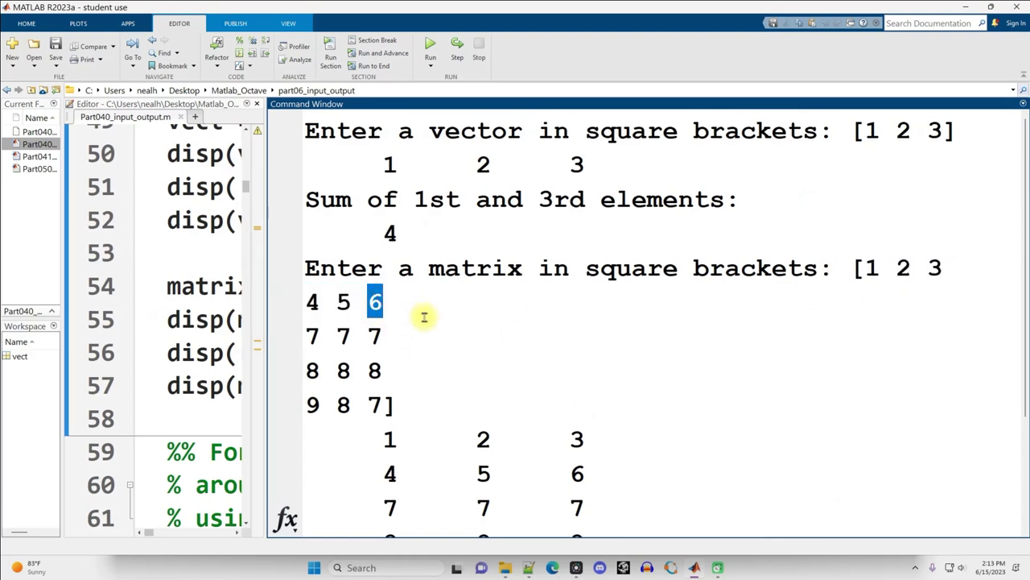
{"action": "left_click", "coordinate": [883, 265]}
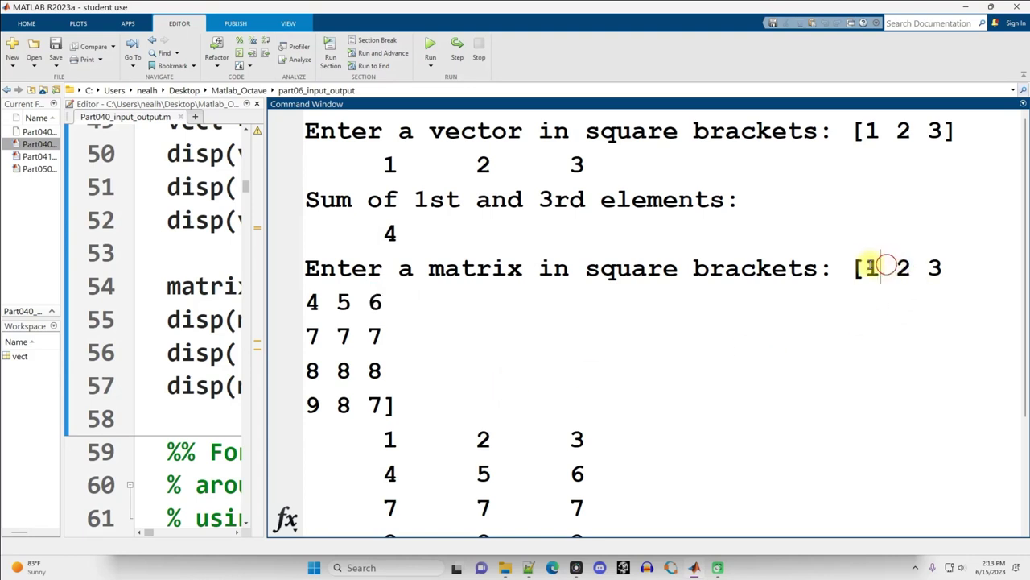
{"action": "left_click_drag", "start_coordinate": [883, 266], "coordinate": [860, 268]}
{"action": "scroll", "coordinate": [578, 344], "scroll_direction": "down", "scroll_amount": 2}
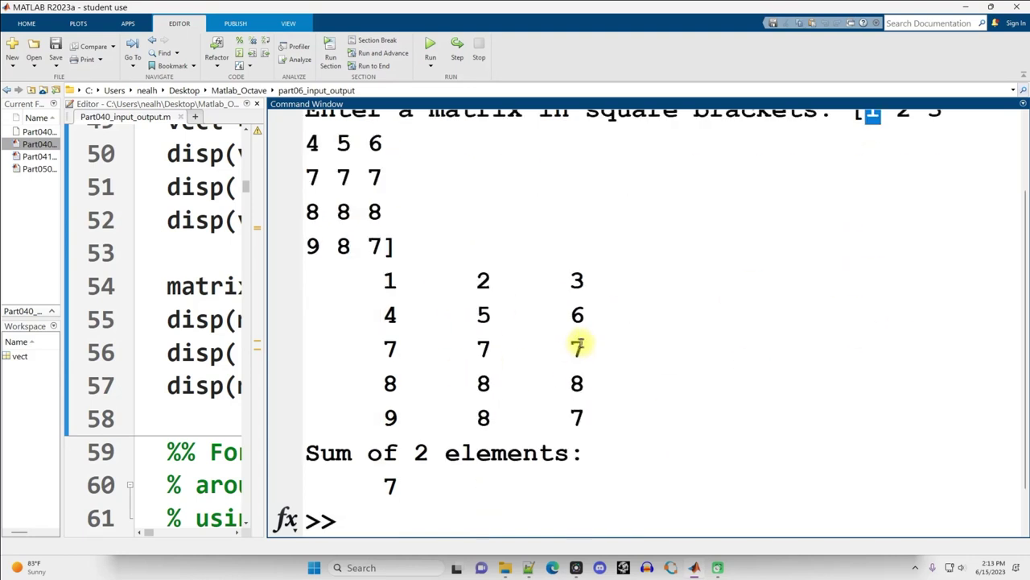
{"action": "left_click_drag", "start_coordinate": [406, 487], "coordinate": [349, 480]}
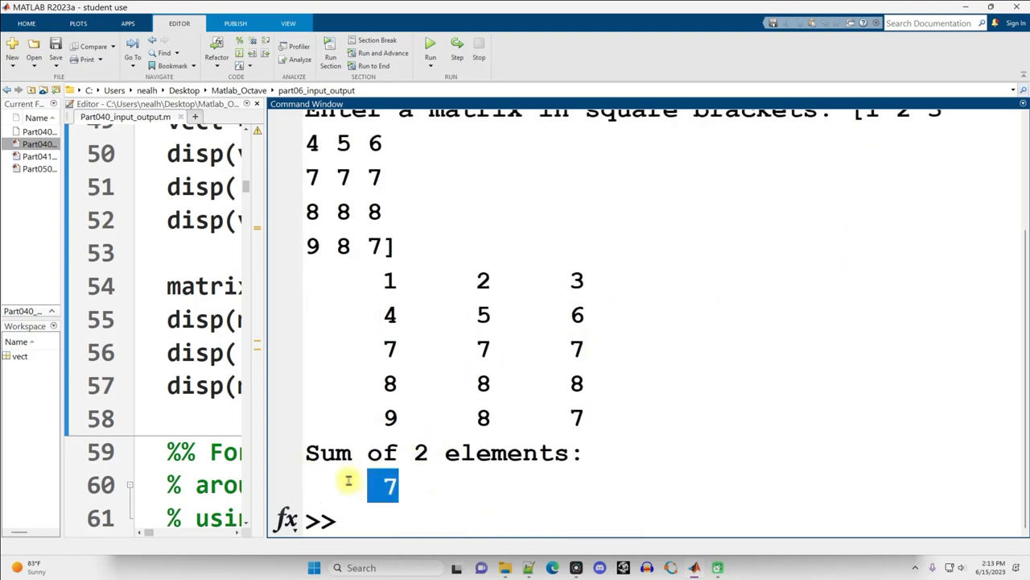
Widen the script code and scroll down to the text-input section near line 59
{"action": "left_click_drag", "start_coordinate": [268, 392], "coordinate": [730, 367]}
{"action": "scroll", "coordinate": [564, 301], "scroll_direction": "down", "scroll_amount": 1}
{"action": "scroll", "coordinate": [563, 301], "scroll_direction": "down", "scroll_amount": 2}
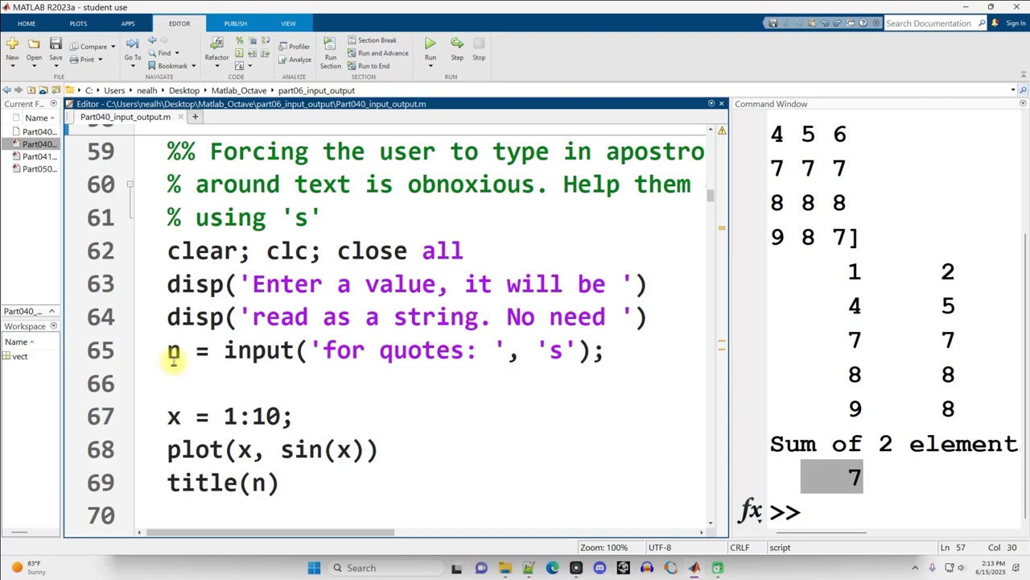
Review the input call with the 's' argument on line 65 and run the text-input section with F5
{"action": "left_click_drag", "start_coordinate": [169, 351], "coordinate": [304, 352]}
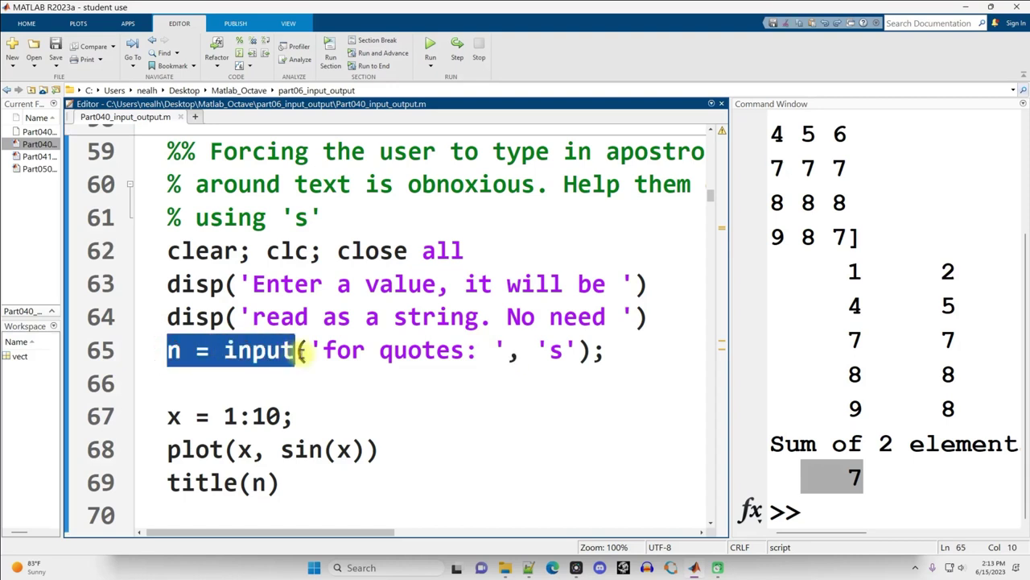
{"action": "left_click", "coordinate": [491, 349]}
{"action": "left_click_drag", "start_coordinate": [443, 352], "coordinate": [294, 350]}
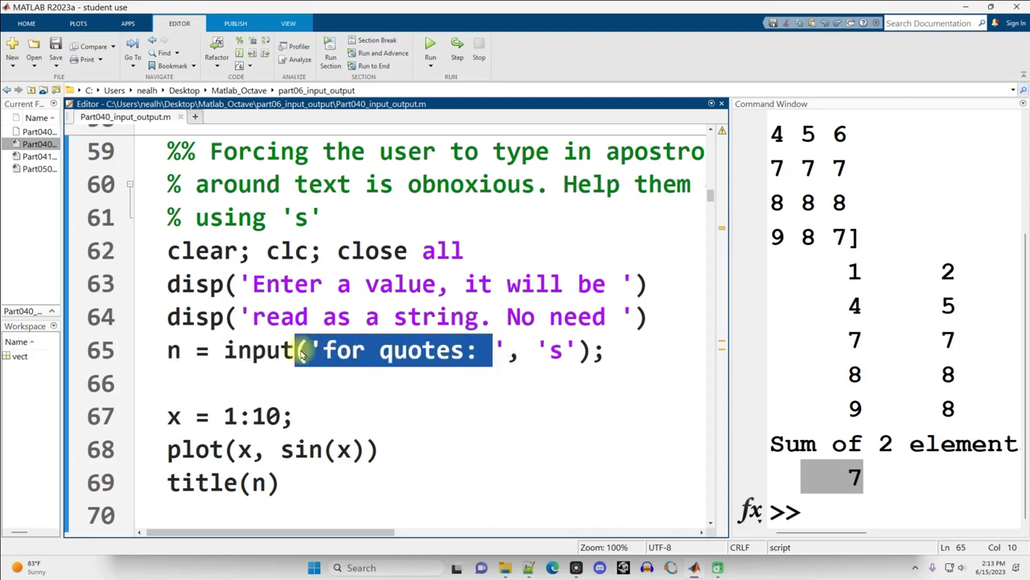
{"action": "left_click", "coordinate": [515, 350]}
{"action": "left_click_drag", "start_coordinate": [538, 349], "coordinate": [578, 350]}
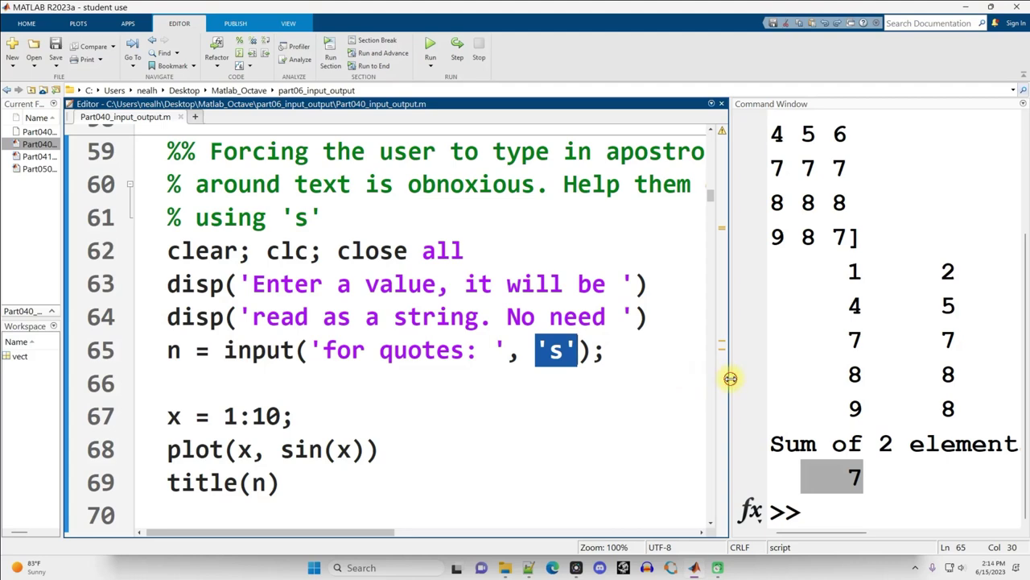
{"action": "left_click_drag", "start_coordinate": [730, 378], "coordinate": [252, 388]}
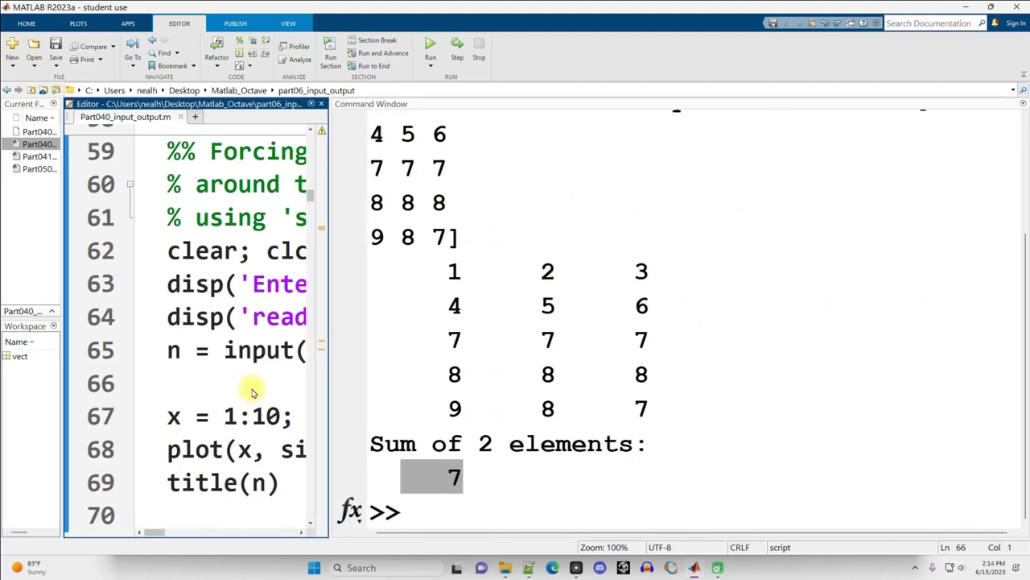
{"action": "key", "text": "F5"}
{"action": "type", "text": "My great plot title"}
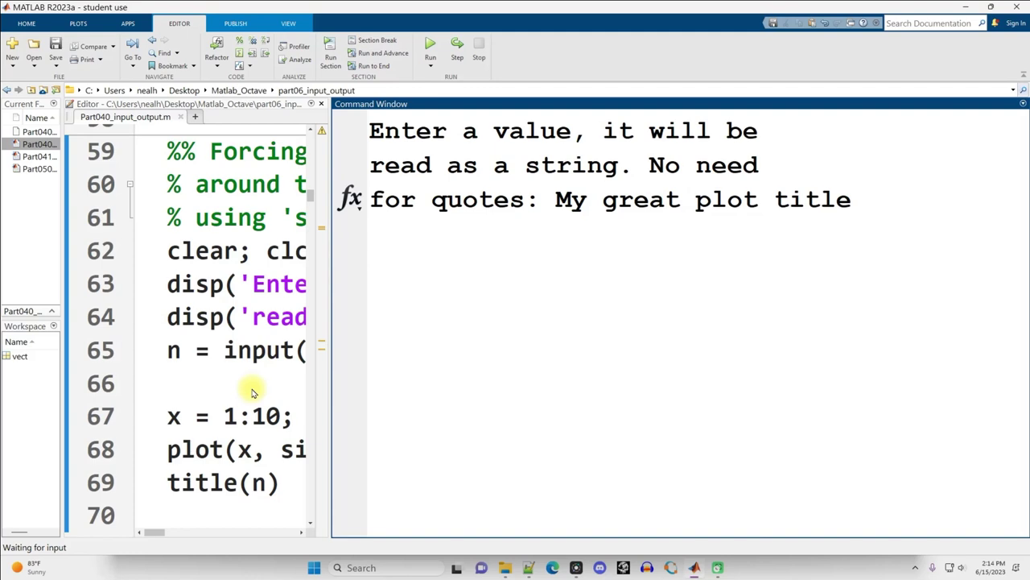
Submit the plot title, move the sine figure aside, and review the plot, title(n) and input lines
{"action": "key", "text": "Return"}
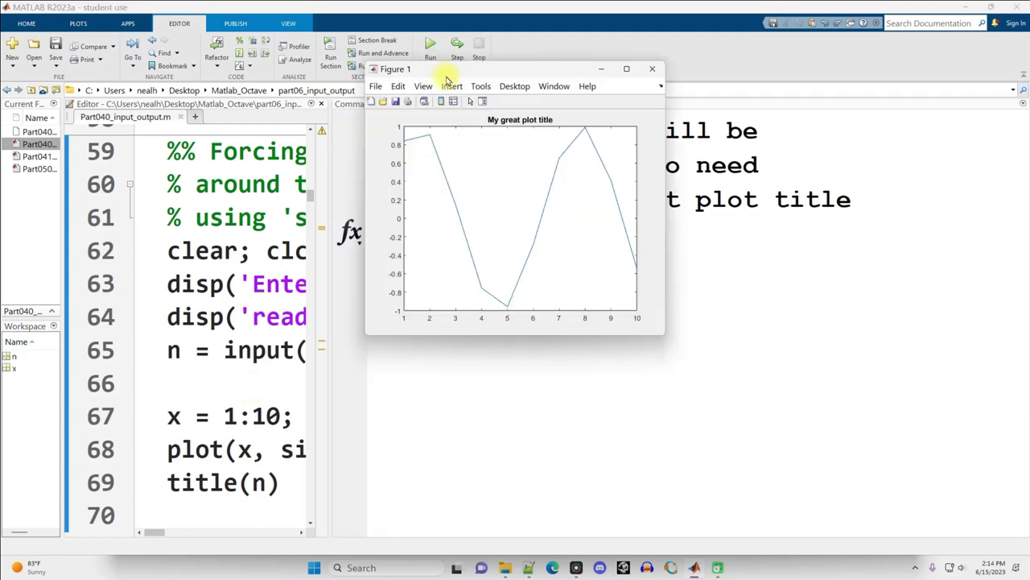
{"action": "left_click_drag", "start_coordinate": [449, 76], "coordinate": [592, 175]}
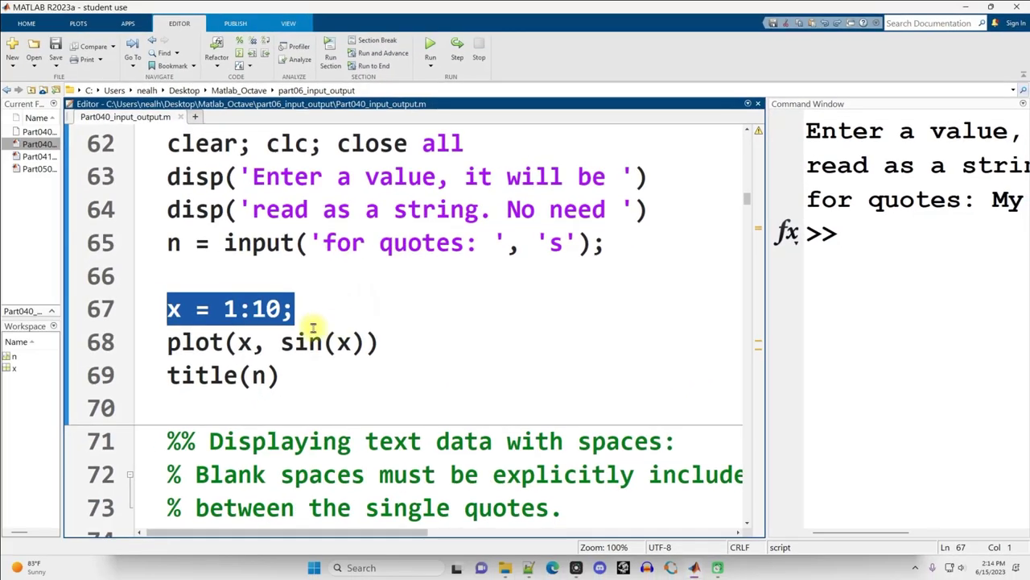
{"action": "left_click_drag", "start_coordinate": [225, 342], "coordinate": [366, 342]}
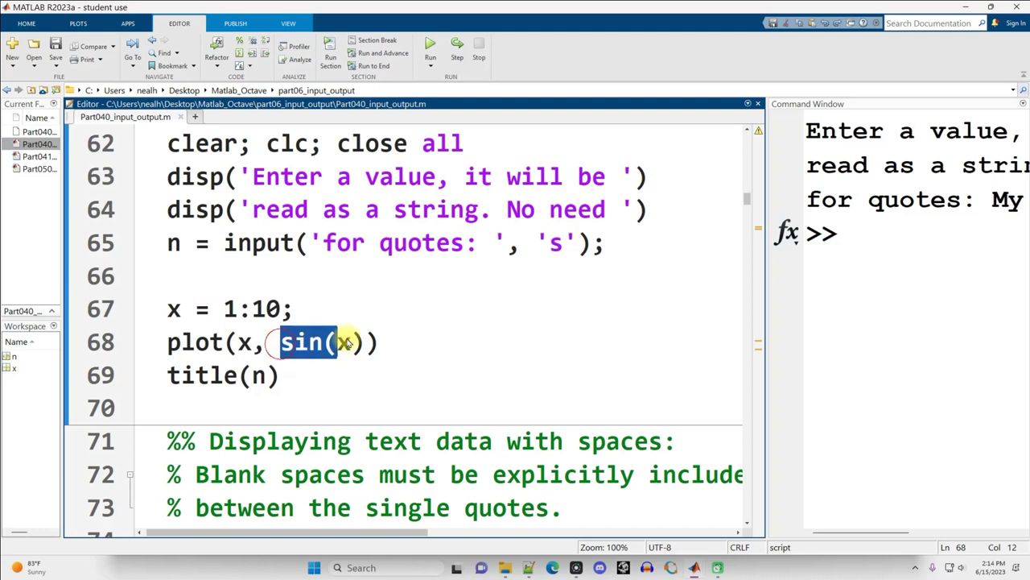
{"action": "left_click_drag", "start_coordinate": [319, 378], "coordinate": [154, 378]}
{"action": "double_click", "coordinate": [259, 375]}
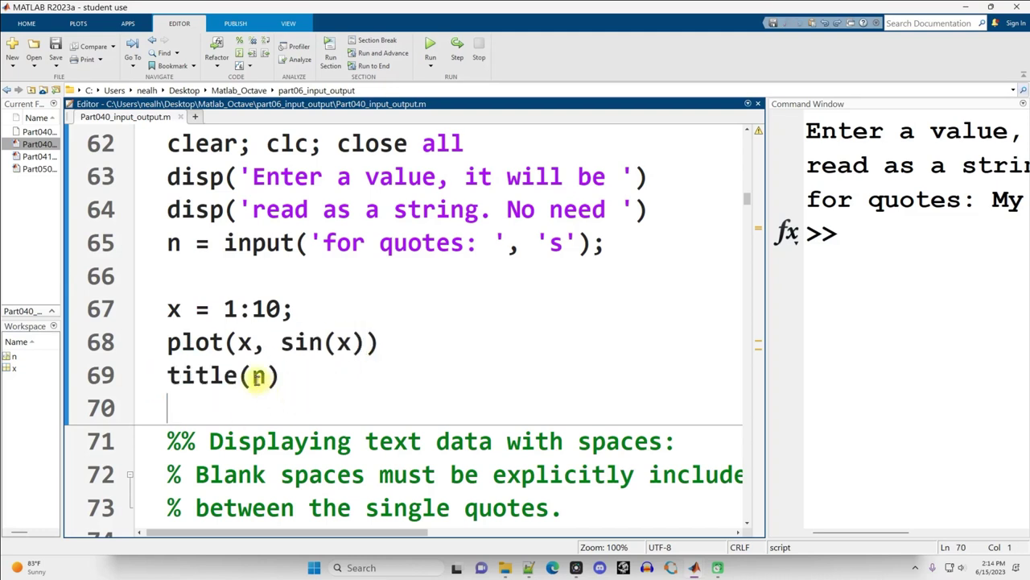
{"action": "mouse_move", "coordinate": [211, 243]}
{"action": "left_mouse_down"}
{"action": "mouse_move", "coordinate": [166, 243]}
{"action": "mouse_move", "coordinate": [667, 262]}
{"action": "left_mouse_up"}
{"action": "left_click", "coordinate": [222, 244]}
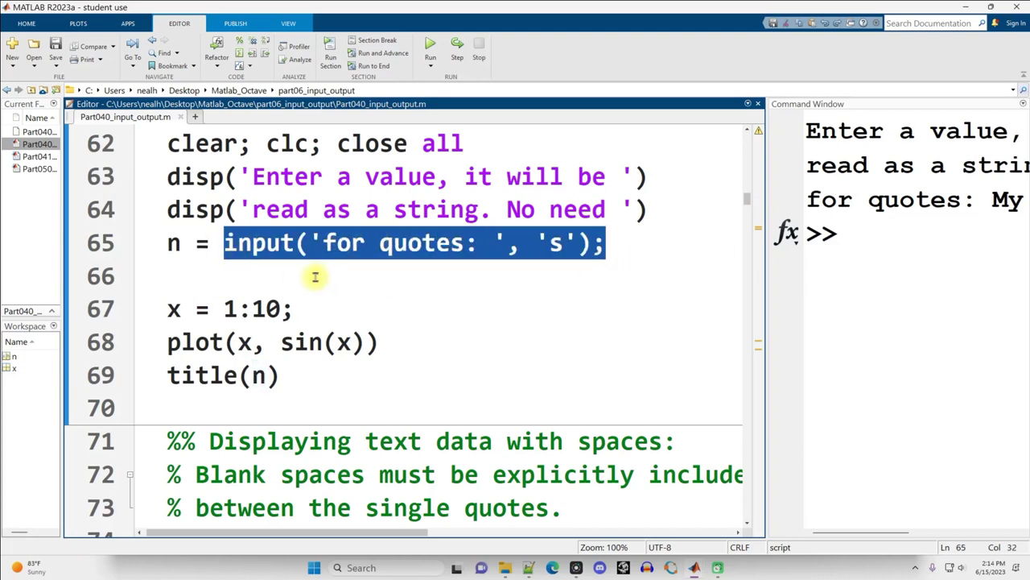
{"action": "scroll", "coordinate": [379, 257], "scroll_direction": "down", "scroll_amount": 1}
Scroll to the text-with-spaces section, widen the Command Window across most of the screen, and run it
{"action": "scroll", "coordinate": [460, 214], "scroll_direction": "down", "scroll_amount": 2}
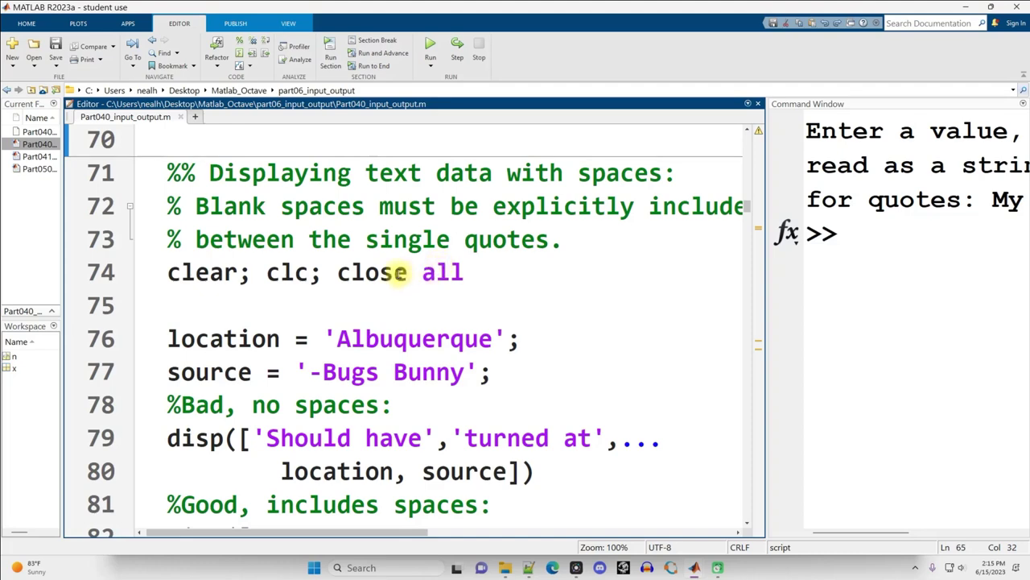
{"action": "left_click_drag", "start_coordinate": [363, 240], "coordinate": [576, 241]}
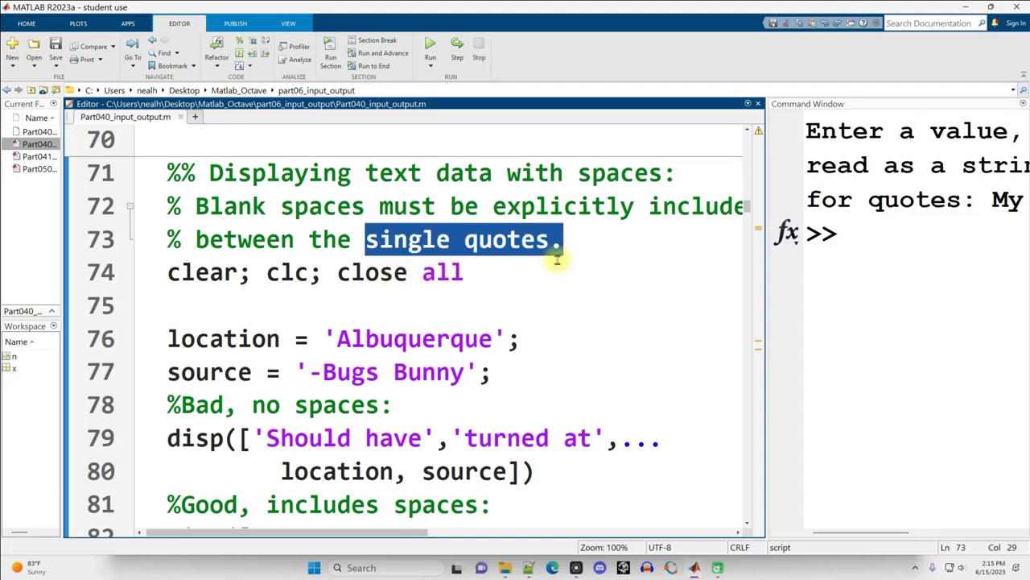
{"action": "scroll", "coordinate": [524, 297], "scroll_direction": "down", "scroll_amount": 2}
{"action": "scroll", "coordinate": [524, 297], "scroll_direction": "down", "scroll_amount": 1}
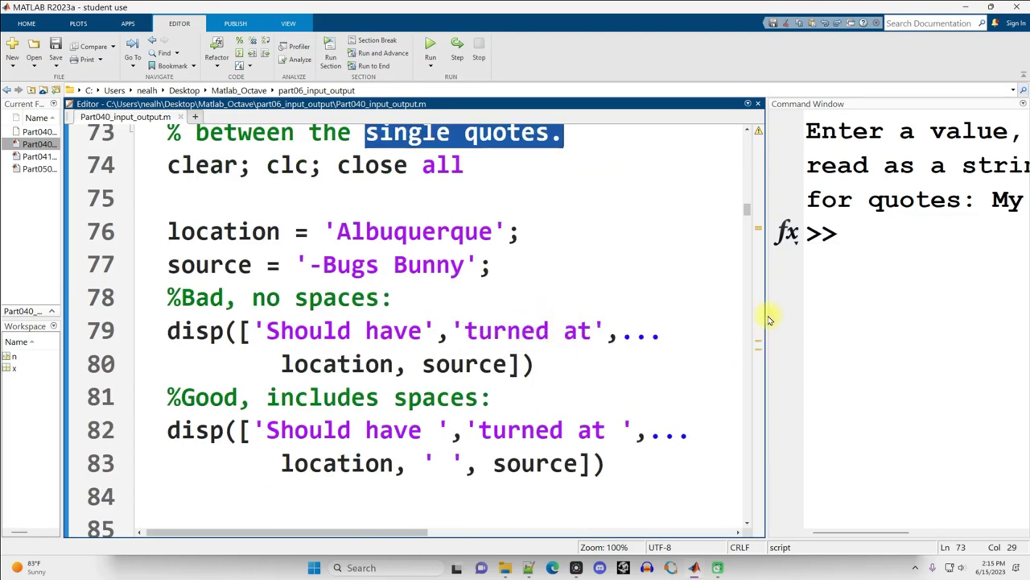
{"action": "left_click_drag", "start_coordinate": [768, 315], "coordinate": [686, 323]}
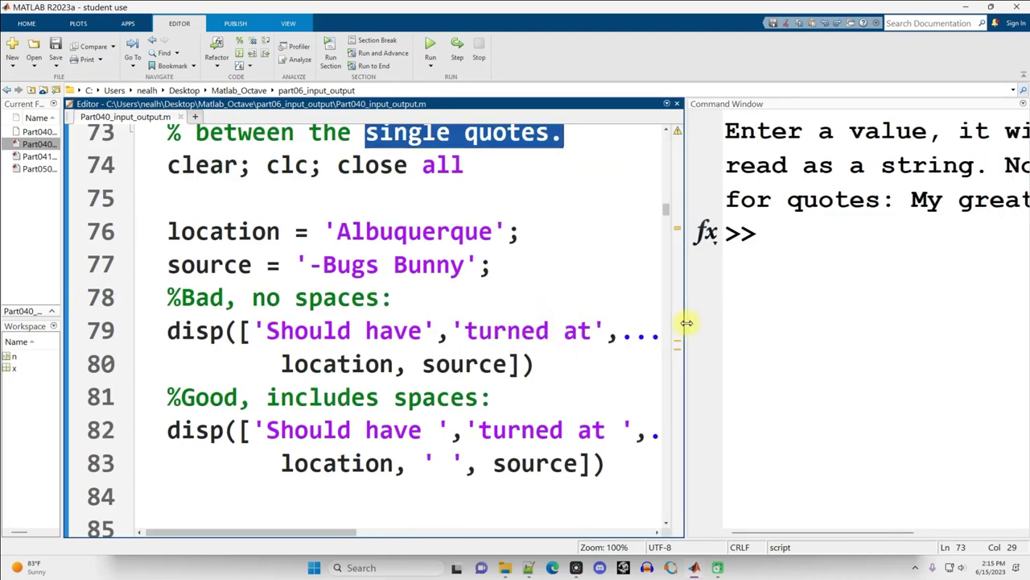
{"action": "left_click_drag", "start_coordinate": [686, 323], "coordinate": [616, 325]}
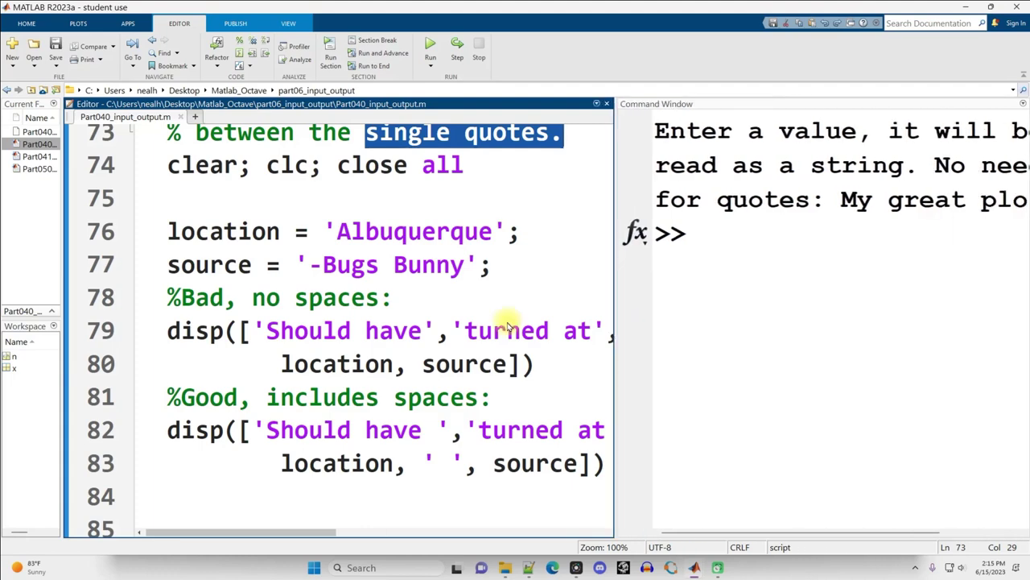
{"action": "left_click_drag", "start_coordinate": [507, 326], "coordinate": [205, 318]}
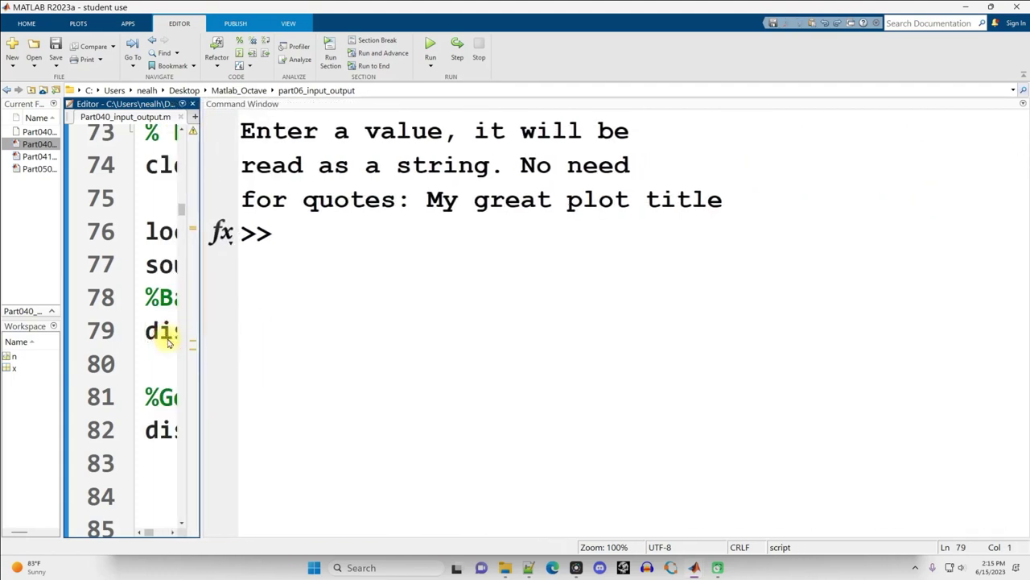
{"action": "key", "text": "ctrl+Return"}
Point out the missing spaces in the run-together line: after Should, in atAlbuquerque, and Albuquerque-
{"action": "left_click_drag", "start_coordinate": [245, 130], "coordinate": [962, 163]}
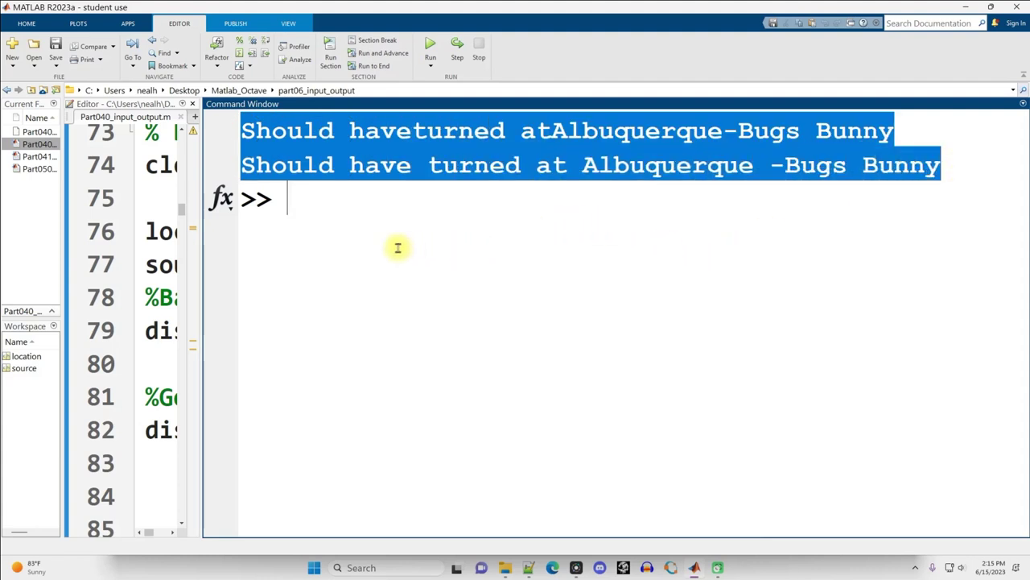
{"action": "left_click", "coordinate": [389, 214]}
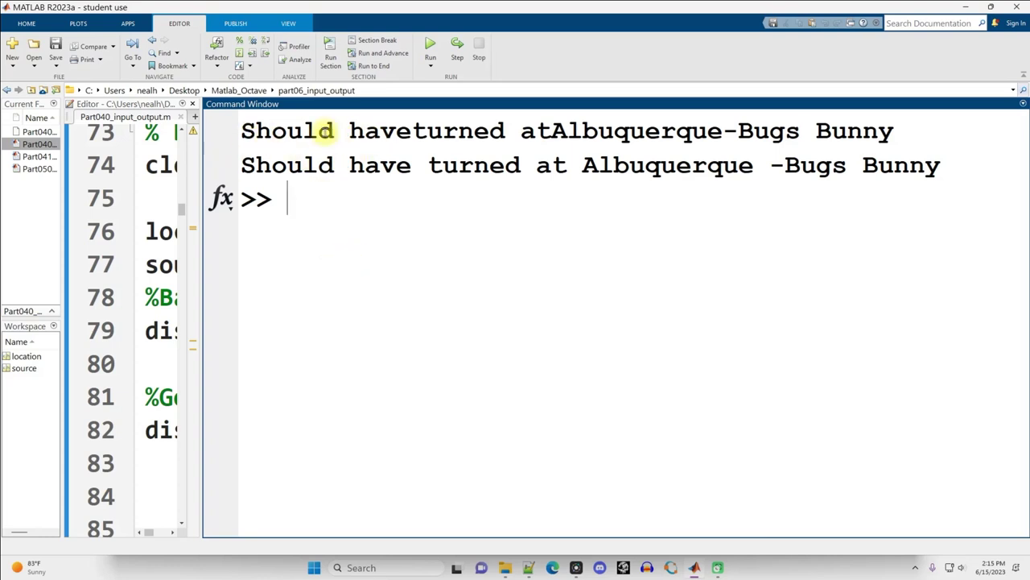
{"action": "left_click_drag", "start_coordinate": [319, 131], "coordinate": [892, 141]}
{"action": "left_click", "coordinate": [556, 240]}
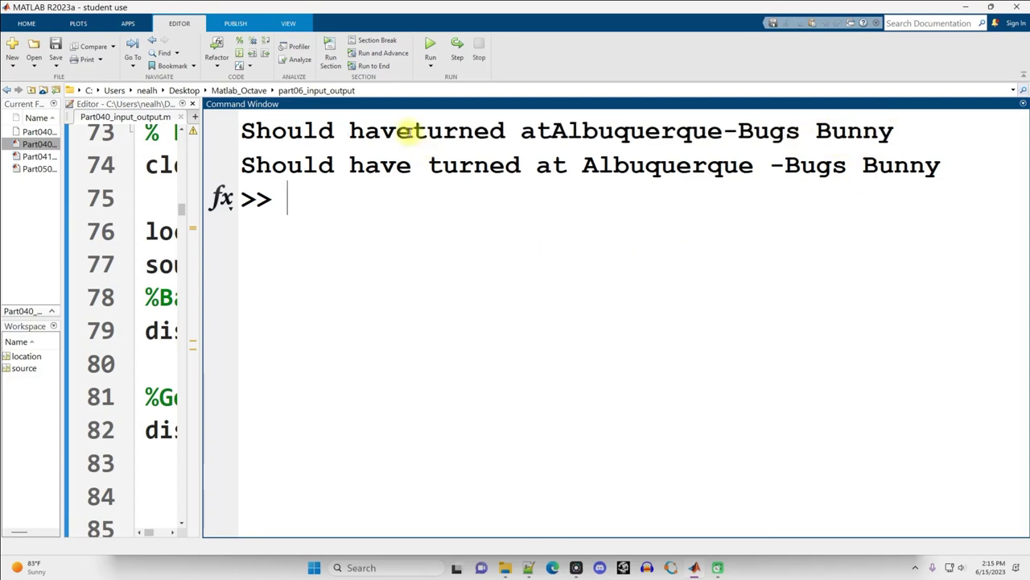
{"action": "left_click_drag", "start_coordinate": [331, 131], "coordinate": [348, 139]}
{"action": "left_click_drag", "start_coordinate": [412, 131], "coordinate": [397, 133]}
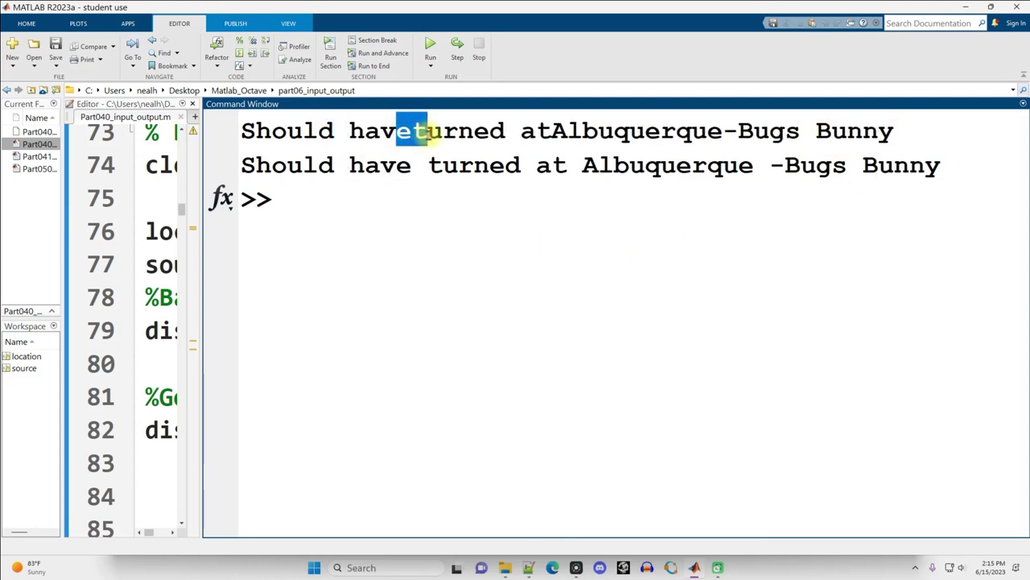
{"action": "left_click_drag", "start_coordinate": [536, 131], "coordinate": [566, 133]}
{"action": "left_click_drag", "start_coordinate": [723, 132], "coordinate": [737, 133]}
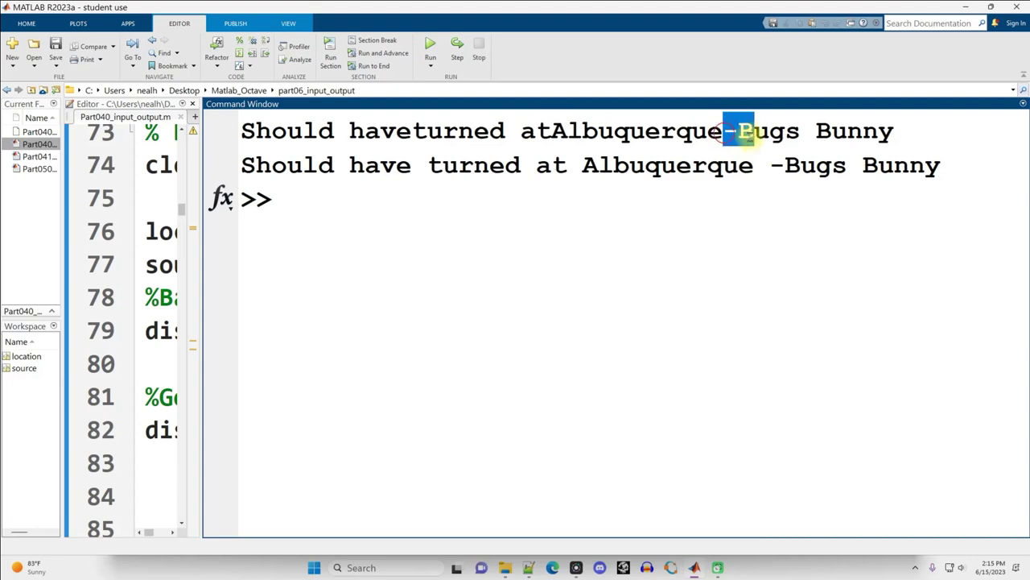
Highlight the correctly spaced second output line and widen the editor again
{"action": "left_click", "coordinate": [754, 165]}
{"action": "left_click_drag", "start_coordinate": [252, 173], "coordinate": [978, 173]}
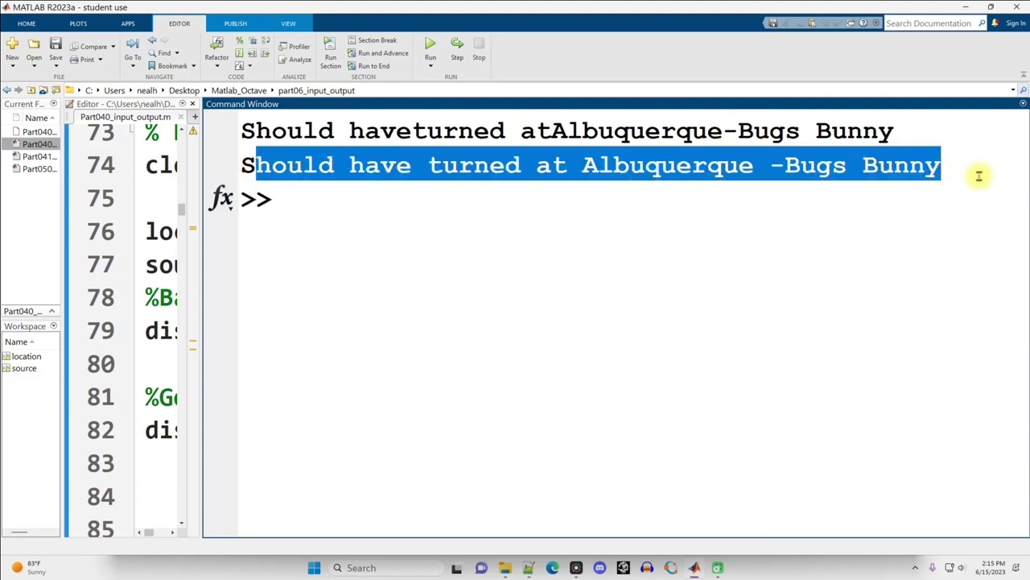
{"action": "left_click", "coordinate": [612, 259]}
{"action": "left_click_drag", "start_coordinate": [200, 302], "coordinate": [745, 298]}
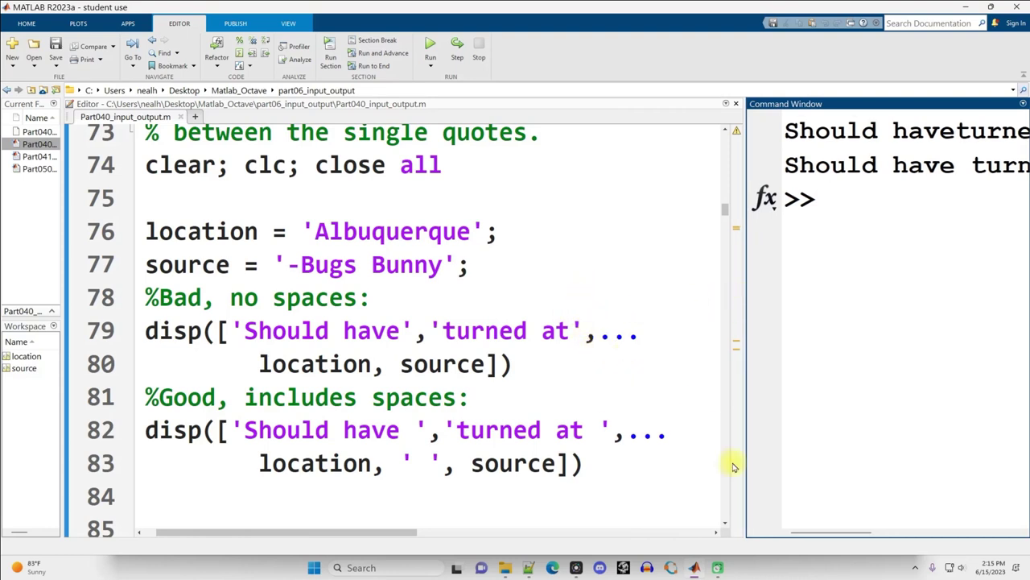
Review the Albuquerque and -Bugs Bunny assignments and the no-spaces disp statement on lines 76–80
{"action": "left_click", "coordinate": [149, 212]}
{"action": "left_click_drag", "start_coordinate": [201, 212], "coordinate": [523, 235]}
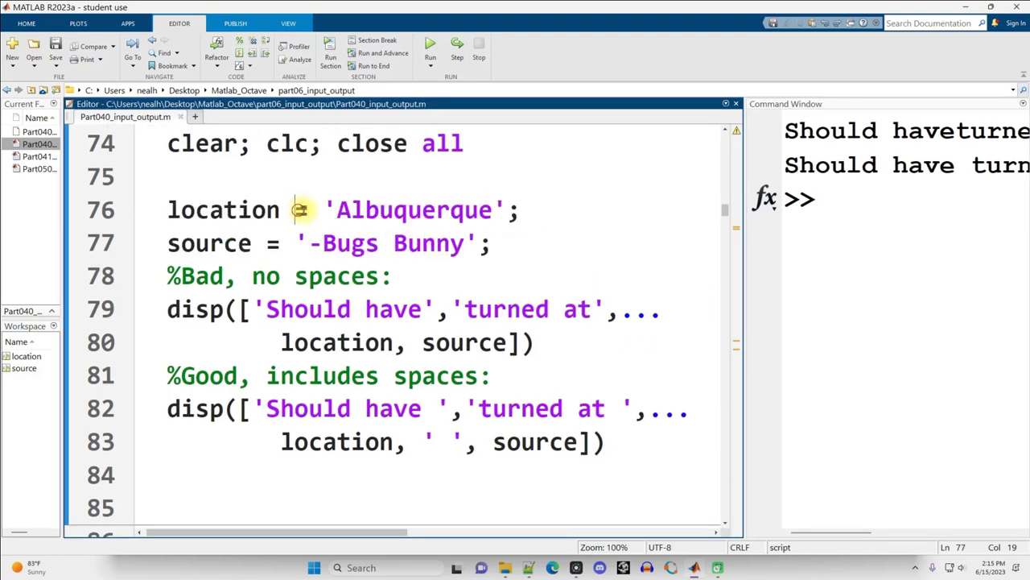
{"action": "left_click_drag", "start_coordinate": [298, 212], "coordinate": [579, 214]}
{"action": "left_click", "coordinate": [193, 243]}
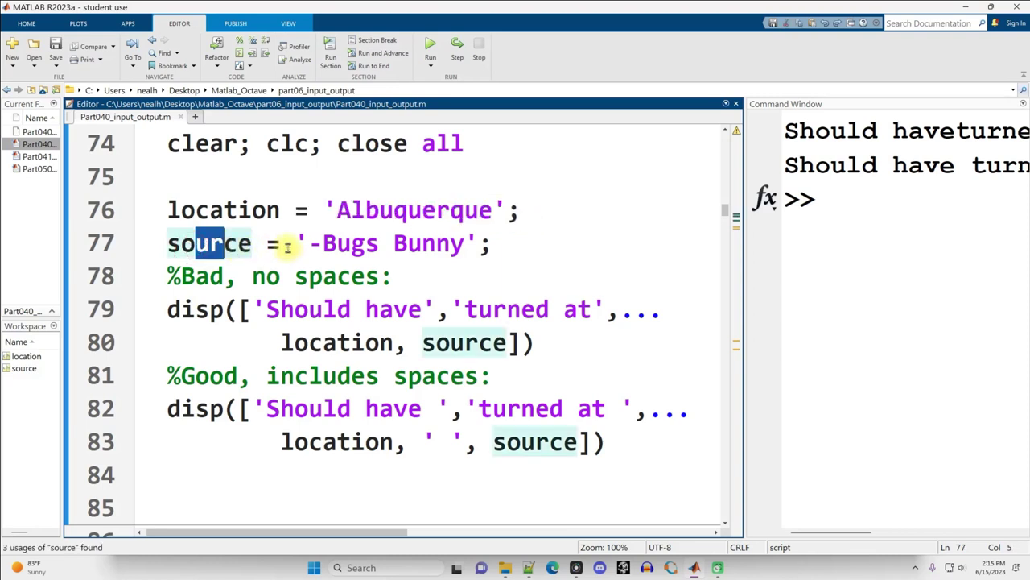
{"action": "left_click_drag", "start_coordinate": [280, 243], "coordinate": [501, 243]}
{"action": "left_click_drag", "start_coordinate": [180, 276], "coordinate": [550, 349]}
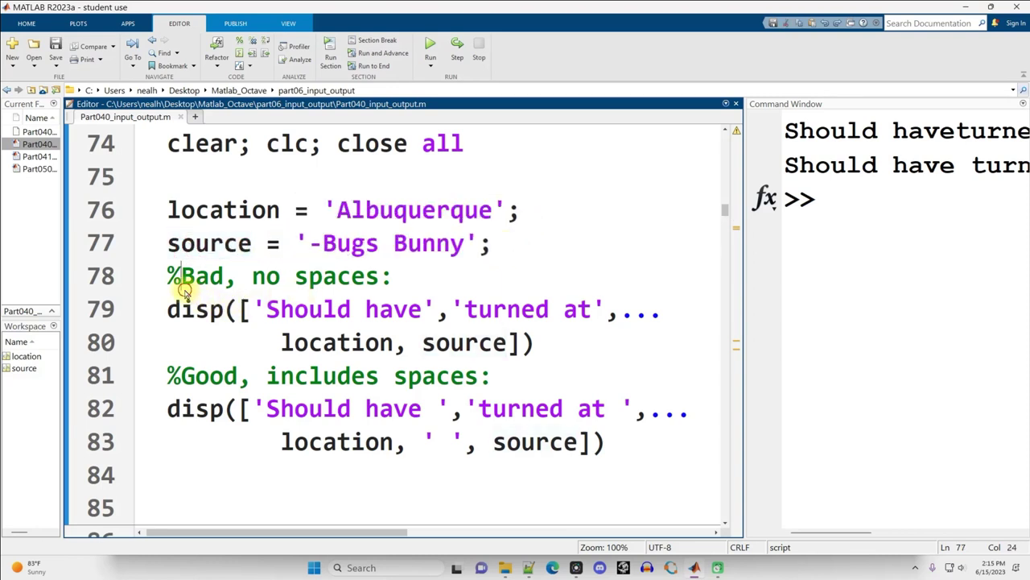
{"action": "left_click", "coordinate": [550, 350]}
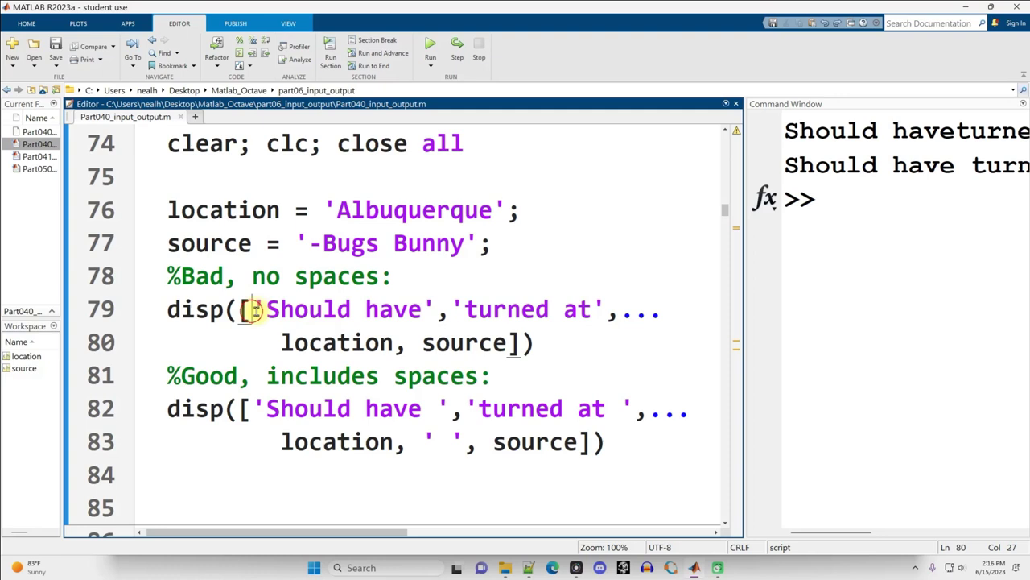
Examine the 'Should have' and 'turned at' pieces and location/source variables, then place the caret after line 79's first comma
{"action": "left_click_drag", "start_coordinate": [252, 309], "coordinate": [437, 314]}
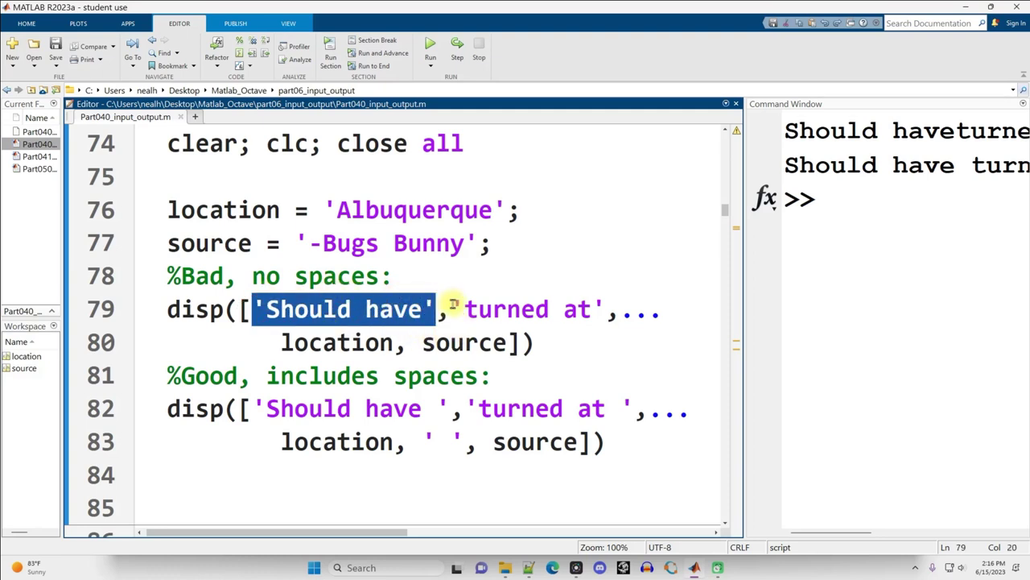
{"action": "left_click_drag", "start_coordinate": [452, 310], "coordinate": [702, 322]}
{"action": "left_click", "coordinate": [629, 307]}
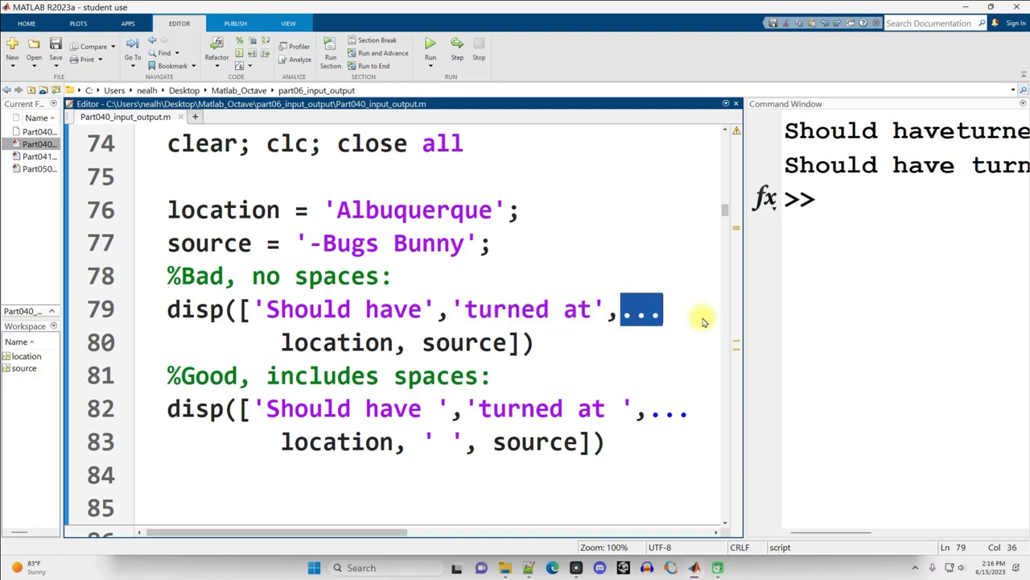
{"action": "left_click_drag", "start_coordinate": [229, 338], "coordinate": [582, 344]}
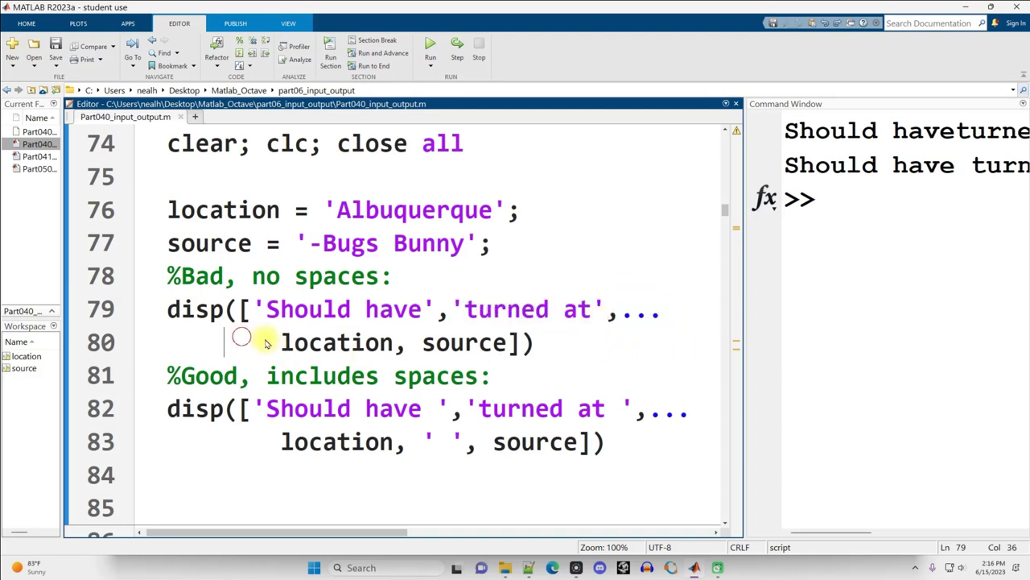
{"action": "left_click", "coordinate": [612, 339]}
{"action": "double_click", "coordinate": [298, 343]}
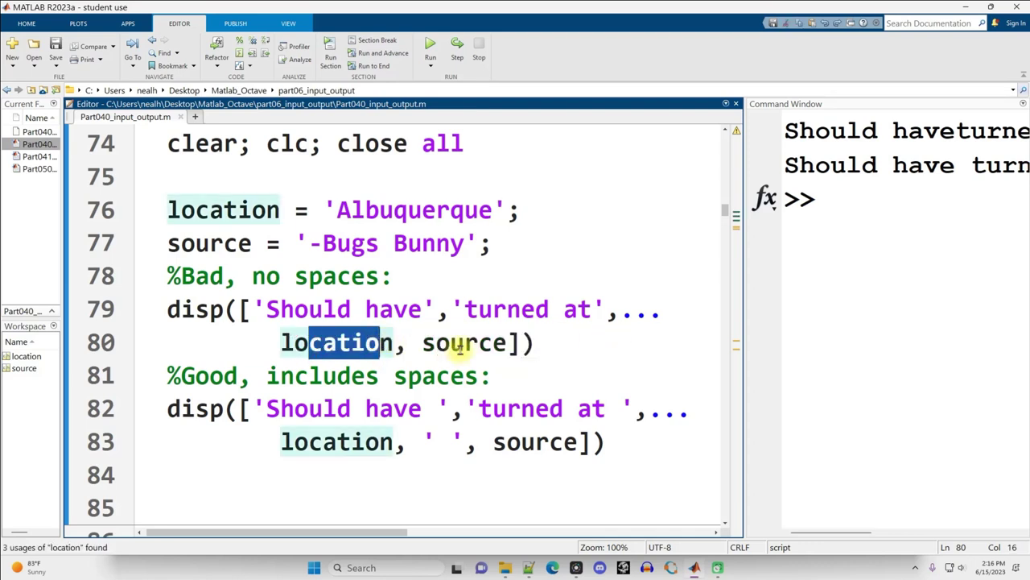
{"action": "left_click_drag", "start_coordinate": [420, 342], "coordinate": [507, 344]}
{"action": "left_click", "coordinate": [585, 347]}
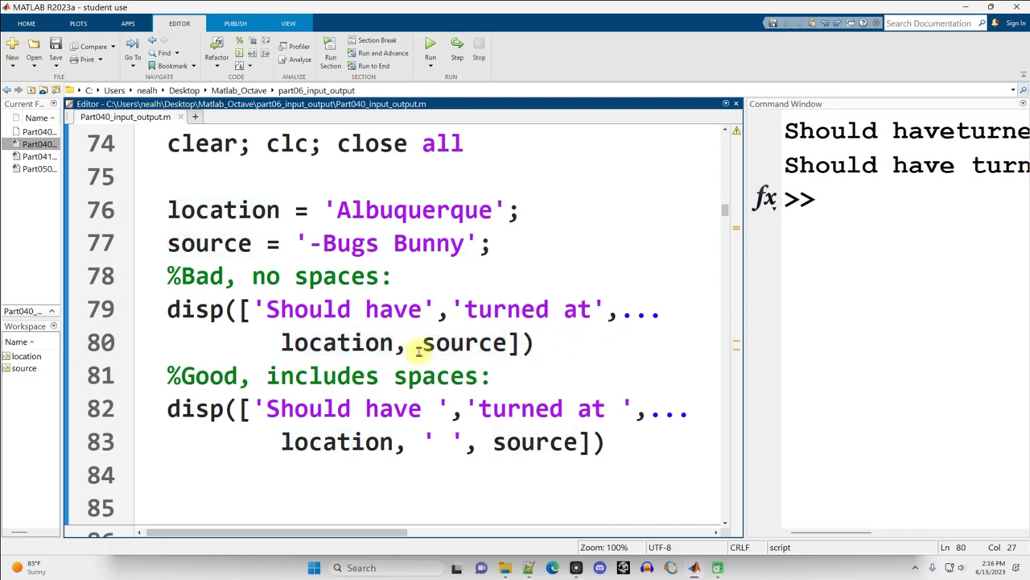
{"action": "left_click_drag", "start_coordinate": [421, 343], "coordinate": [407, 343]}
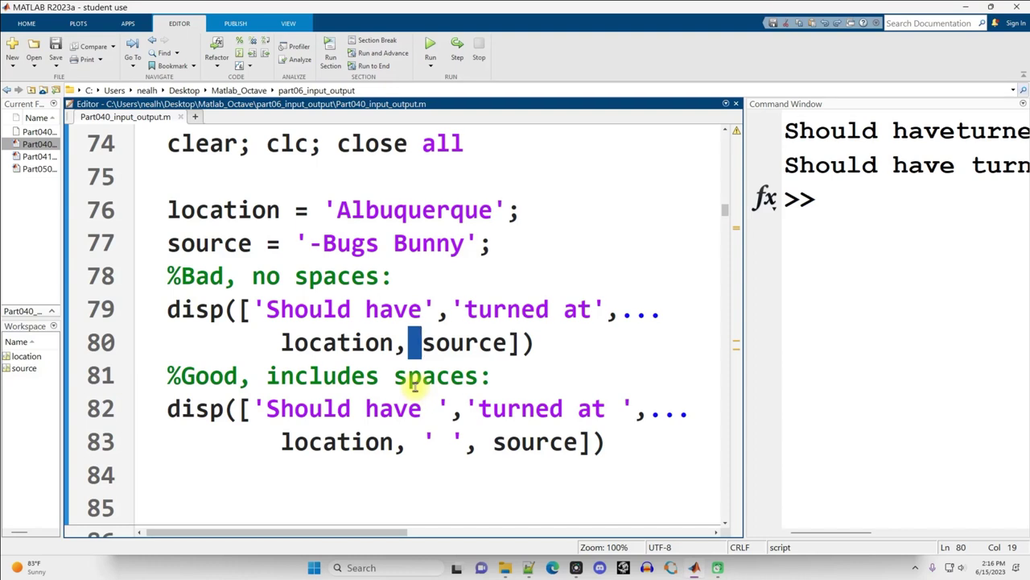
{"action": "left_click", "coordinate": [447, 309]}
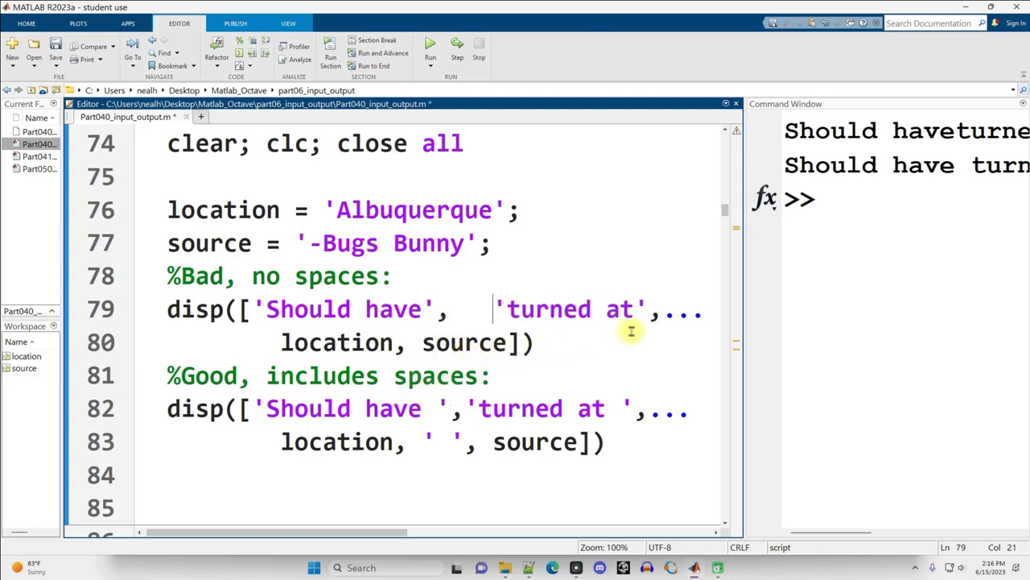
{"action": "left_click", "coordinate": [661, 309]}
{"action": "left_click", "coordinate": [631, 309]}
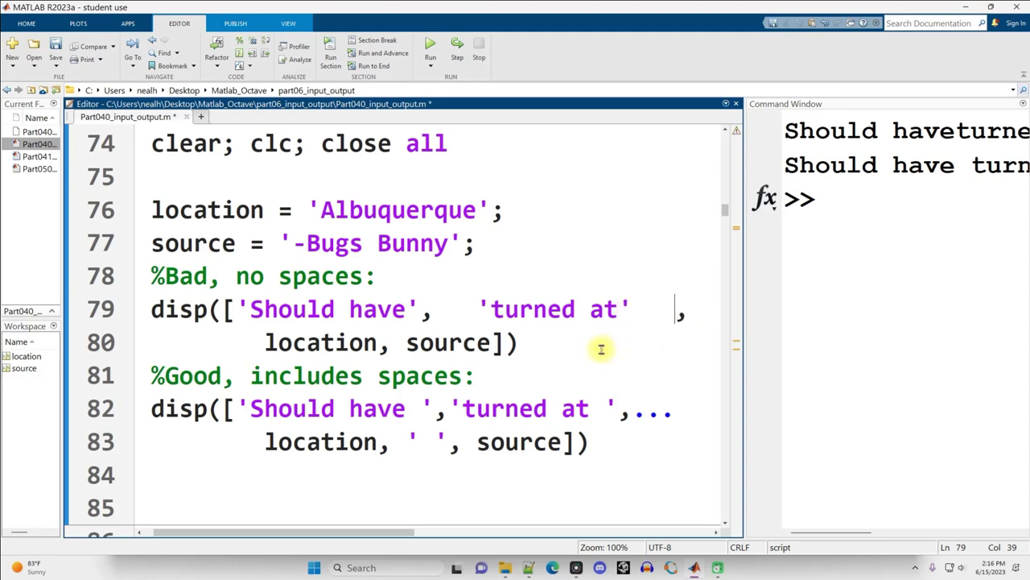
{"action": "left_click", "coordinate": [418, 309]}
{"action": "left_click", "coordinate": [233, 312]}
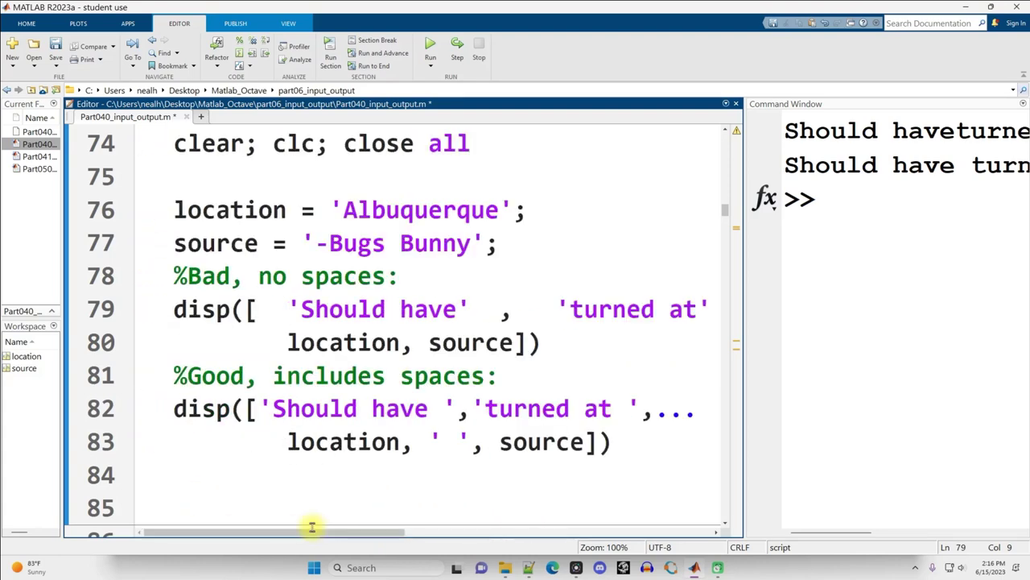
{"action": "left_click_drag", "start_coordinate": [354, 536], "coordinate": [306, 535]}
{"action": "left_click_drag", "start_coordinate": [206, 406], "coordinate": [603, 439]}
{"action": "left_click", "coordinate": [610, 442]}
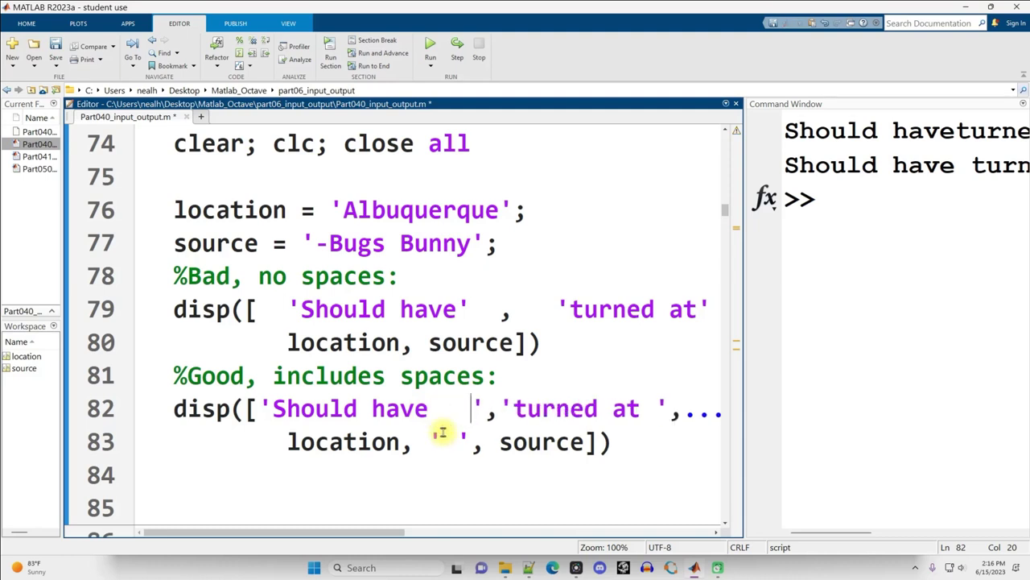
{"action": "left_click_drag", "start_coordinate": [429, 409], "coordinate": [470, 409]}
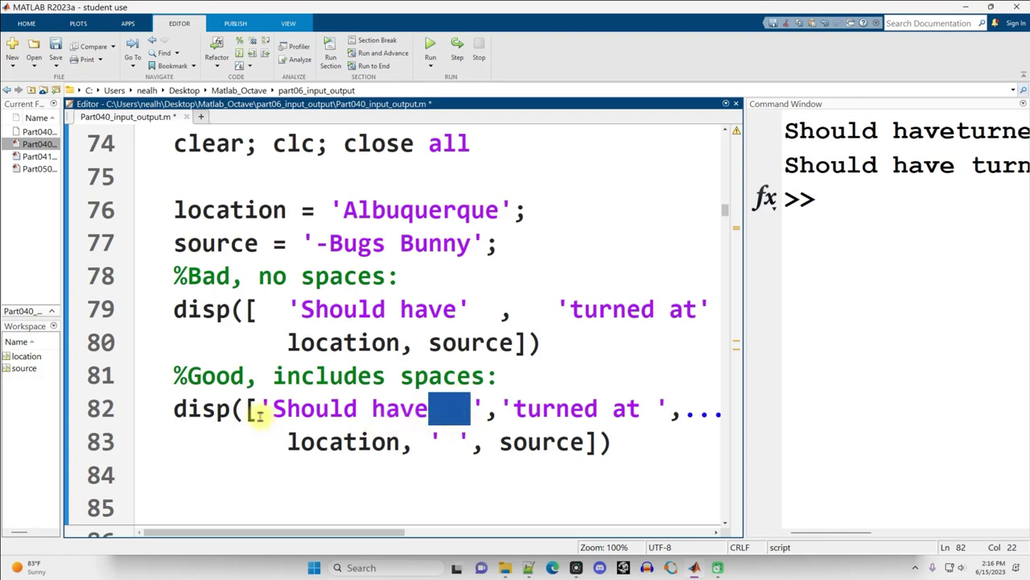
{"action": "left_click_drag", "start_coordinate": [261, 409], "coordinate": [485, 413]}
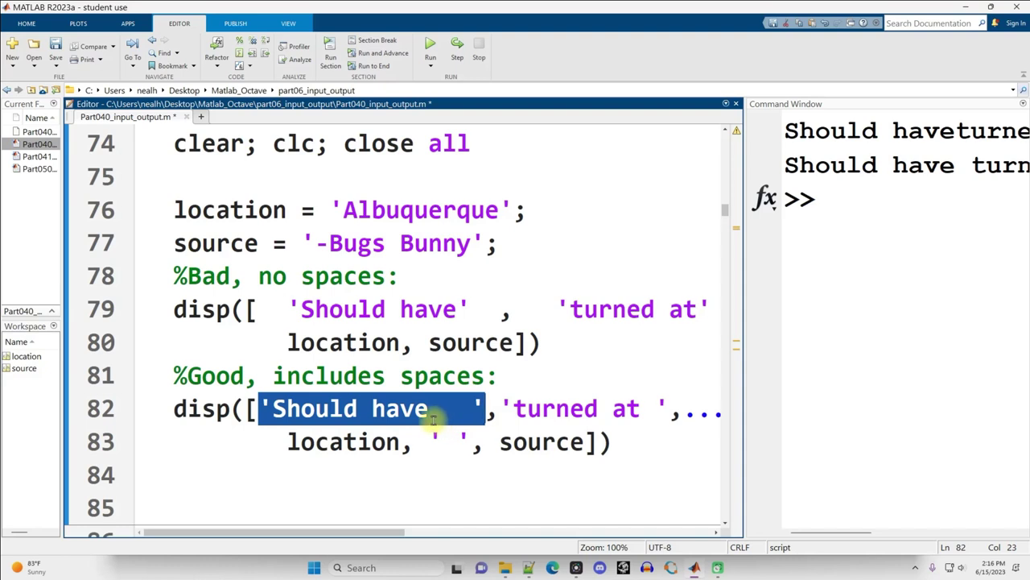
{"action": "left_click", "coordinate": [471, 412]}
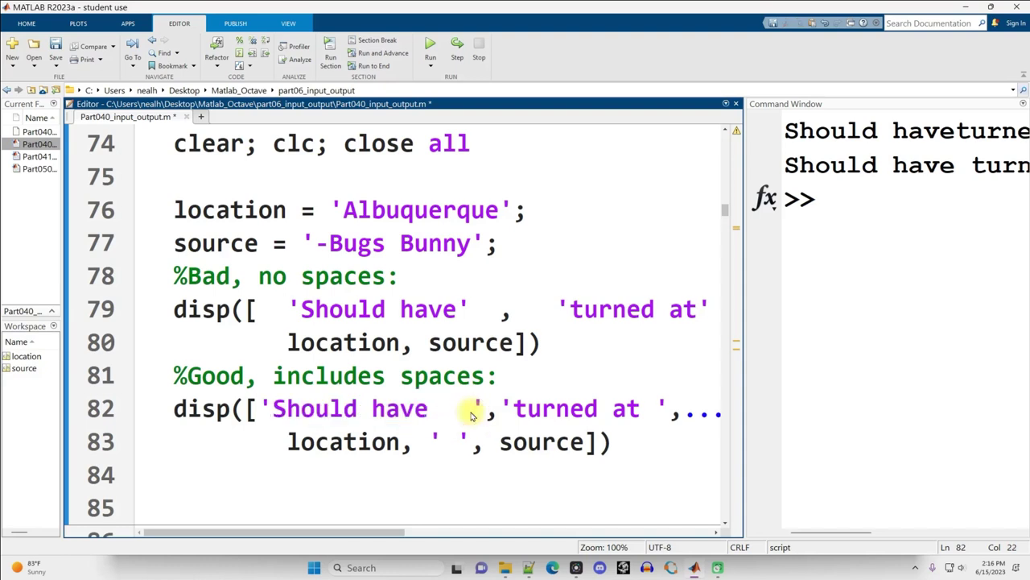
{"action": "key", "text": "BackSpace"}
{"action": "key", "text": "BackSpace"}
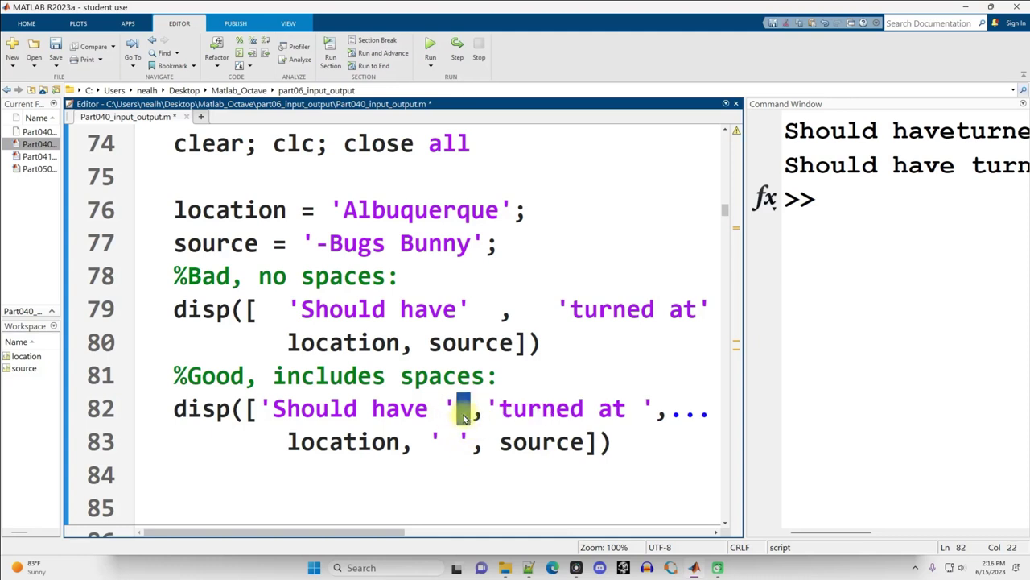
{"action": "key", "text": "Delete"}
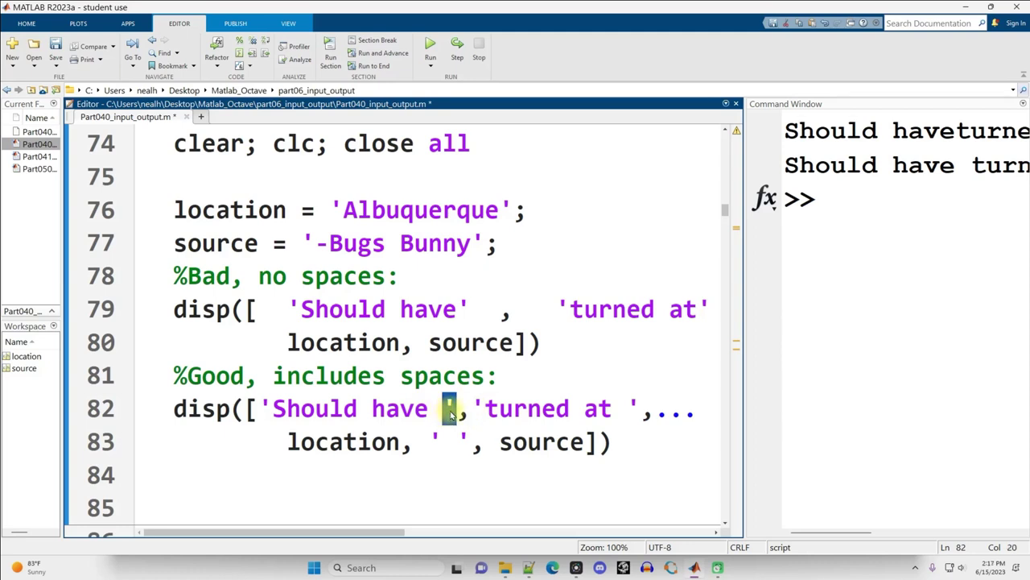
{"action": "left_click_drag", "start_coordinate": [452, 412], "coordinate": [259, 411]}
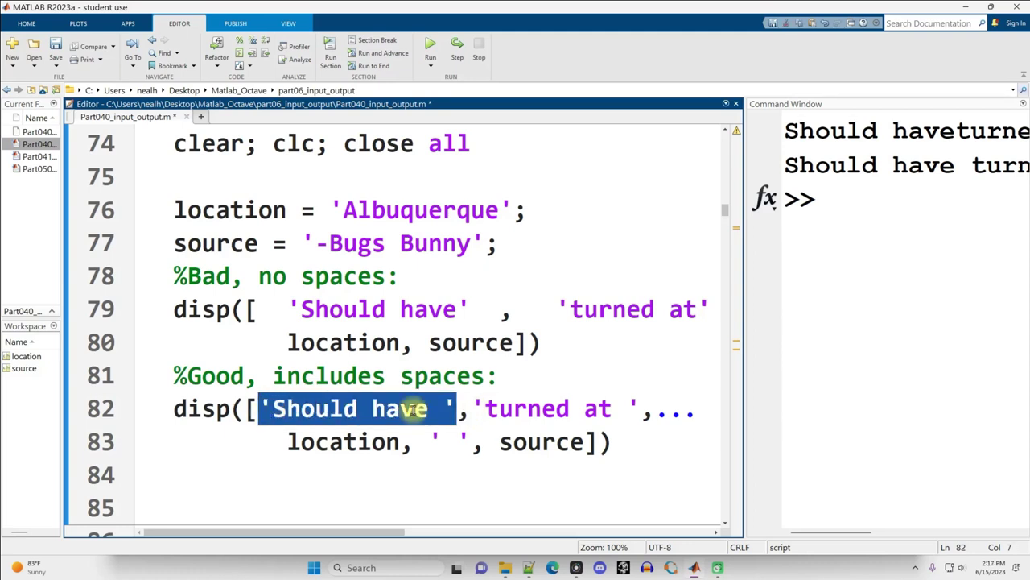
{"action": "left_click", "coordinate": [651, 412]}
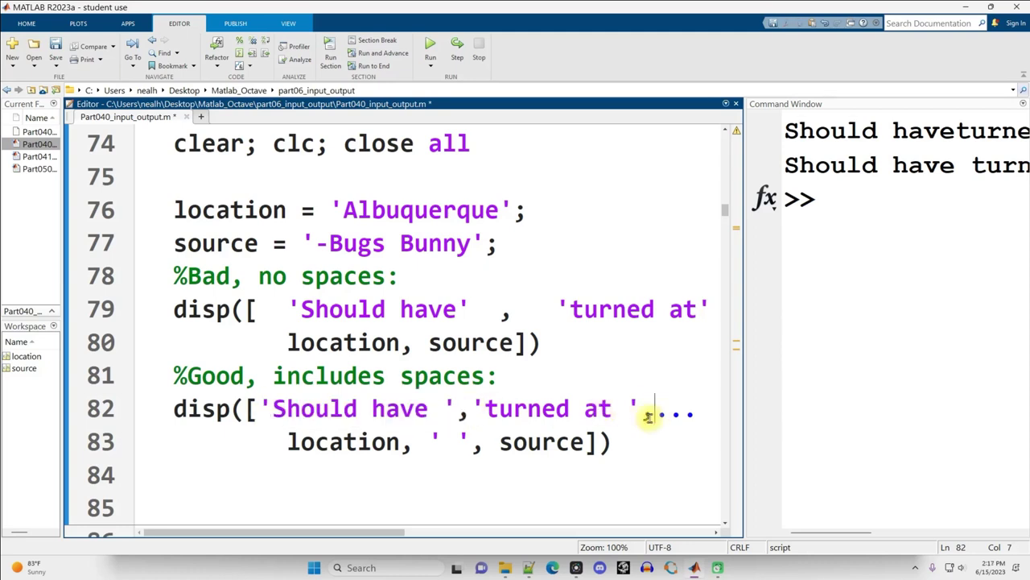
{"action": "left_click_drag", "start_coordinate": [202, 211], "coordinate": [567, 240]}
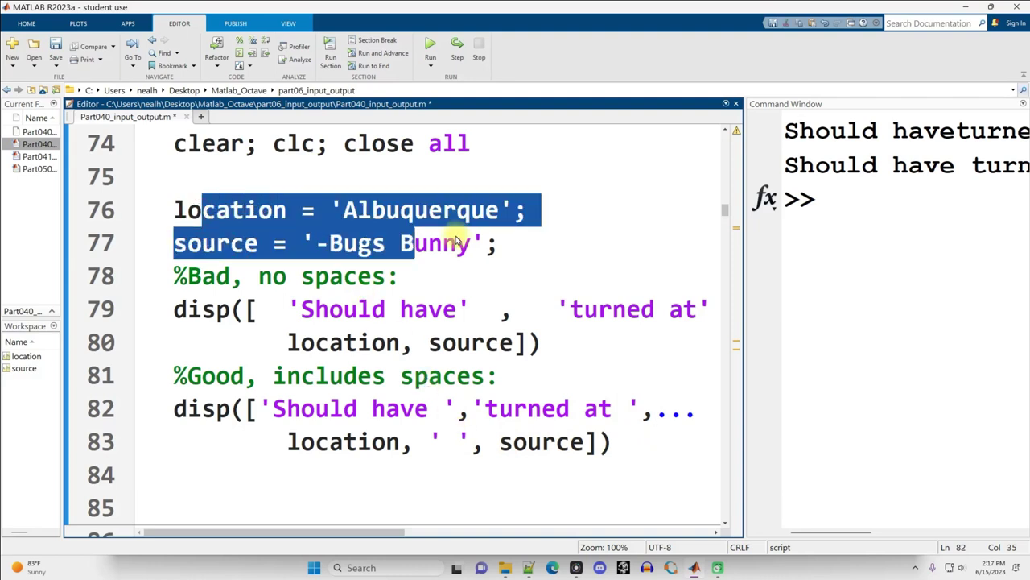
{"action": "left_click", "coordinate": [564, 235]}
{"action": "type", "text": "-"}
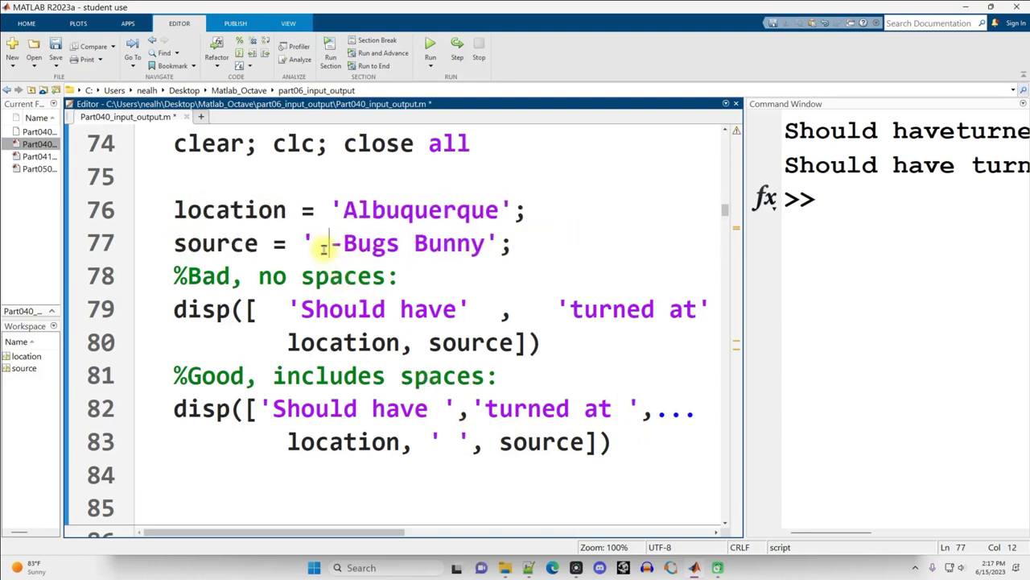
{"action": "left_click_drag", "start_coordinate": [303, 243], "coordinate": [499, 243]}
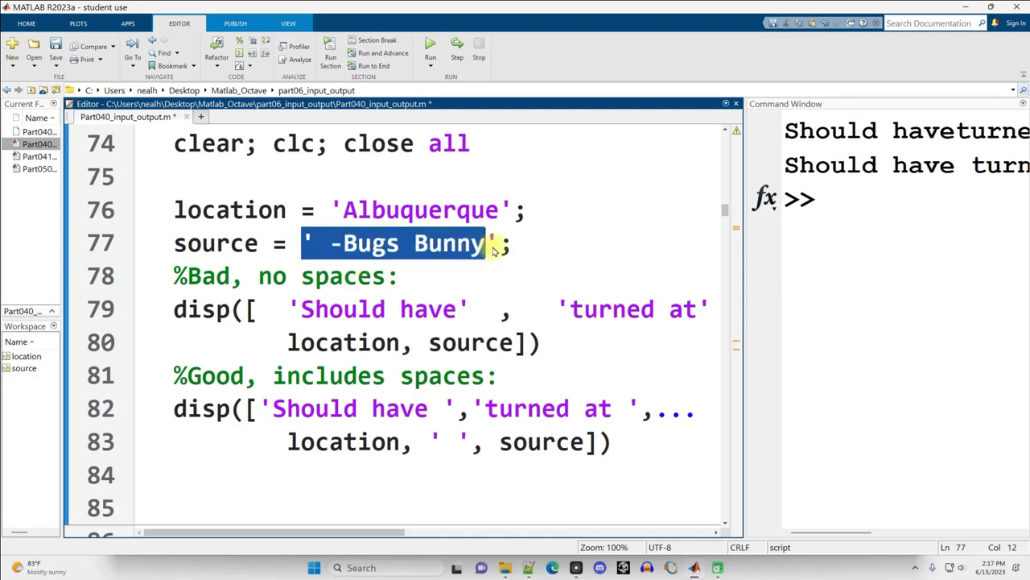
{"action": "left_click_drag", "start_coordinate": [331, 243], "coordinate": [331, 261]}
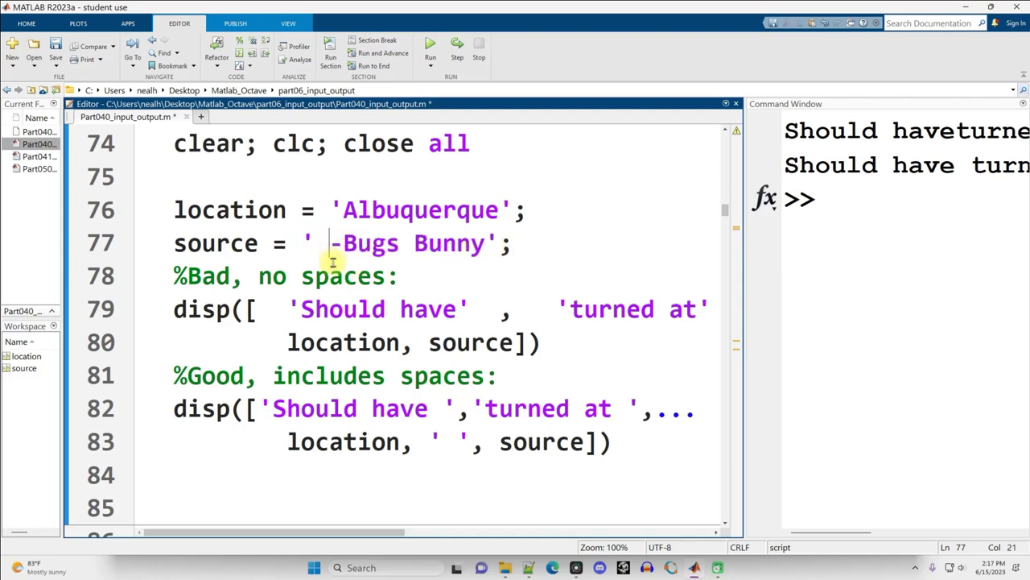
{"action": "key", "text": "BackSpace"}
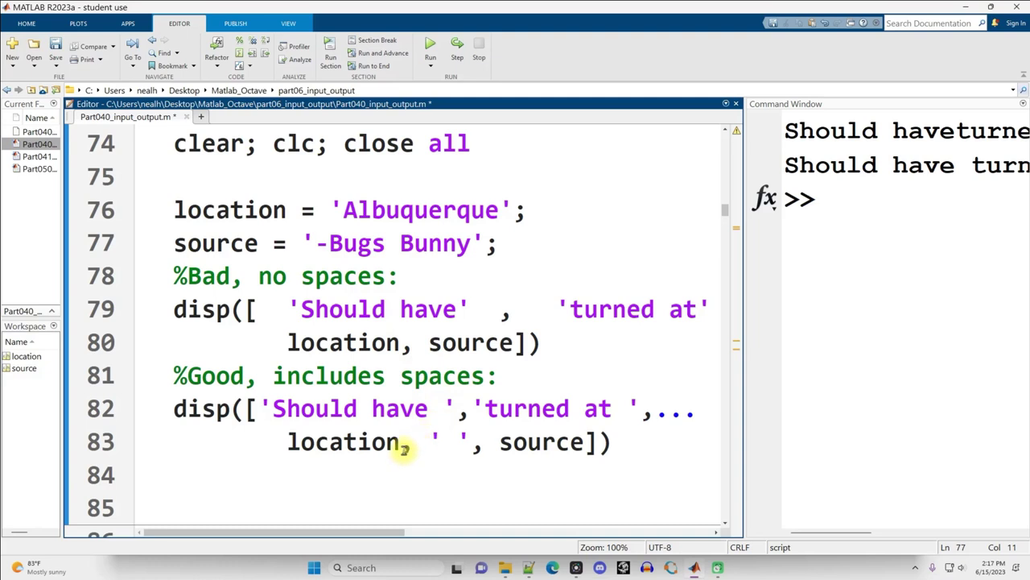
{"action": "mouse_move", "coordinate": [401, 448]}
{"action": "left_mouse_down"}
{"action": "mouse_move", "coordinate": [431, 455]}
{"action": "mouse_move", "coordinate": [483, 444]}
{"action": "mouse_move", "coordinate": [465, 447]}
{"action": "left_mouse_up"}
{"action": "left_click", "coordinate": [499, 443]}
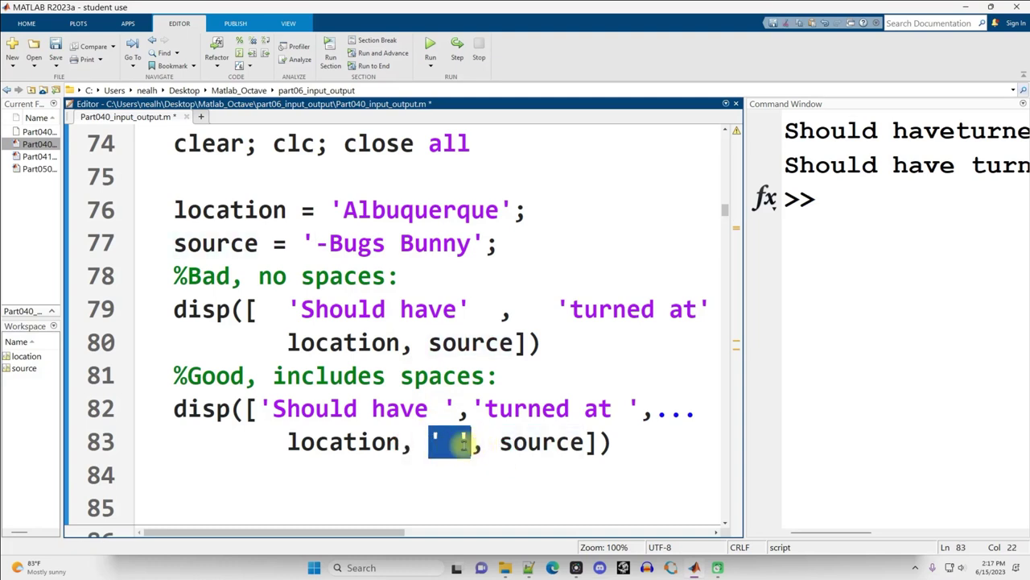
{"action": "left_click", "coordinate": [442, 440]}
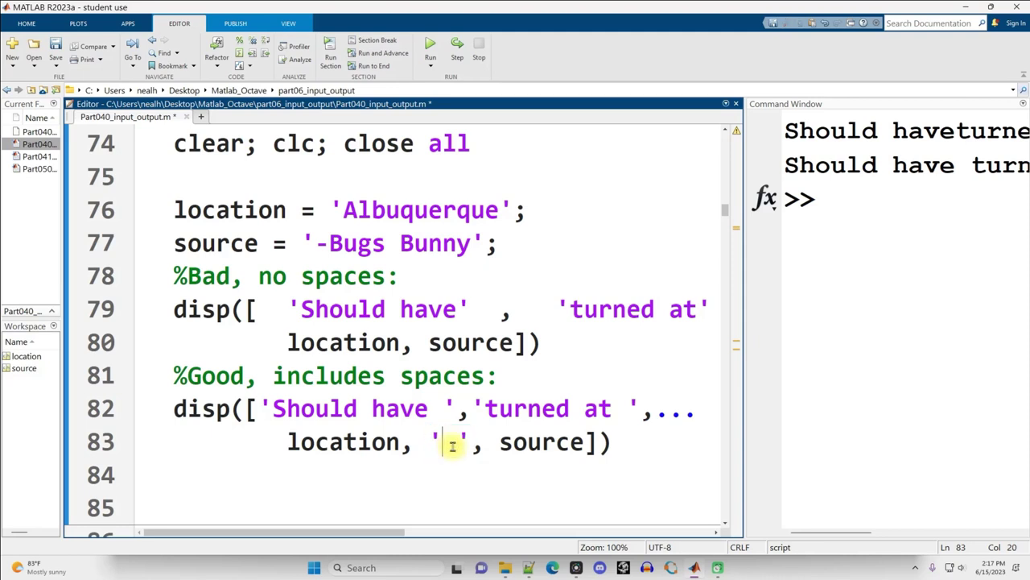
{"action": "double_click", "coordinate": [451, 443]}
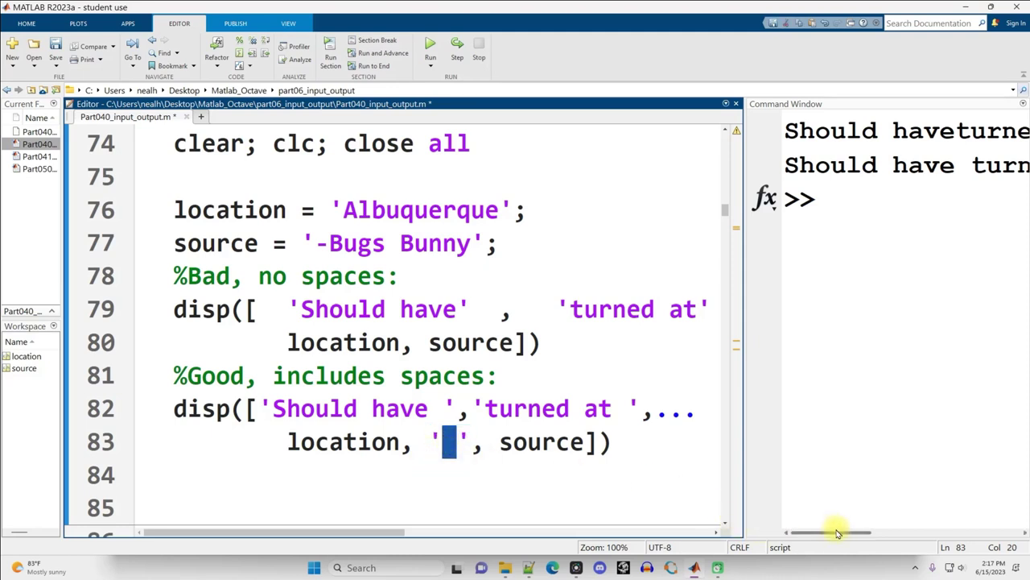
{"action": "left_click_drag", "start_coordinate": [744, 480], "coordinate": [550, 481]}
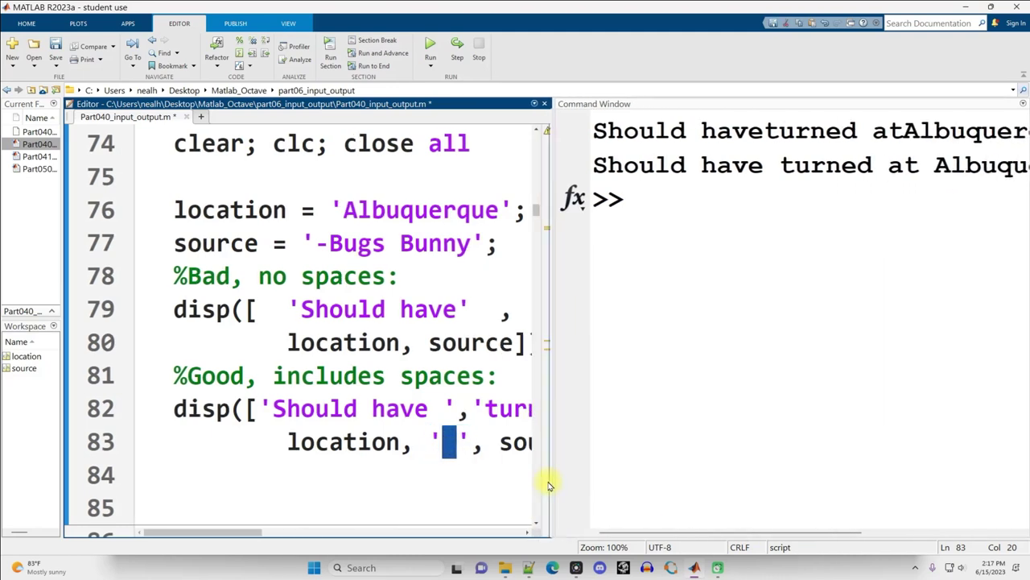
{"action": "left_click_drag", "start_coordinate": [660, 533], "coordinate": [759, 534]}
{"action": "left_click_drag", "start_coordinate": [919, 170], "coordinate": [932, 175]}
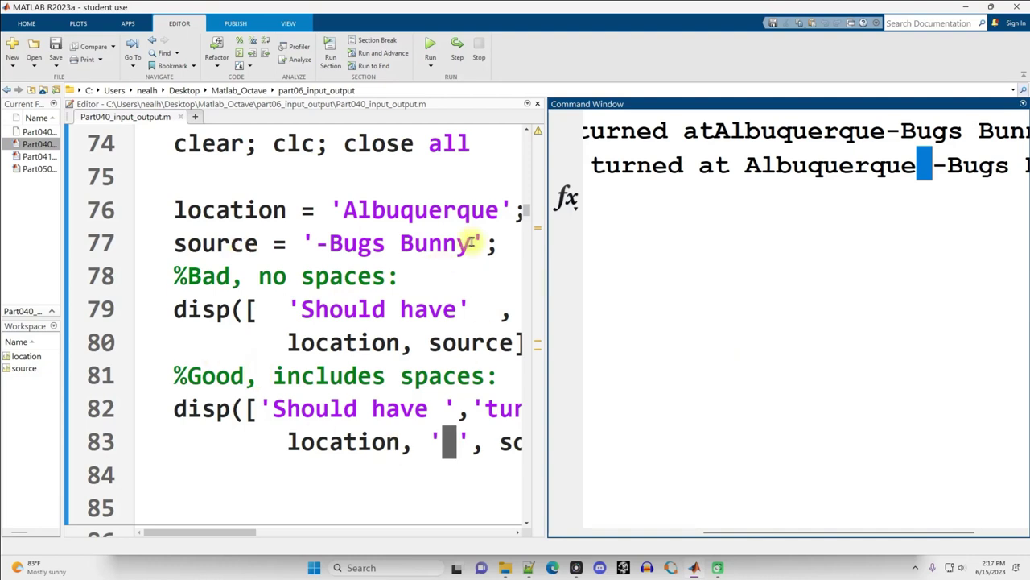
{"action": "left_click_drag", "start_coordinate": [548, 276], "coordinate": [627, 278]}
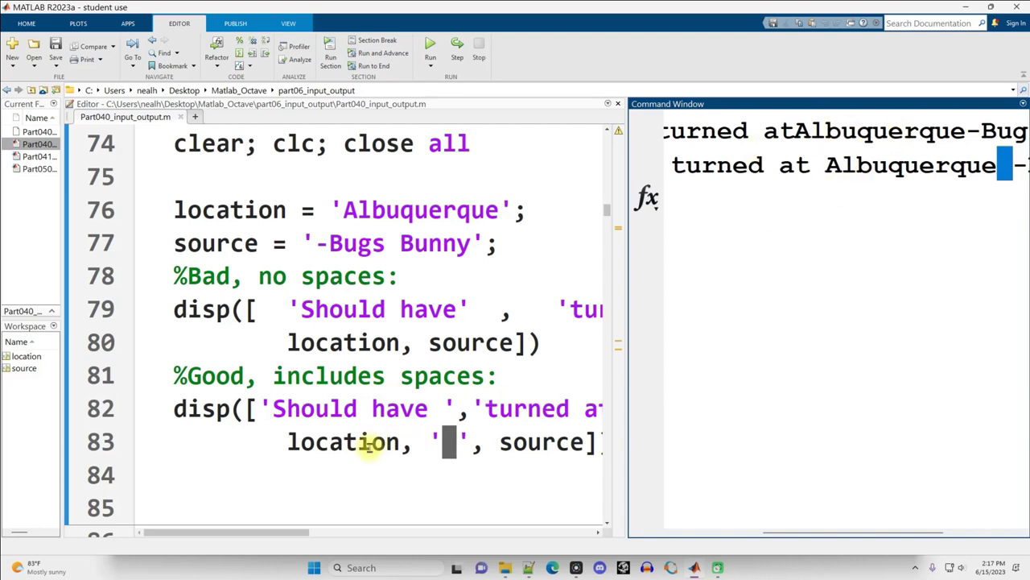
{"action": "left_click", "coordinate": [288, 342]}
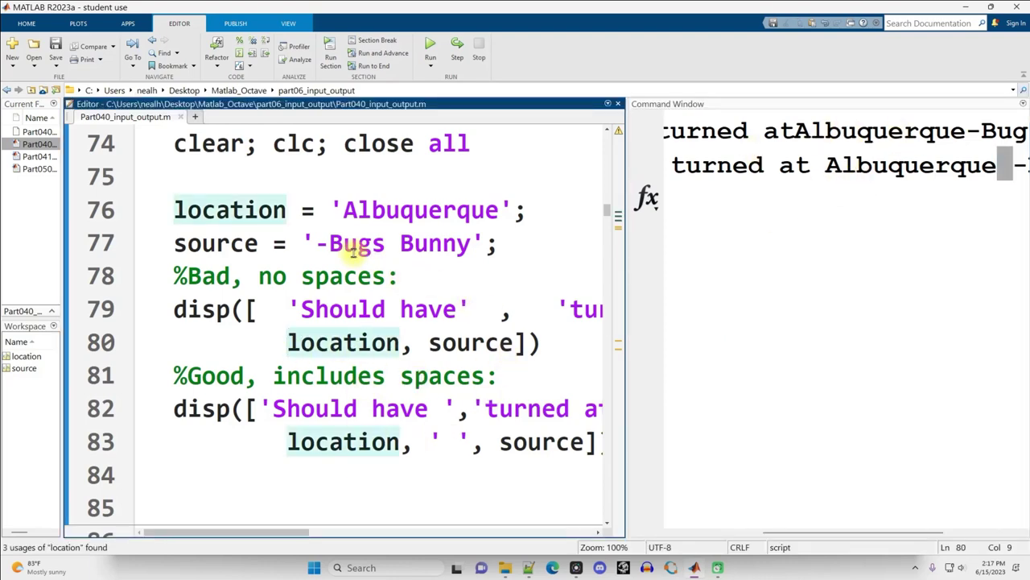
{"action": "scroll", "coordinate": [352, 251], "scroll_direction": "down", "scroll_amount": 2}
Review the 'This is a vector' assignment on line 88 and run the Character strings are vectors section
{"action": "scroll", "coordinate": [352, 251], "scroll_direction": "down", "scroll_amount": 1}
{"action": "scroll", "coordinate": [352, 250], "scroll_direction": "down", "scroll_amount": 1}
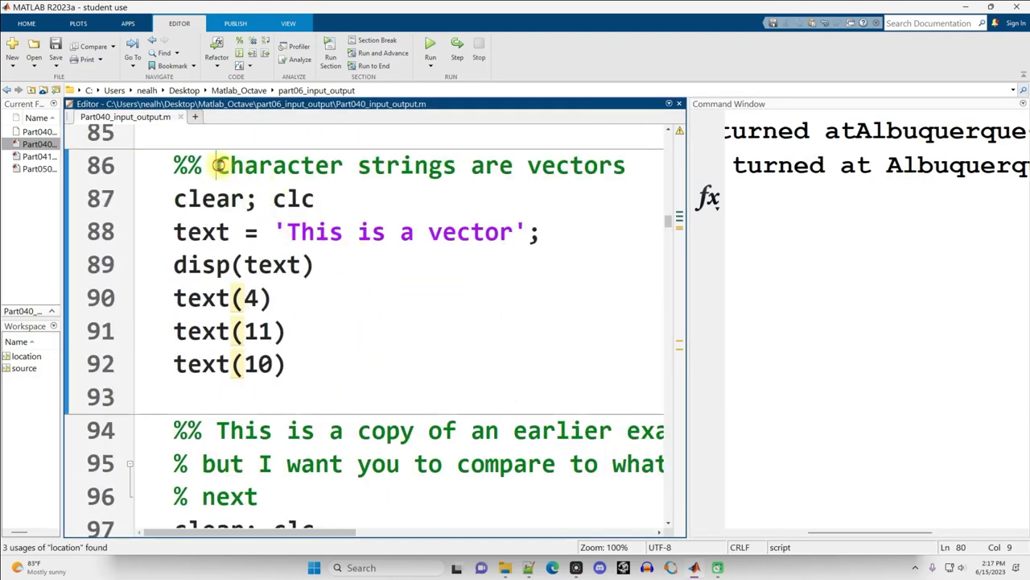
{"action": "left_click_drag", "start_coordinate": [216, 165], "coordinate": [635, 166]}
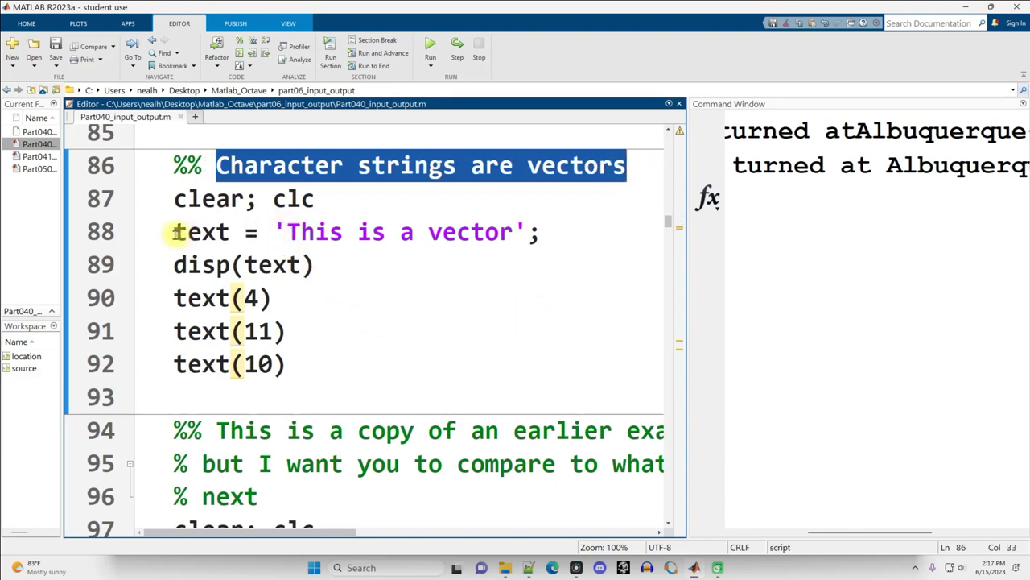
{"action": "left_click_drag", "start_coordinate": [173, 232], "coordinate": [584, 237]}
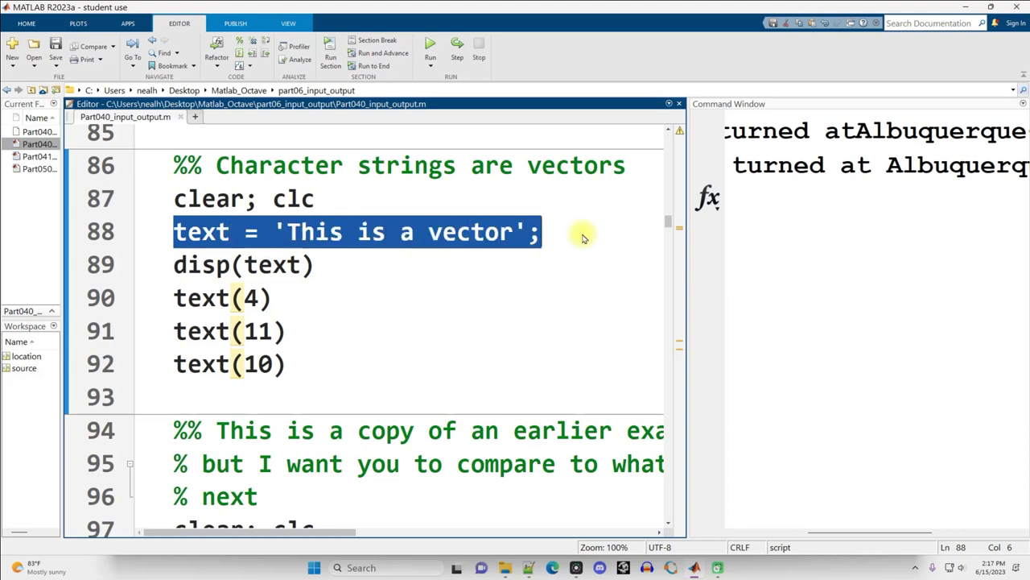
{"action": "left_click", "coordinate": [328, 233]}
{"action": "double_click", "coordinate": [202, 232]}
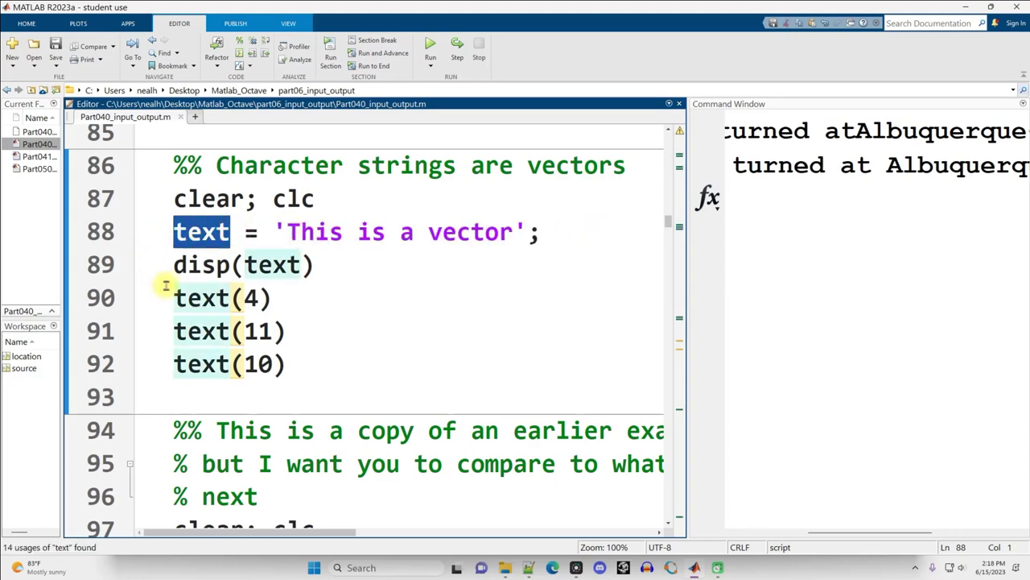
{"action": "left_click_drag", "start_coordinate": [287, 233], "coordinate": [521, 239]}
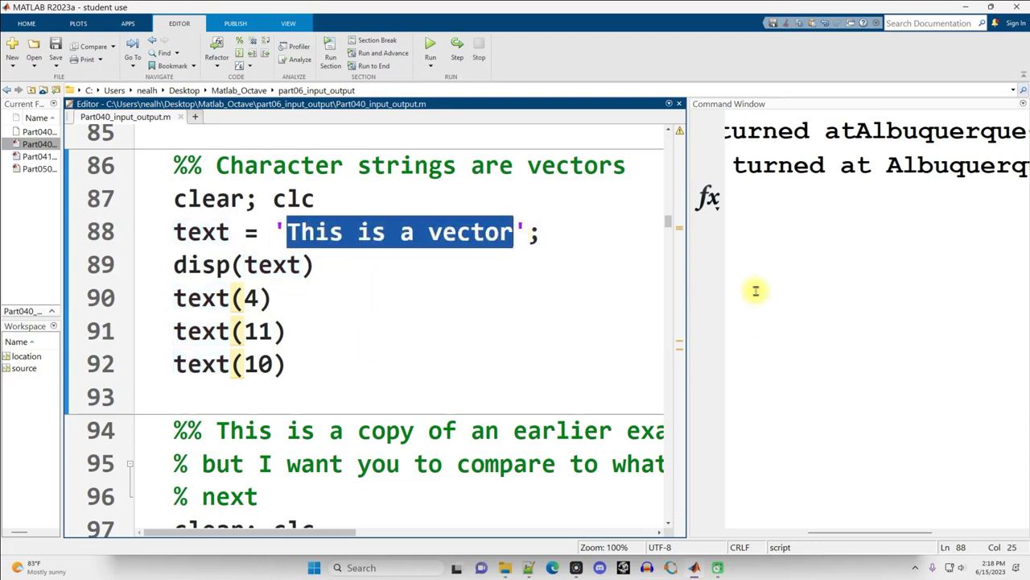
{"action": "left_click", "coordinate": [530, 313]}
{"action": "key", "text": "ctrl+Return"}
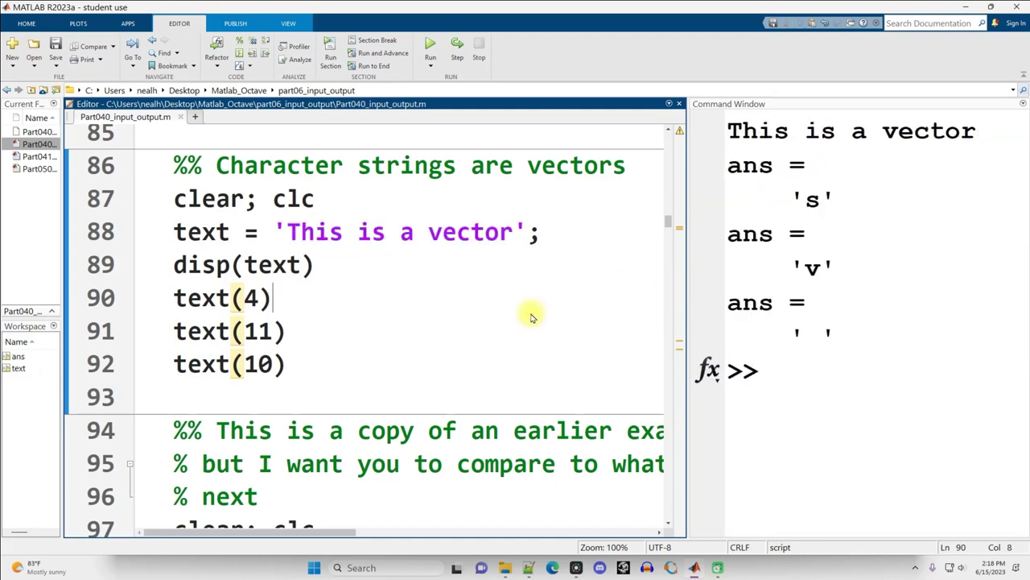
Run length(text) in the Command Window, returning 16
{"action": "left_click", "coordinate": [795, 377]}
{"action": "type", "text": "length(tex"}
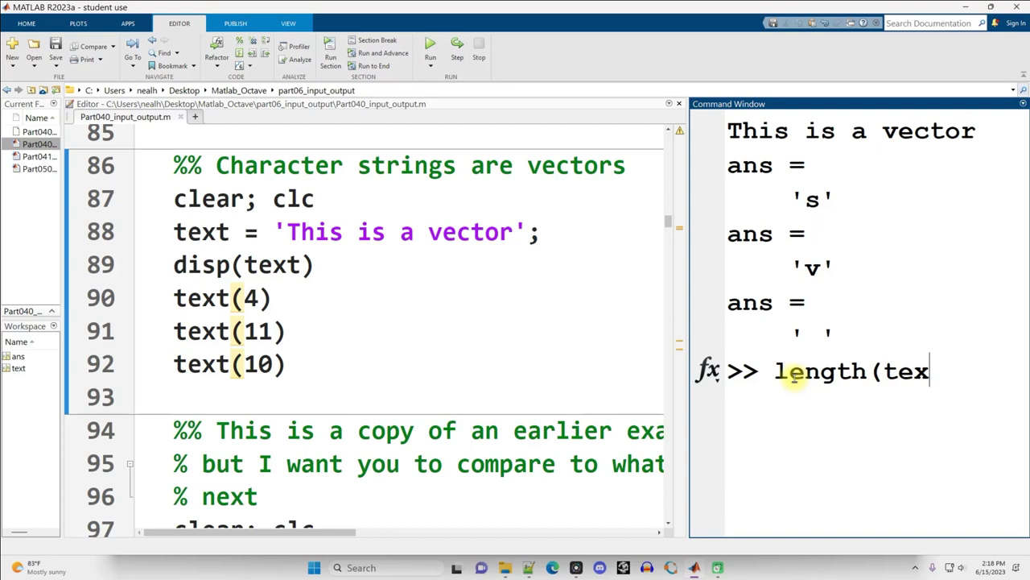
{"action": "type", "text": "t)"}
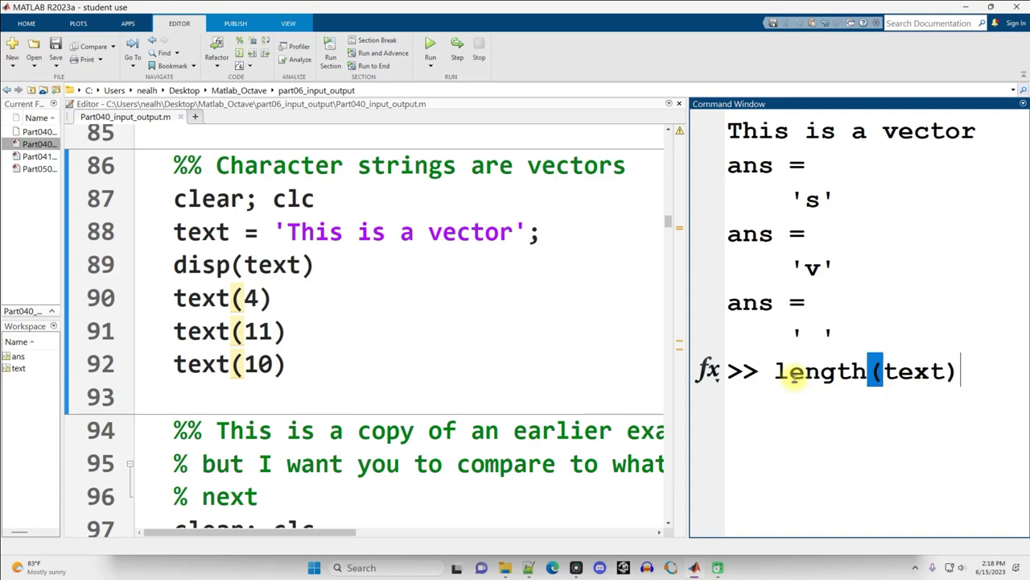
{"action": "key", "text": "Return"}
{"action": "left_click_drag", "start_coordinate": [776, 439], "coordinate": [884, 451]}
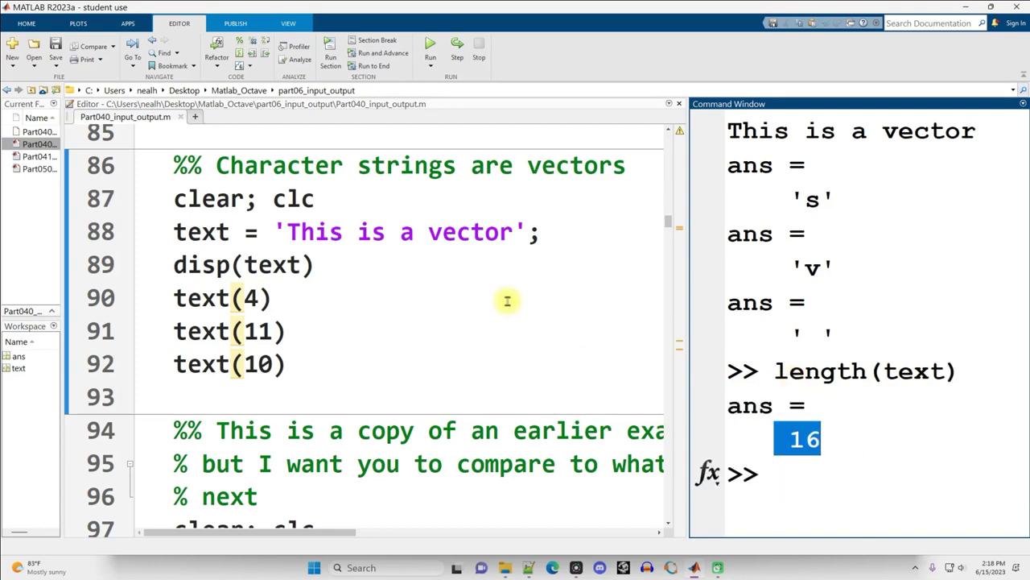
Match the text(4) indexing line to the letter s and its 's' answer
{"action": "left_click_drag", "start_coordinate": [287, 232], "coordinate": [513, 233]}
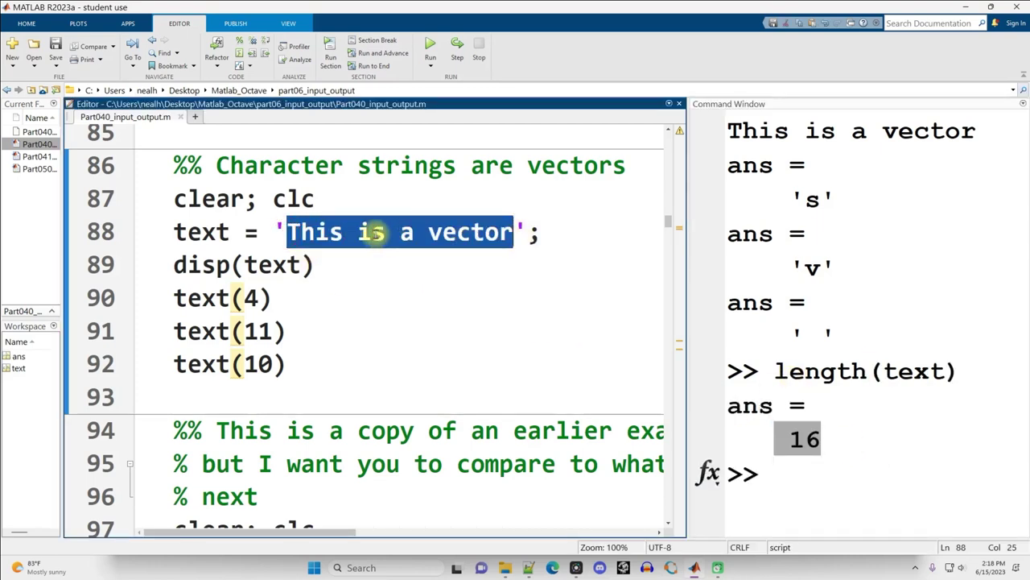
{"action": "left_click_drag", "start_coordinate": [355, 239], "coordinate": [427, 239]}
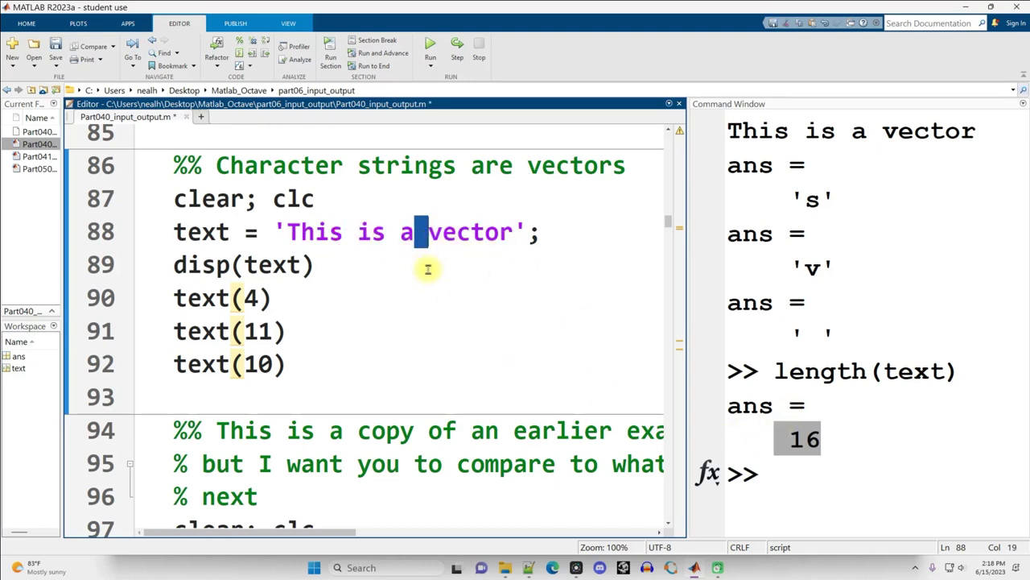
{"action": "left_click", "coordinate": [409, 239]}
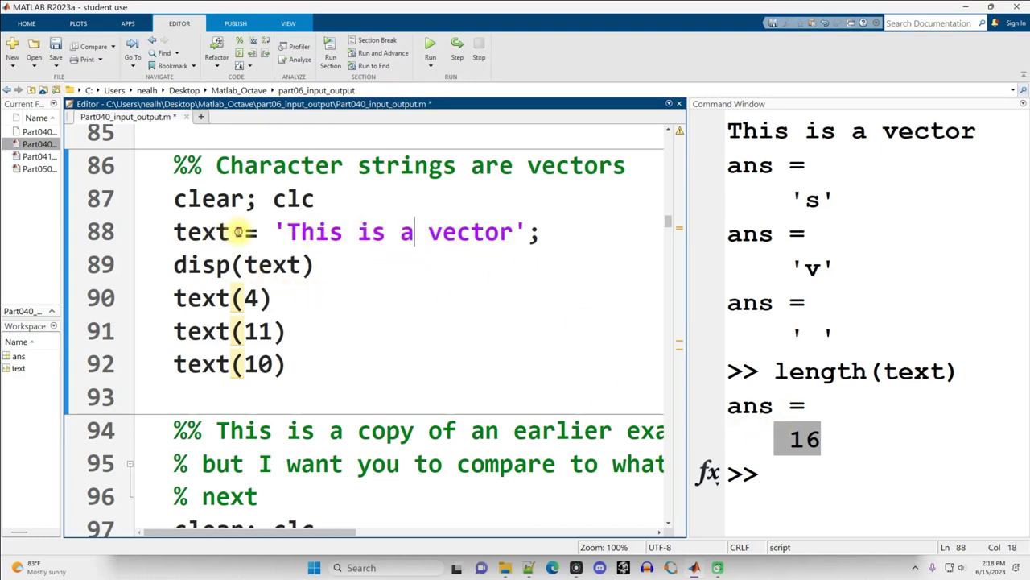
{"action": "left_click_drag", "start_coordinate": [243, 232], "coordinate": [144, 223]}
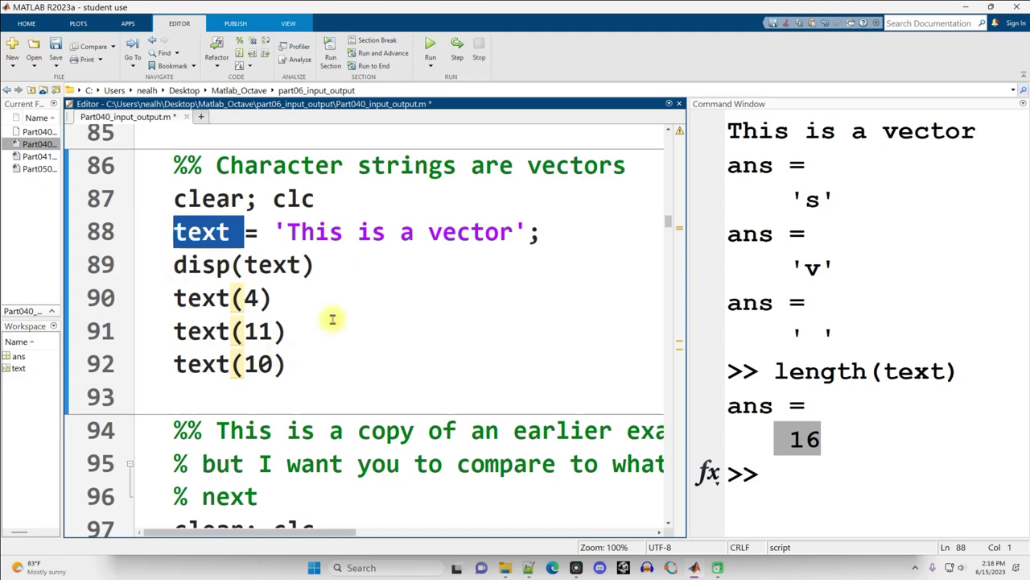
{"action": "left_click_drag", "start_coordinate": [308, 296], "coordinate": [137, 290]}
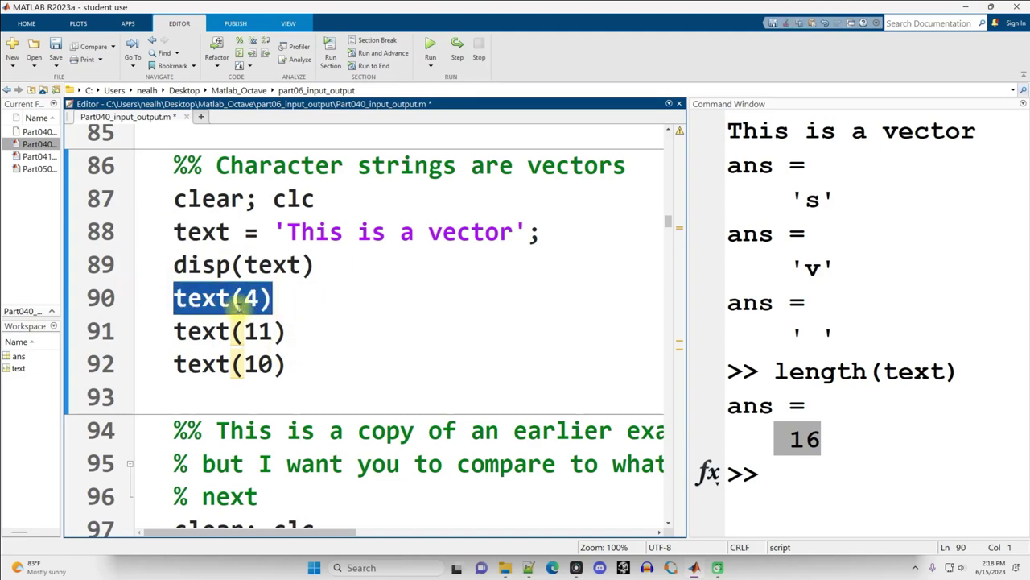
{"action": "mouse_move", "coordinate": [257, 331]}
{"action": "left_click", "coordinate": [780, 129]}
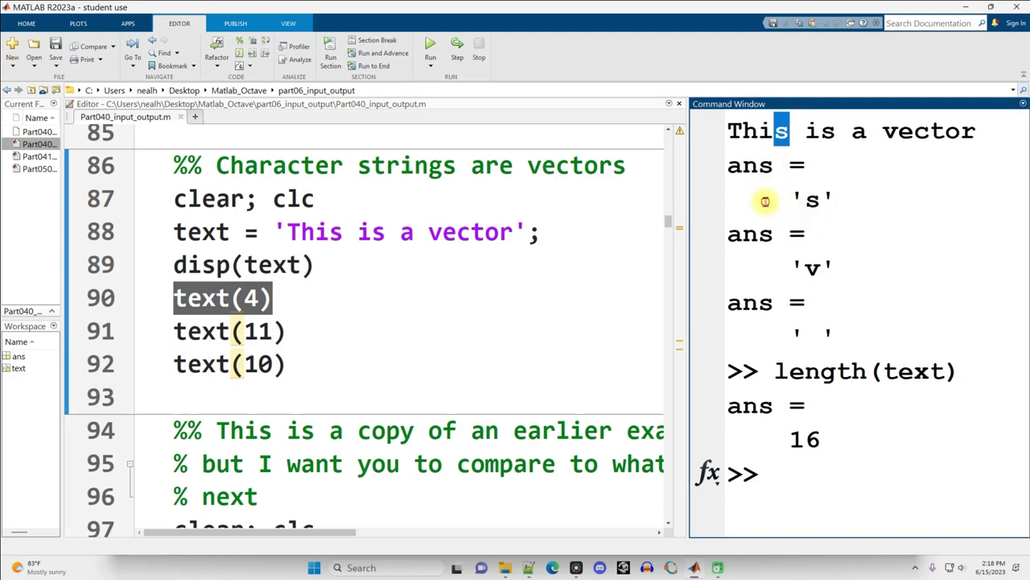
{"action": "left_click_drag", "start_coordinate": [761, 199], "coordinate": [870, 206]}
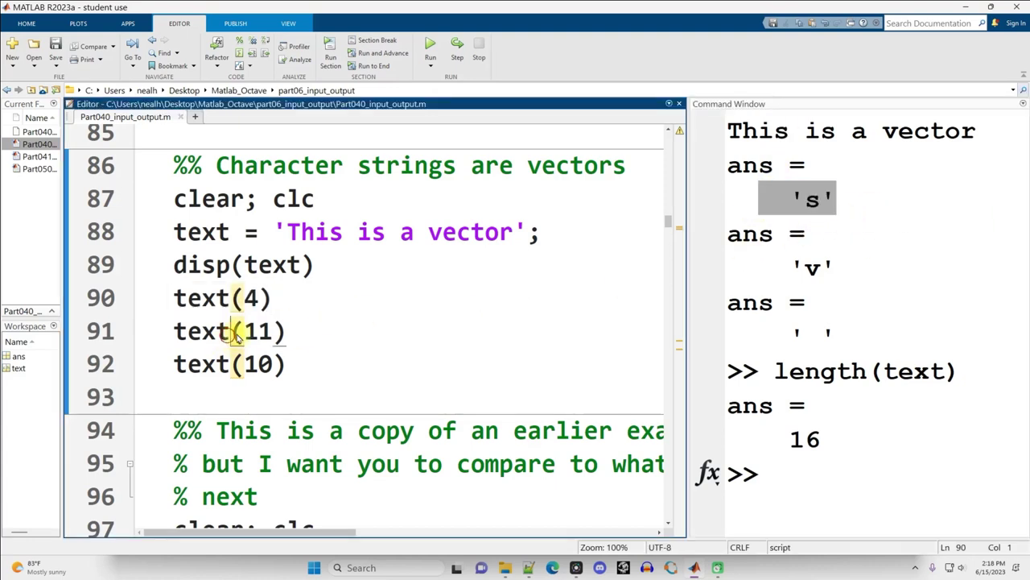
Match text(11) to the 'v' answer and text(10) to the blank-space answer
{"action": "left_click_drag", "start_coordinate": [232, 330], "coordinate": [287, 331]}
{"action": "left_click", "coordinate": [875, 129]}
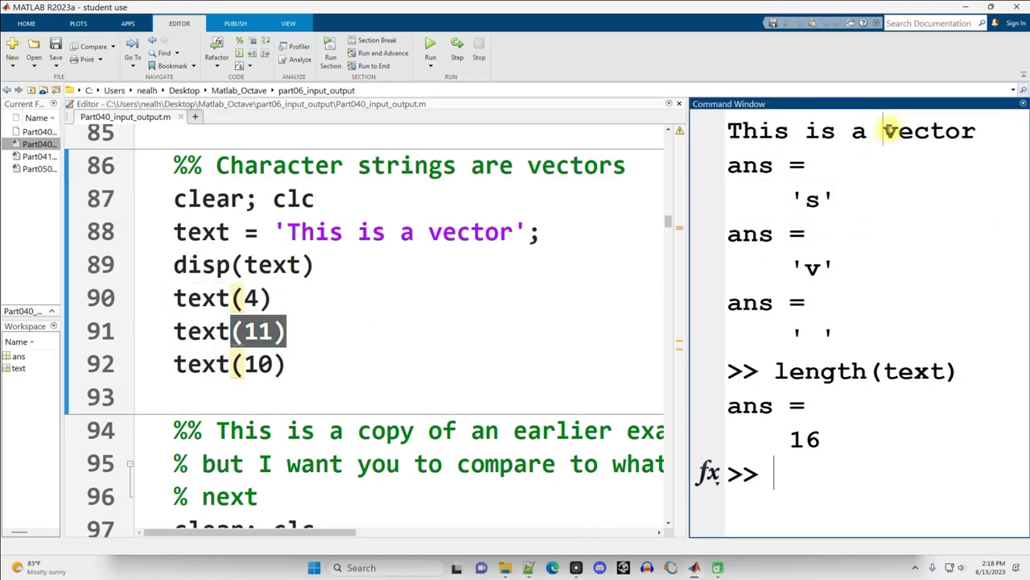
{"action": "mouse_move", "coordinate": [758, 266]}
{"action": "left_mouse_down"}
{"action": "mouse_move", "coordinate": [865, 267]}
{"action": "mouse_move", "coordinate": [796, 274]}
{"action": "mouse_move", "coordinate": [887, 280]}
{"action": "left_mouse_up"}
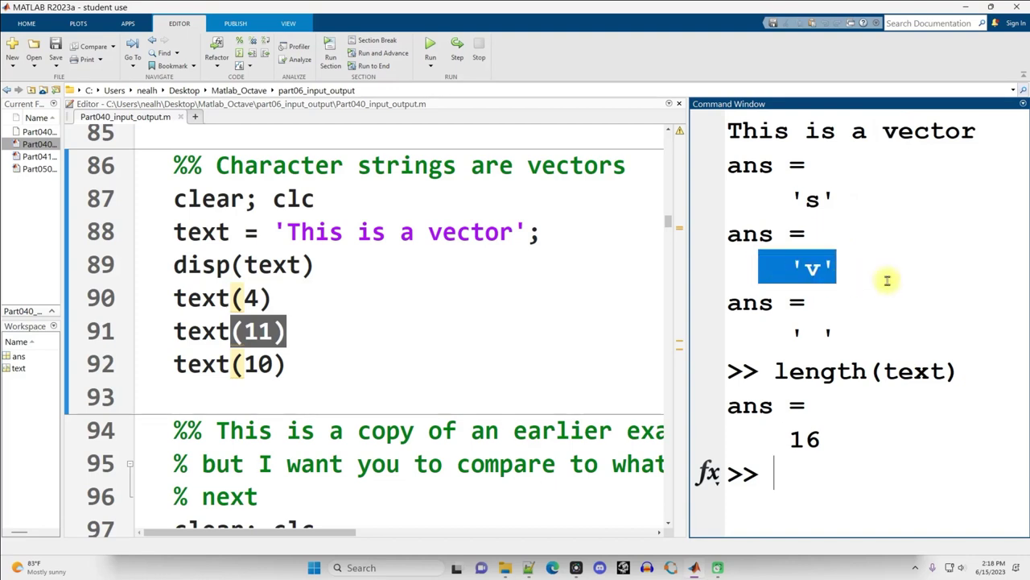
{"action": "left_click_drag", "start_coordinate": [243, 364], "coordinate": [273, 364]}
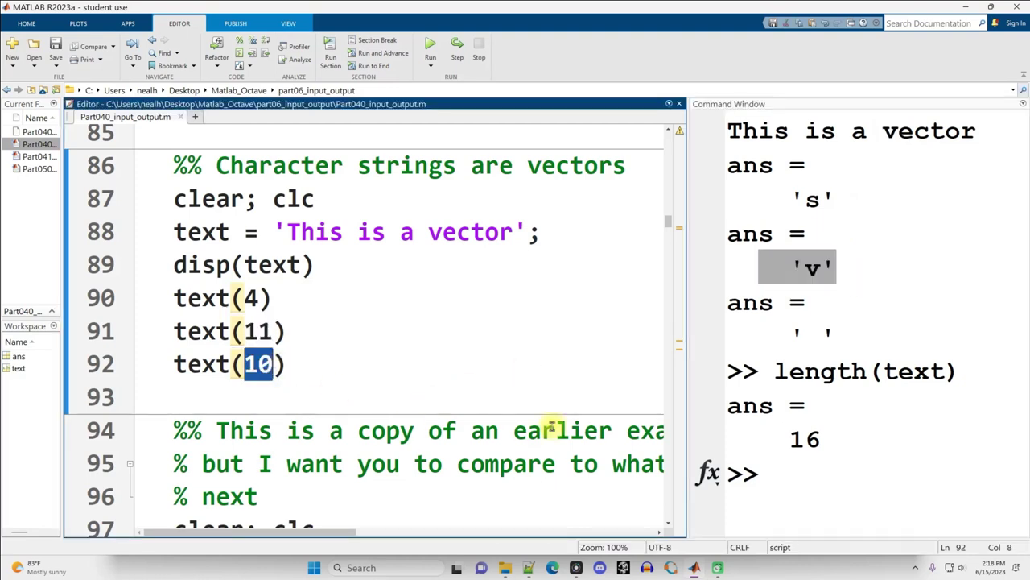
{"action": "left_click", "coordinate": [871, 130]}
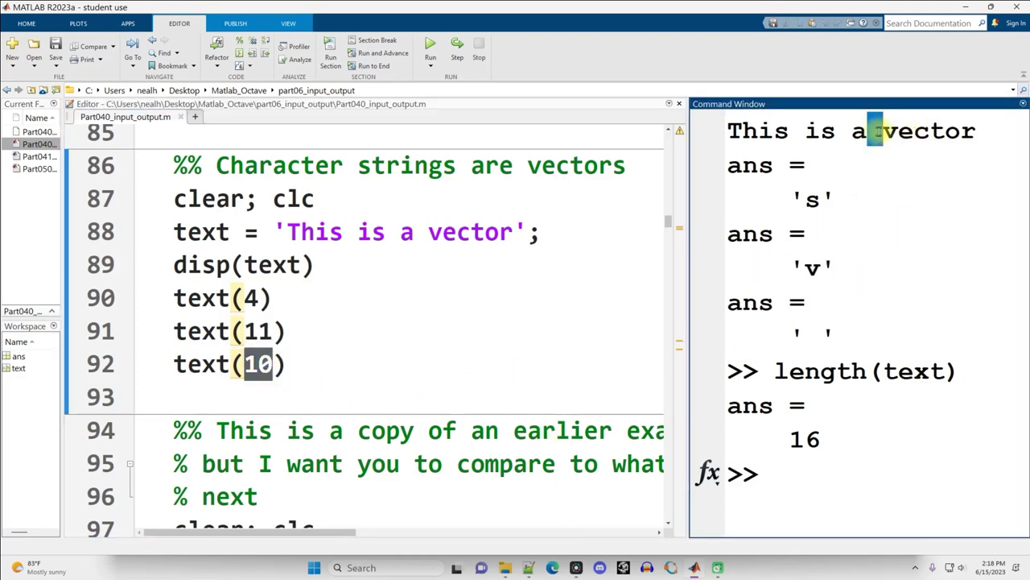
{"action": "double_click", "coordinate": [813, 335]}
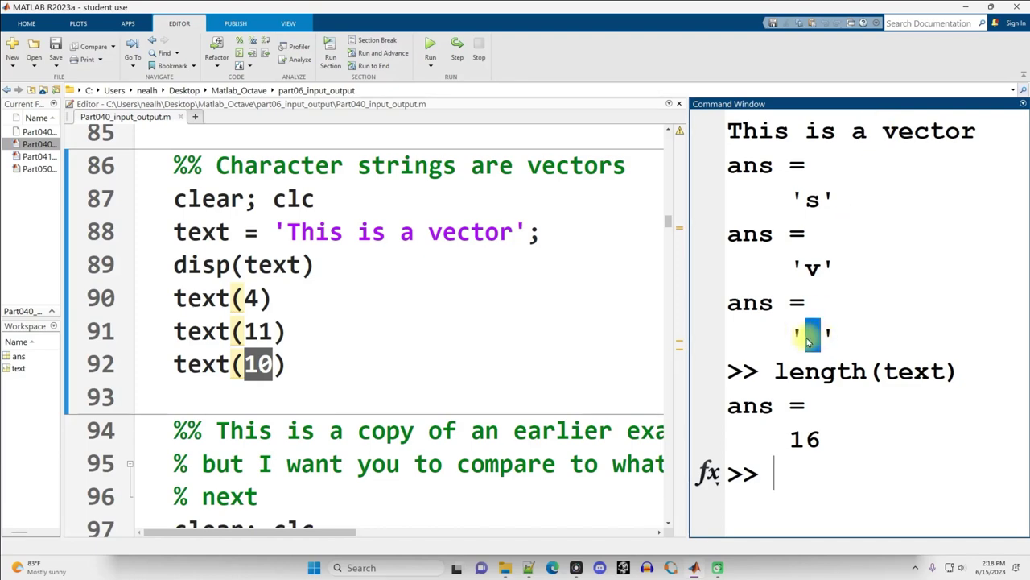
{"action": "left_click_drag", "start_coordinate": [790, 336], "coordinate": [837, 340]}
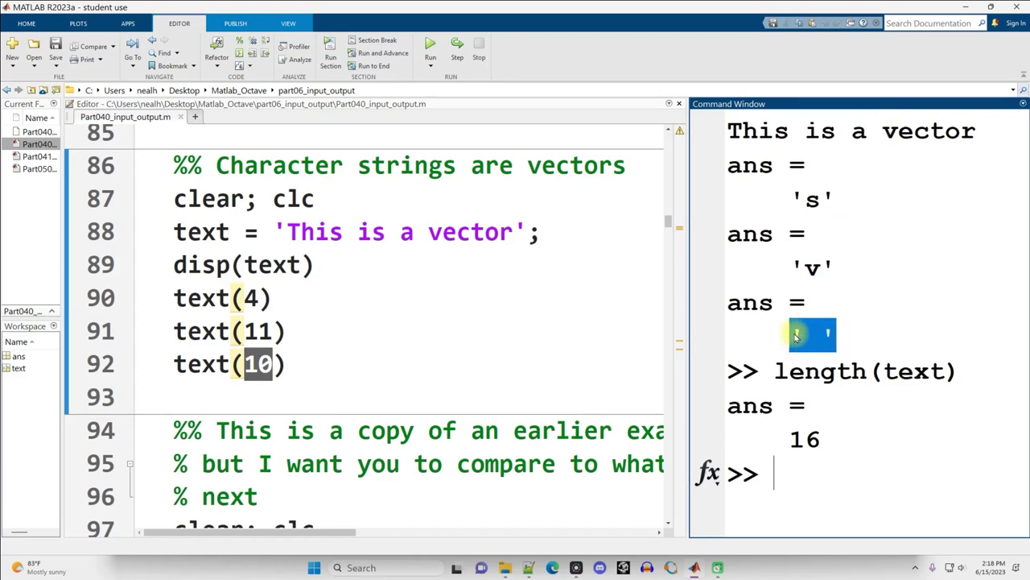
{"action": "left_click", "coordinate": [458, 235]}
{"action": "scroll", "coordinate": [456, 240], "scroll_direction": "down", "scroll_amount": 2}
Run the num2str display section after giving the code slightly more room
{"action": "scroll", "coordinate": [458, 240], "scroll_direction": "down", "scroll_amount": 1}
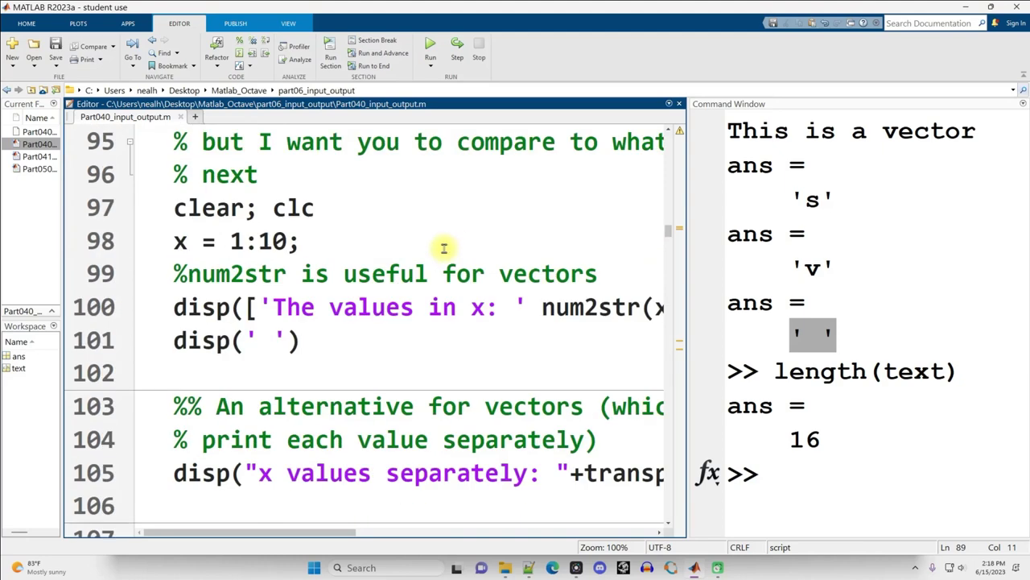
{"action": "left_click_drag", "start_coordinate": [223, 208], "coordinate": [304, 341]}
{"action": "key", "text": "Right"}
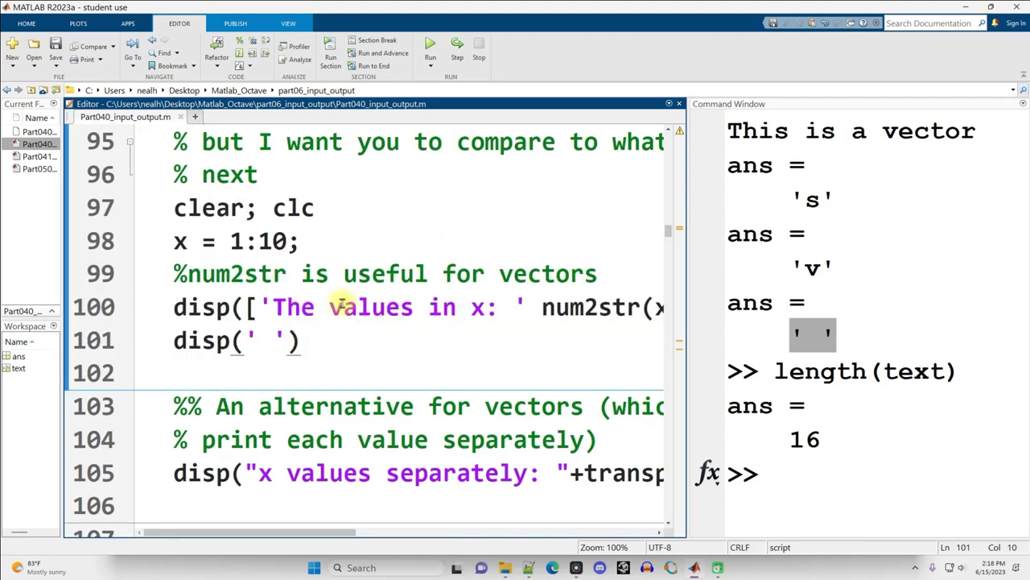
{"action": "left_click_drag", "start_coordinate": [64, 279], "coordinate": [50, 280]}
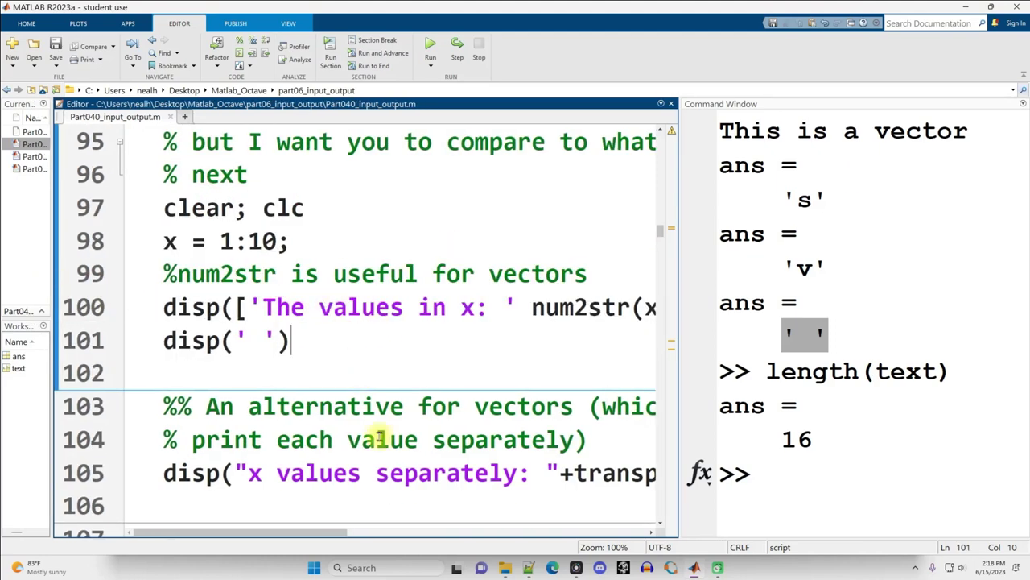
{"action": "key", "text": "ctrl+Return"}
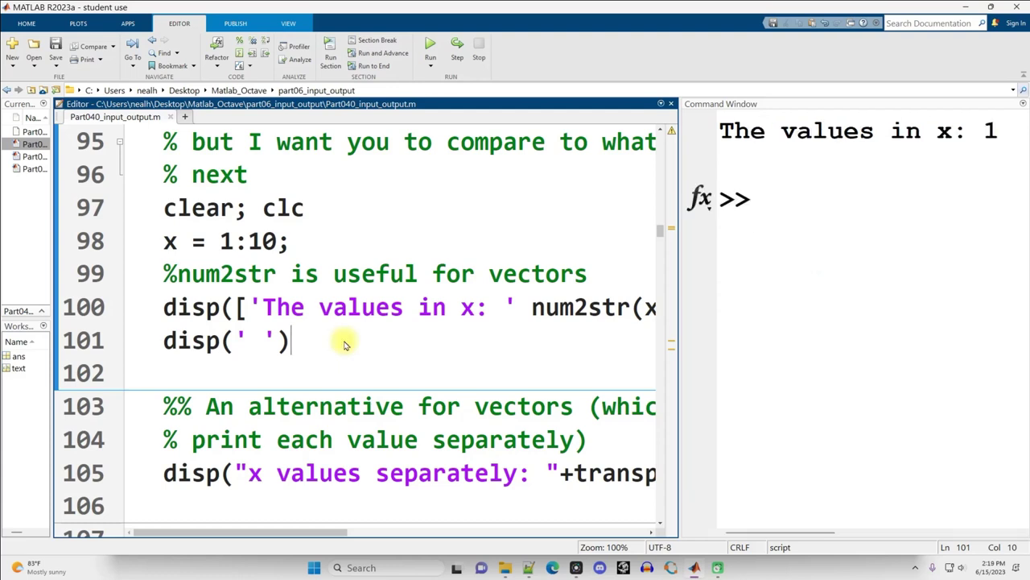
Highlight the x = 1:10 assignment, label and printed output, then bring the transpose alternative into view
{"action": "left_click_drag", "start_coordinate": [310, 241], "coordinate": [157, 241]}
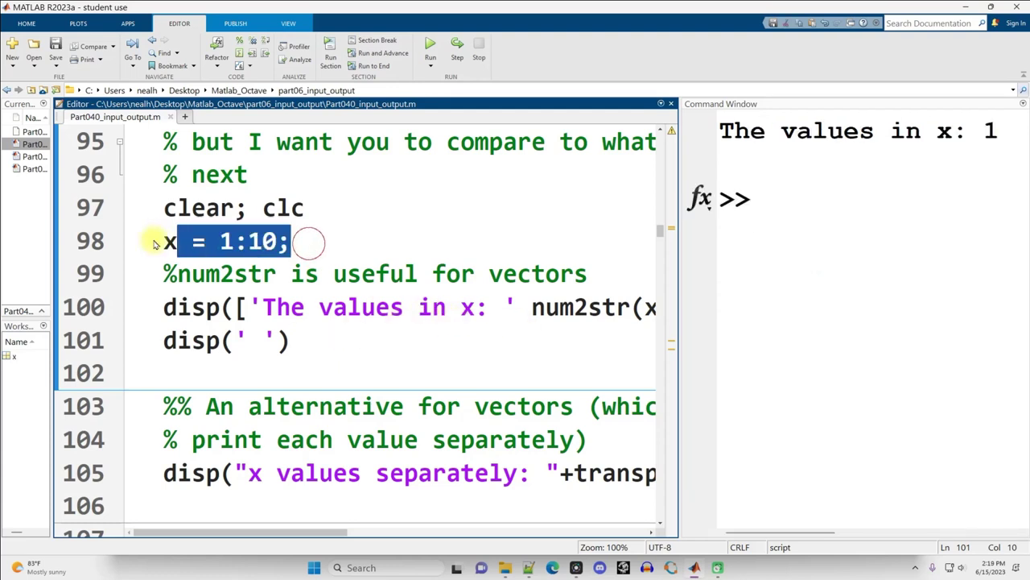
{"action": "left_click_drag", "start_coordinate": [528, 306], "coordinate": [195, 308]}
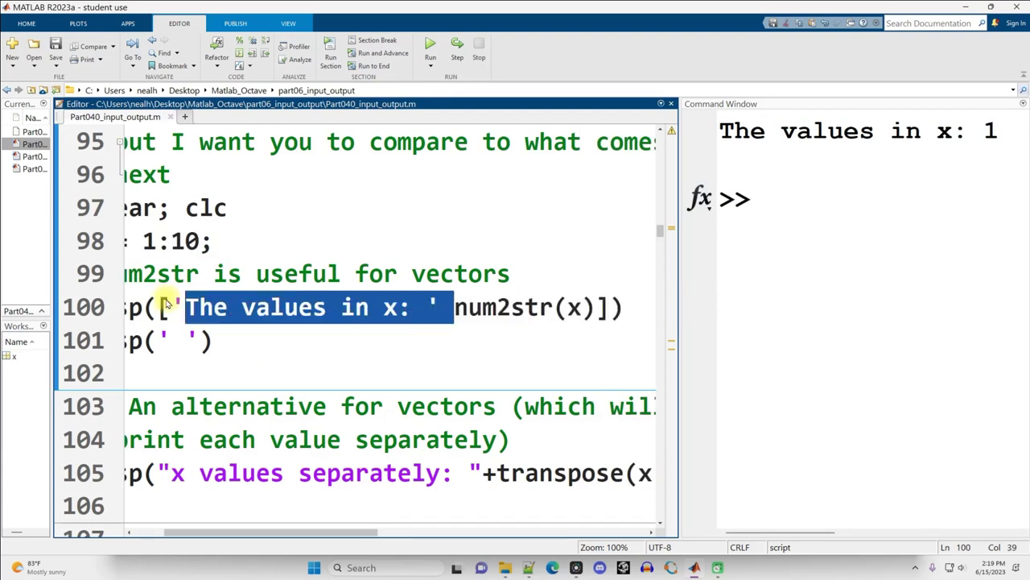
{"action": "left_click", "coordinate": [231, 306]}
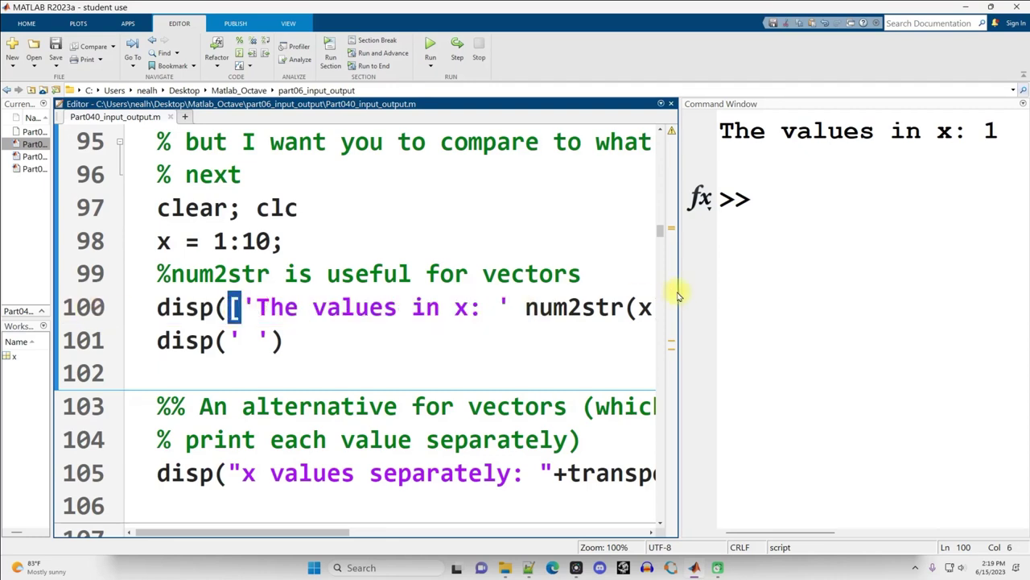
{"action": "left_click_drag", "start_coordinate": [681, 290], "coordinate": [249, 282]}
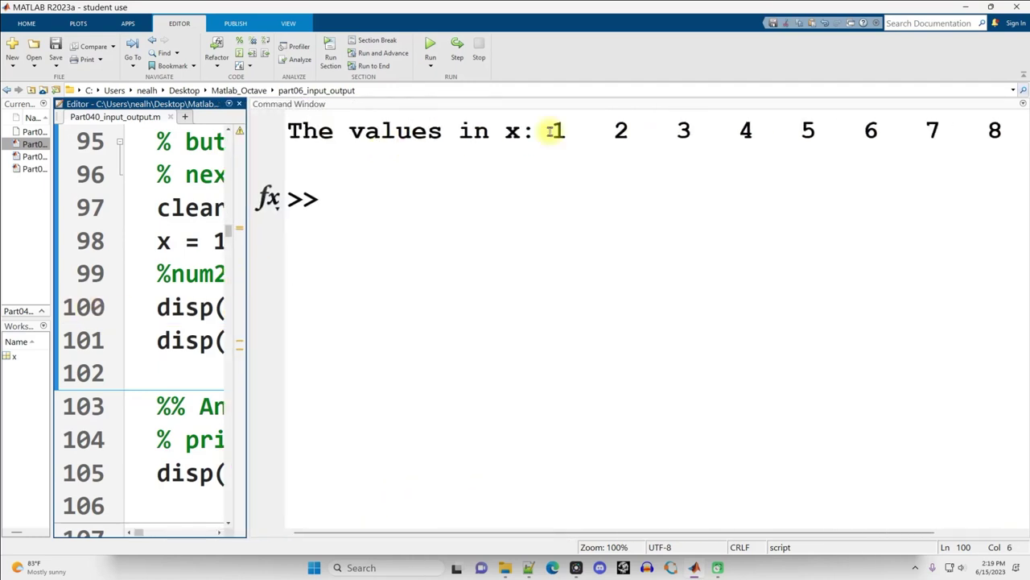
{"action": "mouse_move", "coordinate": [552, 132]}
{"action": "left_mouse_down"}
{"action": "mouse_move", "coordinate": [915, 134]}
{"action": "mouse_move", "coordinate": [290, 135]}
{"action": "left_mouse_up"}
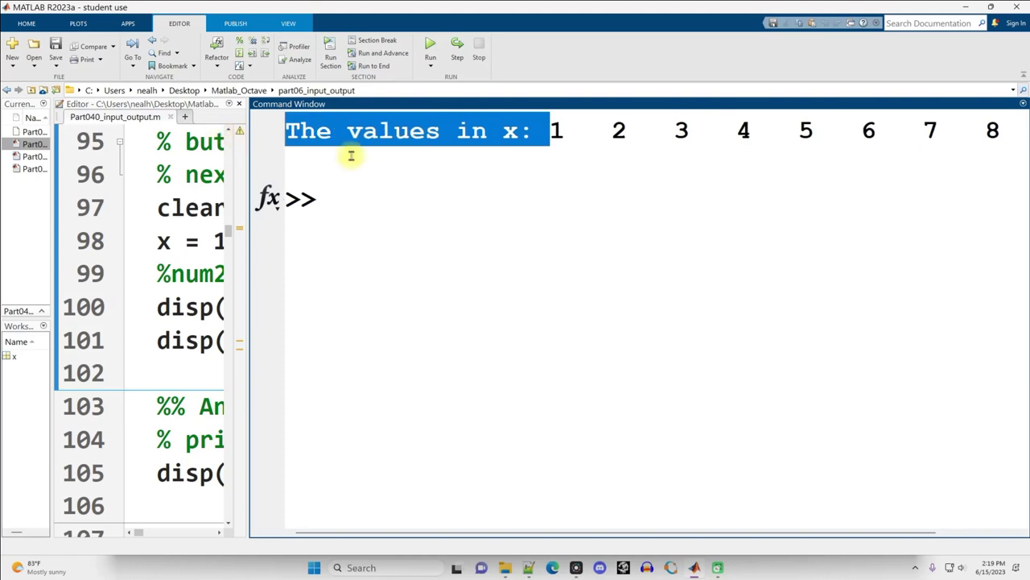
{"action": "left_click_drag", "start_coordinate": [249, 293], "coordinate": [757, 289]}
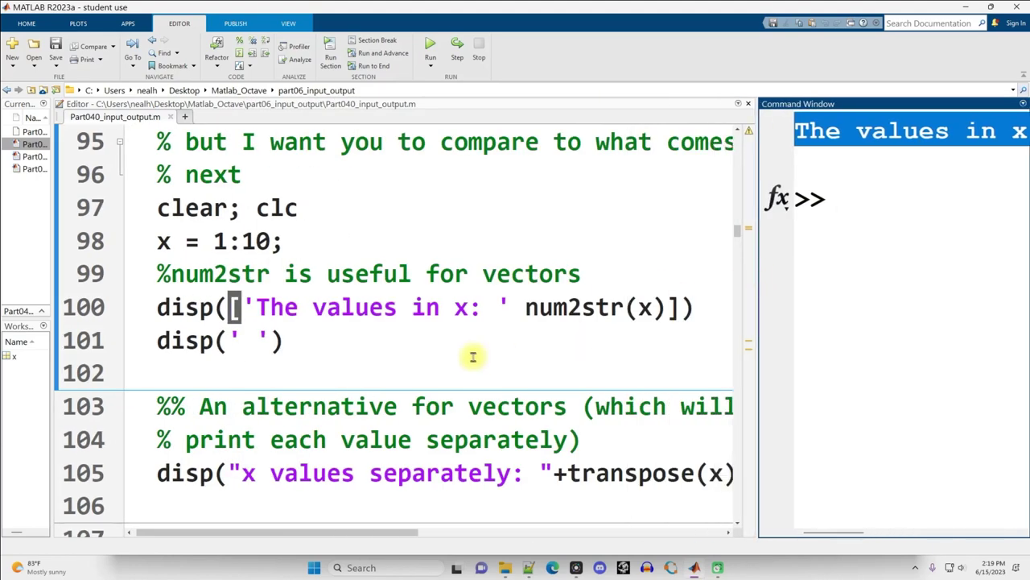
{"action": "scroll", "coordinate": [472, 356], "scroll_direction": "down", "scroll_amount": 1}
{"action": "mouse_move", "coordinate": [553, 365]}
{"action": "left_mouse_down"}
{"action": "mouse_move", "coordinate": [775, 368]}
{"action": "mouse_move", "coordinate": [64, 332]}
{"action": "left_mouse_up"}
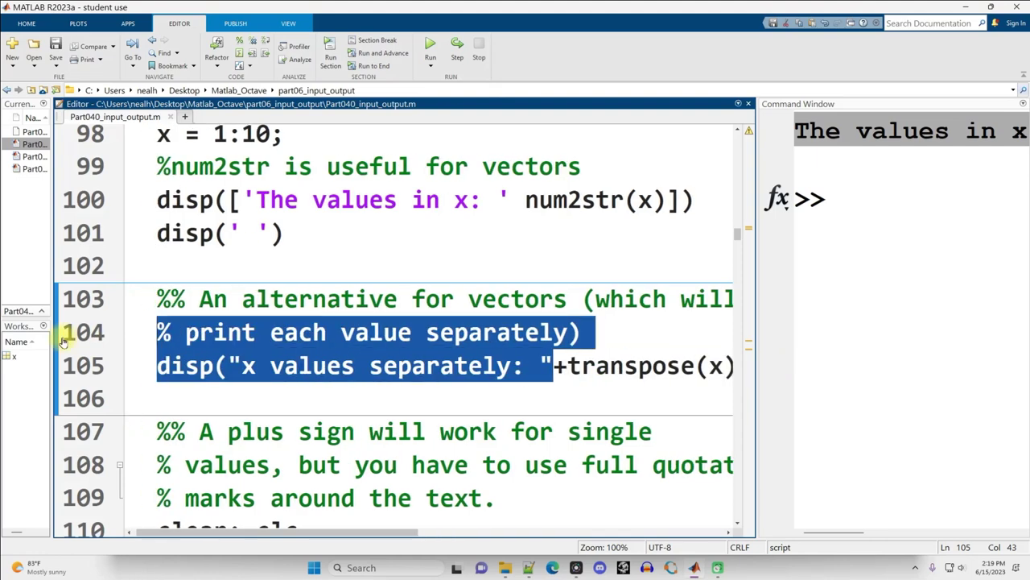
{"action": "left_click", "coordinate": [232, 367]}
Run the transpose-based section and highlight the 'x values separately' label in the output
{"action": "left_click", "coordinate": [527, 369]}
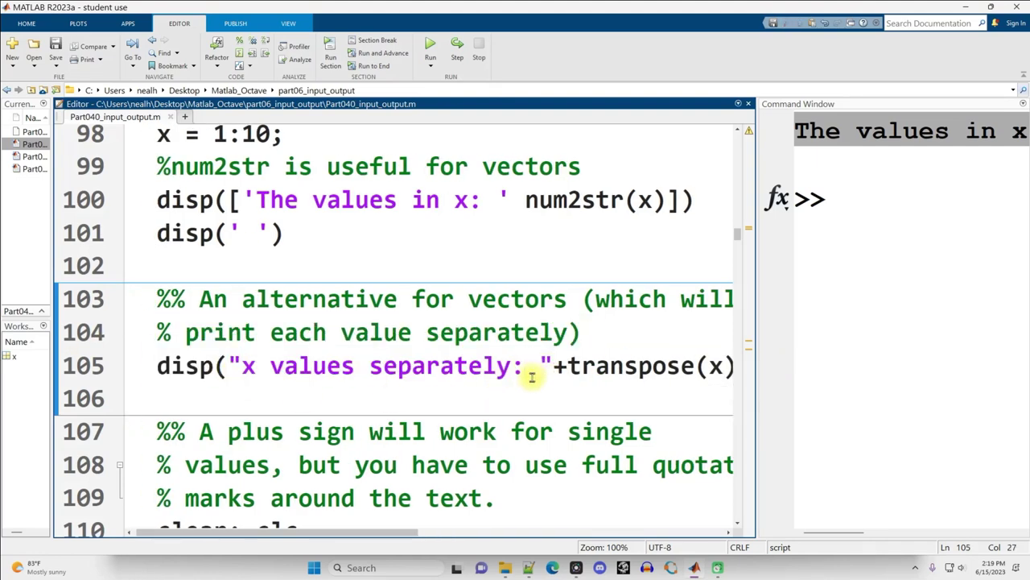
{"action": "key", "text": "ctrl+Return"}
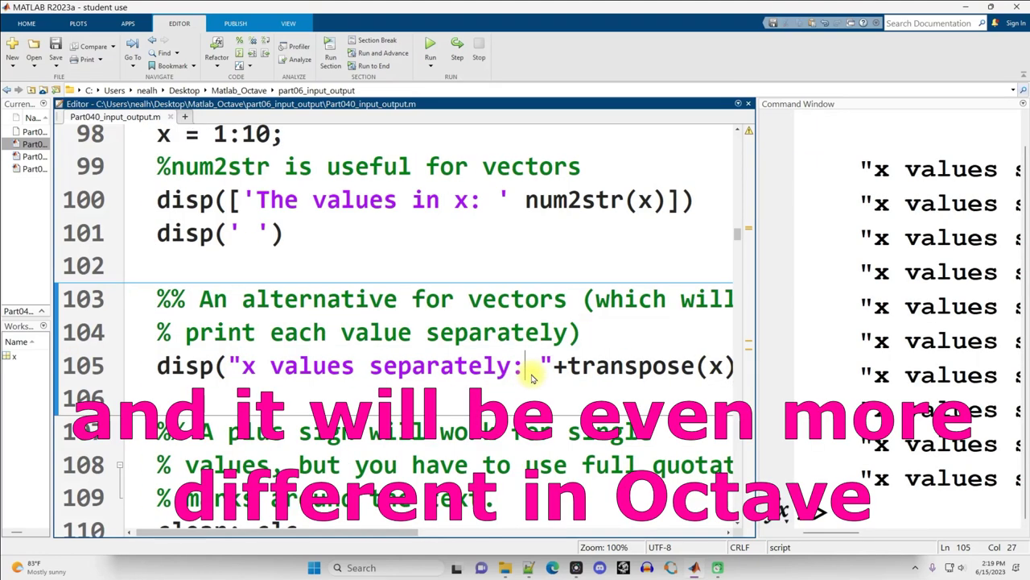
{"action": "left_click_drag", "start_coordinate": [757, 316], "coordinate": [262, 318]}
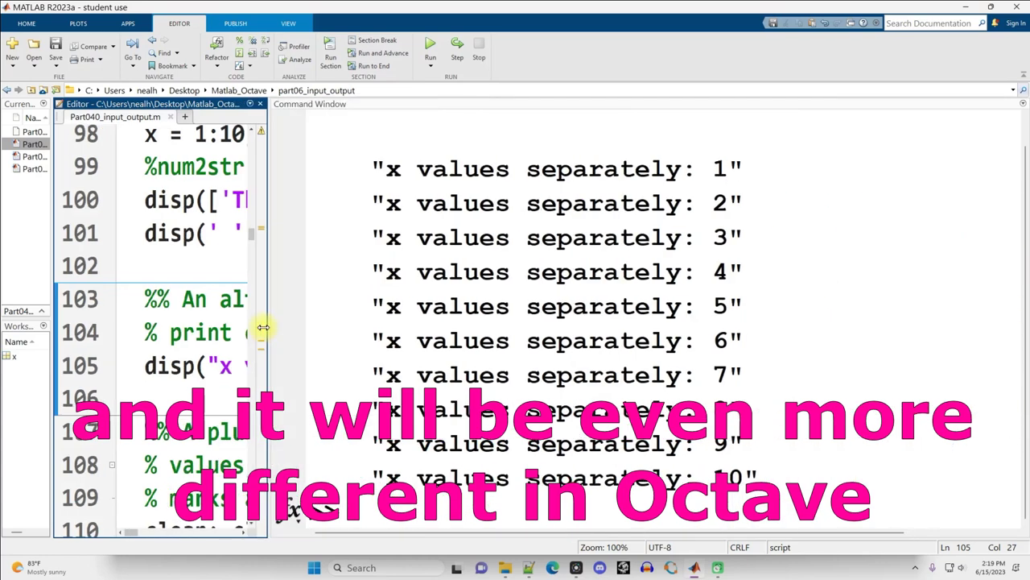
{"action": "left_click_drag", "start_coordinate": [380, 169], "coordinate": [678, 183]}
Highlight the printed values 1 through 8 on their separate lines, then clear the highlight
{"action": "double_click", "coordinate": [713, 169]}
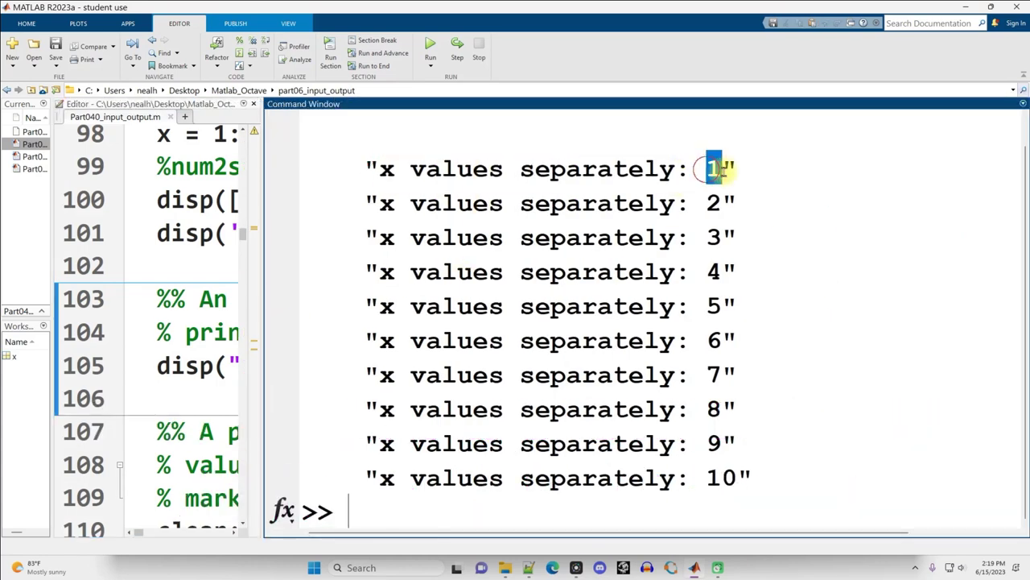
{"action": "double_click", "coordinate": [713, 204]}
{"action": "double_click", "coordinate": [713, 238]}
{"action": "double_click", "coordinate": [714, 272]}
{"action": "double_click", "coordinate": [714, 306]}
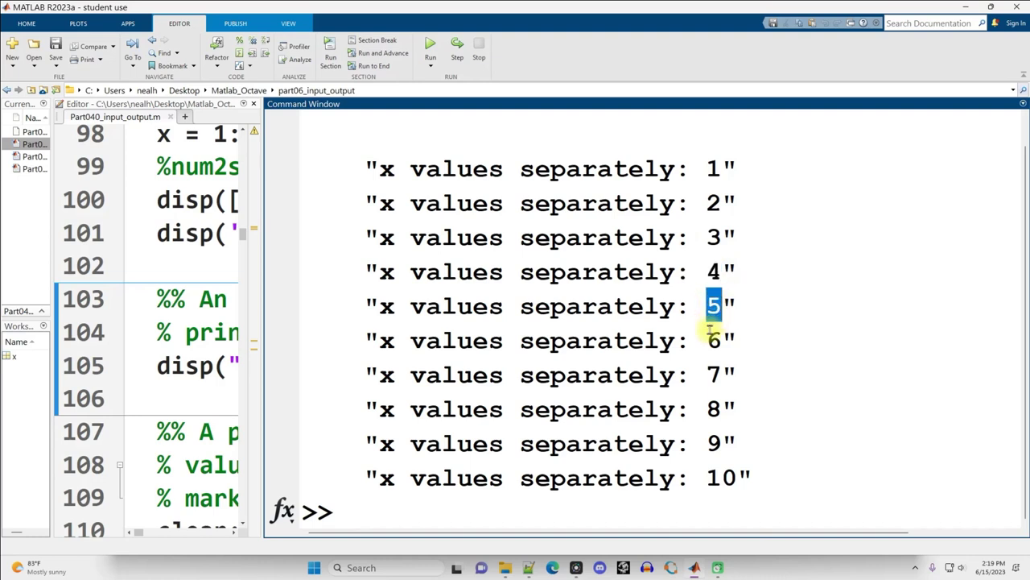
{"action": "double_click", "coordinate": [713, 340]}
{"action": "double_click", "coordinate": [713, 375]}
{"action": "double_click", "coordinate": [713, 409]}
{"action": "left_click", "coordinate": [713, 408]}
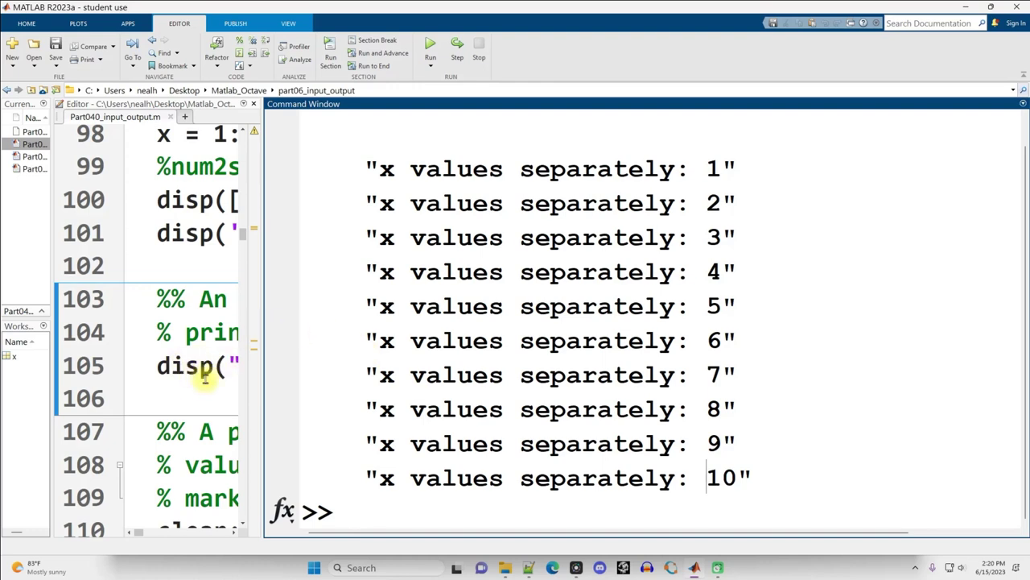
{"action": "left_click_drag", "start_coordinate": [260, 368], "coordinate": [729, 370]}
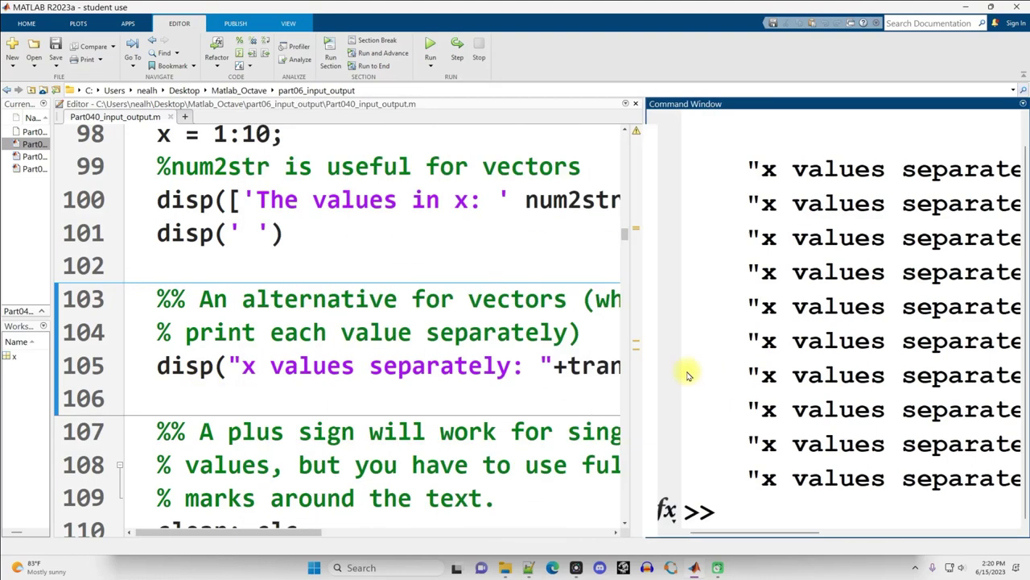
{"action": "scroll", "coordinate": [210, 301], "scroll_direction": "down", "scroll_amount": 2}
{"action": "mouse_move", "coordinate": [187, 284]}
{"action": "left_mouse_down"}
{"action": "mouse_move", "coordinate": [537, 383]}
{"action": "mouse_move", "coordinate": [597, 383]}
{"action": "left_mouse_up"}
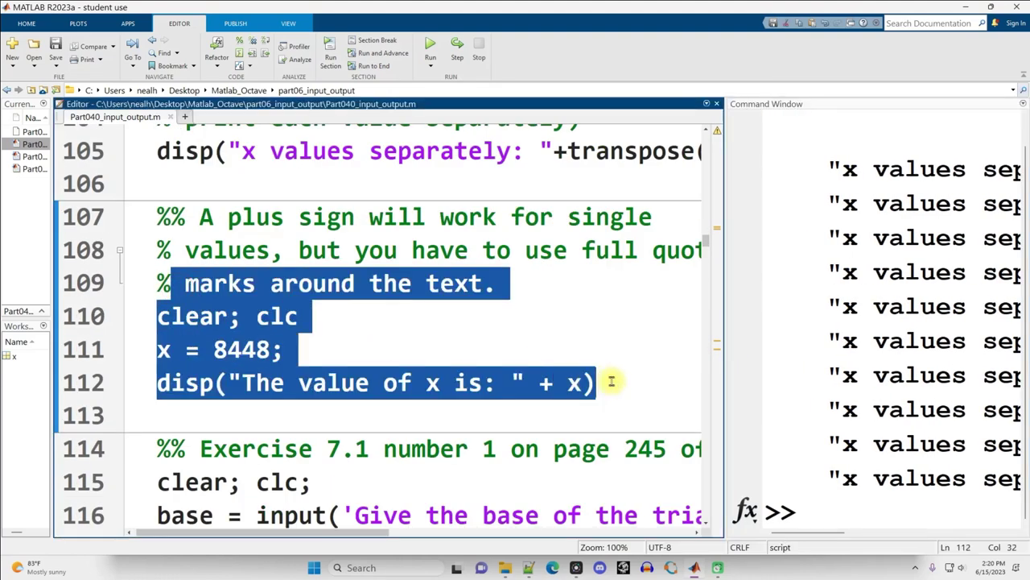
{"action": "left_click", "coordinate": [468, 383]}
{"action": "key", "text": "ctrl+Return"}
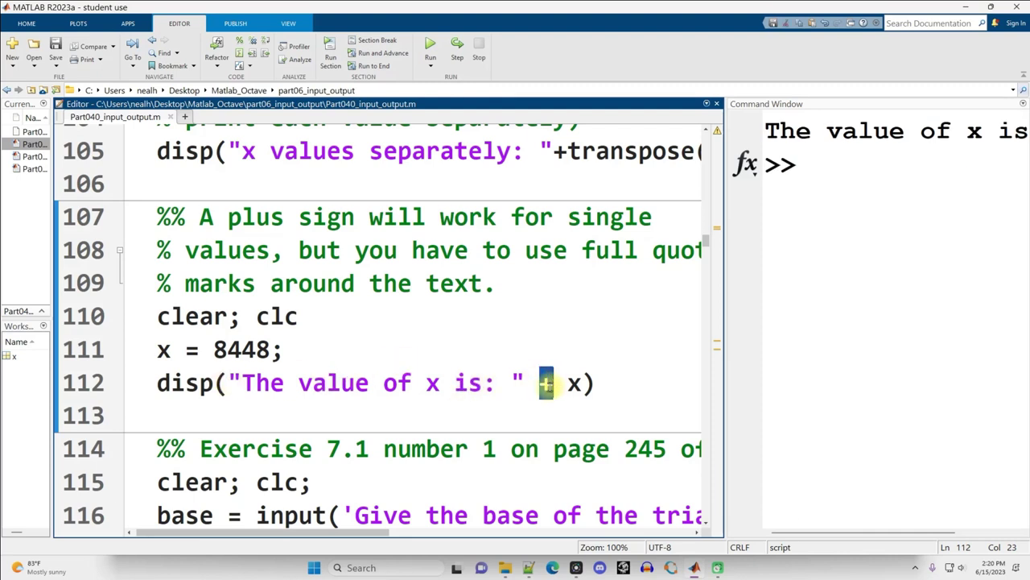
{"action": "left_click_drag", "start_coordinate": [524, 384], "coordinate": [511, 383]}
{"action": "left_click_drag", "start_coordinate": [726, 315], "coordinate": [368, 326]}
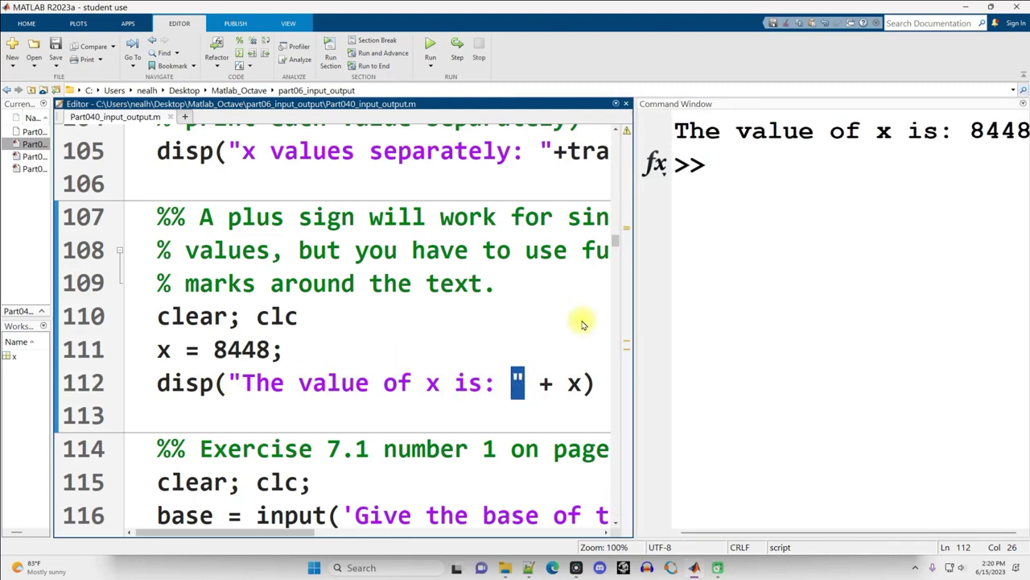
{"action": "left_click_drag", "start_coordinate": [213, 349], "coordinate": [281, 349]}
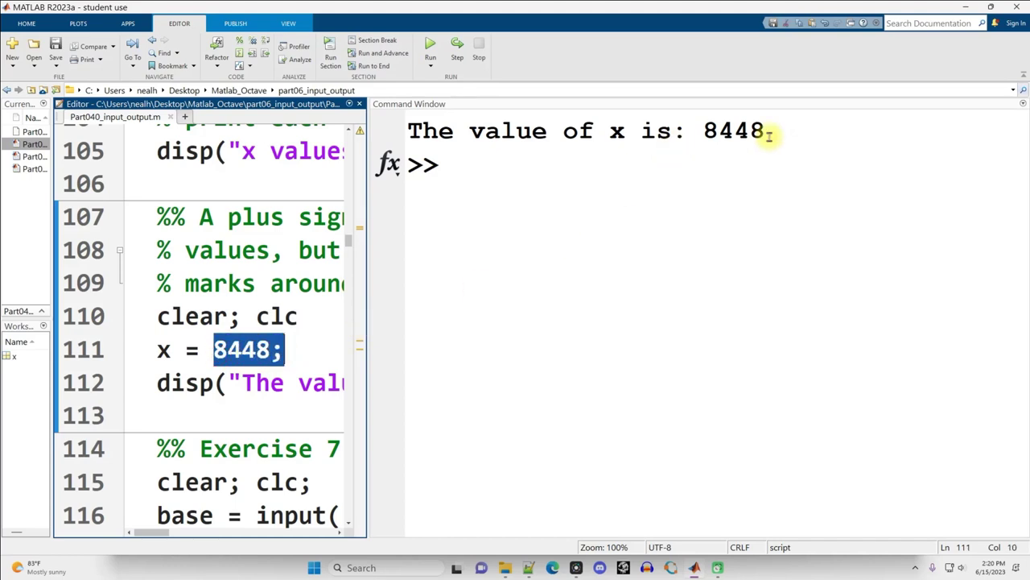
{"action": "left_click_drag", "start_coordinate": [771, 132], "coordinate": [375, 126]}
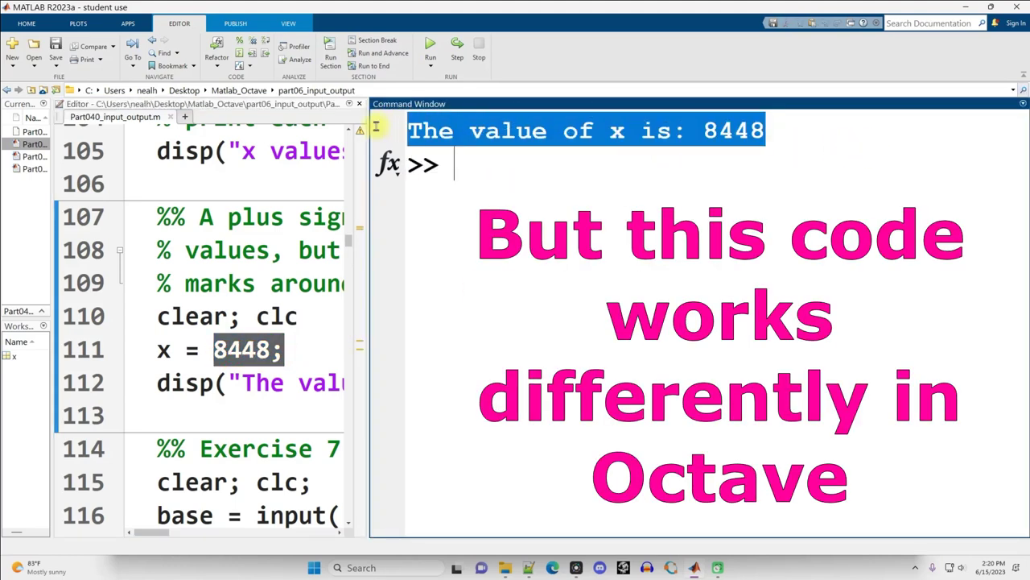
{"action": "left_click_drag", "start_coordinate": [785, 141], "coordinate": [829, 137]}
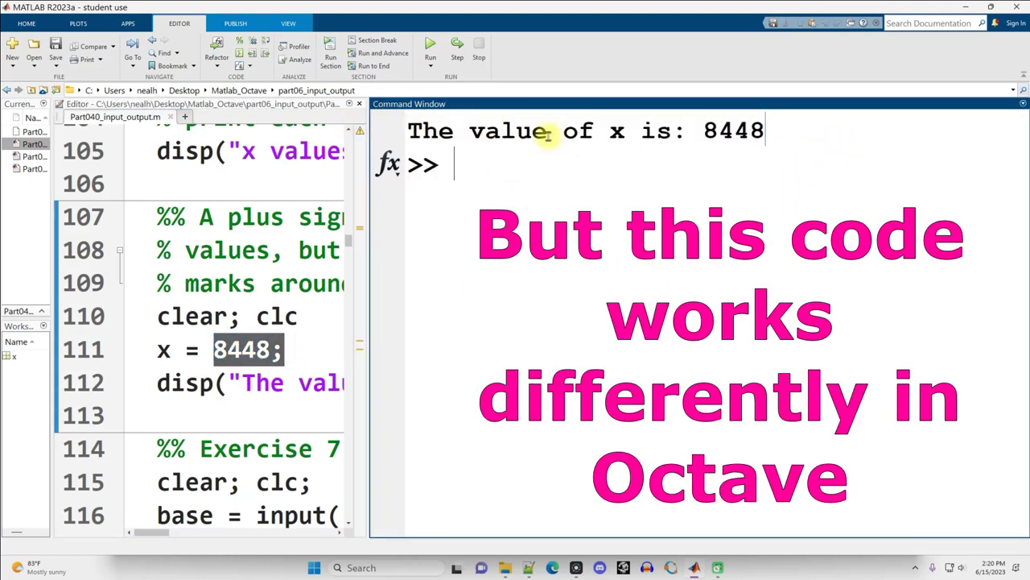
{"action": "left_click_drag", "start_coordinate": [705, 130], "coordinate": [766, 130]}
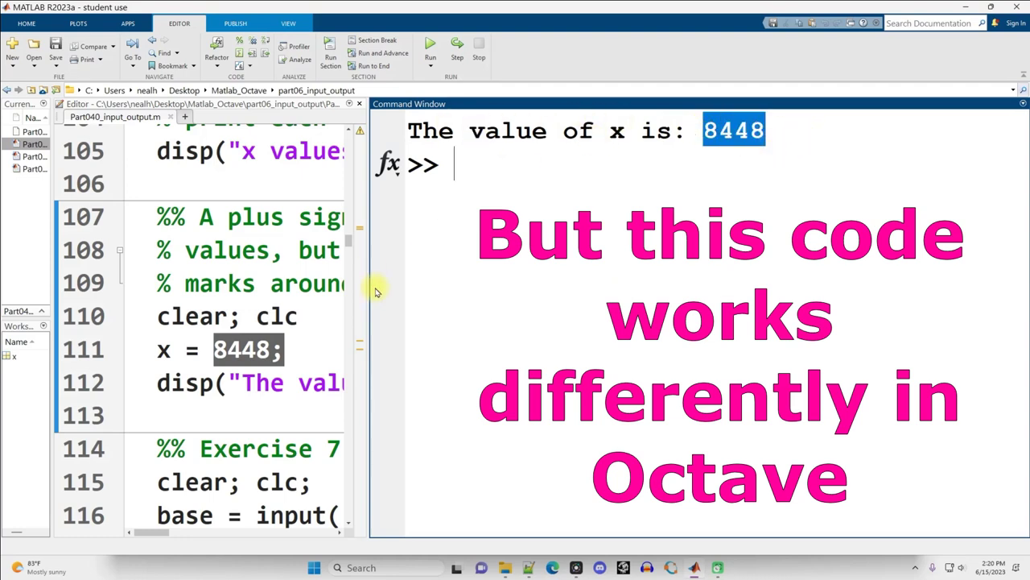
{"action": "left_click_drag", "start_coordinate": [366, 298], "coordinate": [759, 296]}
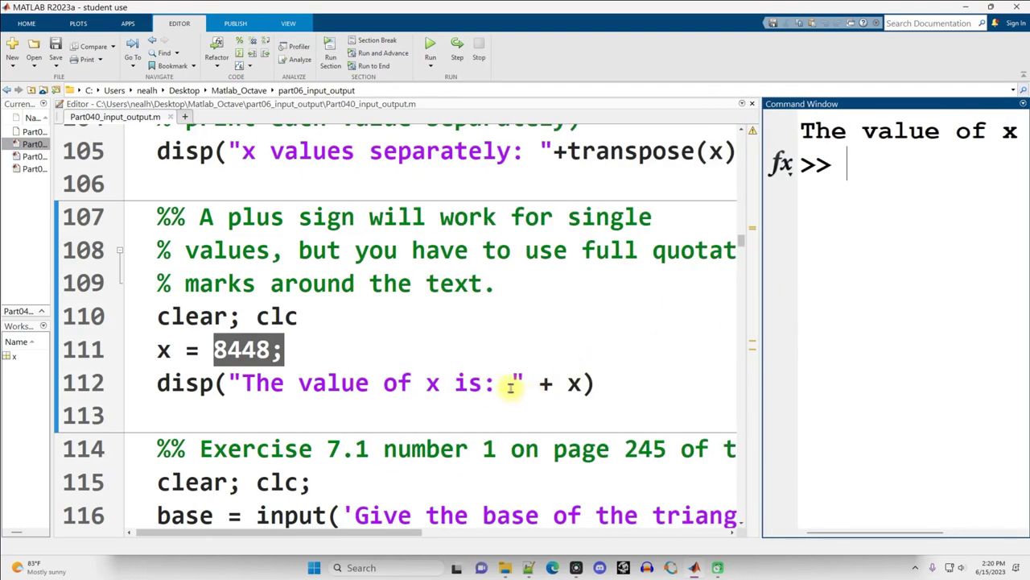
{"action": "left_click_drag", "start_coordinate": [512, 383], "coordinate": [540, 383]}
{"action": "left_click", "coordinate": [624, 349]}
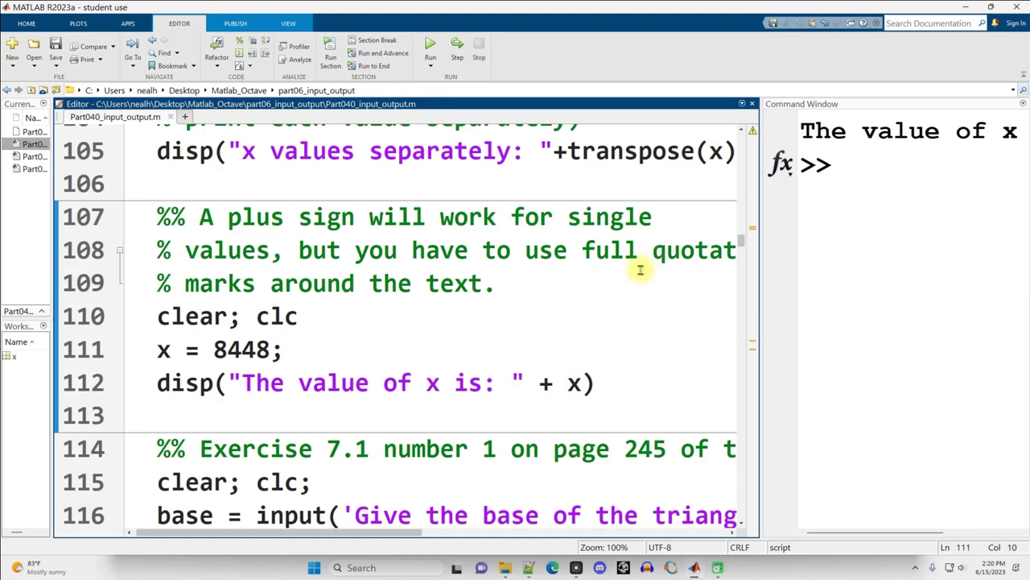
Scroll to the Exercise 7.1 number 1 heading and highlight its exercise number and page 245
{"action": "scroll", "coordinate": [500, 257], "scroll_direction": "down", "scroll_amount": 2}
{"action": "scroll", "coordinate": [500, 258], "scroll_direction": "down", "scroll_amount": 1}
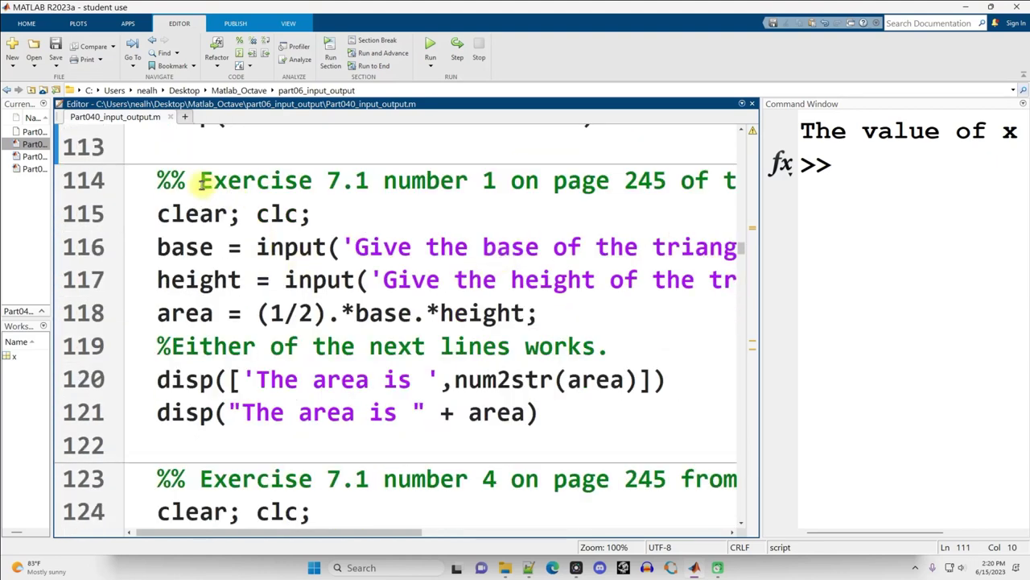
{"action": "left_click_drag", "start_coordinate": [201, 180], "coordinate": [374, 182]}
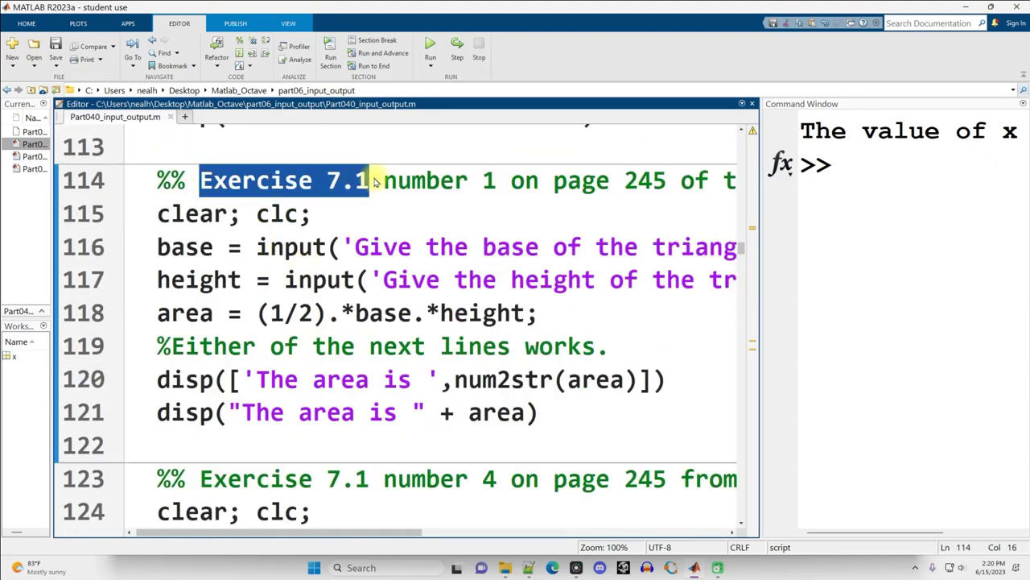
{"action": "left_click_drag", "start_coordinate": [491, 179], "coordinate": [409, 182]}
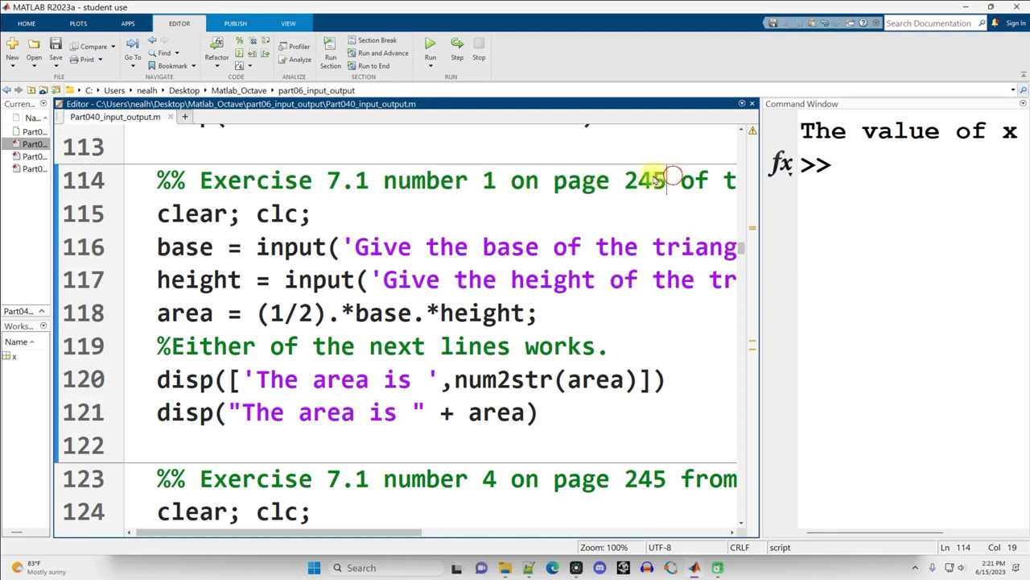
{"action": "left_click_drag", "start_coordinate": [666, 180], "coordinate": [567, 184]}
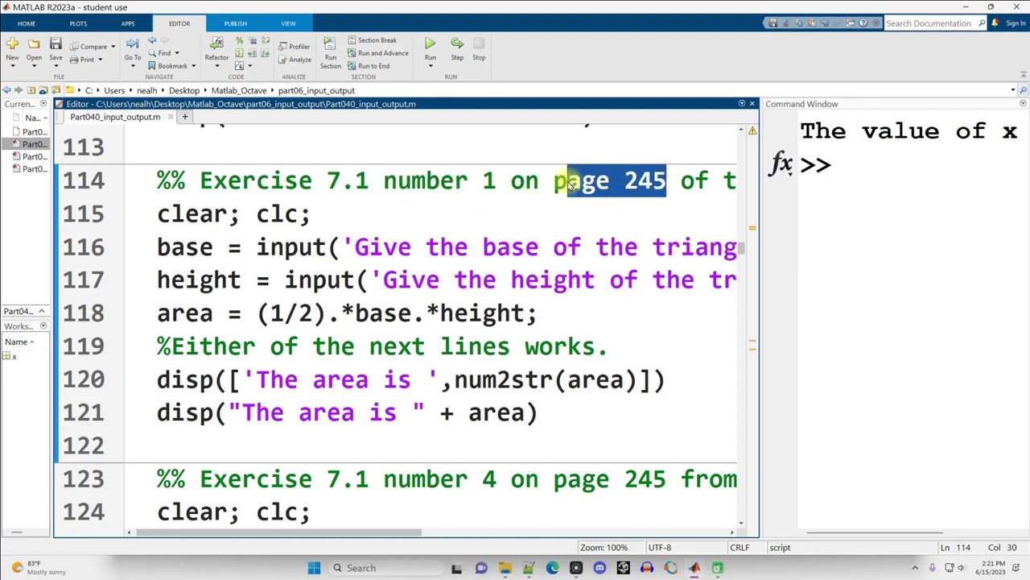
{"action": "left_click", "coordinate": [614, 312]}
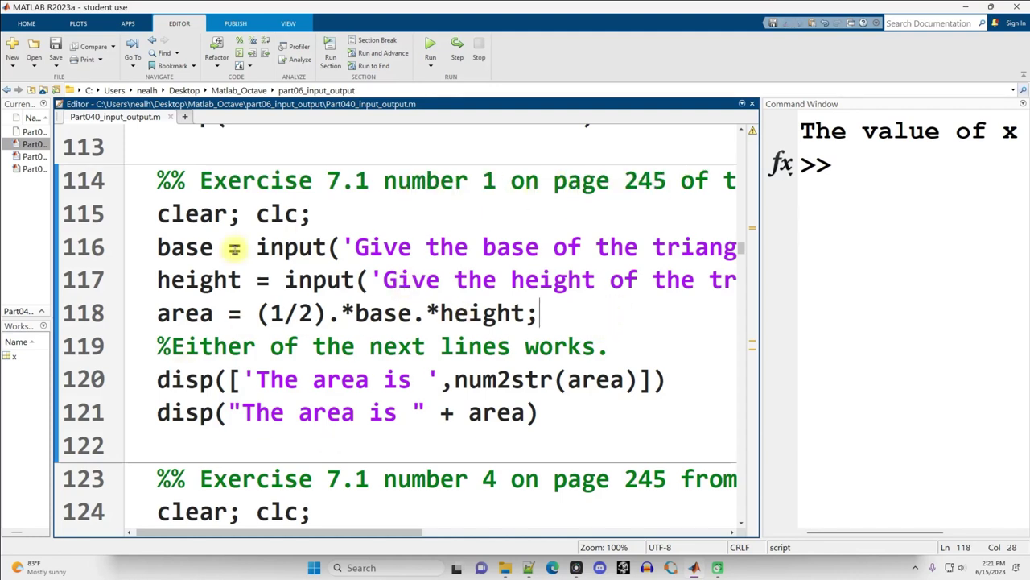
Highlight the input calls on lines 116–117 and display lines 120–121, then widen the output area
{"action": "left_click_drag", "start_coordinate": [257, 247], "coordinate": [341, 247]}
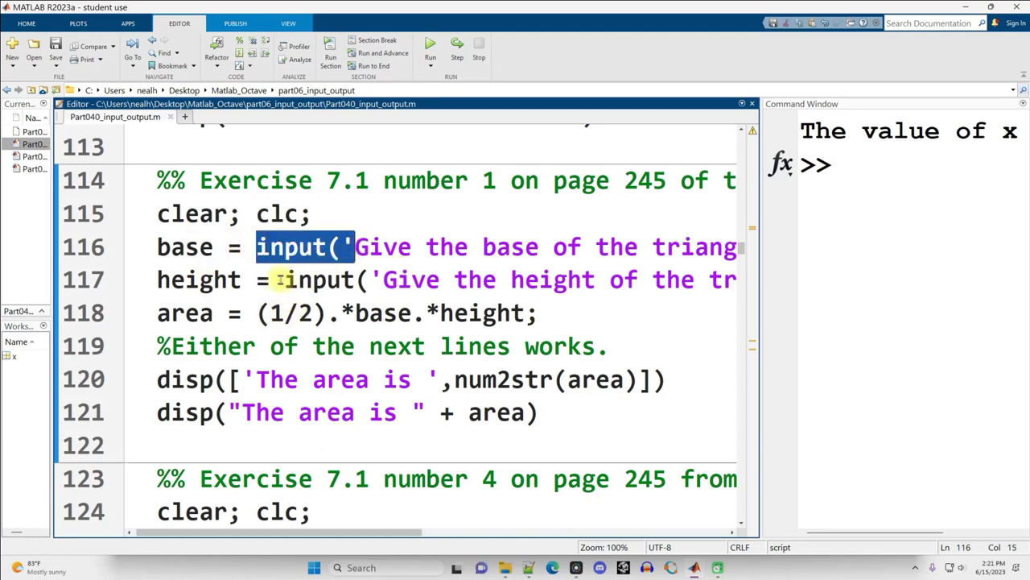
{"action": "left_click_drag", "start_coordinate": [284, 279], "coordinate": [370, 279]}
{"action": "left_click_drag", "start_coordinate": [228, 312], "coordinate": [465, 312]}
{"action": "mouse_move", "coordinate": [199, 379]}
{"action": "left_mouse_down"}
{"action": "mouse_move", "coordinate": [391, 413]}
{"action": "mouse_move", "coordinate": [583, 411]}
{"action": "left_mouse_up"}
{"action": "left_click", "coordinate": [583, 412]}
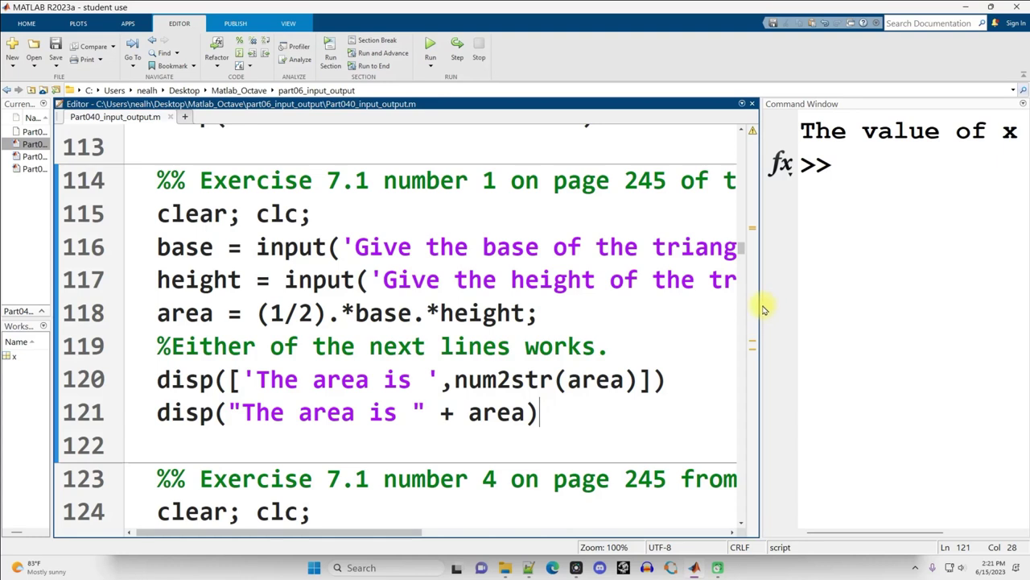
{"action": "left_click_drag", "start_coordinate": [761, 305], "coordinate": [268, 306]}
Run the triangle section with base 4 and height 9, printing 'The area is 18' twice
{"action": "left_click", "coordinate": [213, 317]}
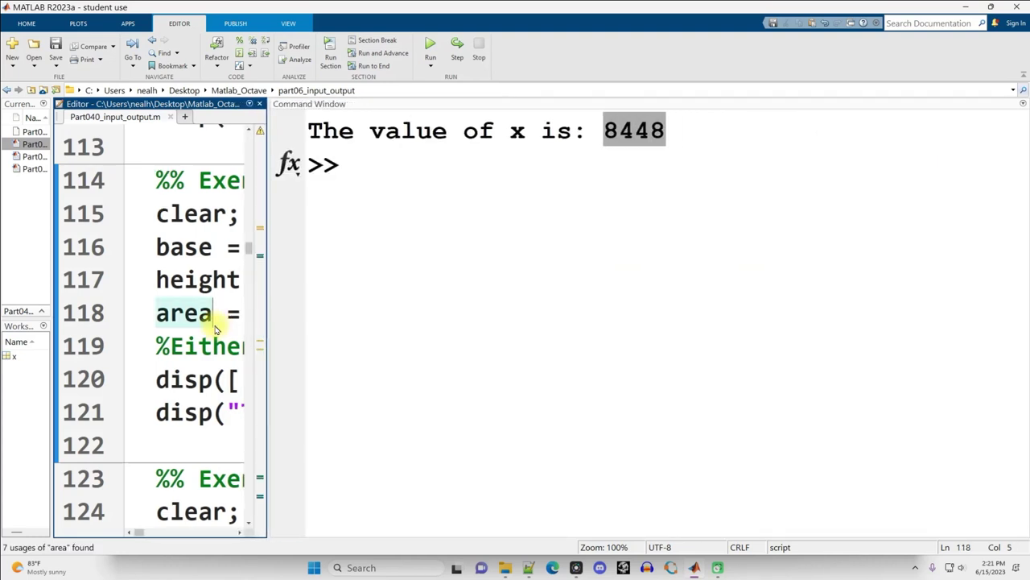
{"action": "key", "text": "ctrl+Return"}
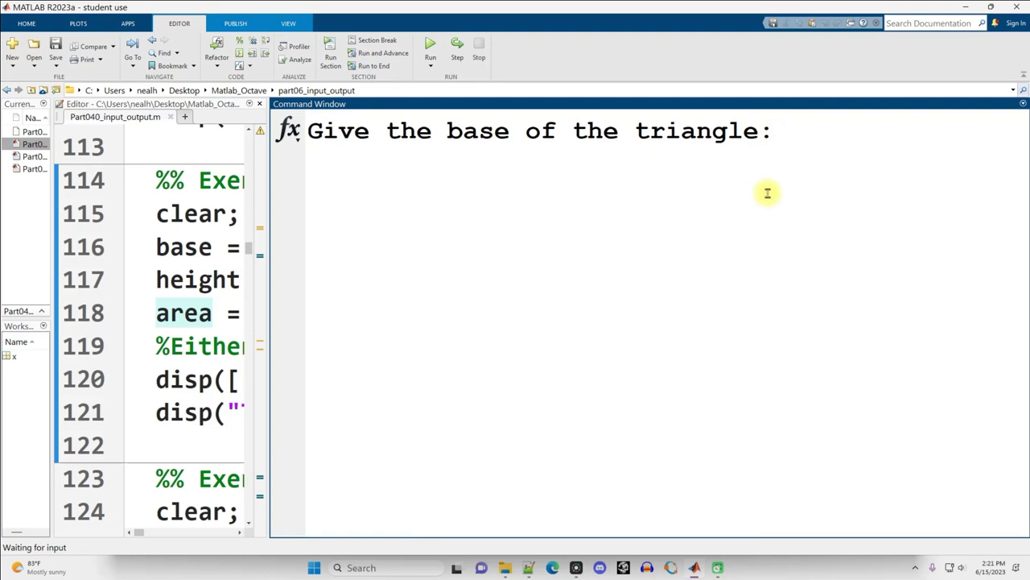
{"action": "left_click", "coordinate": [799, 121]}
{"action": "type", "text": "4"}
{"action": "key", "text": "Return"}
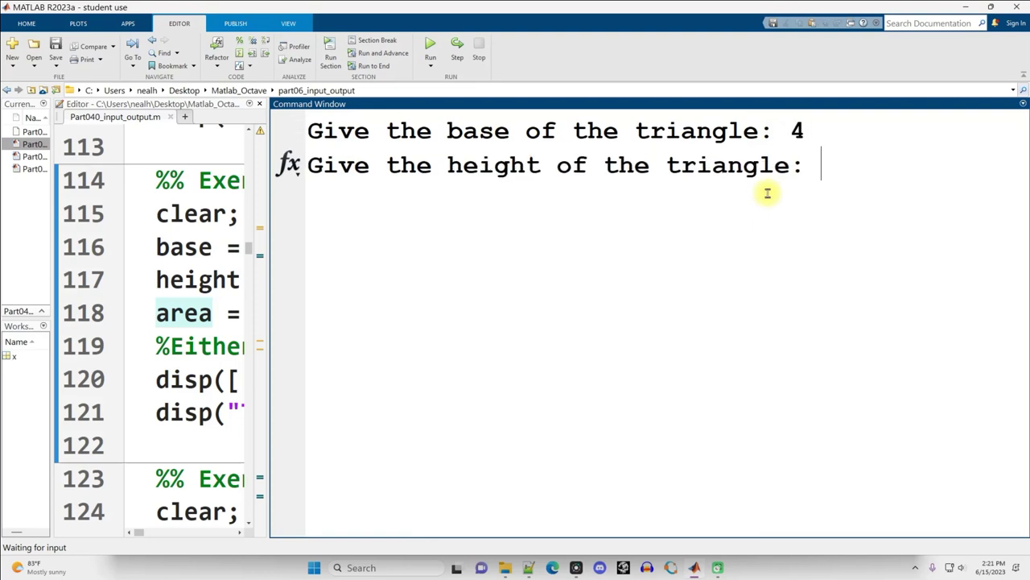
{"action": "type", "text": "9"}
{"action": "key", "text": "Return"}
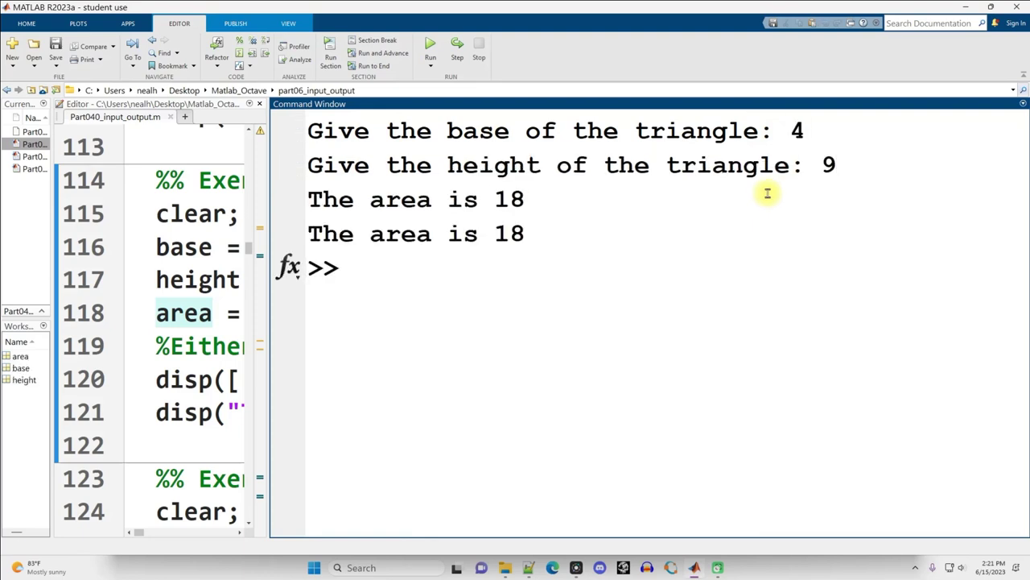
{"action": "left_click_drag", "start_coordinate": [448, 165], "coordinate": [598, 184]}
{"action": "left_click_drag", "start_coordinate": [545, 235], "coordinate": [287, 213]}
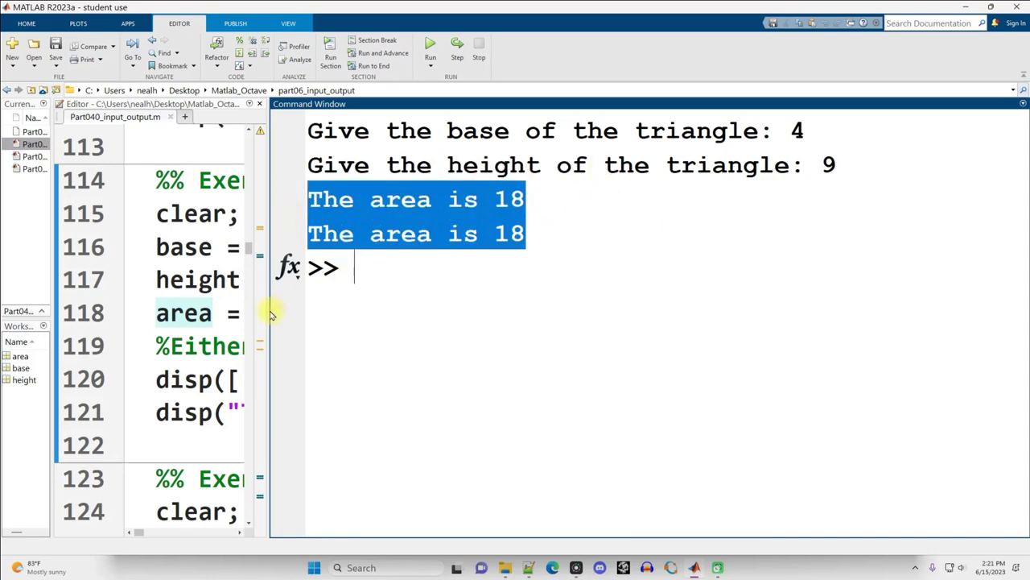
Widen the editor and highlight base, height and the .* operators in the area formula
{"action": "left_click_drag", "start_coordinate": [269, 310], "coordinate": [748, 284]}
{"action": "left_click_drag", "start_coordinate": [158, 247], "coordinate": [712, 258]}
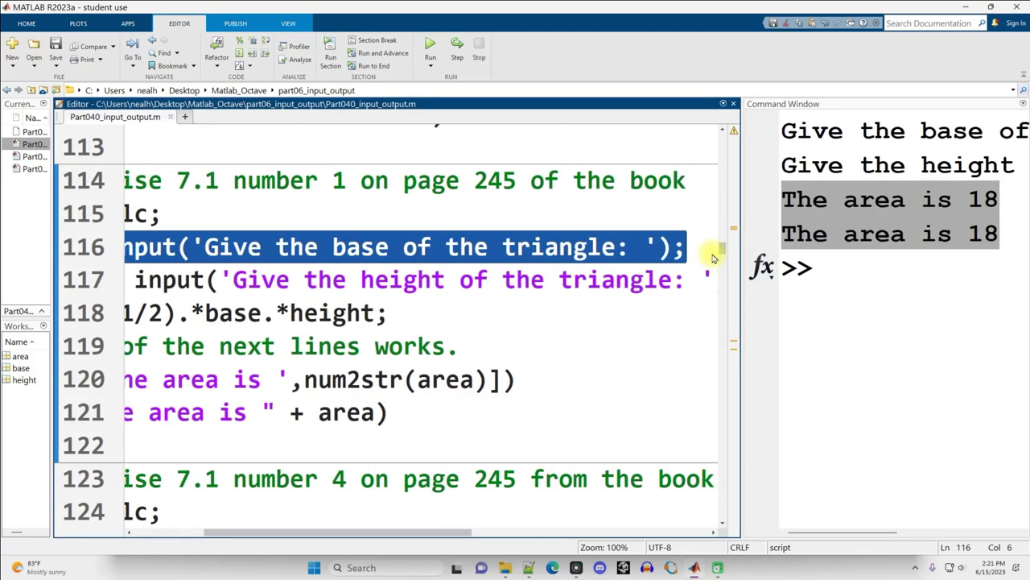
{"action": "left_click_drag", "start_coordinate": [712, 257], "coordinate": [157, 247]}
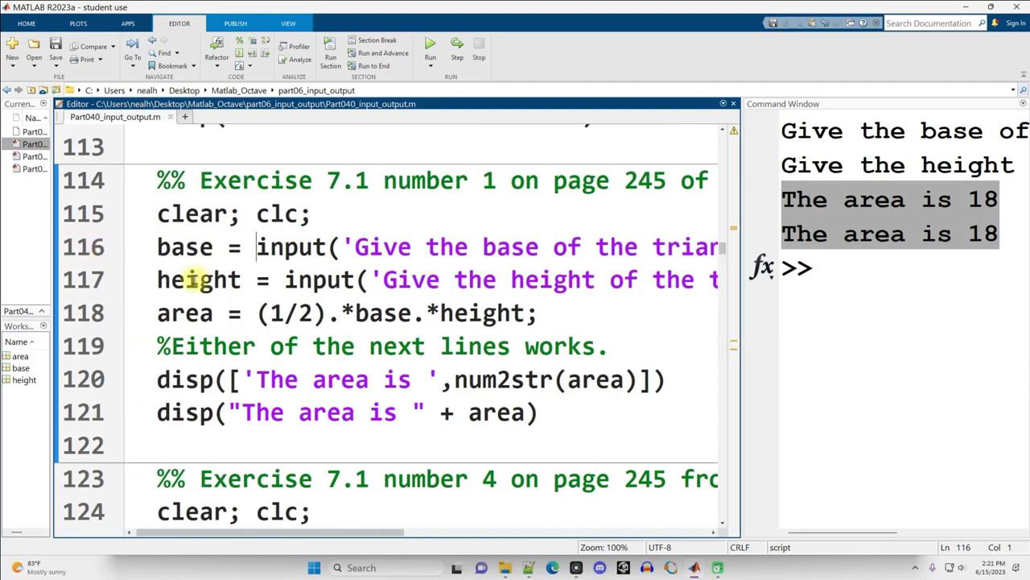
{"action": "left_click_drag", "start_coordinate": [186, 279], "coordinate": [564, 280]}
{"action": "left_click", "coordinate": [582, 274]}
{"action": "left_click_drag", "start_coordinate": [242, 313], "coordinate": [596, 320]}
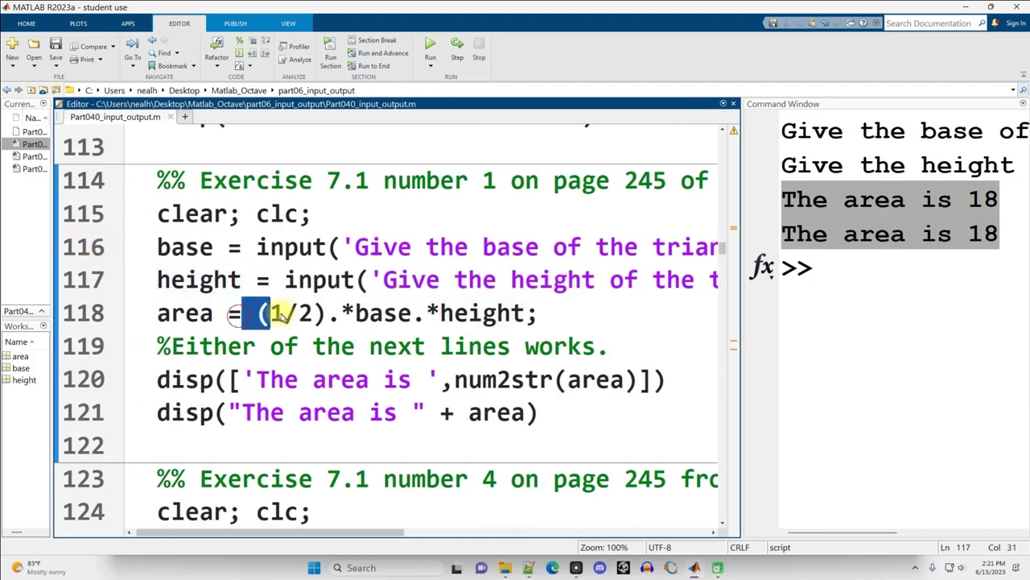
{"action": "left_click_drag", "start_coordinate": [412, 316], "coordinate": [435, 318]}
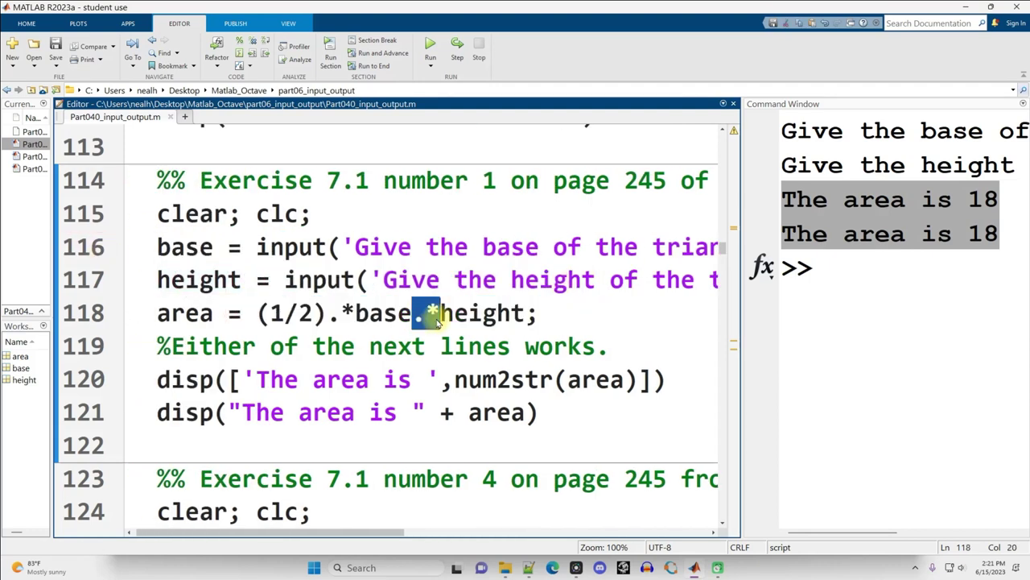
{"action": "left_click_drag", "start_coordinate": [332, 316], "coordinate": [443, 320]}
{"action": "left_click_drag", "start_coordinate": [330, 315], "coordinate": [355, 318]}
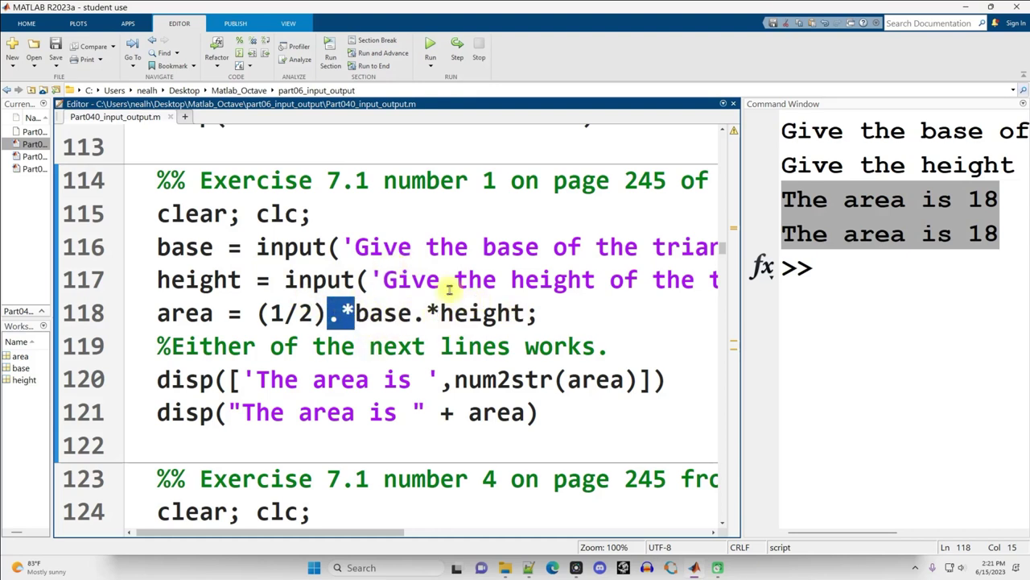
{"action": "left_click", "coordinate": [331, 314]}
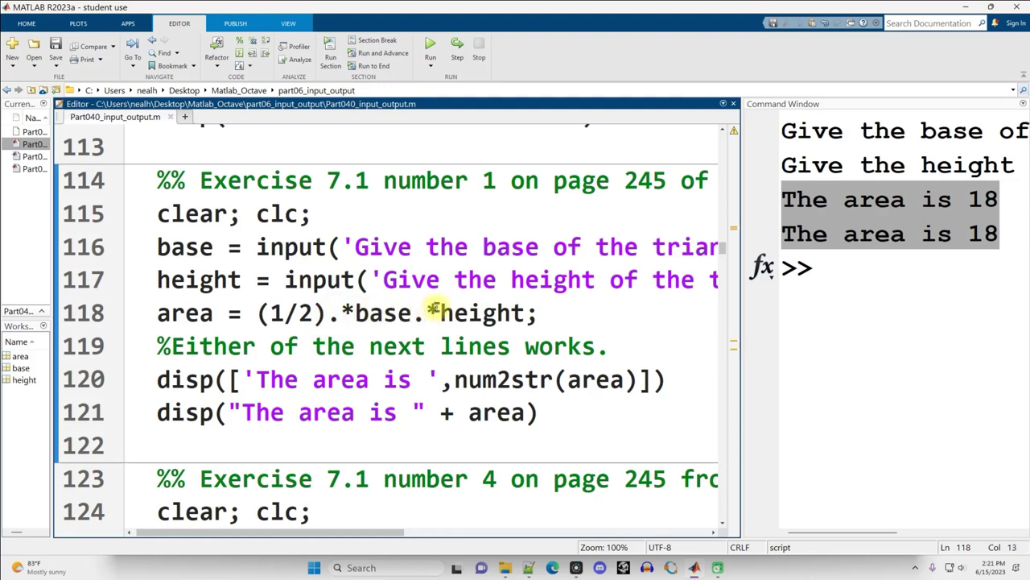
Highlight the num2str and plus-sign display statements on lines 120–121, then scroll down
{"action": "left_click_drag", "start_coordinate": [555, 415], "coordinate": [130, 392]}
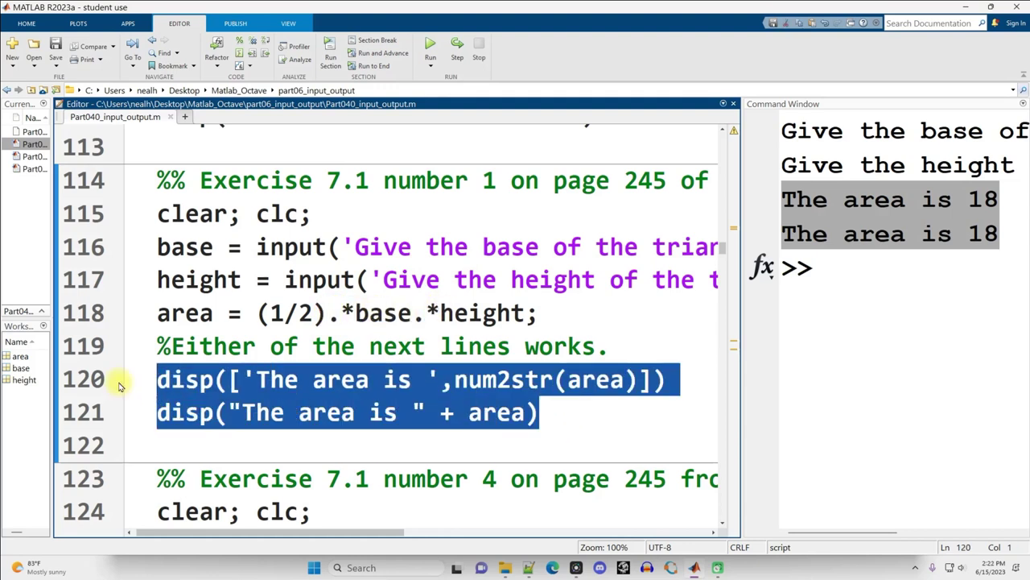
{"action": "left_click", "coordinate": [622, 419]}
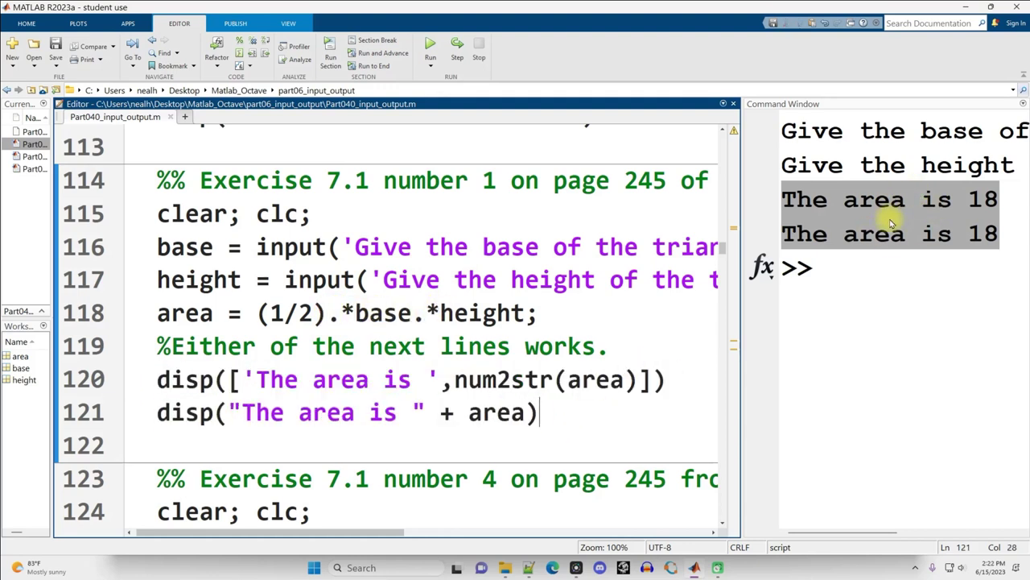
{"action": "left_click_drag", "start_coordinate": [538, 413], "coordinate": [125, 427]}
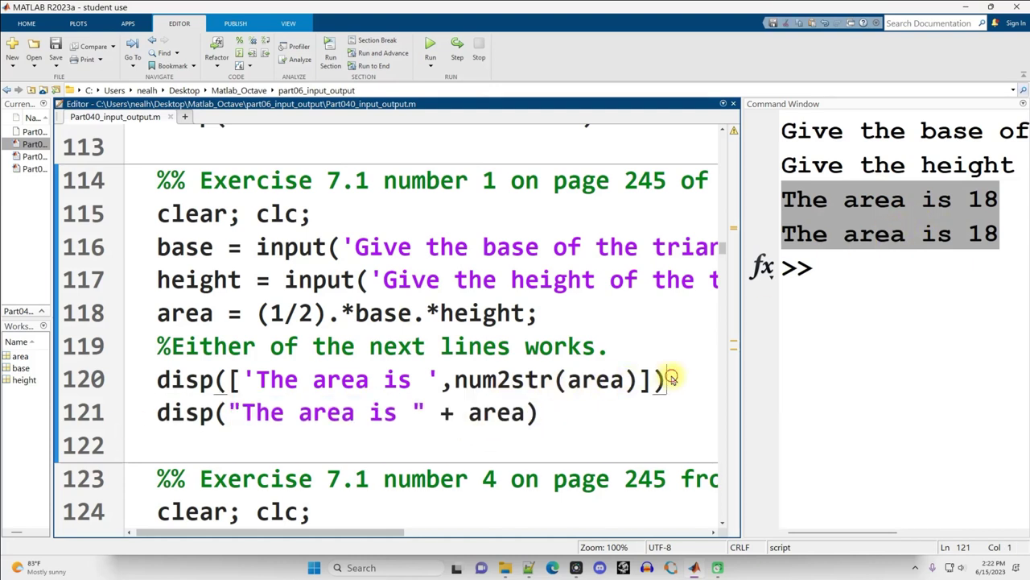
{"action": "left_click_drag", "start_coordinate": [672, 380], "coordinate": [145, 387]}
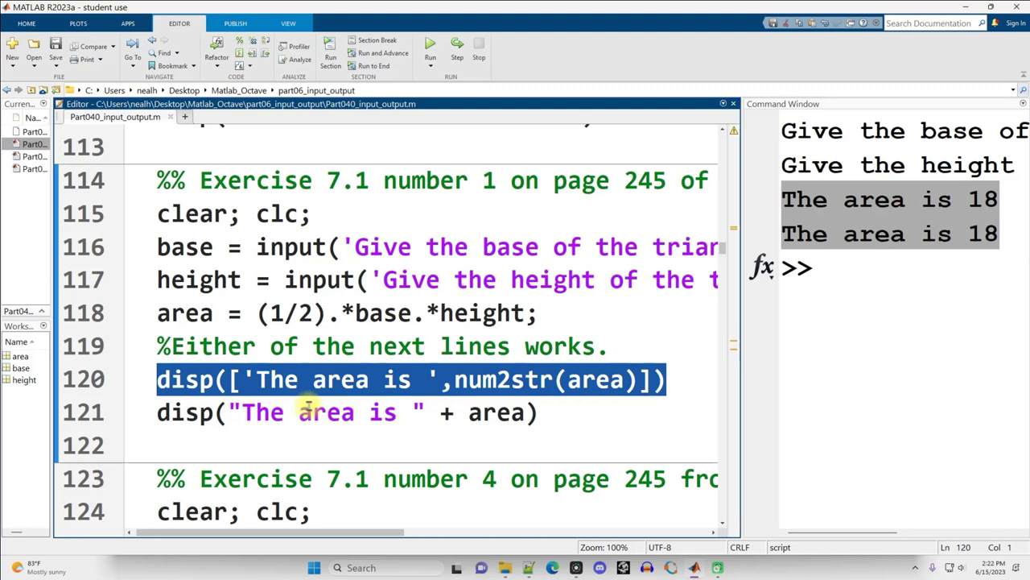
{"action": "left_click", "coordinate": [589, 413], "text": "shift"}
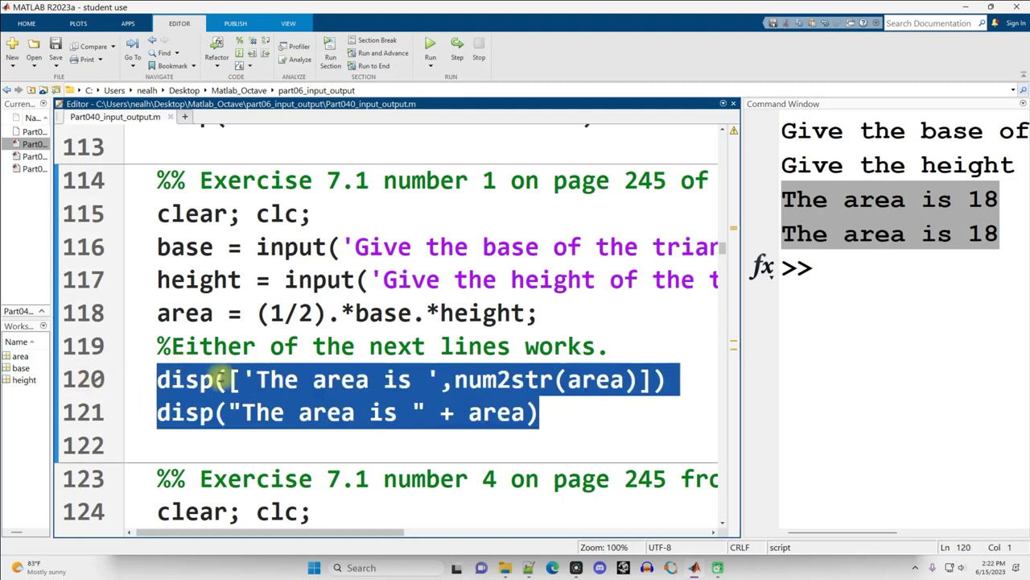
{"action": "left_click", "coordinate": [181, 437]}
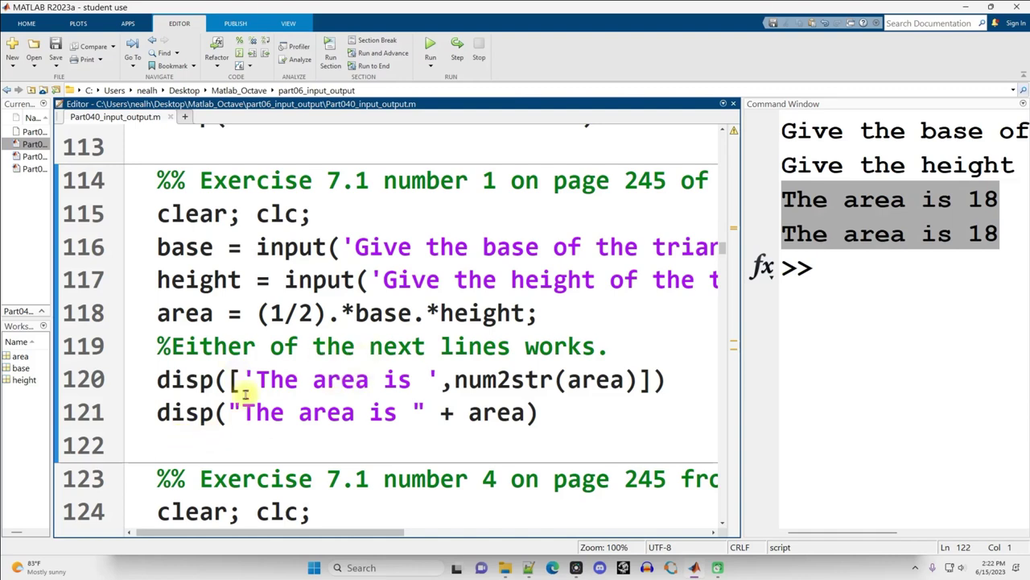
{"action": "scroll", "coordinate": [432, 263], "scroll_direction": "down", "scroll_amount": 3}
Highlight the three input prompt lines and the variables a, b and c
{"action": "scroll", "coordinate": [429, 198], "scroll_direction": "down", "scroll_amount": 1}
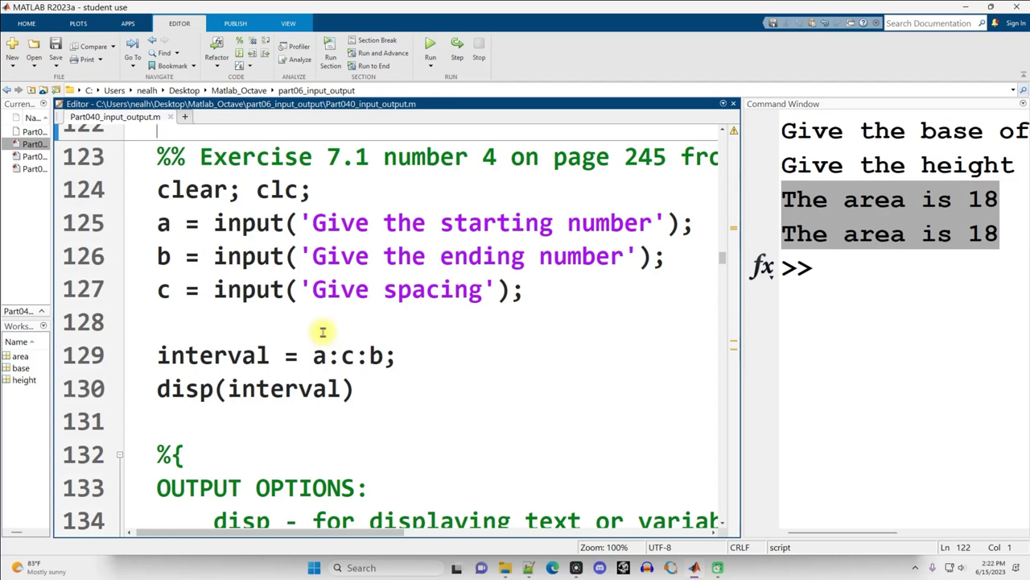
{"action": "left_click_drag", "start_coordinate": [200, 223], "coordinate": [573, 307]}
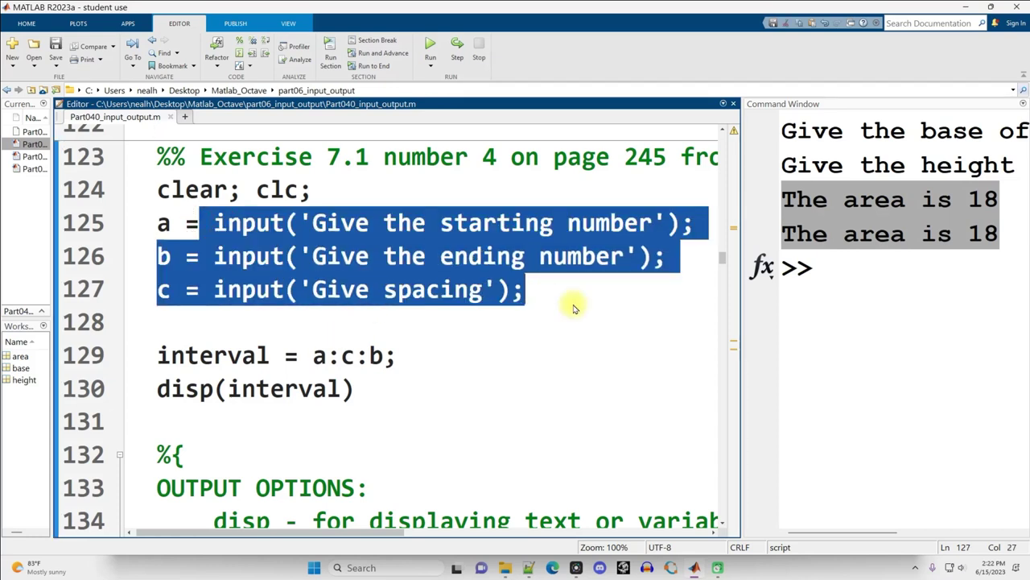
{"action": "double_click", "coordinate": [163, 223]}
{"action": "double_click", "coordinate": [164, 255]}
{"action": "double_click", "coordinate": [164, 290]}
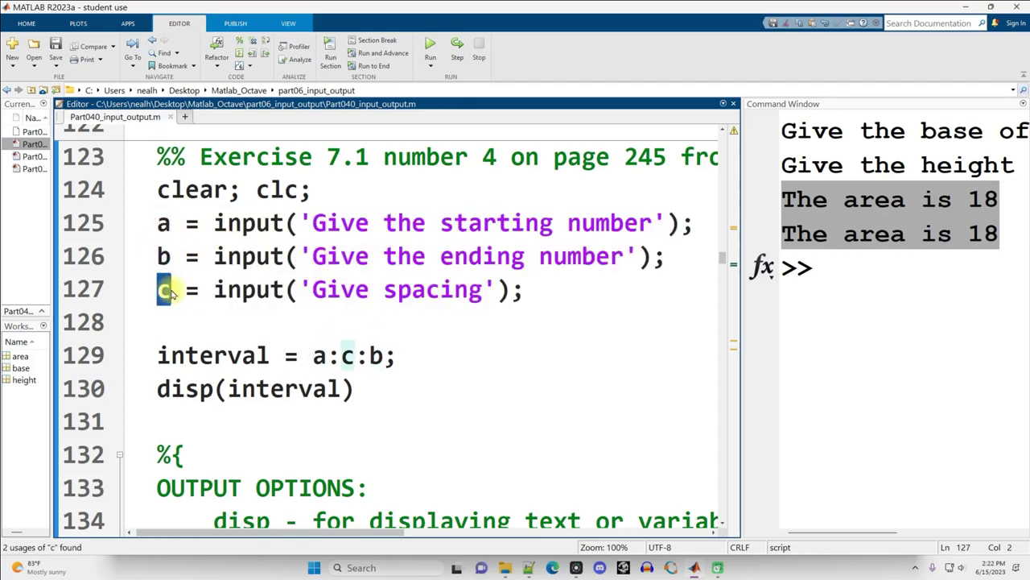
Highlight the a:c:b range expression and its start a, spacing c and end b
{"action": "left_click_drag", "start_coordinate": [316, 356], "coordinate": [381, 356]}
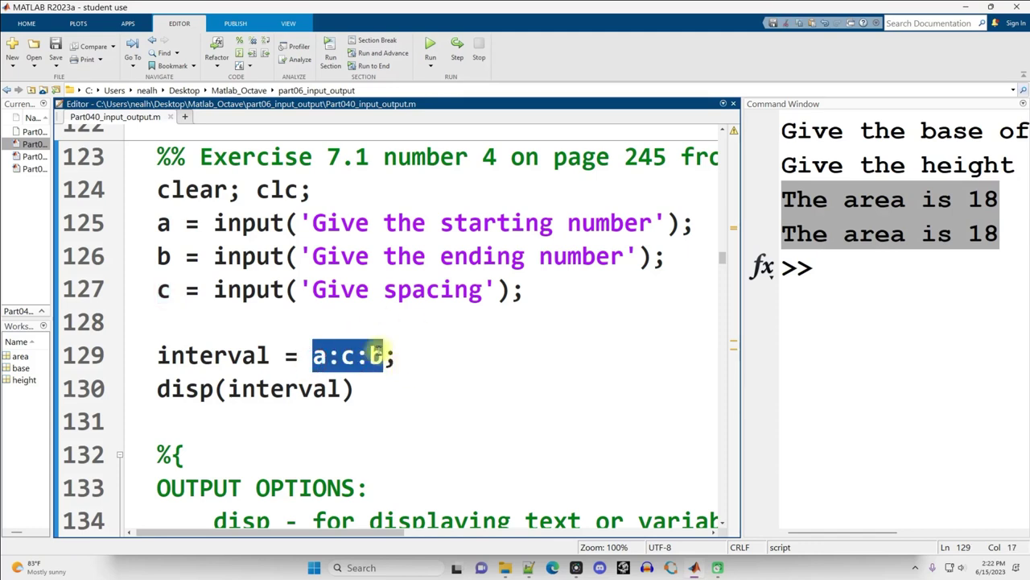
{"action": "left_click_drag", "start_coordinate": [326, 356], "coordinate": [339, 359]}
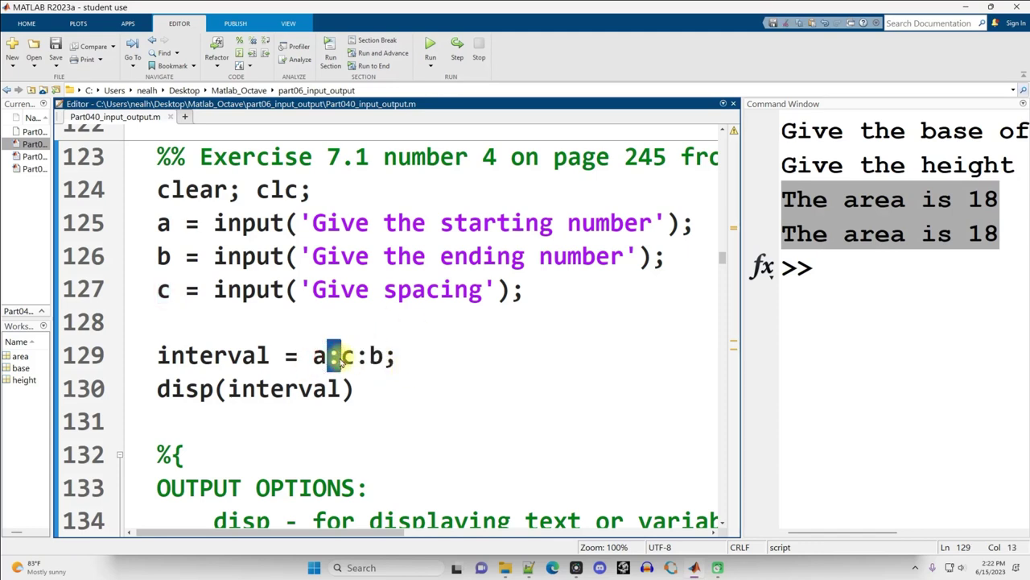
{"action": "left_click", "coordinate": [384, 355]}
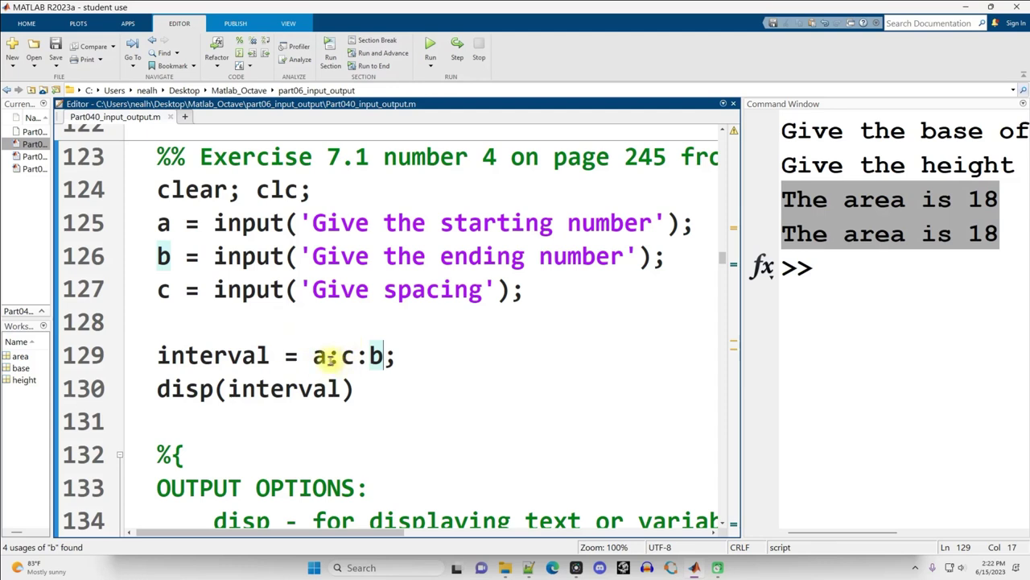
{"action": "double_click", "coordinate": [321, 357]}
{"action": "double_click", "coordinate": [348, 356]}
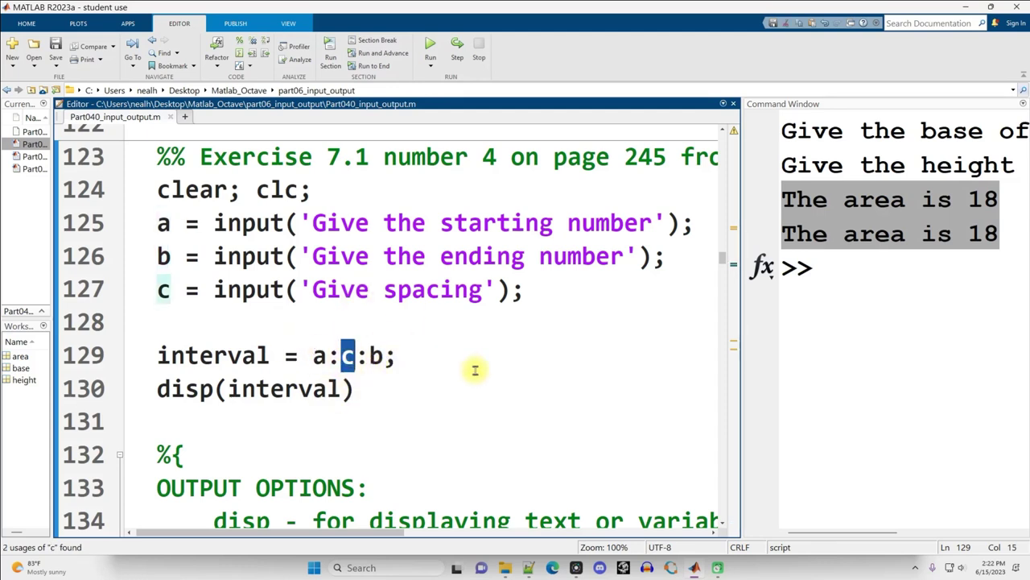
{"action": "double_click", "coordinate": [376, 356]}
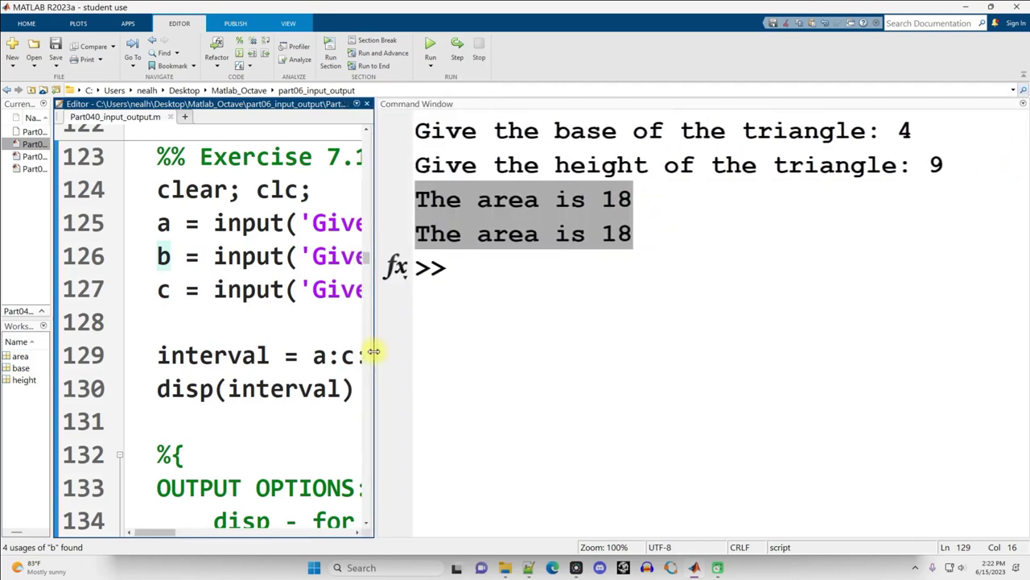
Run the interval exercise with start 62, end 84 and spacing 4
{"action": "key", "text": "F5"}
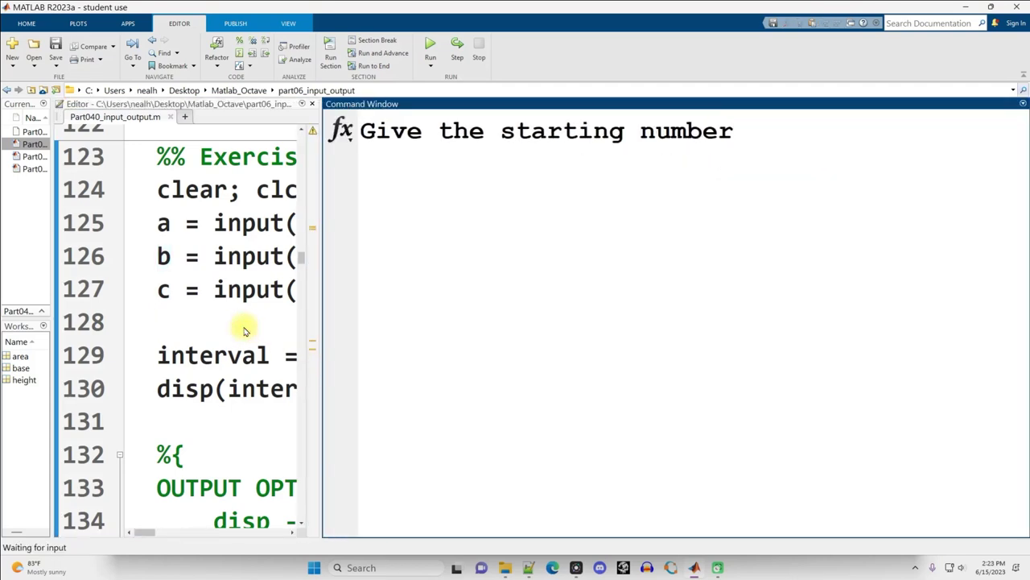
{"action": "type", "text": "62"}
{"action": "key", "text": "Return"}
{"action": "type", "text": "84"}
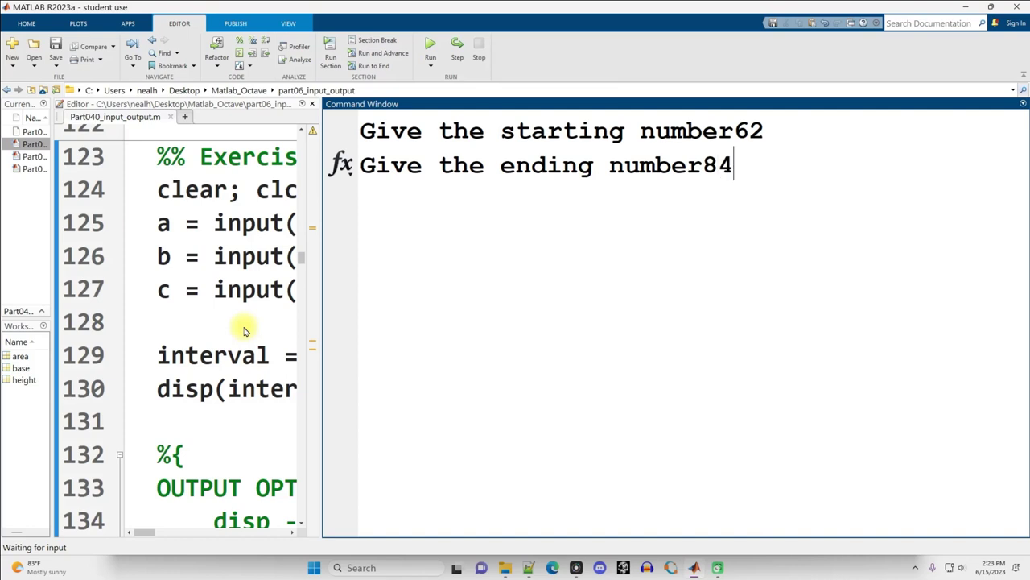
{"action": "key", "text": "Return"}
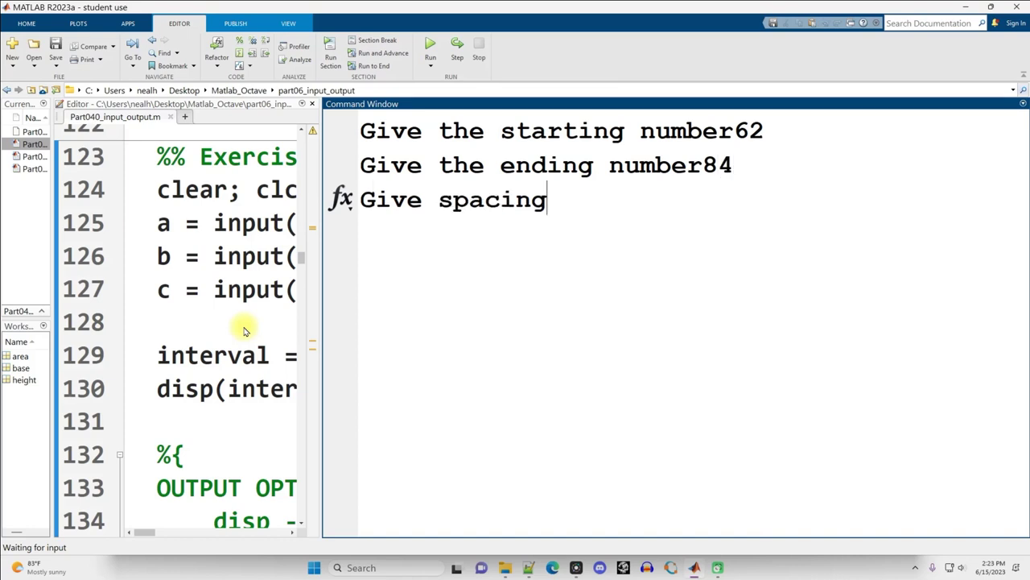
{"action": "key", "text": "Return"}
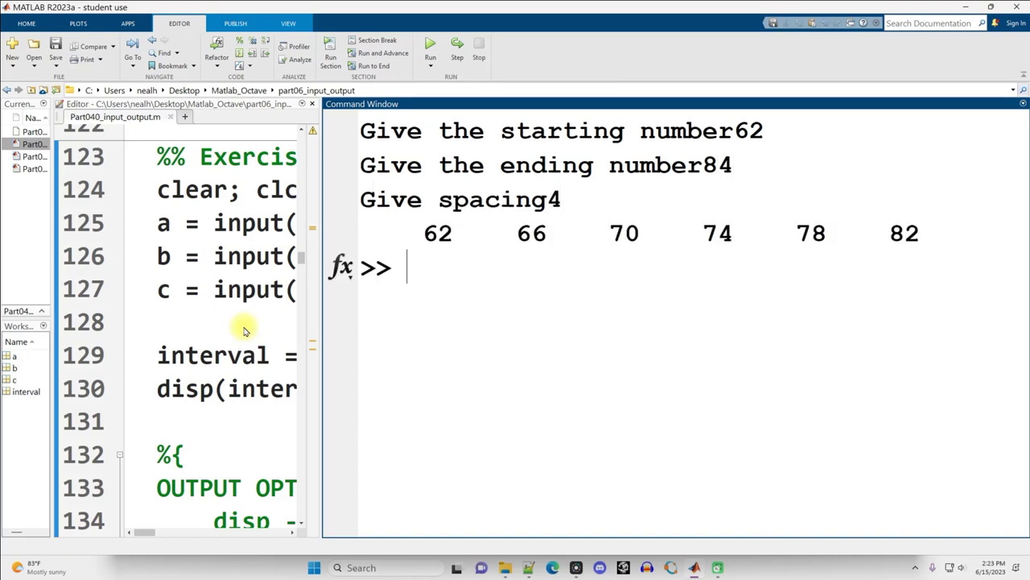
Highlight the printed values 62 through 82 and the end number 84, then widen the editor
{"action": "left_click_drag", "start_coordinate": [412, 233], "coordinate": [642, 234]}
{"action": "left_click_drag", "start_coordinate": [706, 233], "coordinate": [942, 239]}
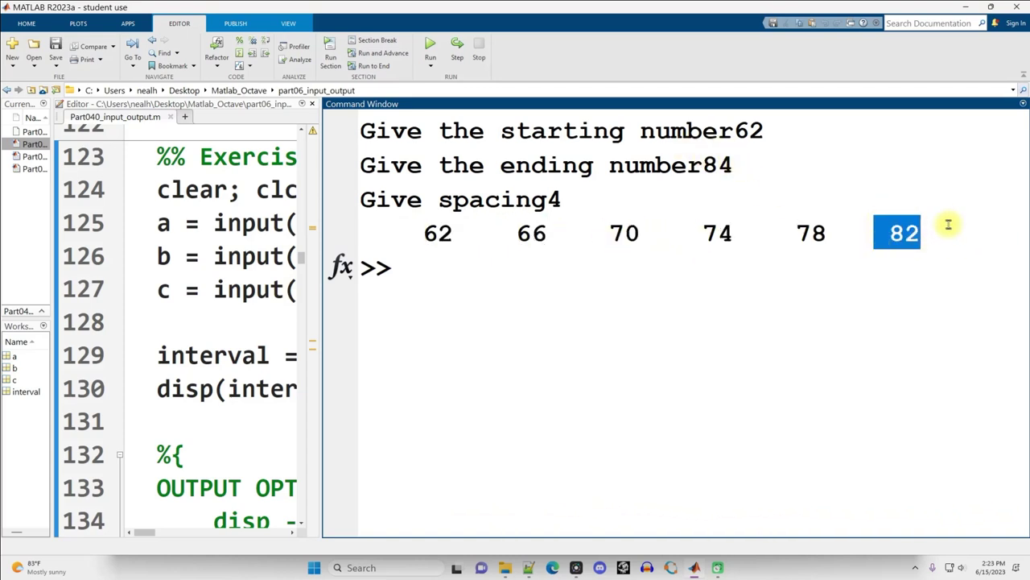
{"action": "left_click_drag", "start_coordinate": [703, 164], "coordinate": [803, 166]}
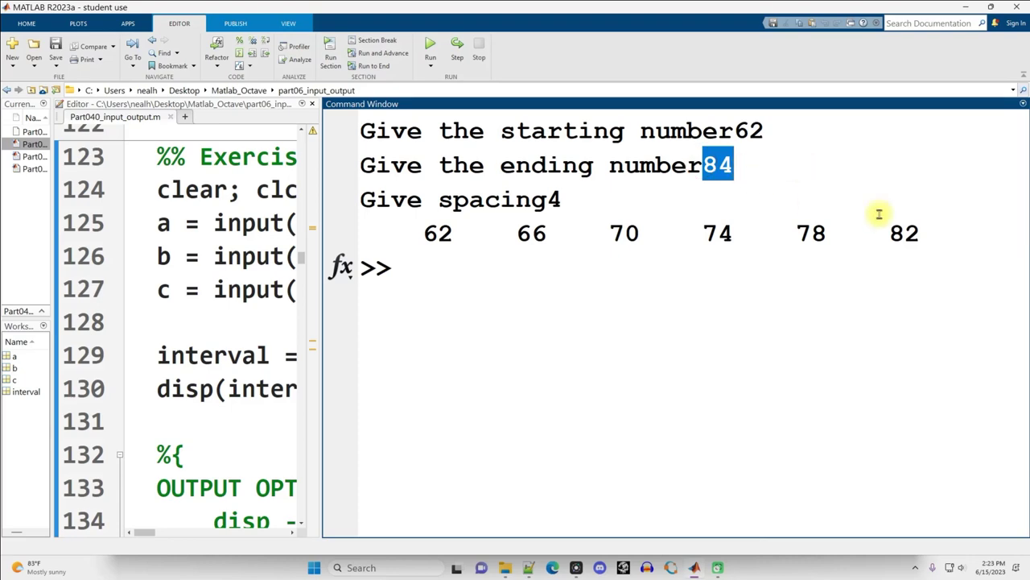
{"action": "left_click", "coordinate": [964, 235]}
{"action": "left_click_drag", "start_coordinate": [905, 234], "coordinate": [859, 235]}
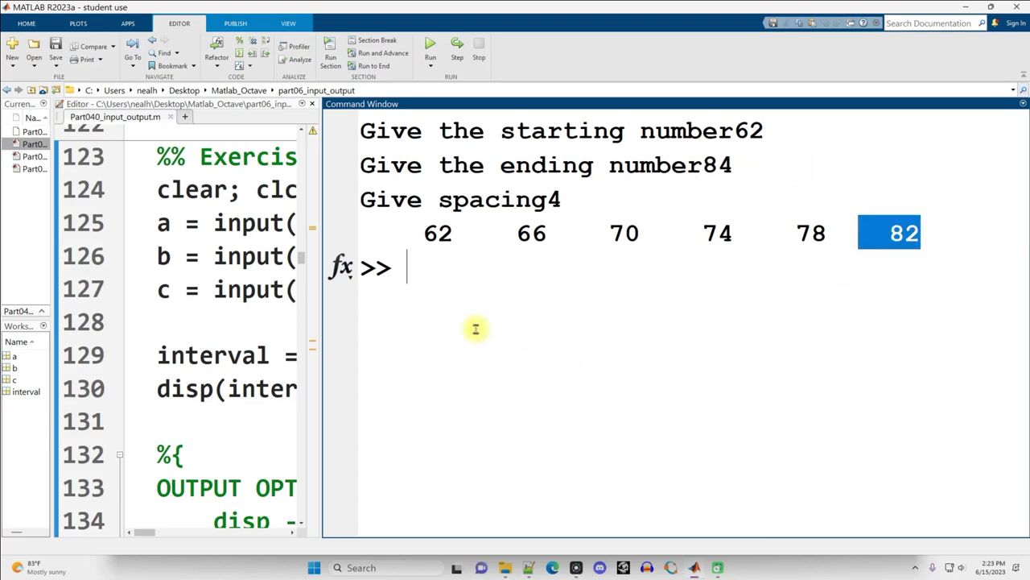
{"action": "left_click_drag", "start_coordinate": [319, 322], "coordinate": [853, 322]}
{"action": "scroll", "coordinate": [421, 200], "scroll_direction": "down", "scroll_amount": 3}
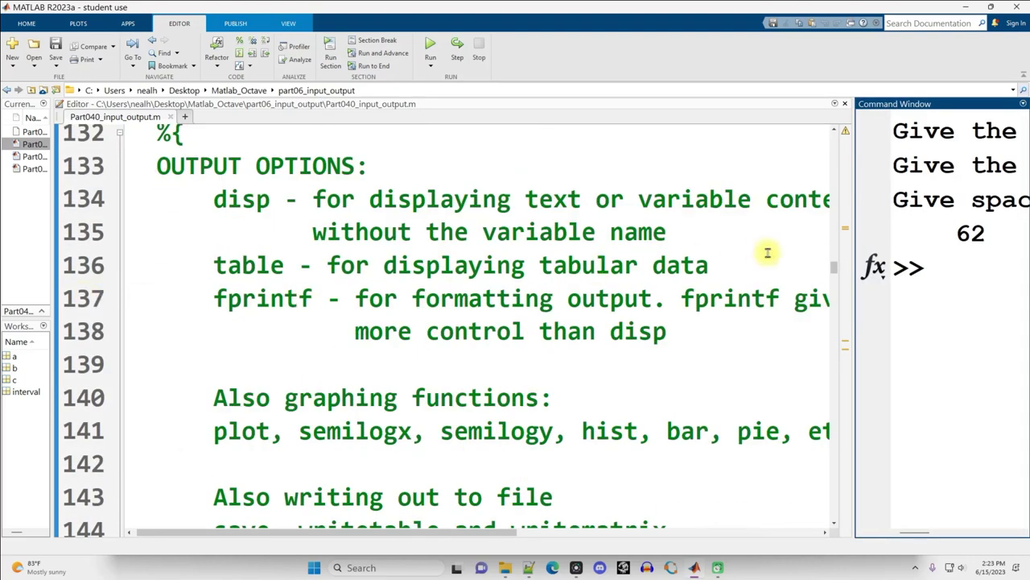
{"action": "left_click_drag", "start_coordinate": [853, 254], "coordinate": [899, 254]}
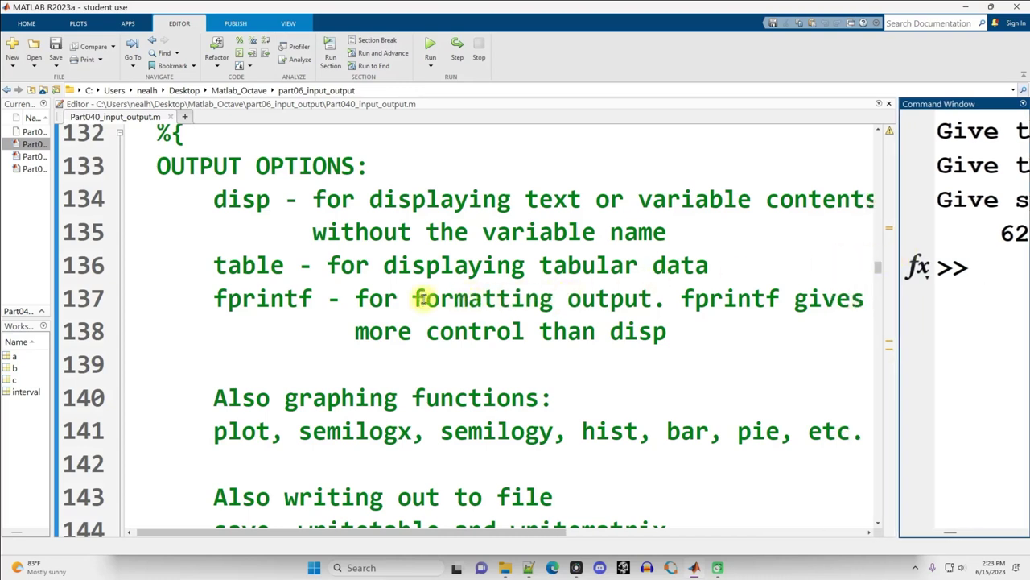
{"action": "mouse_move", "coordinate": [210, 199]}
{"action": "left_mouse_down"}
{"action": "mouse_move", "coordinate": [626, 206]}
{"action": "mouse_move", "coordinate": [708, 235]}
{"action": "left_mouse_up"}
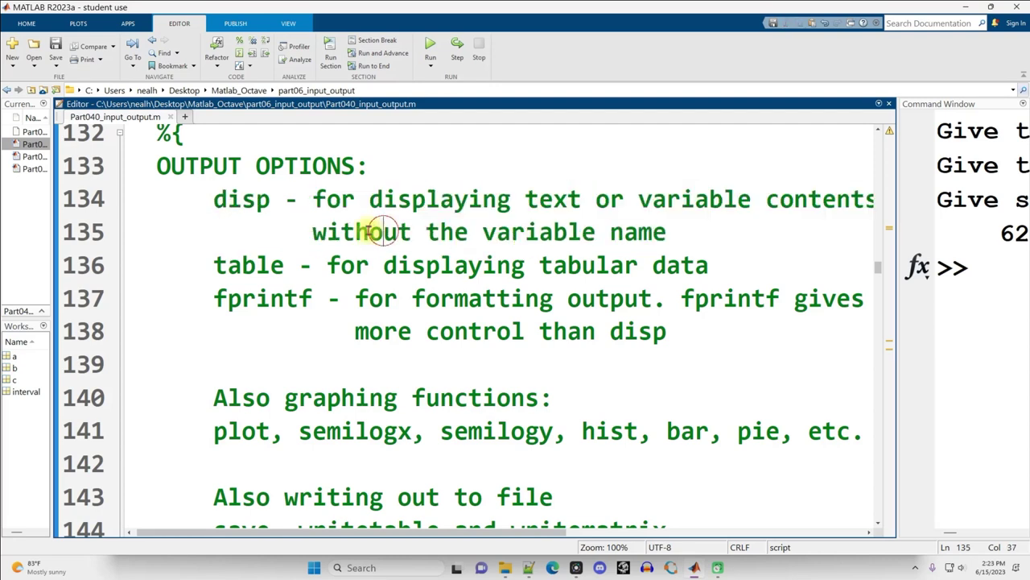
{"action": "left_click_drag", "start_coordinate": [341, 232], "coordinate": [667, 232]}
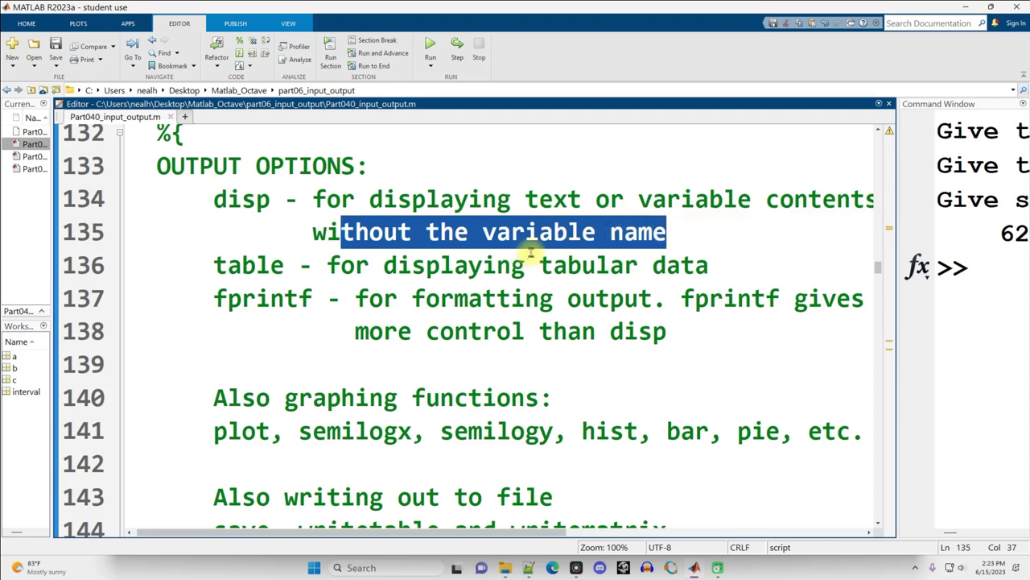
{"action": "left_click_drag", "start_coordinate": [983, 199], "coordinate": [957, 189]}
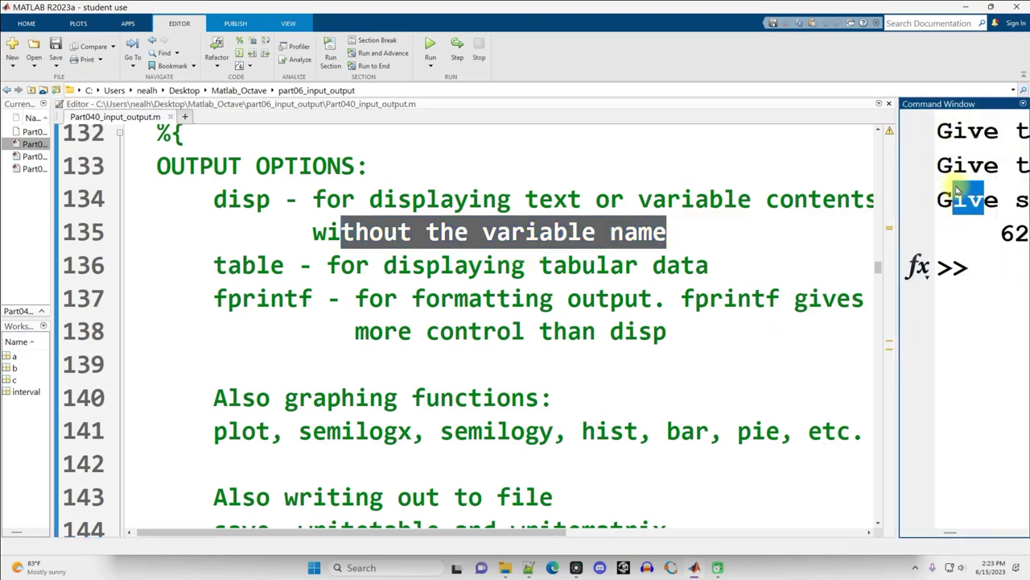
{"action": "left_click", "coordinate": [958, 189]}
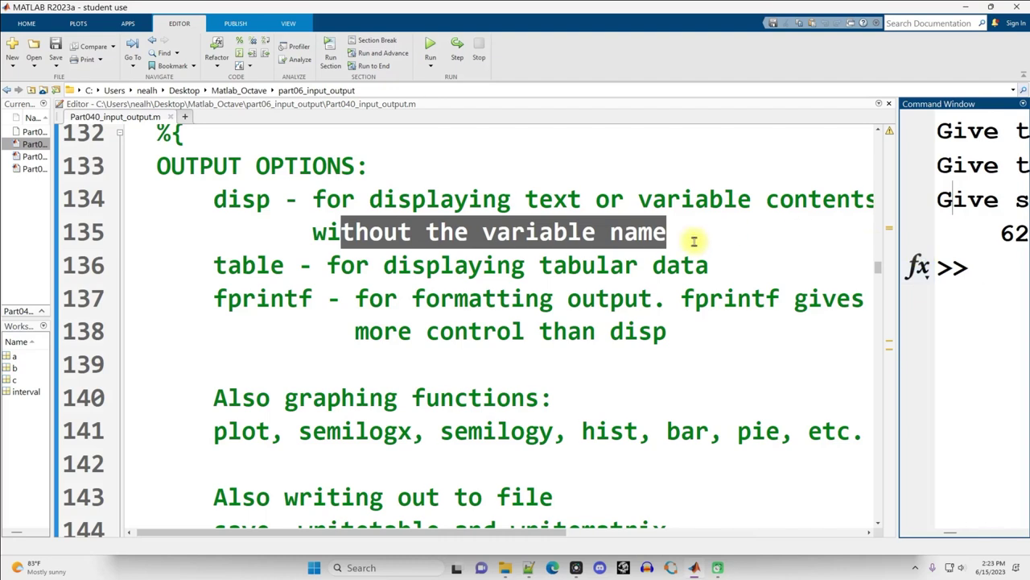
{"action": "left_click_drag", "start_coordinate": [214, 265], "coordinate": [745, 266]}
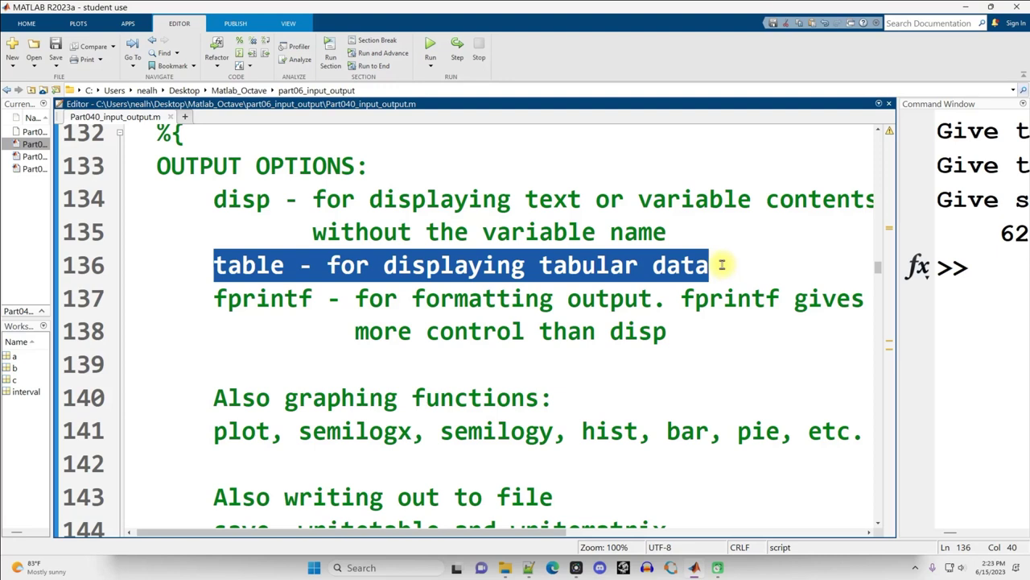
{"action": "left_click_drag", "start_coordinate": [213, 265], "coordinate": [312, 265]}
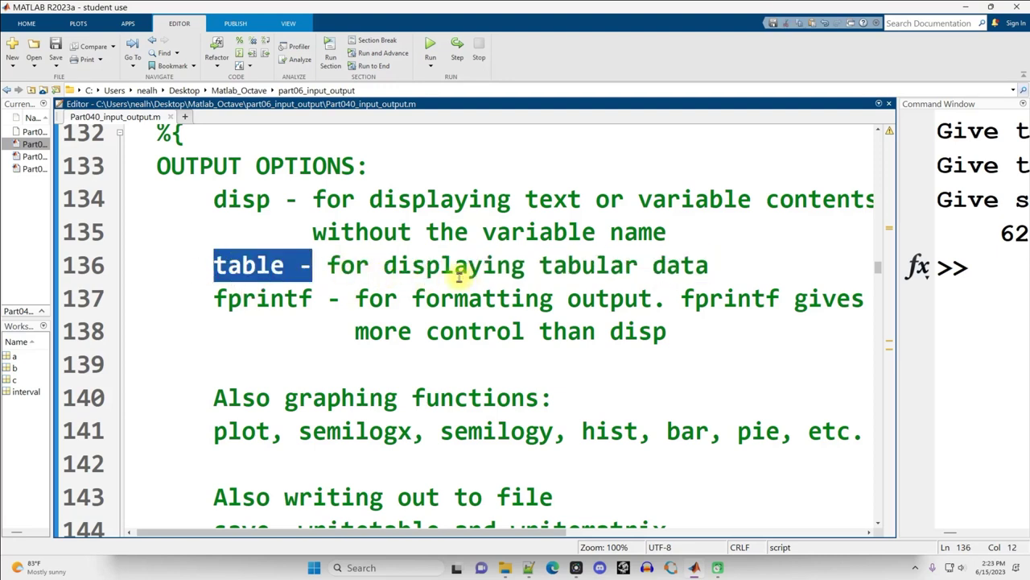
{"action": "left_click", "coordinate": [342, 266]}
{"action": "mouse_move", "coordinate": [213, 266]}
{"action": "left_mouse_down"}
{"action": "mouse_move", "coordinate": [495, 271]}
{"action": "mouse_move", "coordinate": [767, 258]}
{"action": "left_mouse_up"}
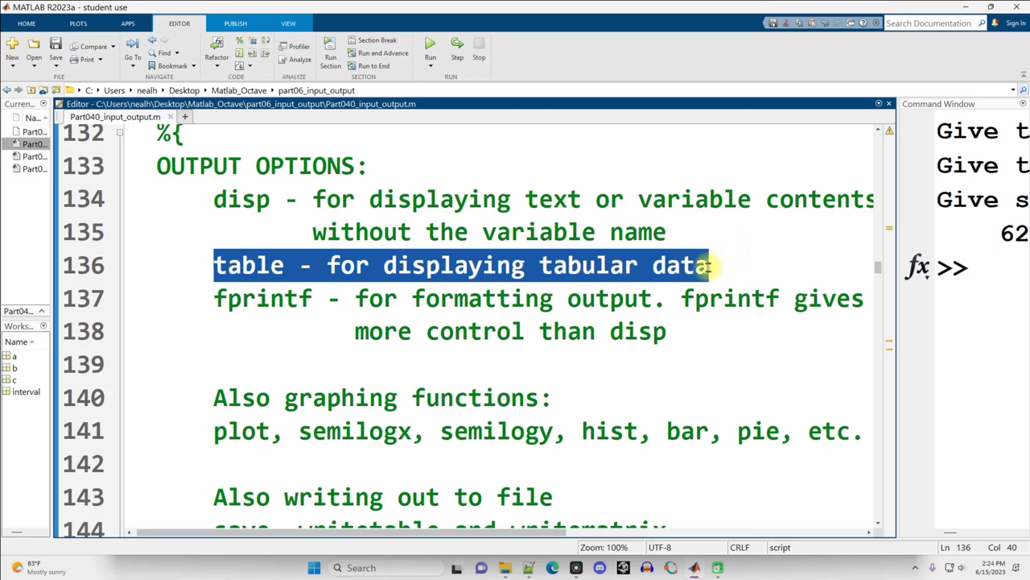
{"action": "mouse_move", "coordinate": [214, 266]}
{"action": "left_mouse_down"}
{"action": "mouse_move", "coordinate": [733, 252]}
{"action": "mouse_move", "coordinate": [734, 265]}
{"action": "left_mouse_up"}
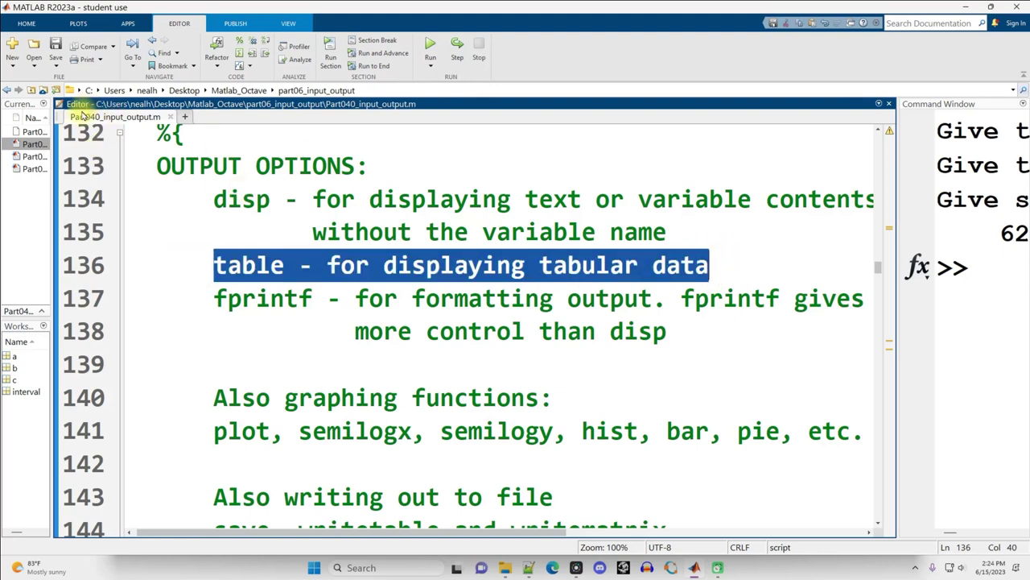
{"action": "left_click_drag", "start_coordinate": [158, 299], "coordinate": [327, 300]}
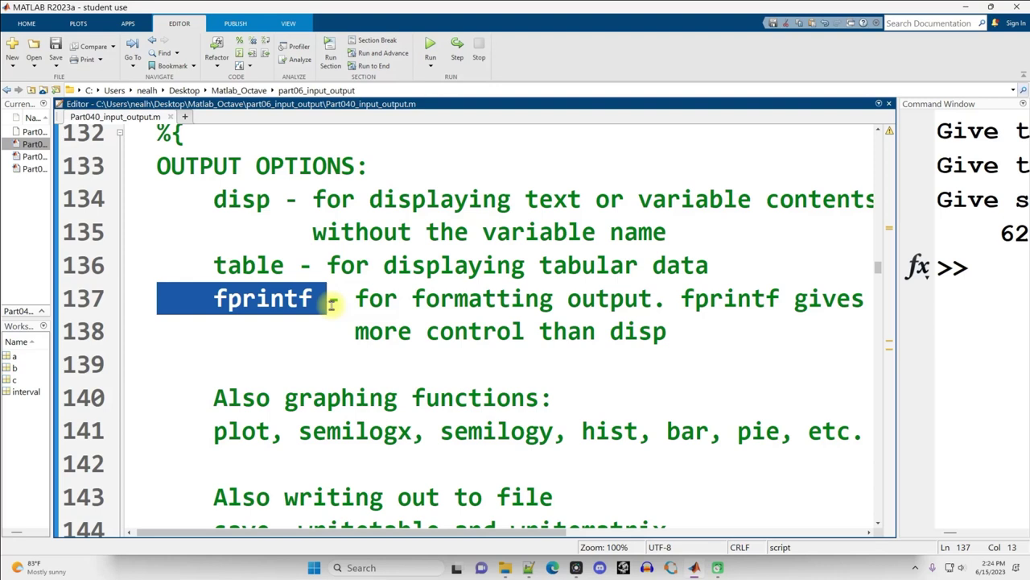
{"action": "left_click", "coordinate": [331, 303]}
{"action": "double_click", "coordinate": [271, 304]}
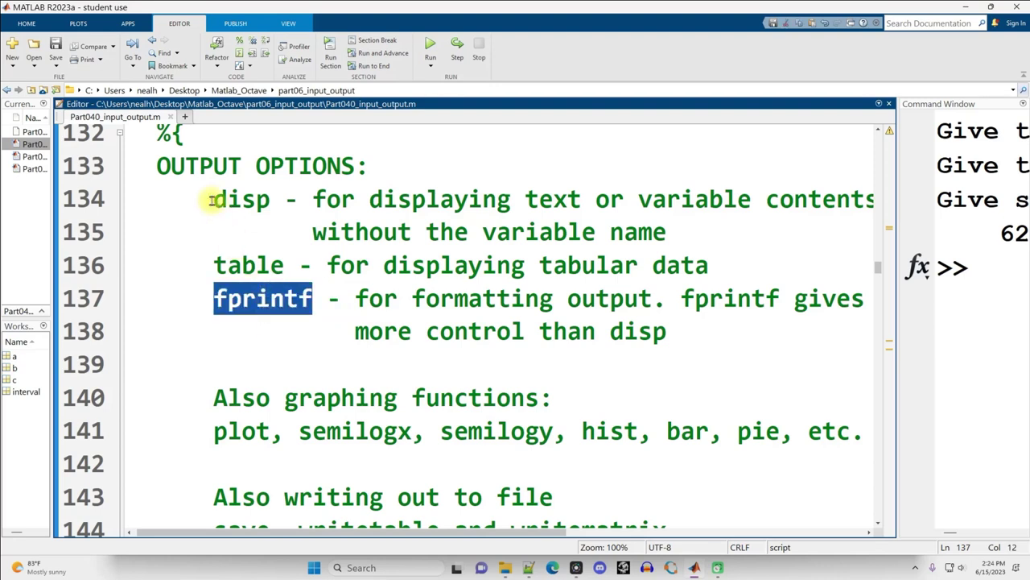
{"action": "left_click_drag", "start_coordinate": [214, 200], "coordinate": [272, 200]}
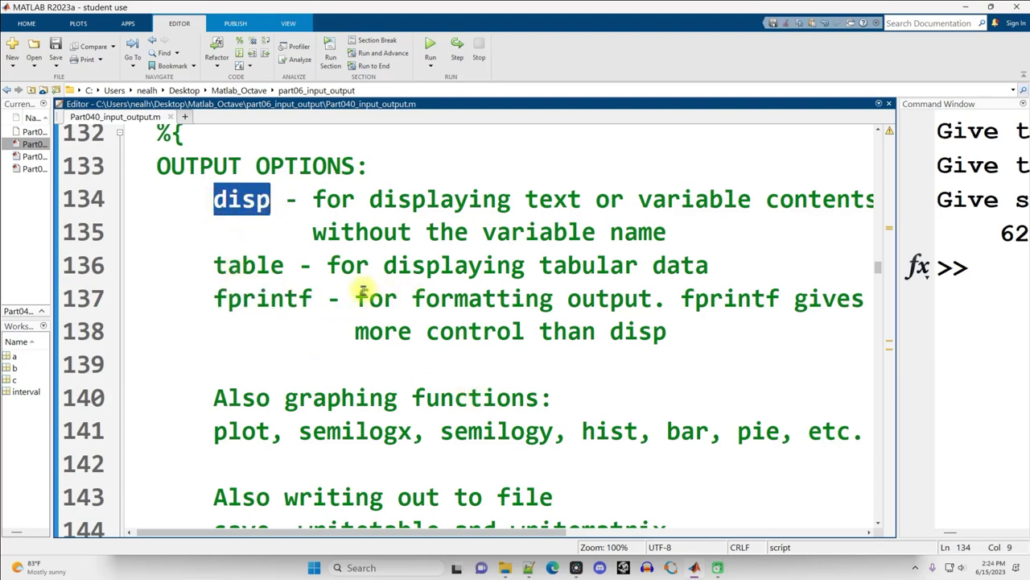
{"action": "left_click_drag", "start_coordinate": [356, 298], "coordinate": [665, 308]}
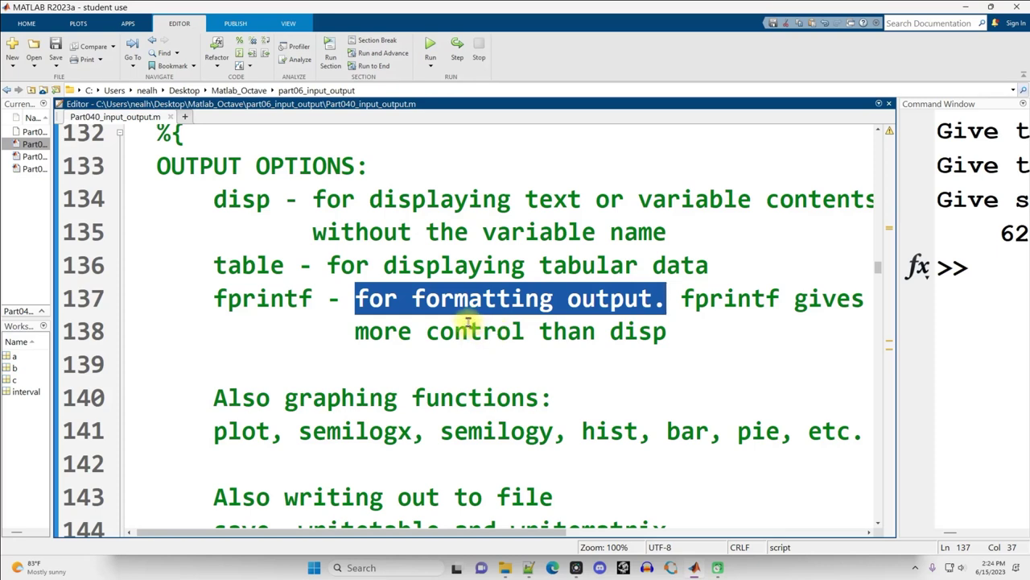
{"action": "left_click_drag", "start_coordinate": [228, 299], "coordinate": [313, 299]}
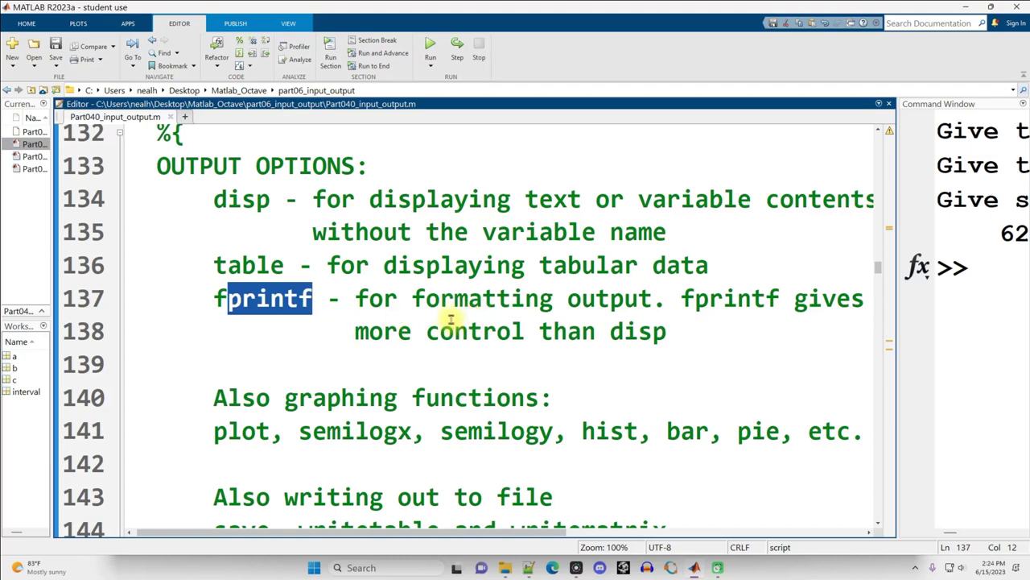
{"action": "scroll", "coordinate": [455, 306], "scroll_direction": "down", "scroll_amount": 2}
{"action": "left_click_drag", "start_coordinate": [213, 235], "coordinate": [554, 256]}
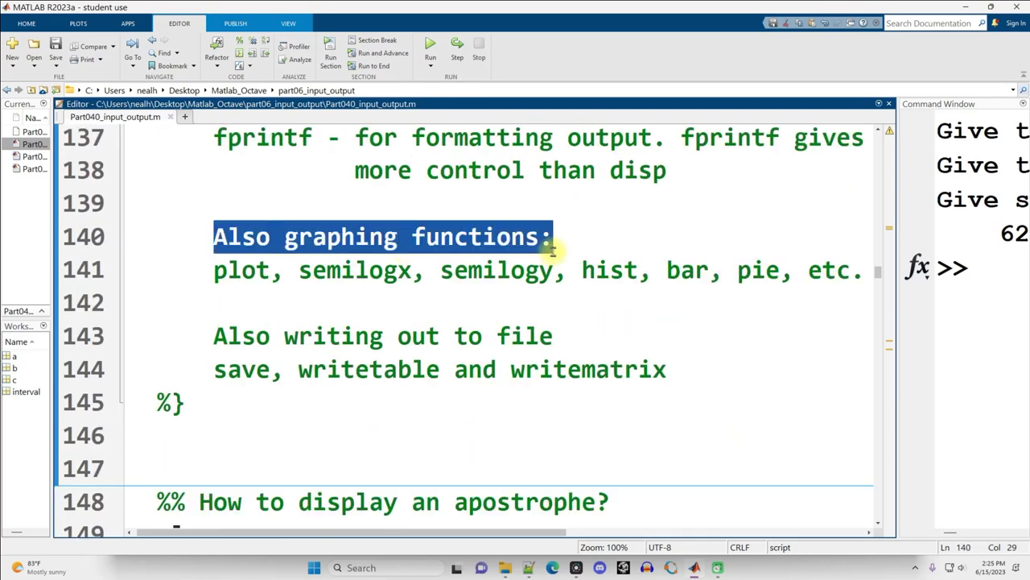
{"action": "left_click_drag", "start_coordinate": [214, 271], "coordinate": [779, 271]}
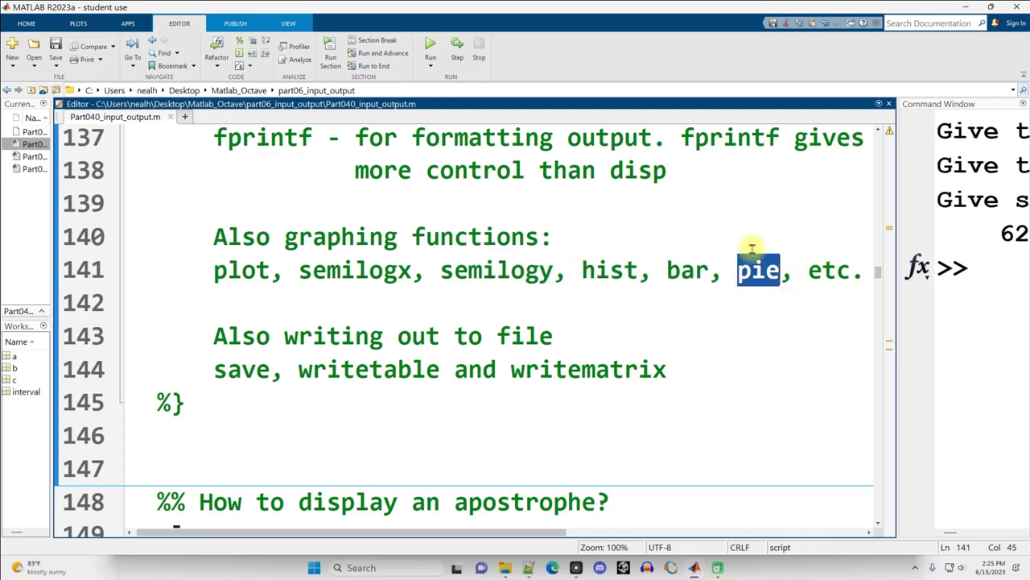
{"action": "left_click_drag", "start_coordinate": [213, 336], "coordinate": [598, 339]}
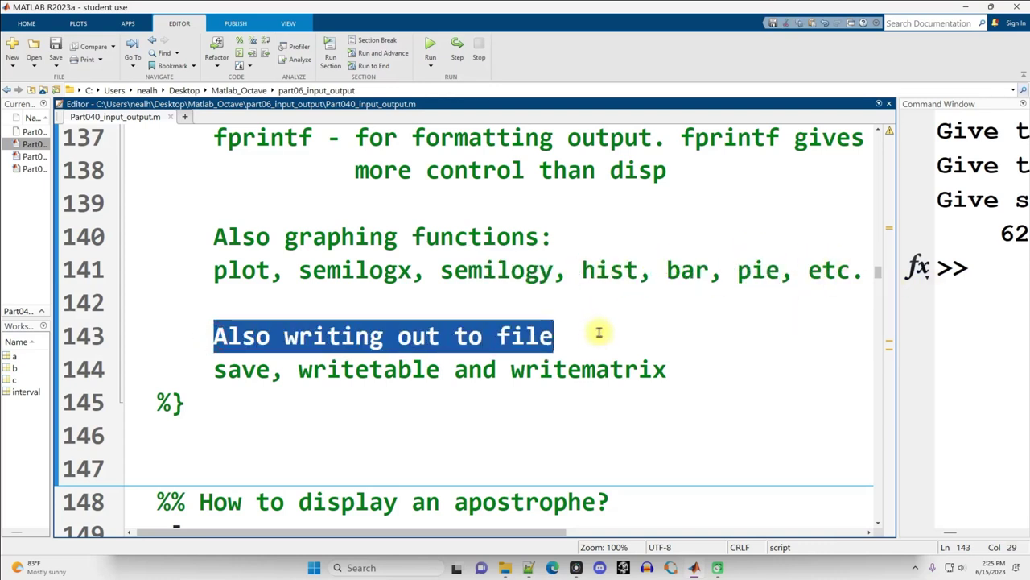
{"action": "left_click_drag", "start_coordinate": [193, 369], "coordinate": [691, 372]}
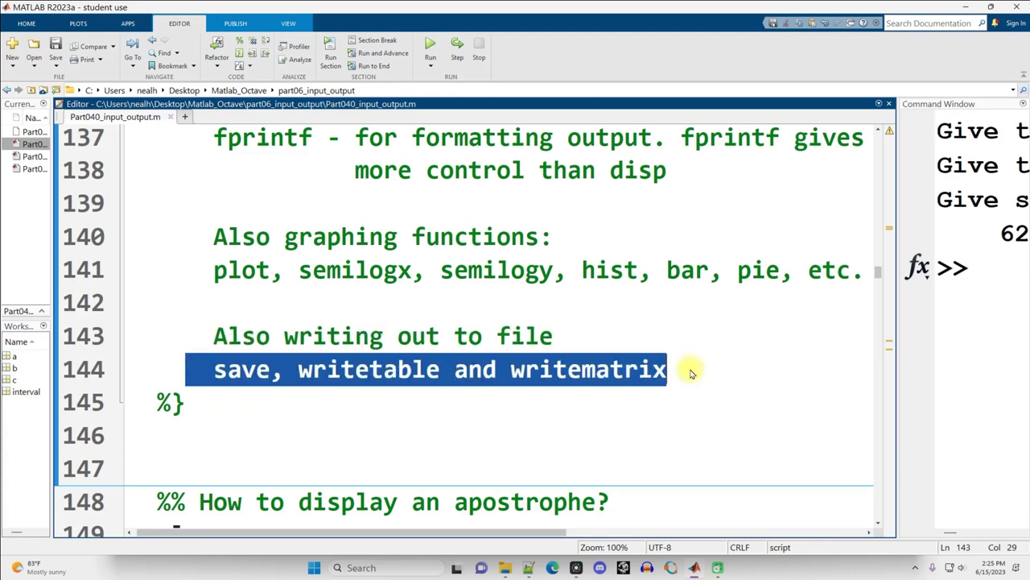
{"action": "double_click", "coordinate": [237, 370]}
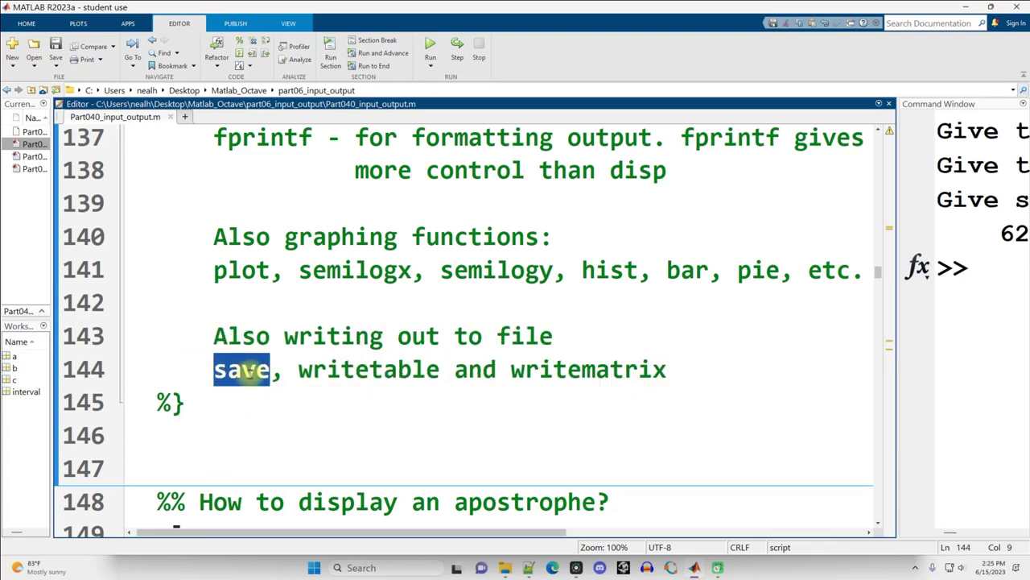
{"action": "left_click", "coordinate": [24, 418]}
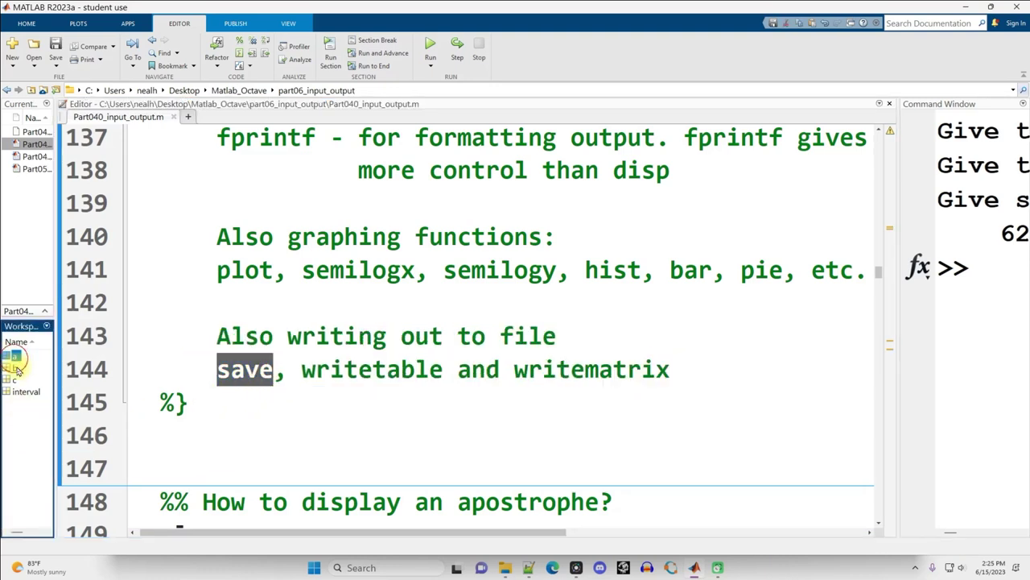
{"action": "left_click", "coordinate": [22, 391]}
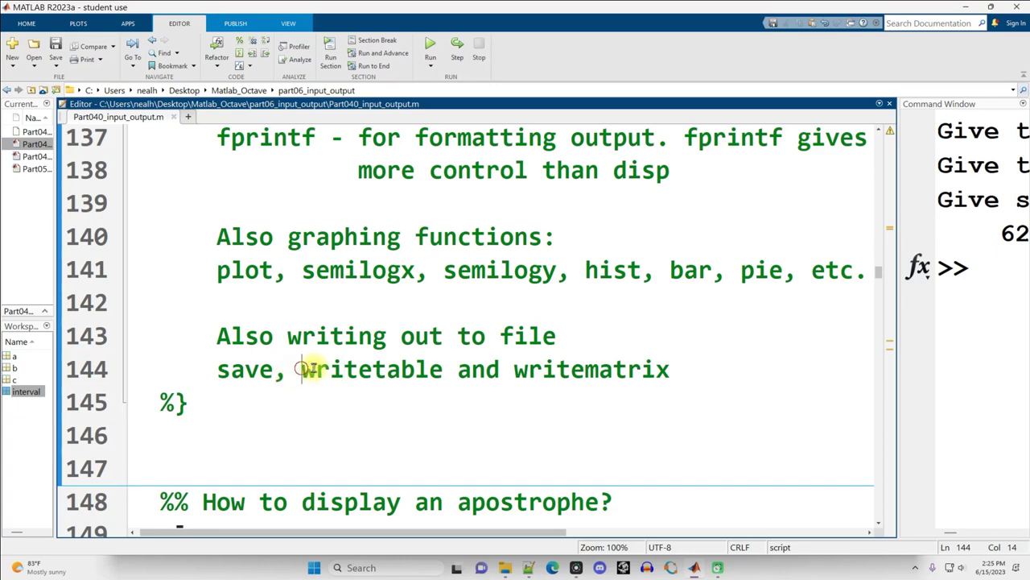
{"action": "left_click_drag", "start_coordinate": [302, 370], "coordinate": [676, 370]}
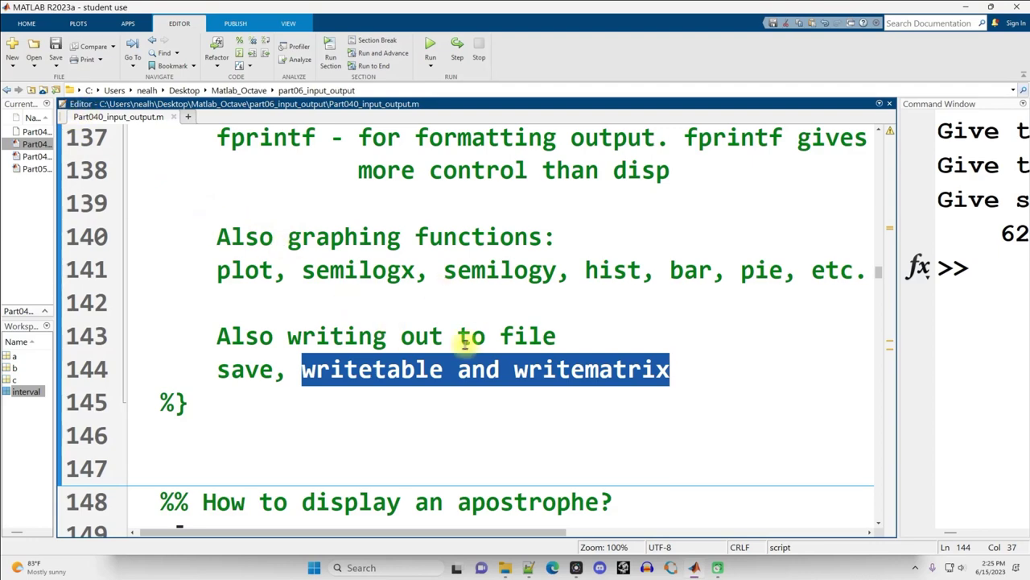
{"action": "scroll", "coordinate": [435, 296], "scroll_direction": "down", "scroll_amount": 1}
Scroll to the apostrophe section and mark the opening and closing quotes of the moon string
{"action": "scroll", "coordinate": [443, 274], "scroll_direction": "down", "scroll_amount": 2}
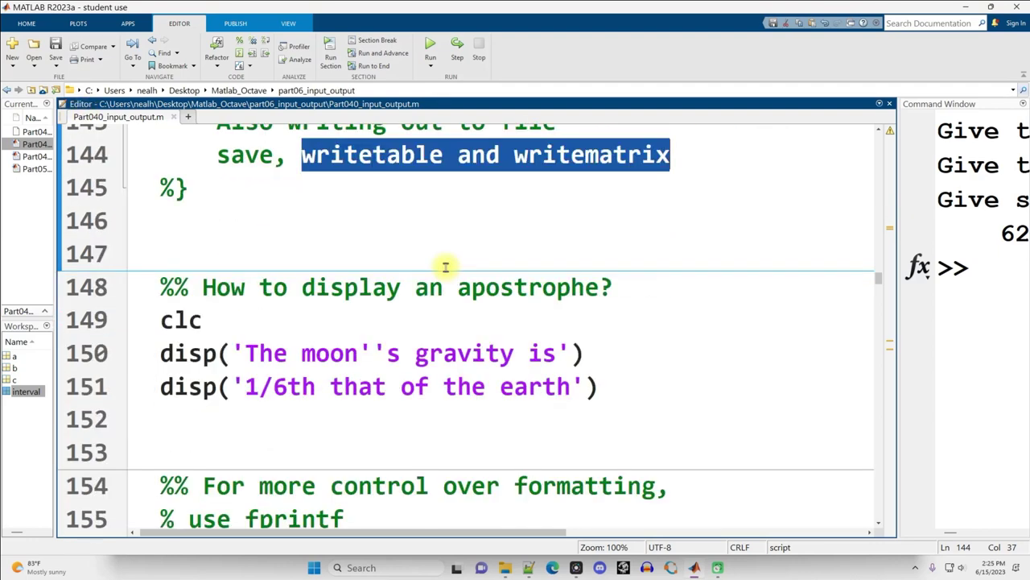
{"action": "scroll", "coordinate": [445, 269], "scroll_direction": "down", "scroll_amount": 1}
{"action": "scroll", "coordinate": [446, 267], "scroll_direction": "up", "scroll_amount": 1}
{"action": "scroll", "coordinate": [446, 267], "scroll_direction": "down", "scroll_amount": 1}
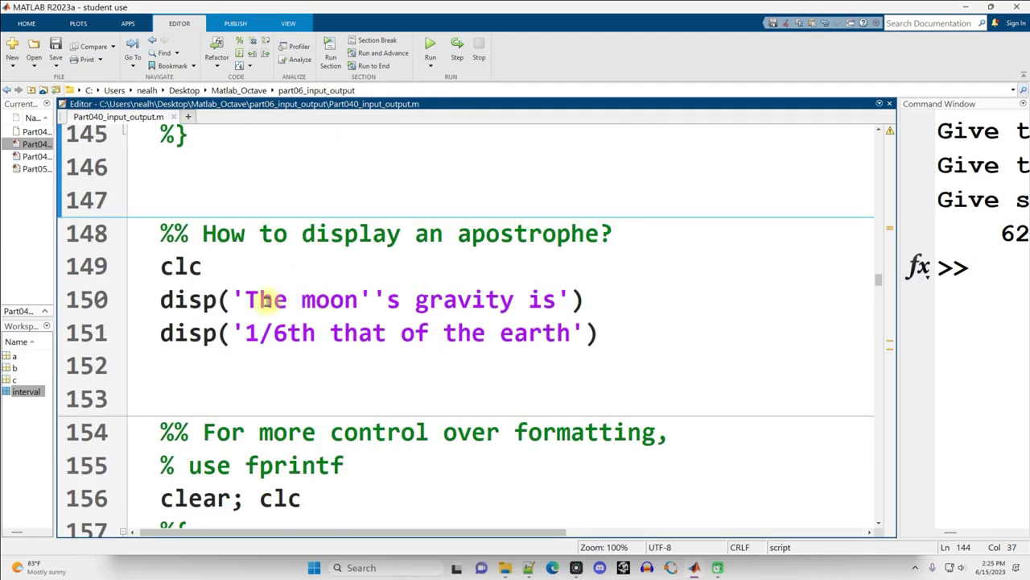
{"action": "left_click", "coordinate": [231, 299]}
{"action": "key", "text": "Right"}
{"action": "key", "text": "Right"}
{"action": "key", "text": "Right"}
{"action": "key", "text": "Right"}
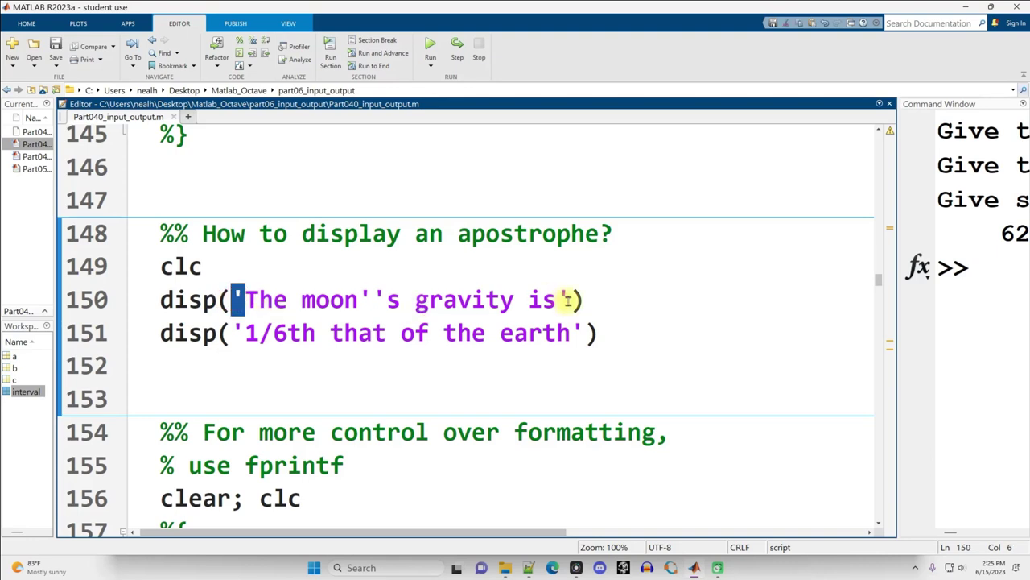
{"action": "left_click", "coordinate": [240, 303]}
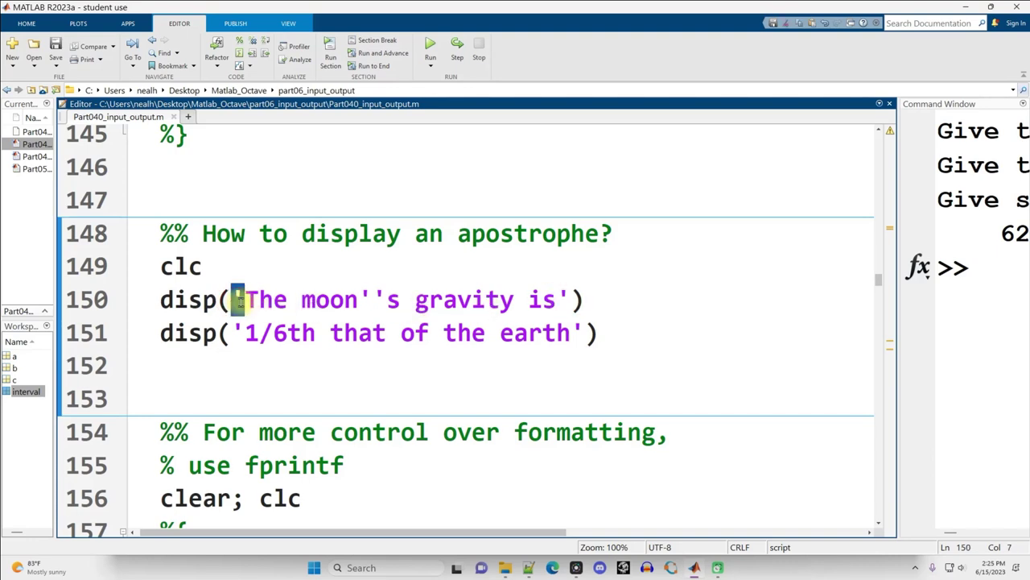
{"action": "left_click_drag", "start_coordinate": [301, 234], "coordinate": [643, 244]}
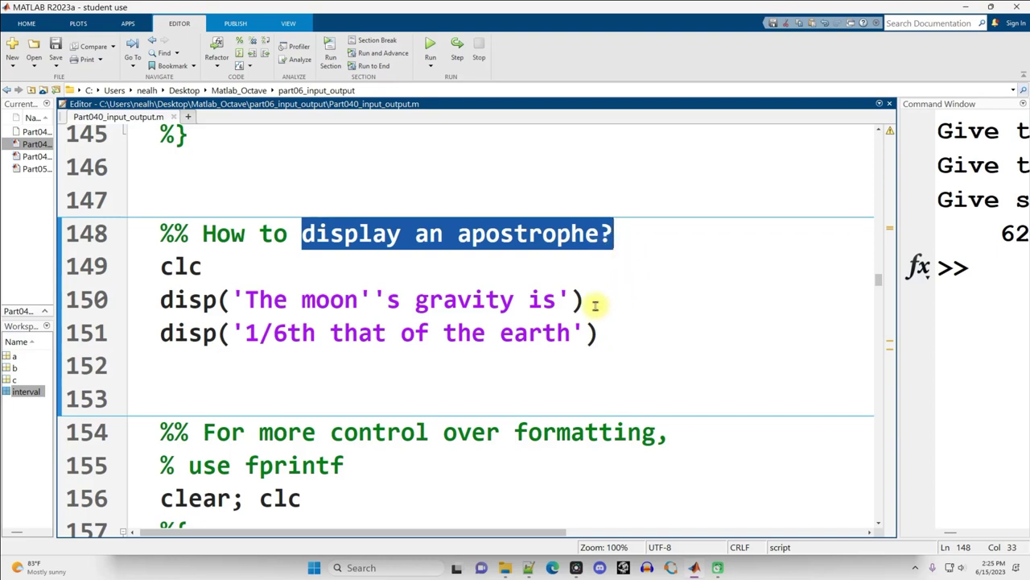
{"action": "left_click", "coordinate": [241, 299]}
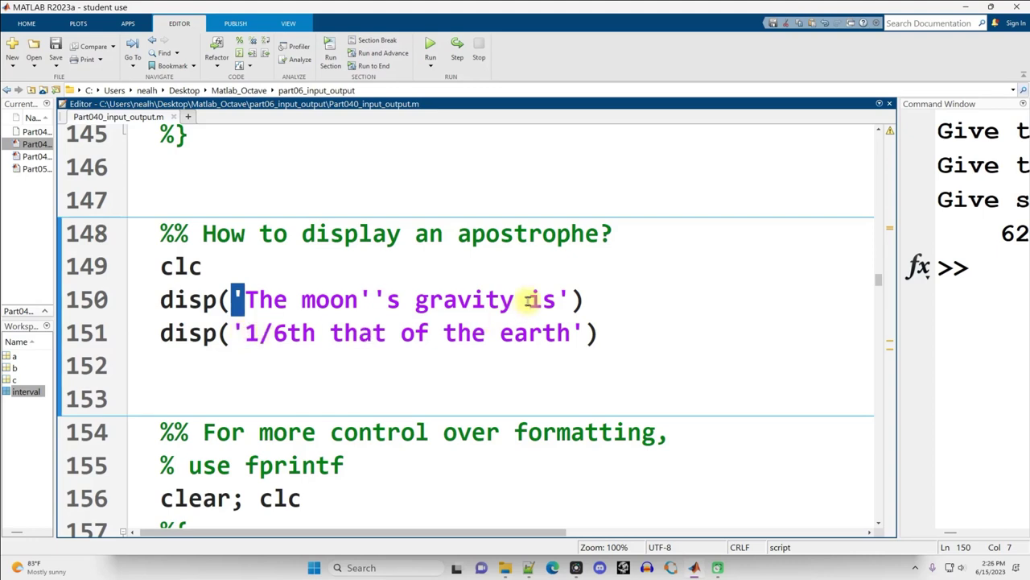
{"action": "left_click", "coordinate": [571, 299]}
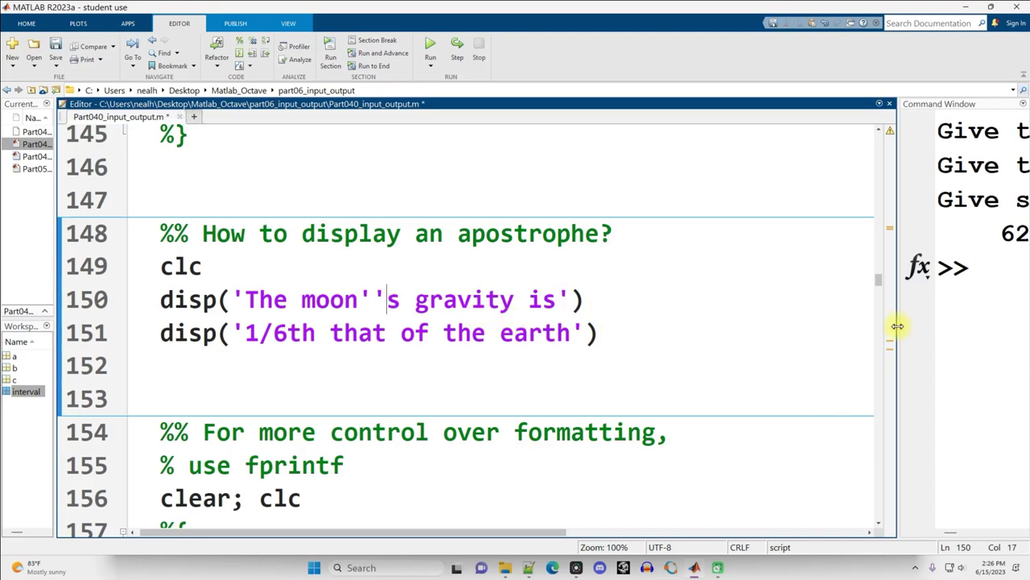
Run the apostrophe section and highlight the single apostrophe in the printed moon's
{"action": "left_click_drag", "start_coordinate": [895, 324], "coordinate": [366, 334]}
{"action": "key", "text": "ctrl+Return"}
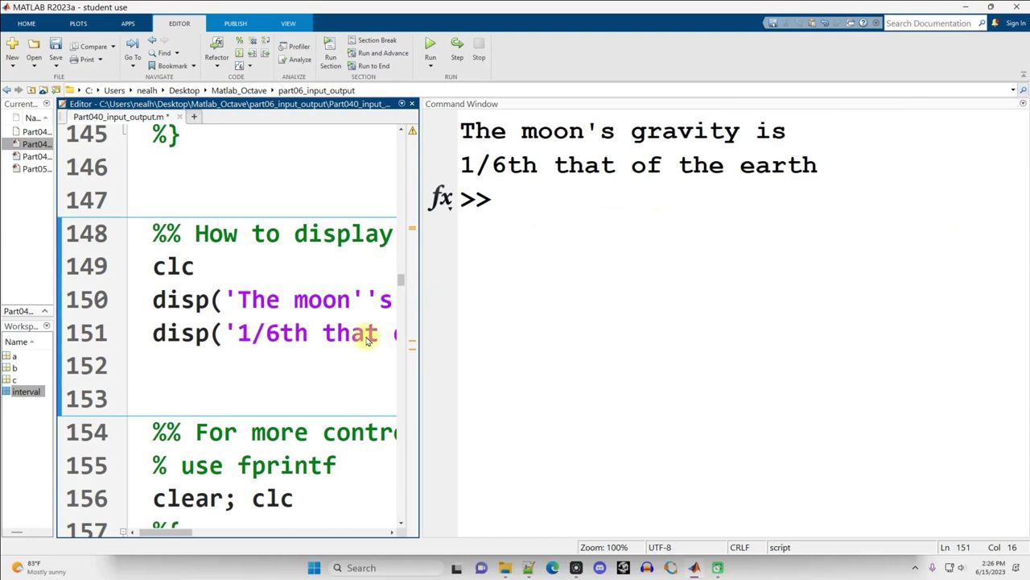
{"action": "left_click_drag", "start_coordinate": [507, 130], "coordinate": [680, 130]}
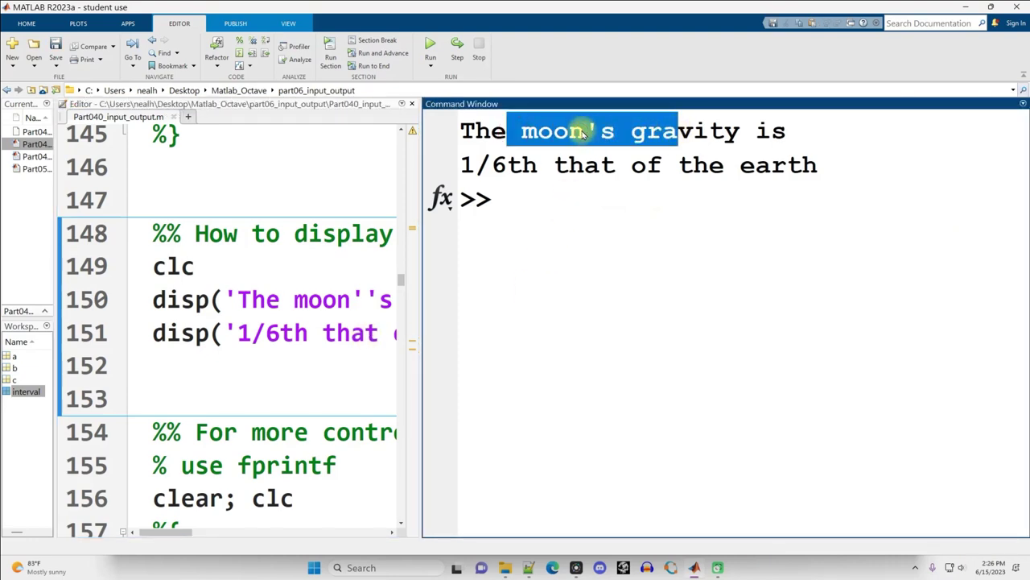
{"action": "left_click_drag", "start_coordinate": [585, 131], "coordinate": [599, 129]}
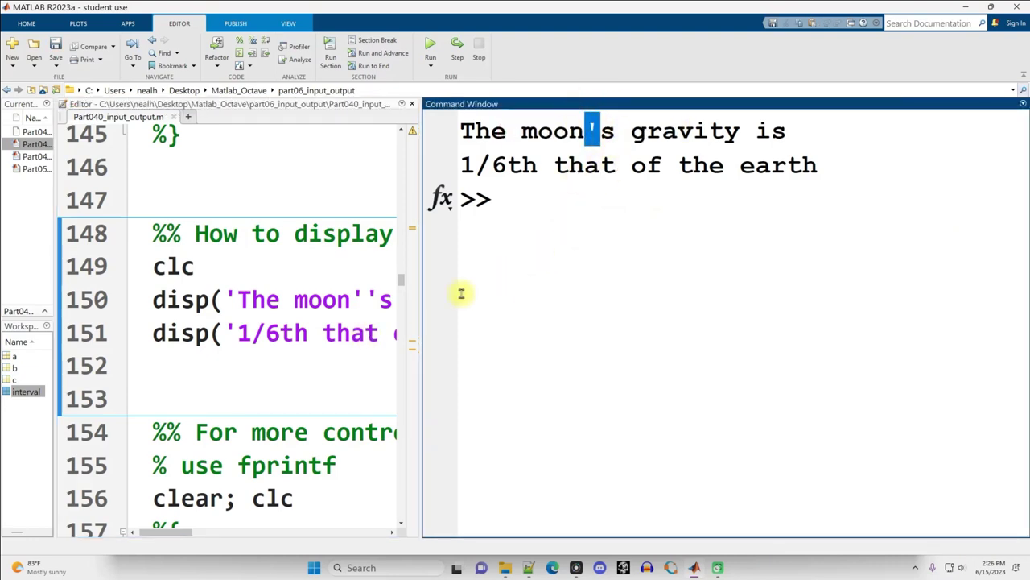
{"action": "left_click_drag", "start_coordinate": [421, 317], "coordinate": [669, 317]}
{"action": "left_click_drag", "start_coordinate": [385, 299], "coordinate": [354, 299]}
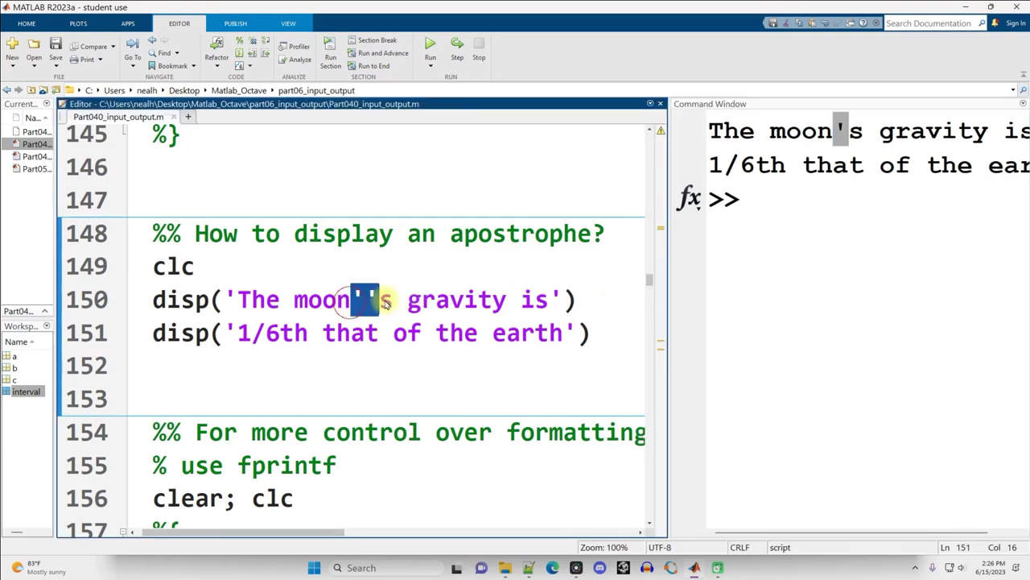
{"action": "left_click", "coordinate": [351, 300]}
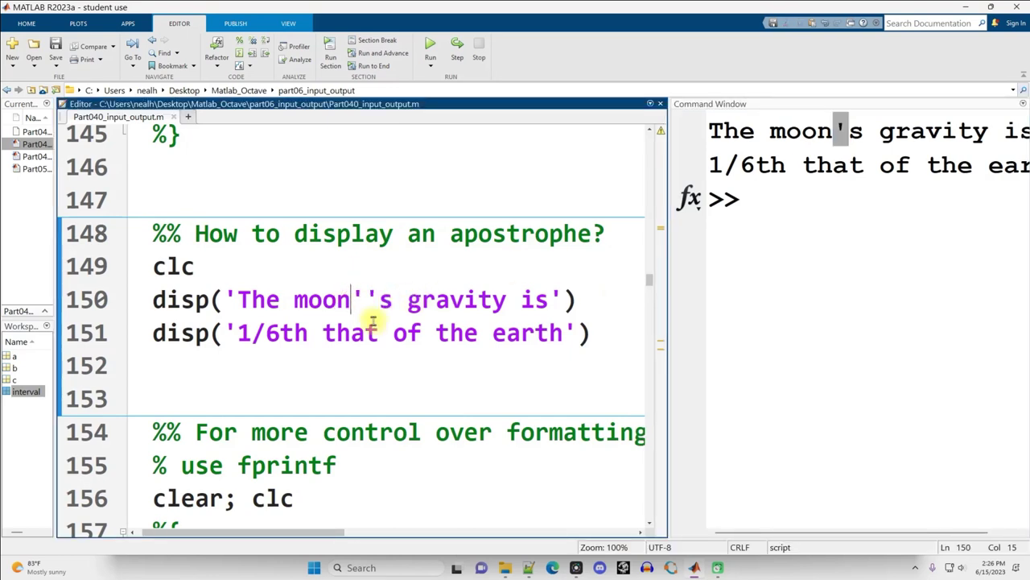
{"action": "key", "text": "Delete"}
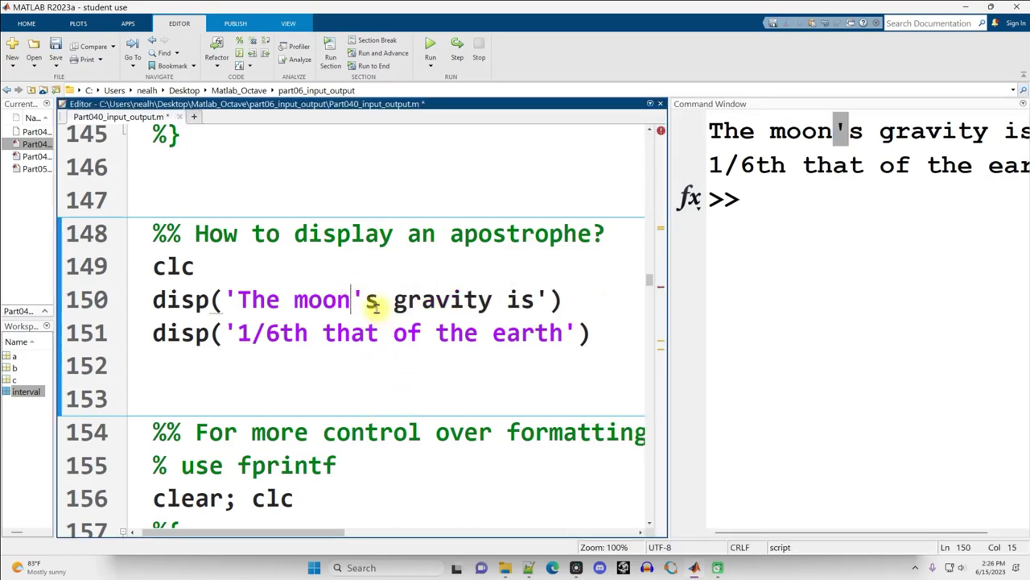
{"action": "left_click_drag", "start_coordinate": [367, 301], "coordinate": [536, 299]}
{"action": "left_click", "coordinate": [463, 299]}
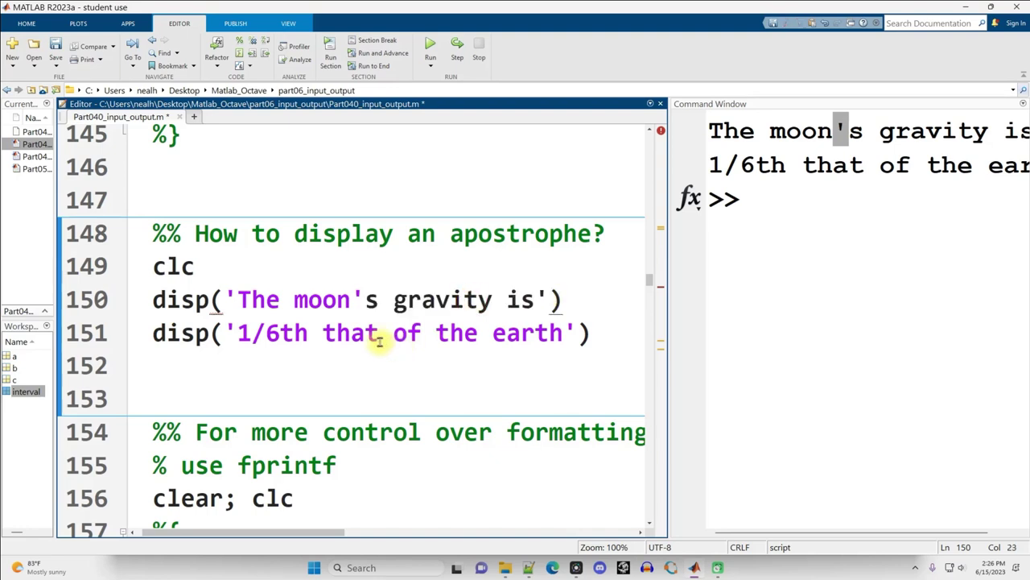
{"action": "key", "text": "ctrl+z"}
{"action": "left_click", "coordinate": [250, 374]}
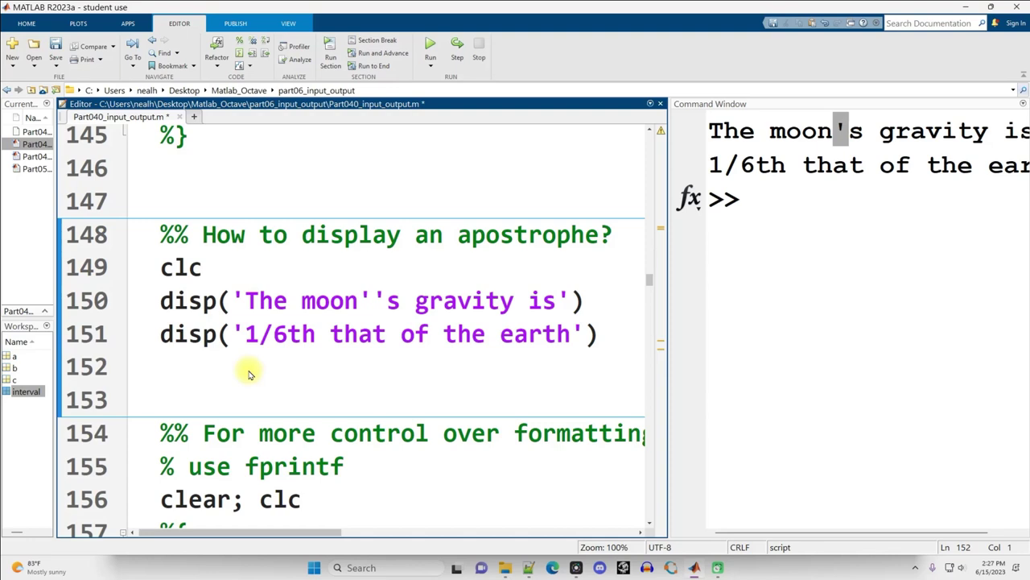
{"action": "left_click_drag", "start_coordinate": [242, 466], "coordinate": [389, 469]}
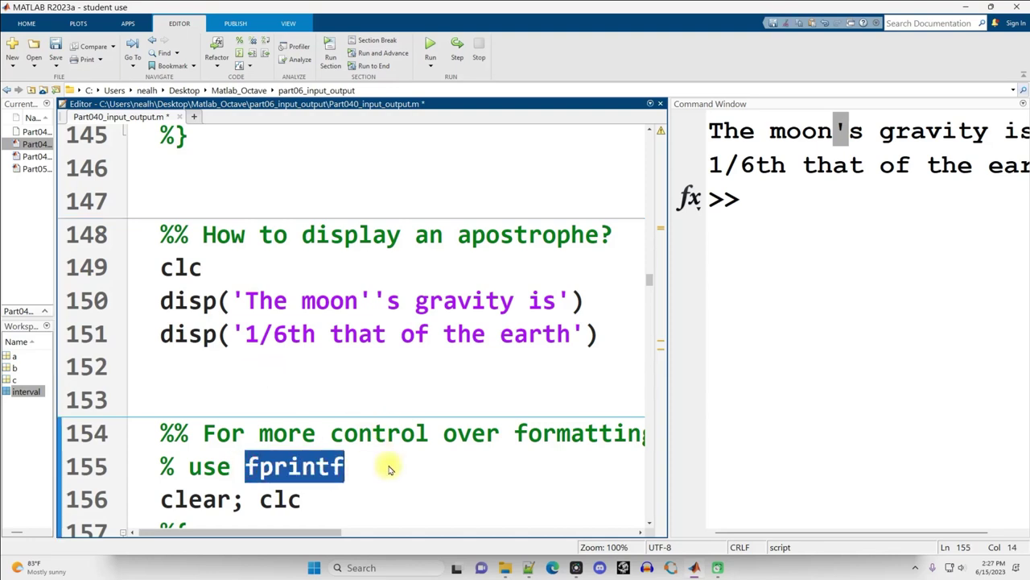